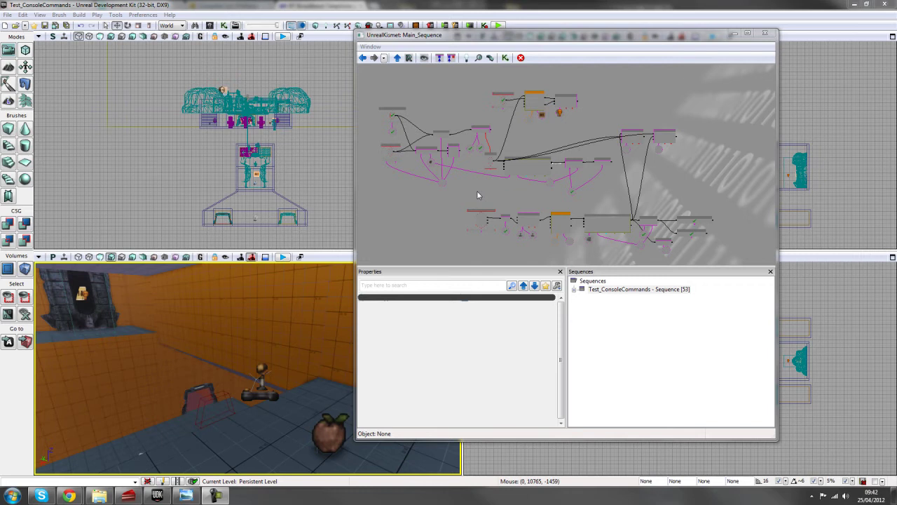
Play-test the level in the editor preview, walking up to the red doorway and on to the stone portal
right_click_drag(328, 333, 318, 339)
left_click(498, 26)
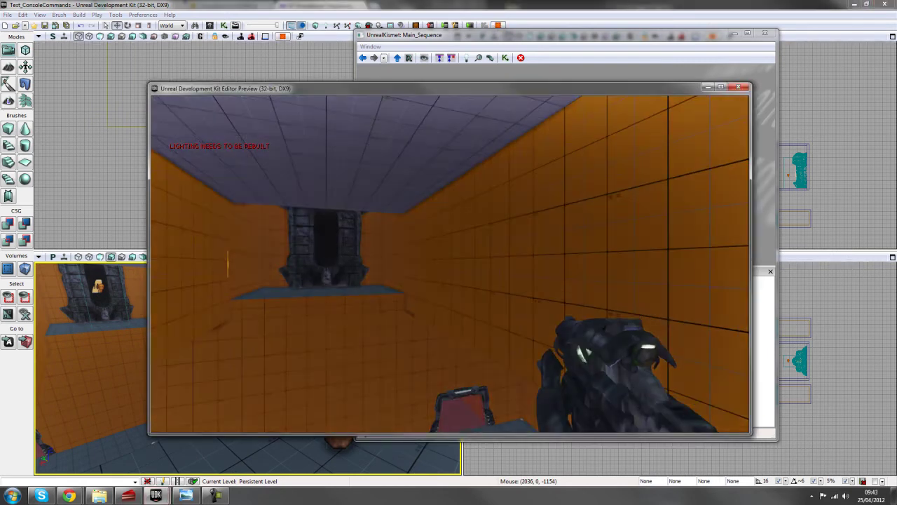
mouse_move(450, 264)
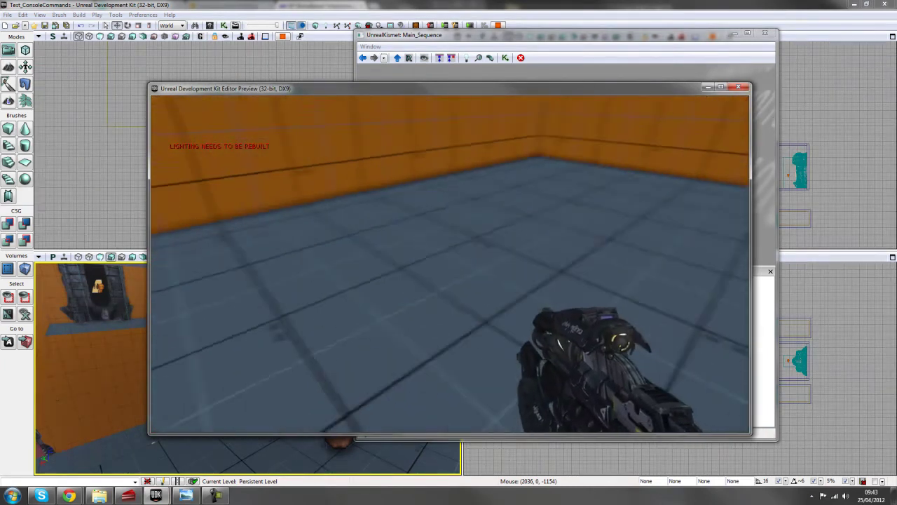
key("w")
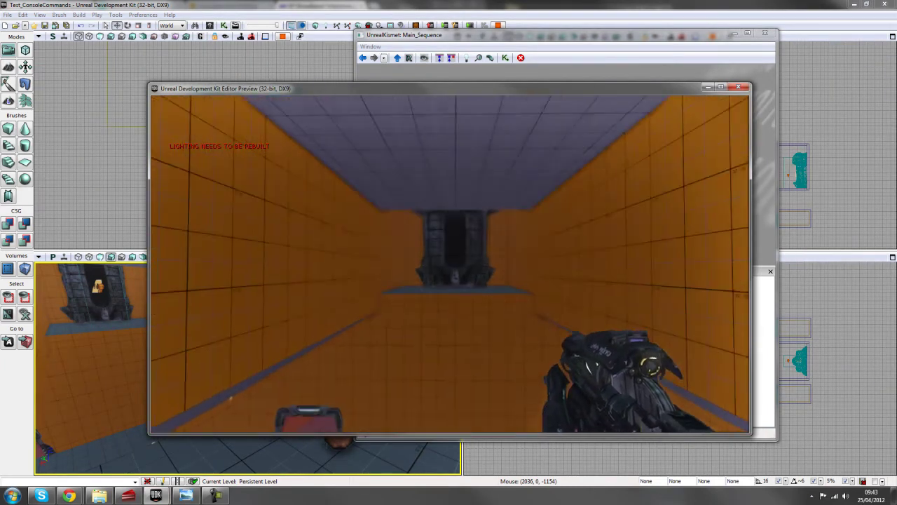
key("w")
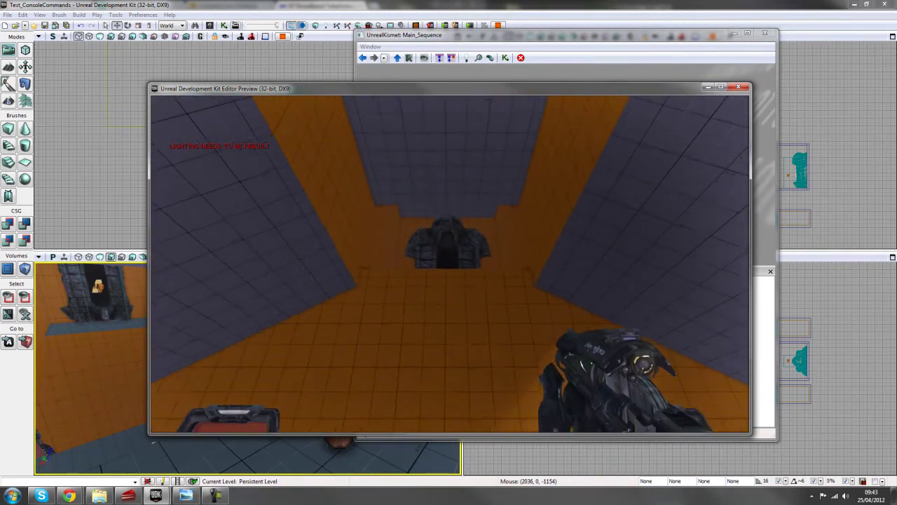
key("w")
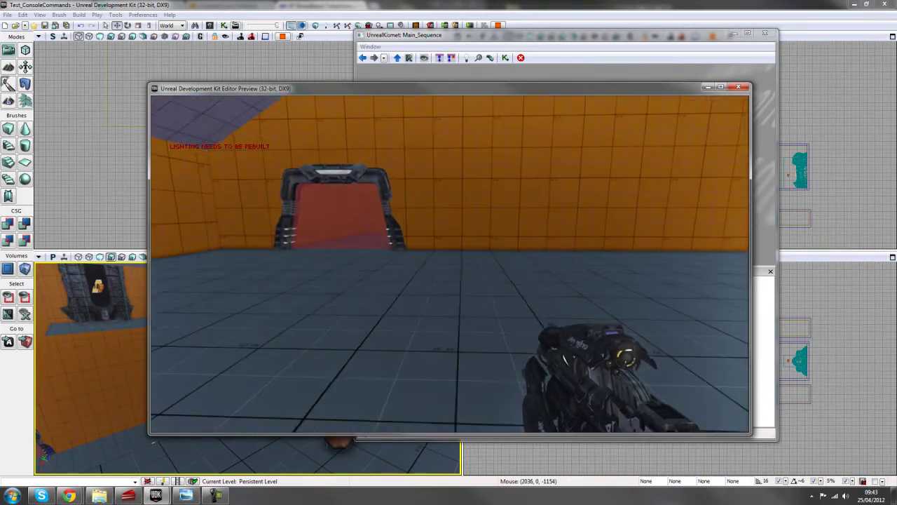
key("w")
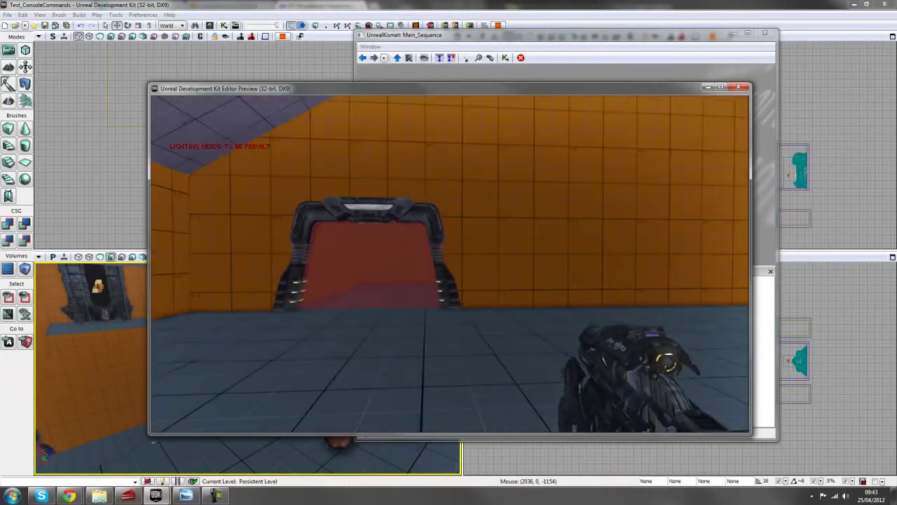
key("w")
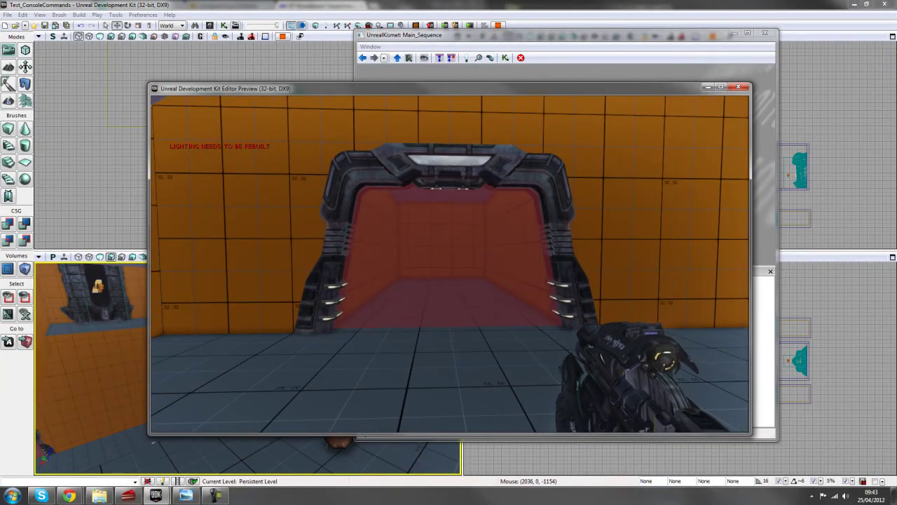
key("w")
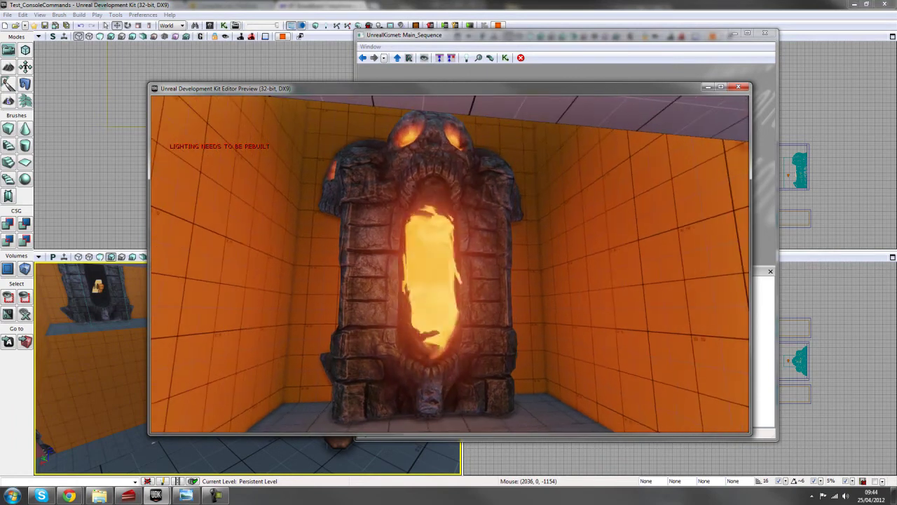
key("w")
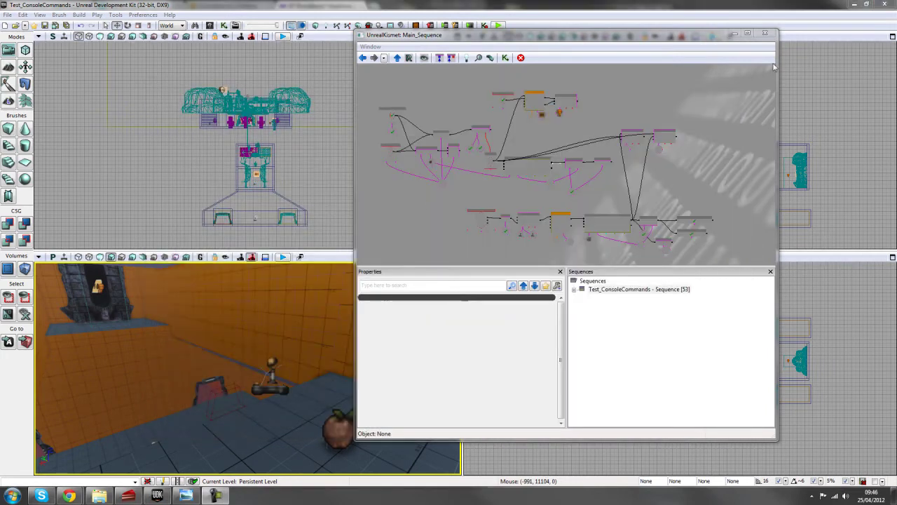
Close the Kismet editor and examine the properties of the player start next to the apple-shaped path node
left_click(765, 33)
right_click_drag(330, 364, 387, 399)
left_click_drag(338, 351, 335, 361)
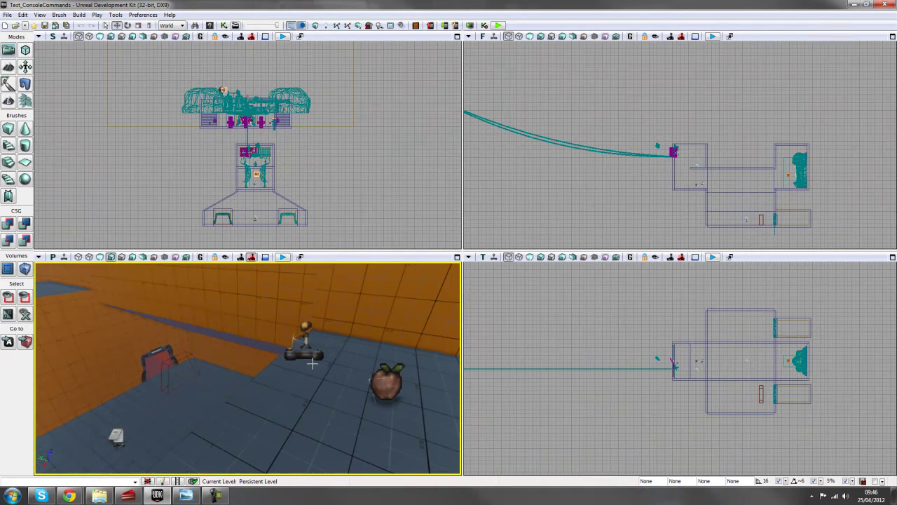
double_click(311, 355)
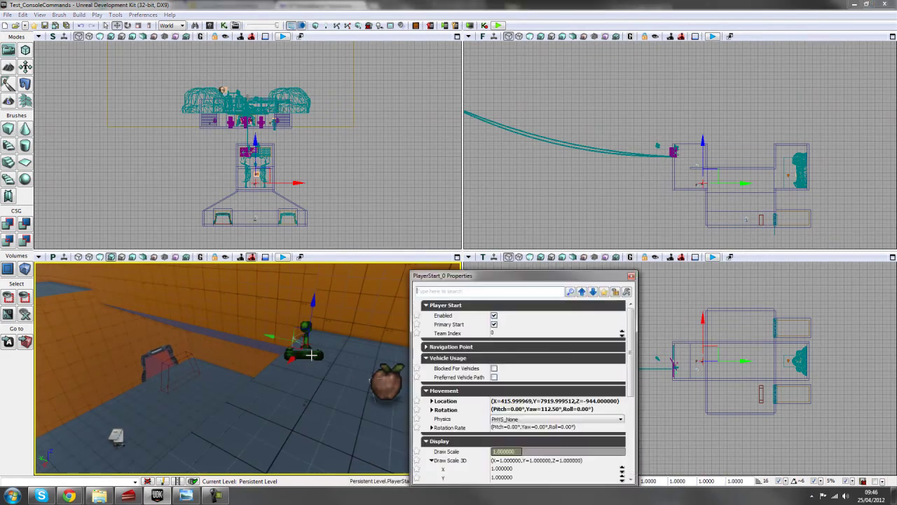
left_click_drag(551, 276, 652, 164)
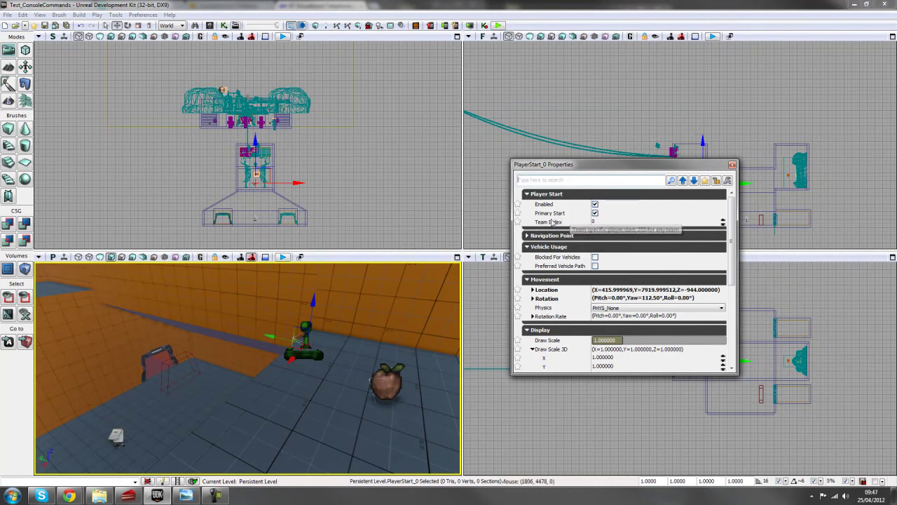
Select the apple-shaped path node and locate the PathNode_Dynamic class under Navigation in the actor classes
left_click(395, 381)
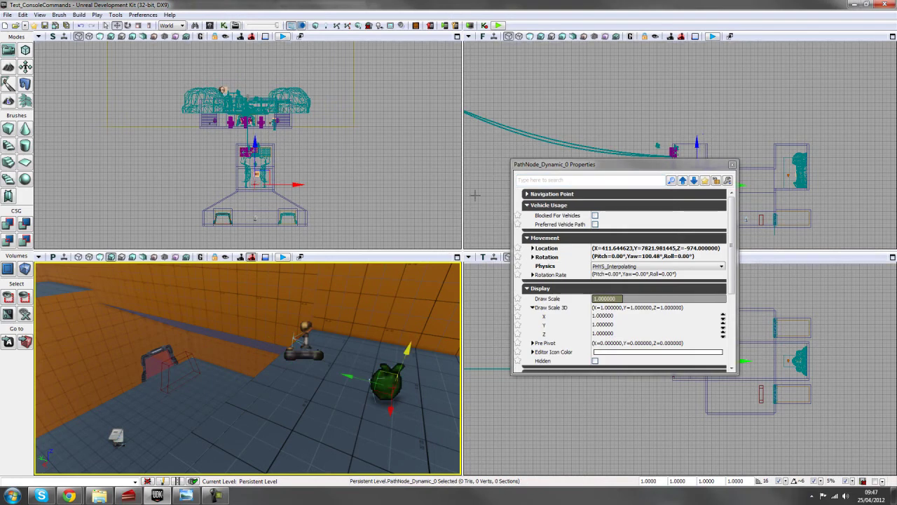
left_click(209, 25)
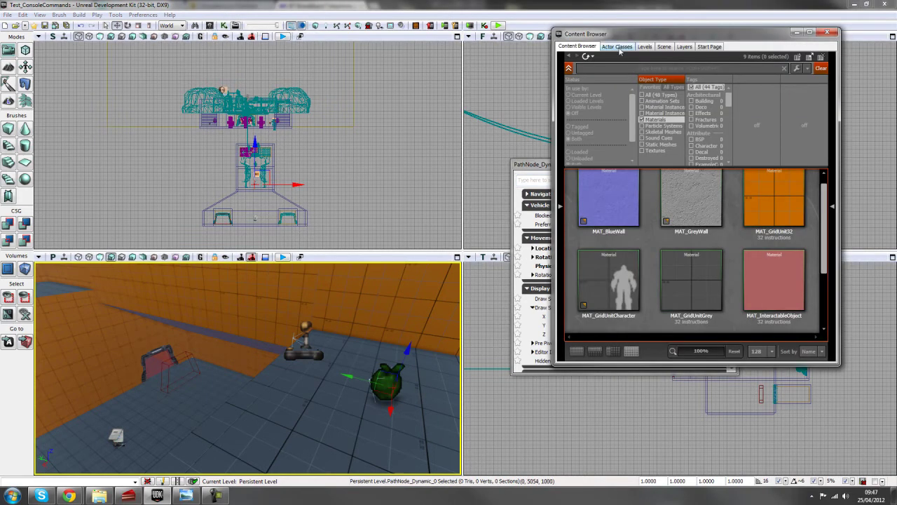
left_click(618, 47)
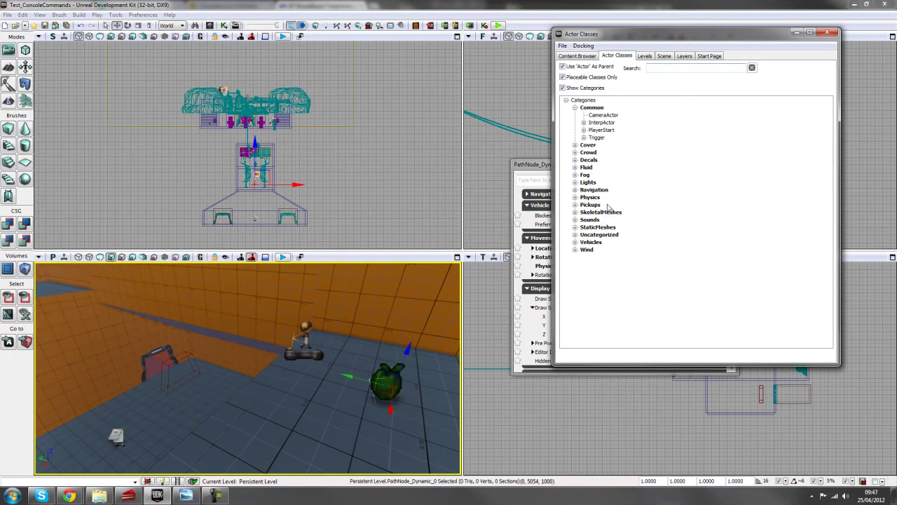
left_click(575, 190)
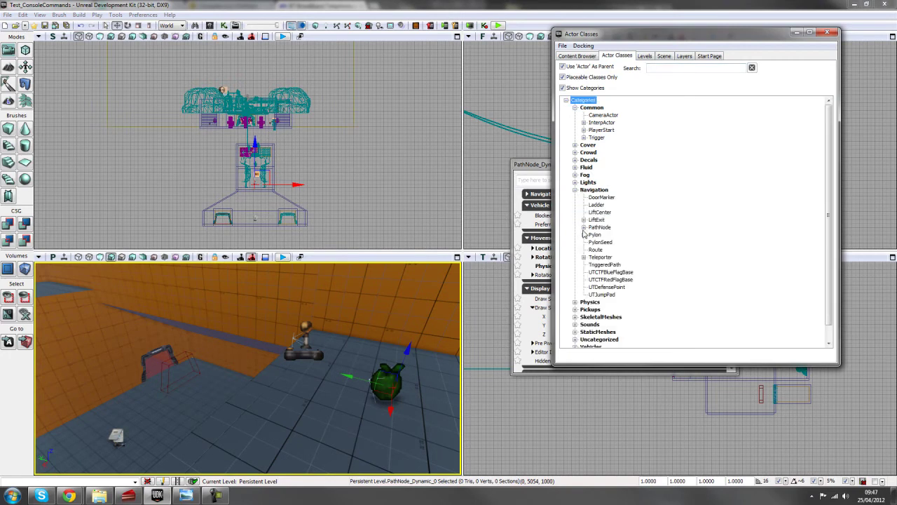
left_click(584, 227)
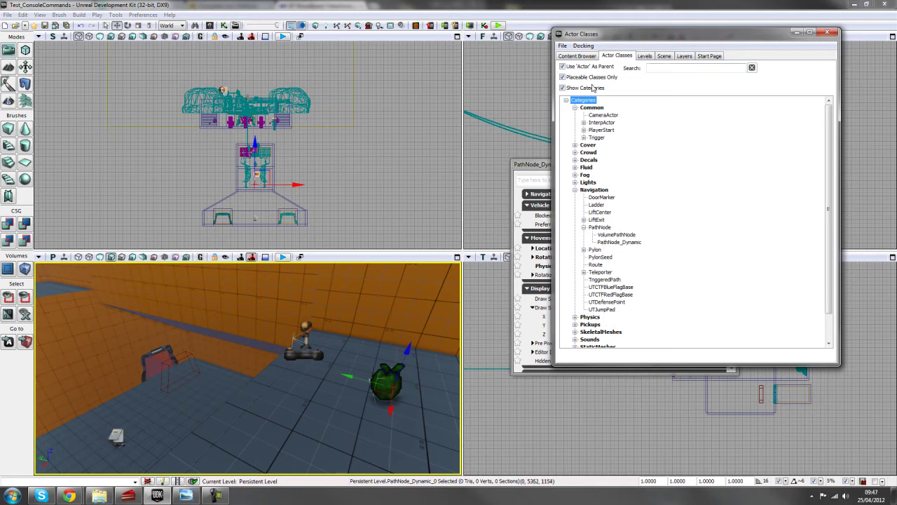
left_click(691, 66)
left_click(828, 32)
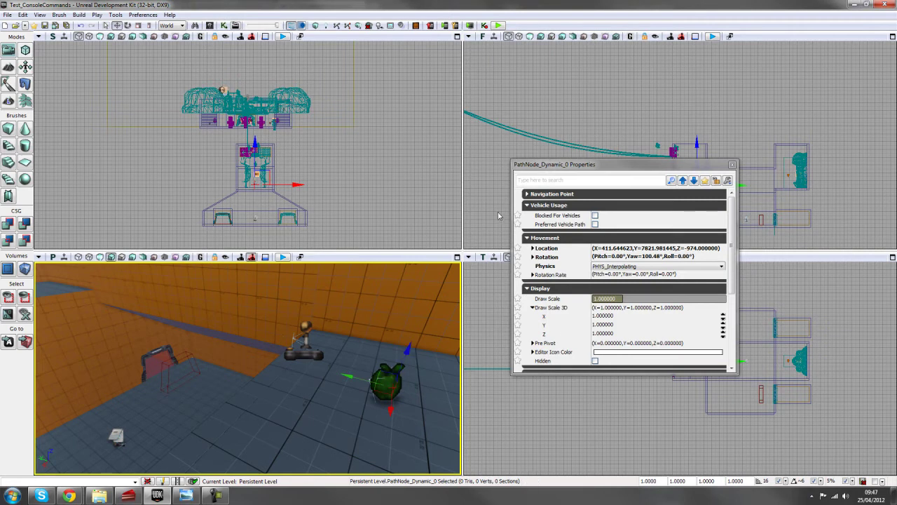
Examine the properties of the lower-floor player start and of the note placed above it
right_click_drag(320, 383, 303, 365)
left_click_drag(245, 350, 245, 366)
left_click(261, 372)
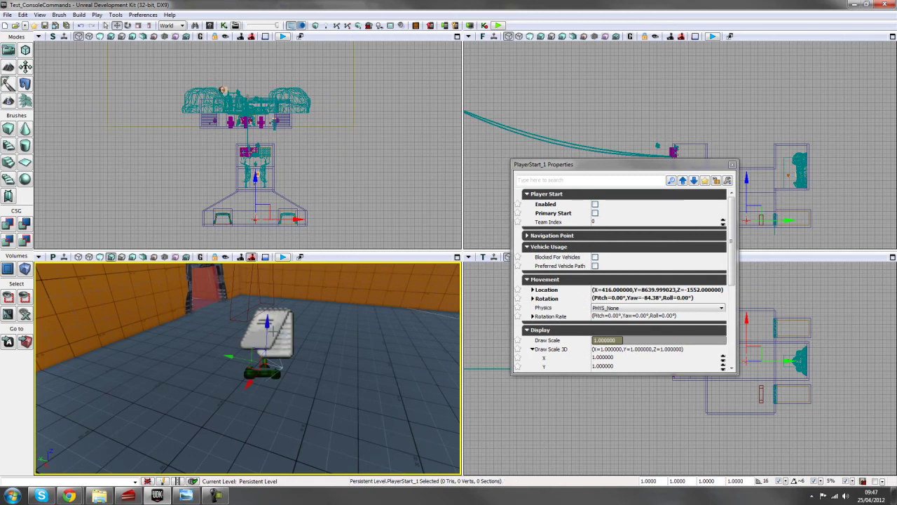
left_click(276, 328)
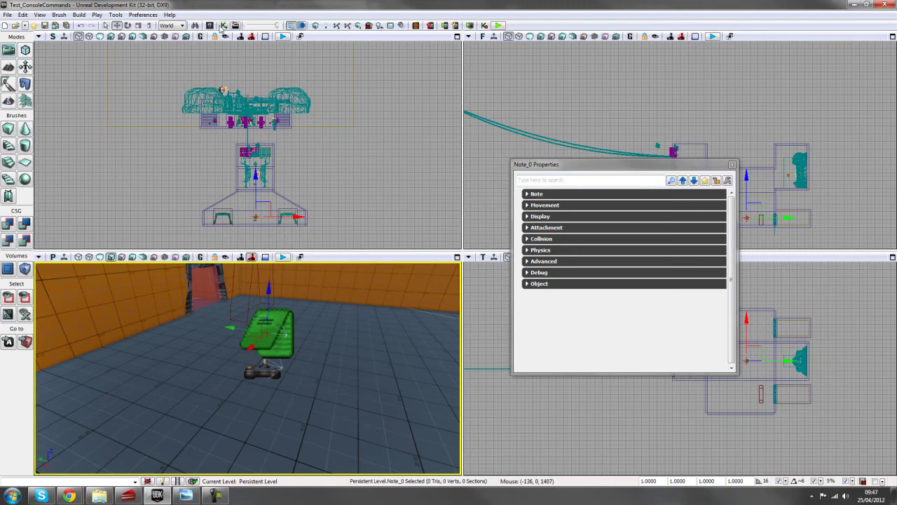
Look for the note's actor class in the Uncategorized category, then close the actor classes and the note's properties
left_click(210, 26)
left_click(613, 47)
left_click(659, 68)
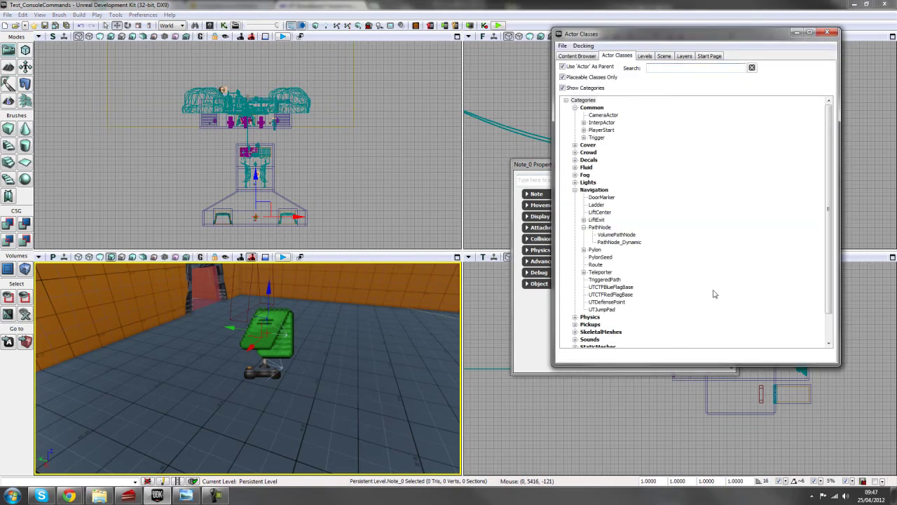
left_click_drag(831, 172, 812, 239)
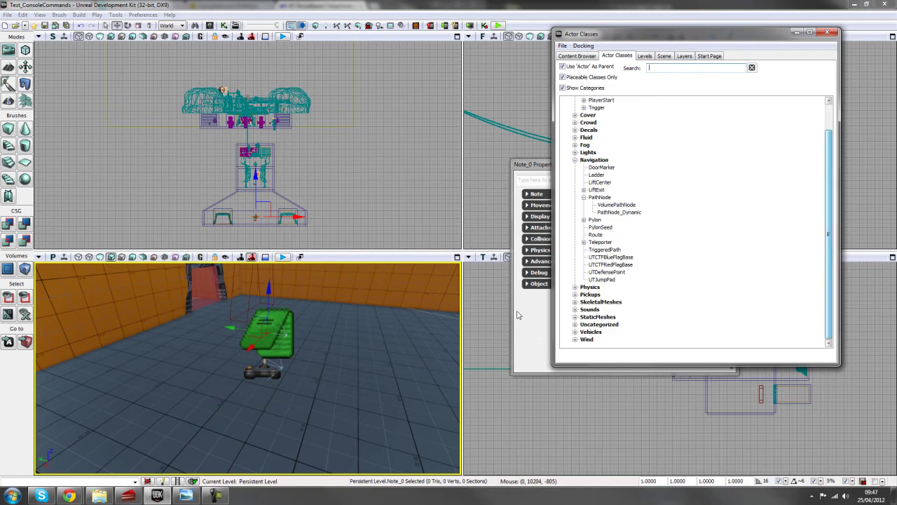
left_click(575, 324)
left_click(594, 242)
left_click(827, 32)
right_click_drag(390, 378, 366, 353)
left_click(732, 166)
Select the translucent plane filling the doorway and find its static mesh in the content browser
right_click_drag(263, 365, 116, 362)
left_click_drag(298, 340, 124, 411)
left_click(282, 330)
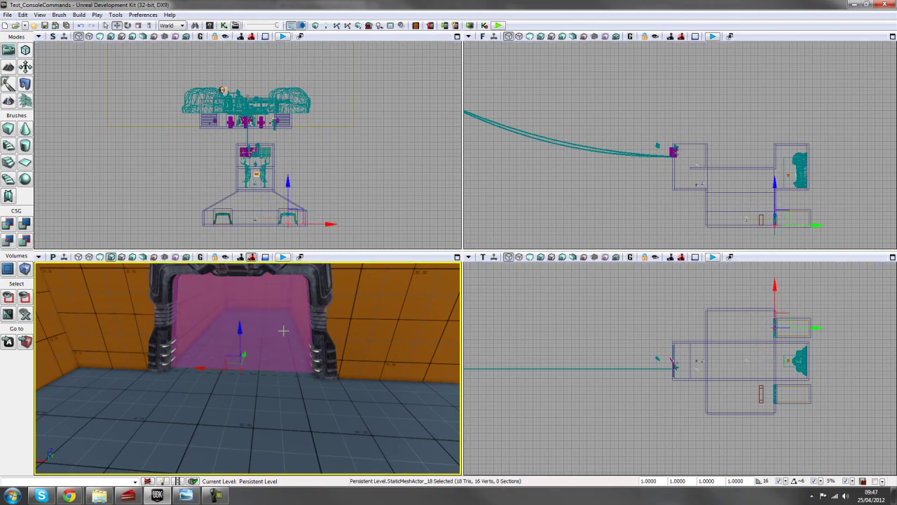
right_click(278, 317)
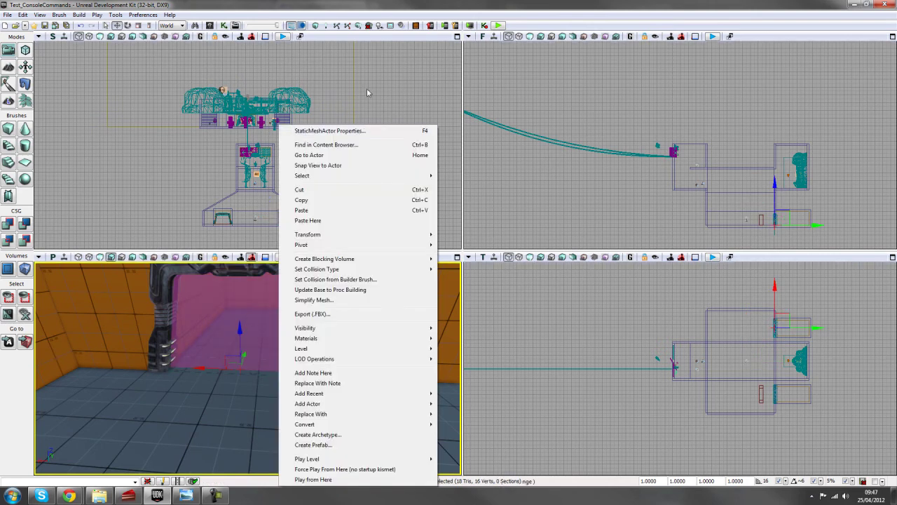
left_click(361, 145)
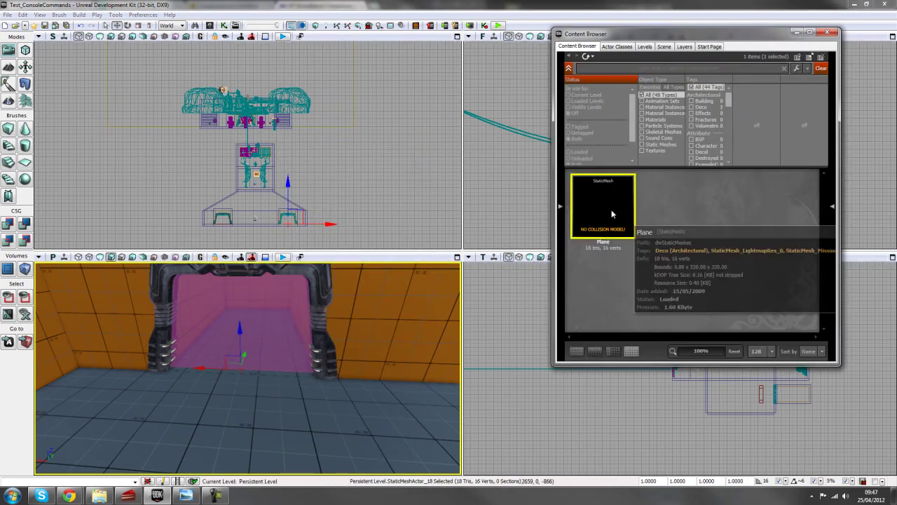
Search the UDKGame packages for "plane", limit the results to static meshes and select the Plane mesh
type("plane")
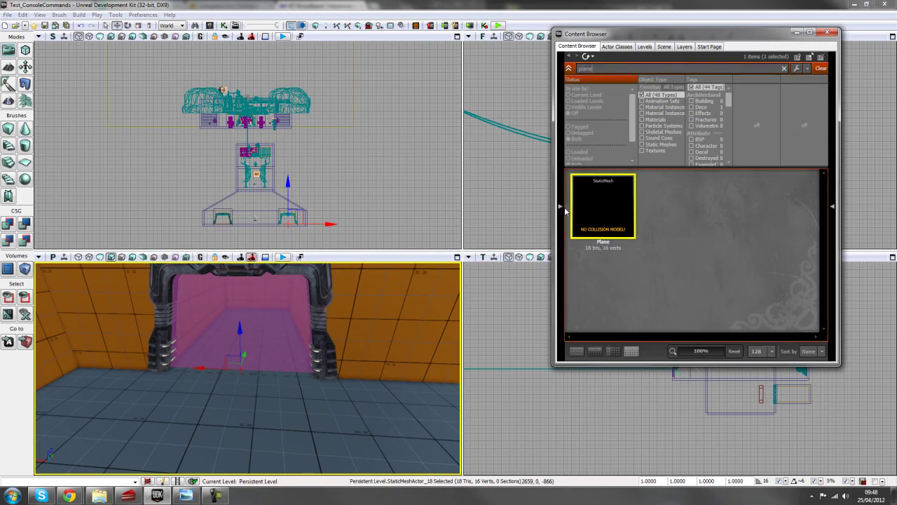
left_click(561, 206)
scroll(606, 322, "up", 5)
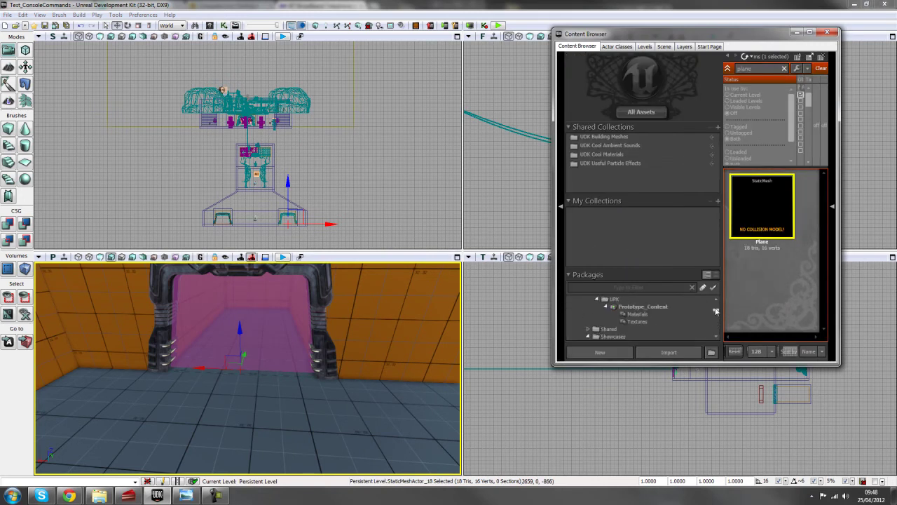
left_click(596, 307)
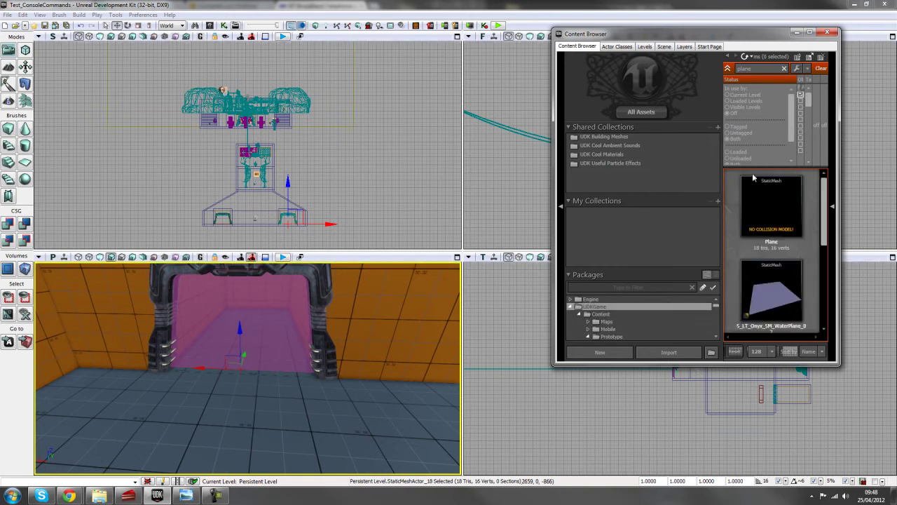
left_click(561, 207)
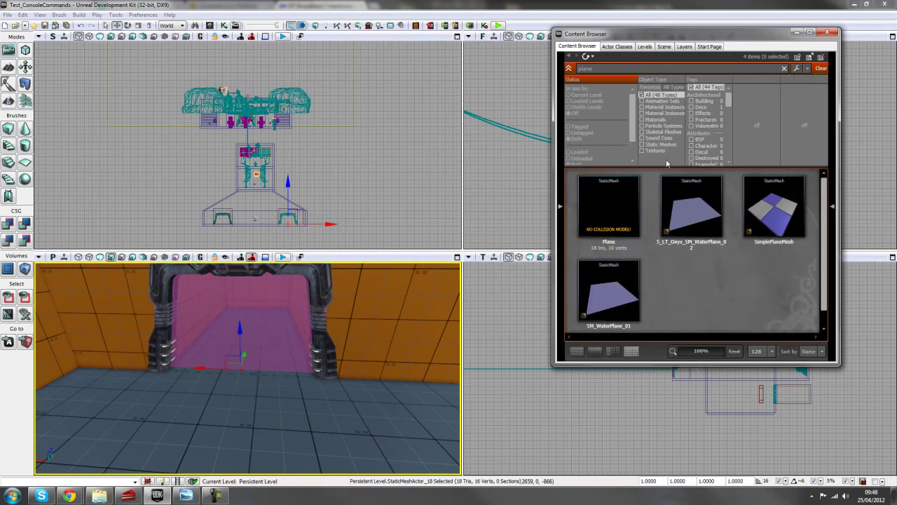
left_click(672, 146)
left_click(601, 199)
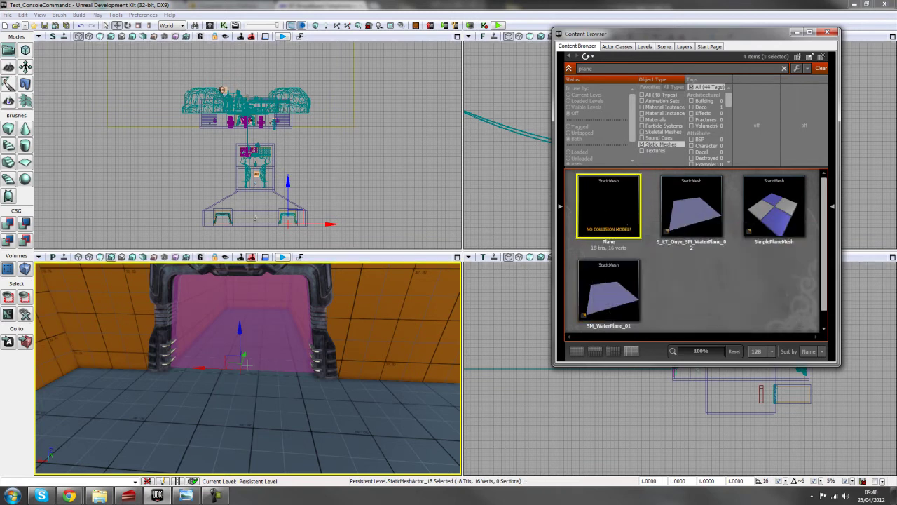
Locate the doorway plane's assigned material in the content browser and review the plane's collision settings
double_click(264, 321)
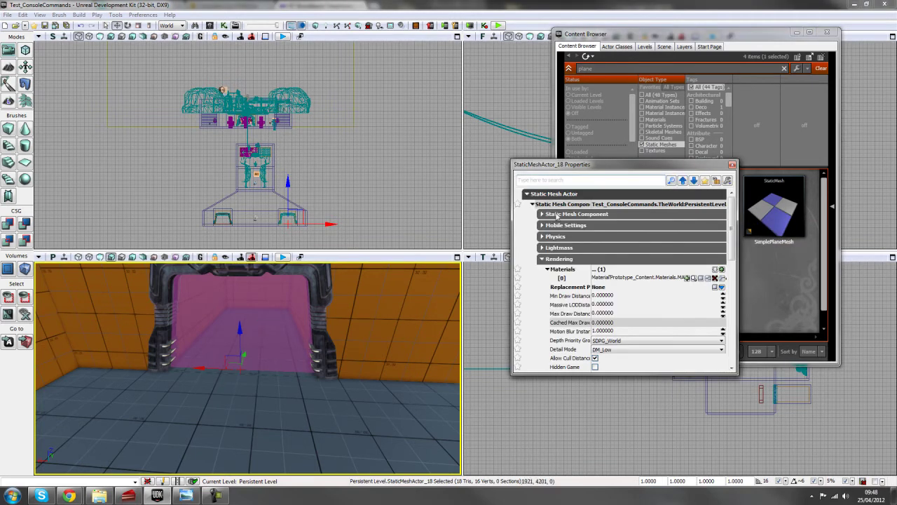
left_click(619, 279)
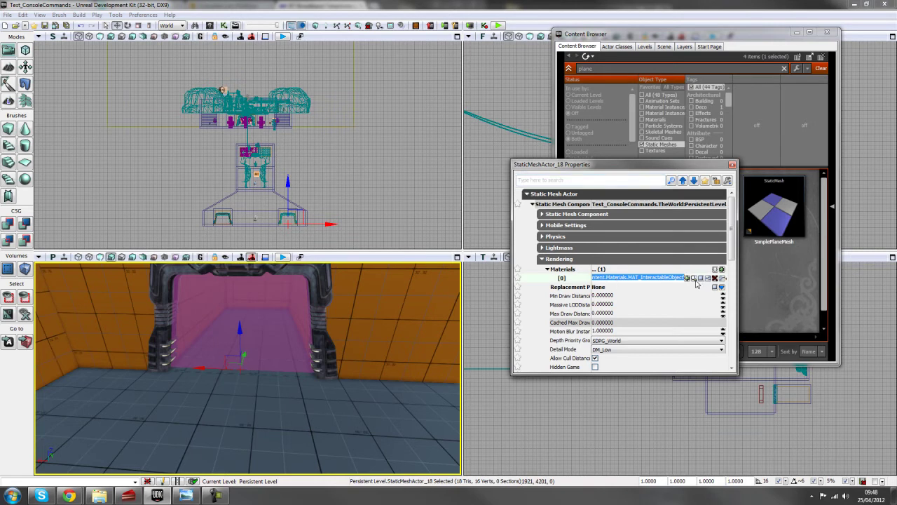
left_click(693, 277)
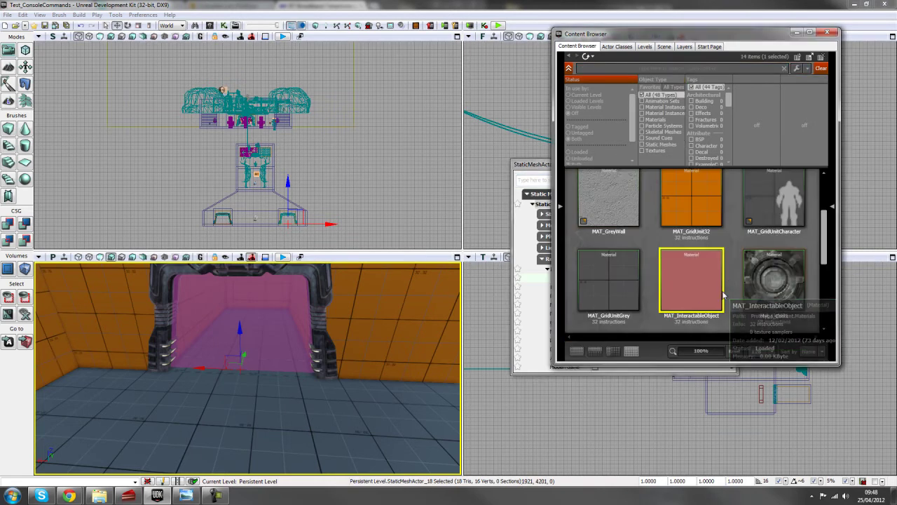
left_click(521, 164)
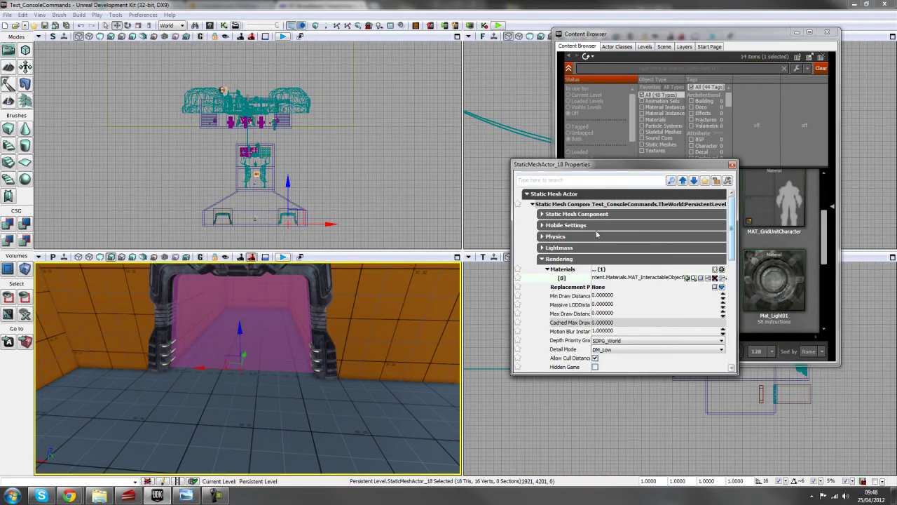
double_click(577, 205)
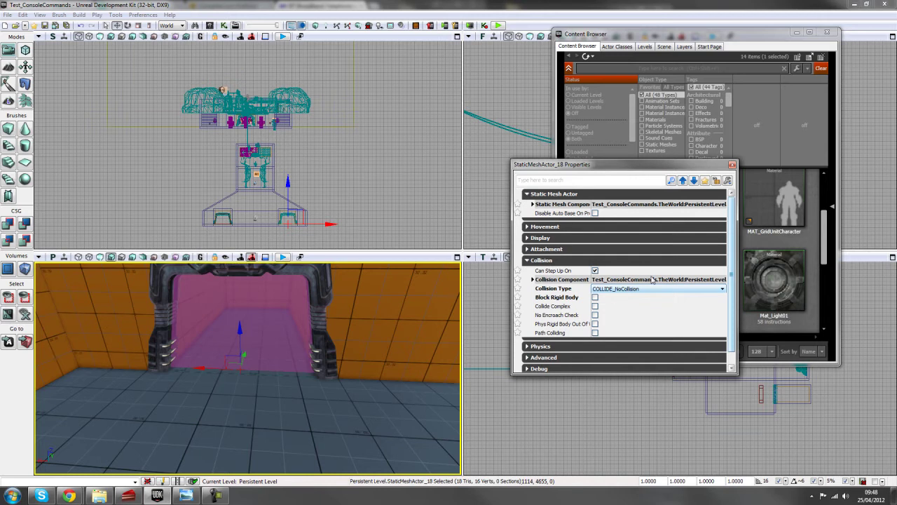
Close the plane's properties and the content browser, and select the dynamic physics volume surrounding the doorway
left_click(732, 166)
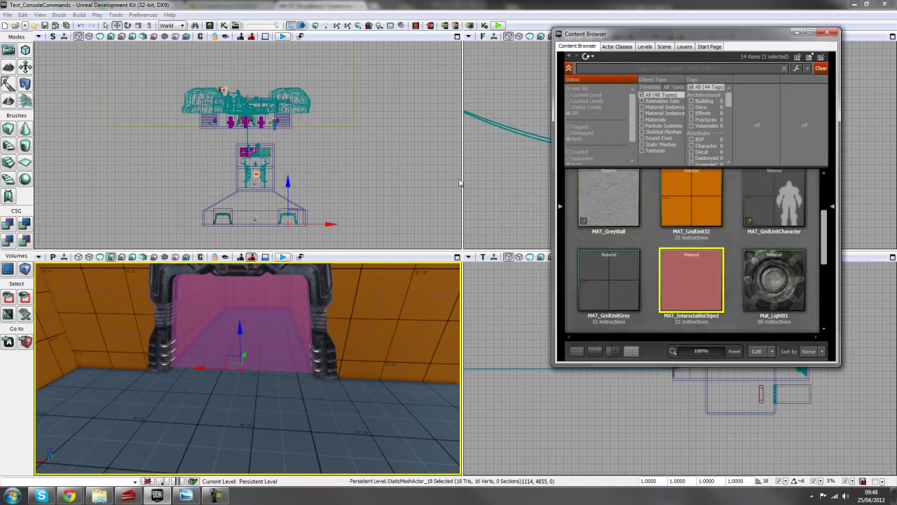
left_click(828, 32)
left_click_drag(702, 338, 464, 387)
scroll(629, 378, "up", 16)
right_click_drag(767, 391, 655, 387)
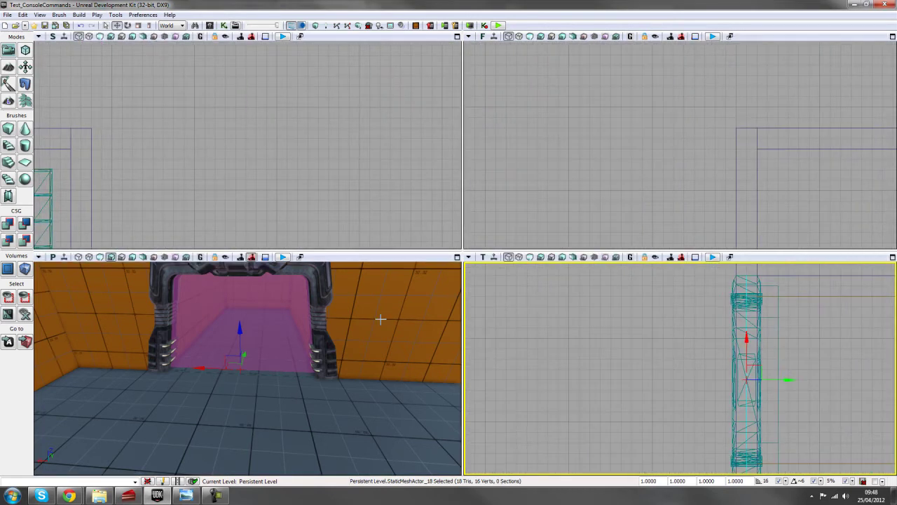
right_click_drag(288, 327, 266, 296)
left_click(318, 315)
left_click_drag(599, 358, 698, 320)
left_click(698, 319)
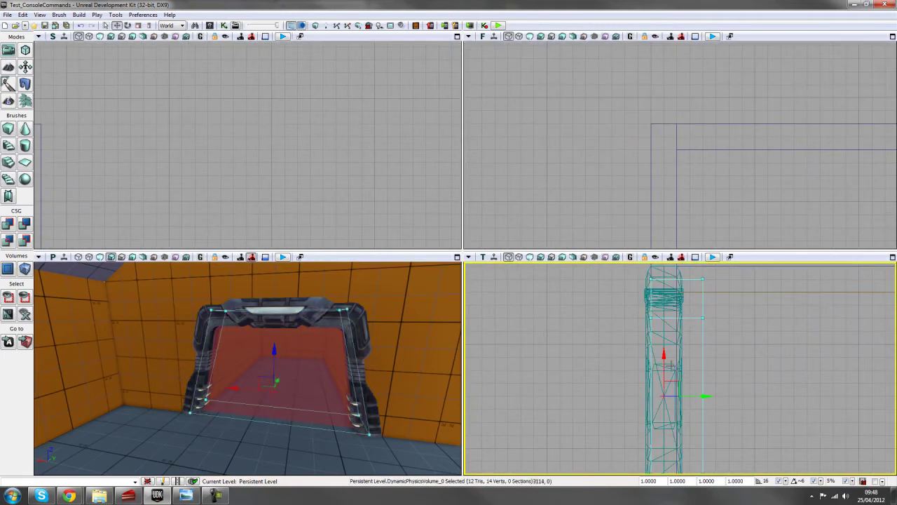
Open the dynamic physics volume's properties and review its Damage Per Sec and Pain Causing settings
double_click(675, 360)
left_click_drag(569, 169, 431, 68)
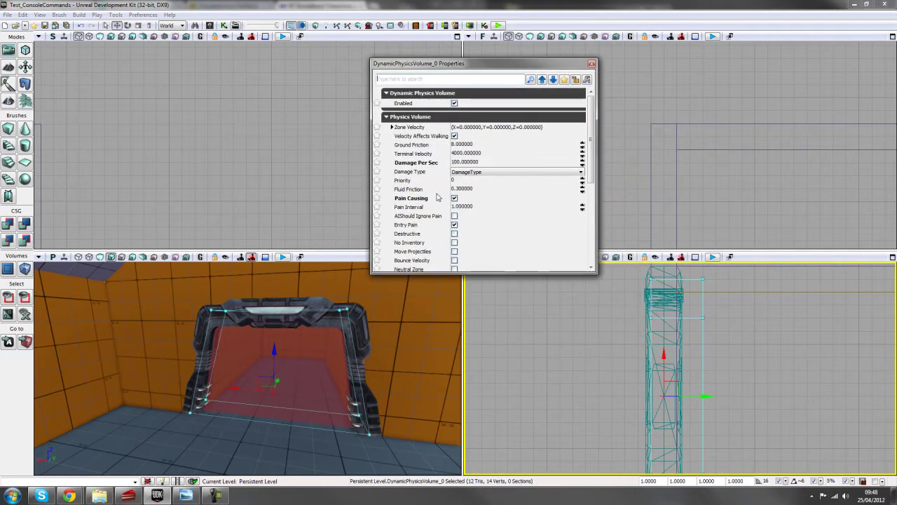
mouse_move(403, 202)
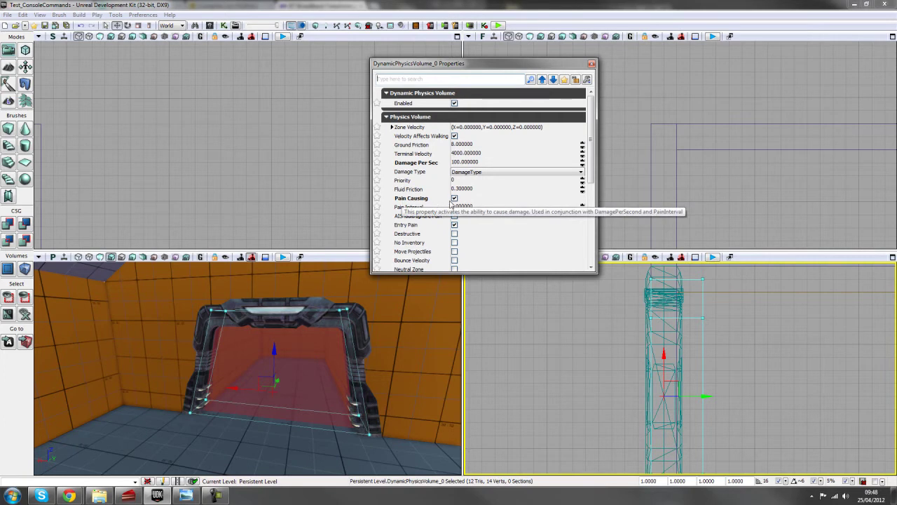
left_click(499, 163)
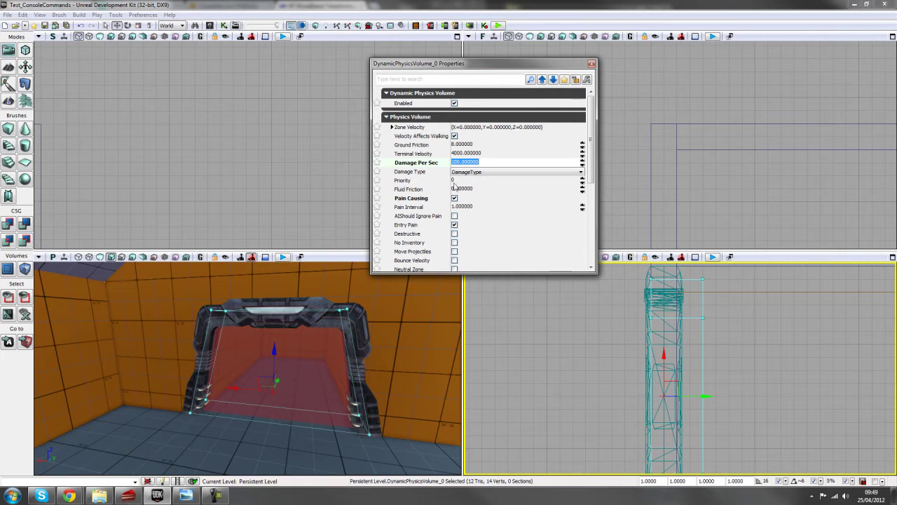
mouse_move(591, 137)
left_mouse_down()
mouse_move(592, 155)
mouse_move(590, 139)
left_mouse_up()
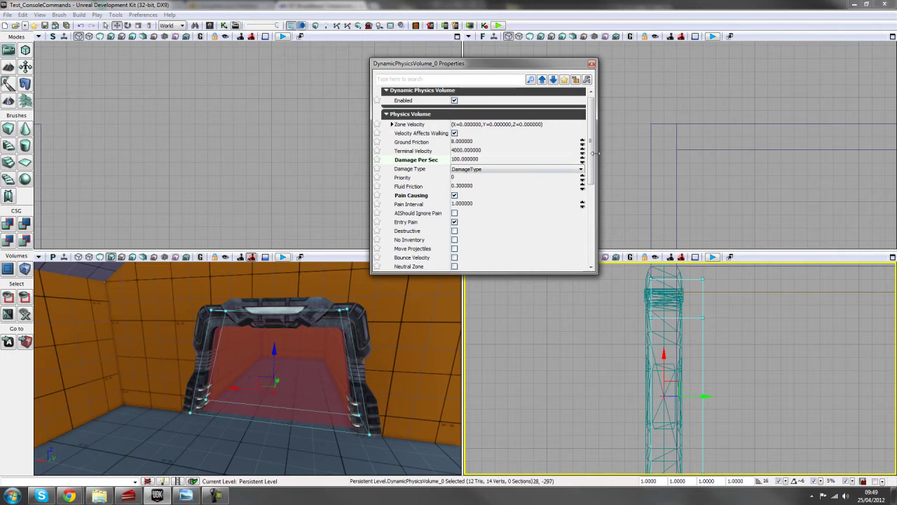
left_click_drag(595, 153, 591, 153)
Close the volume's properties and find the skull-topped stone pillar's static mesh in the content browser
left_click_drag(300, 341, 315, 390)
right_click_drag(315, 390, 338, 373)
left_click_drag(338, 374, 248, 423)
right_click_drag(248, 423, 248, 420)
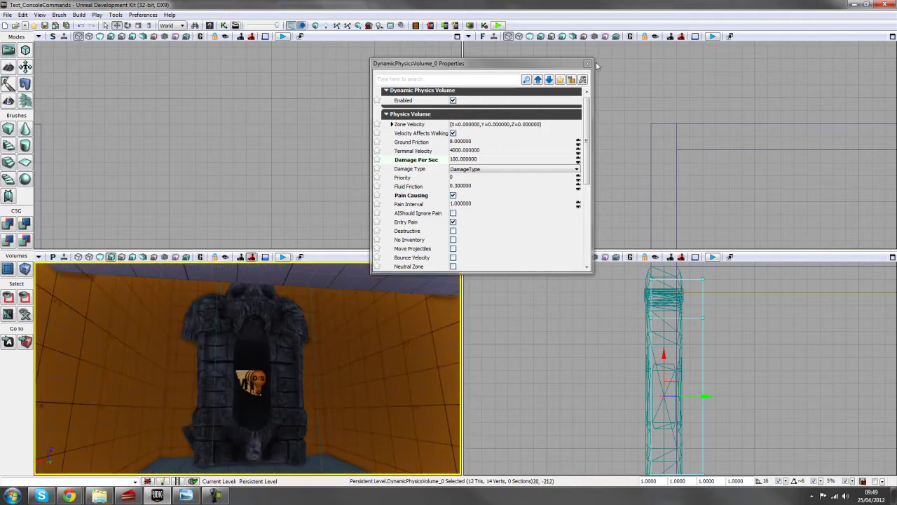
left_click(587, 64)
right_click(230, 316)
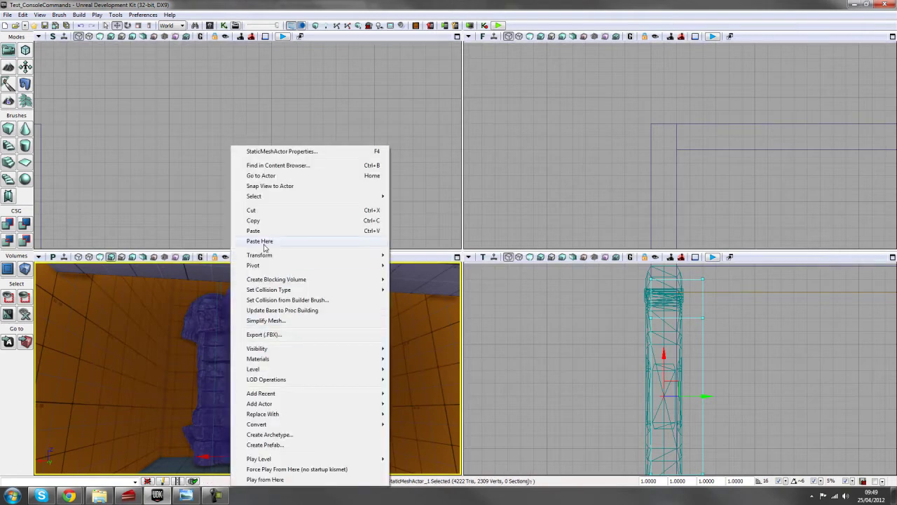
left_click(296, 165)
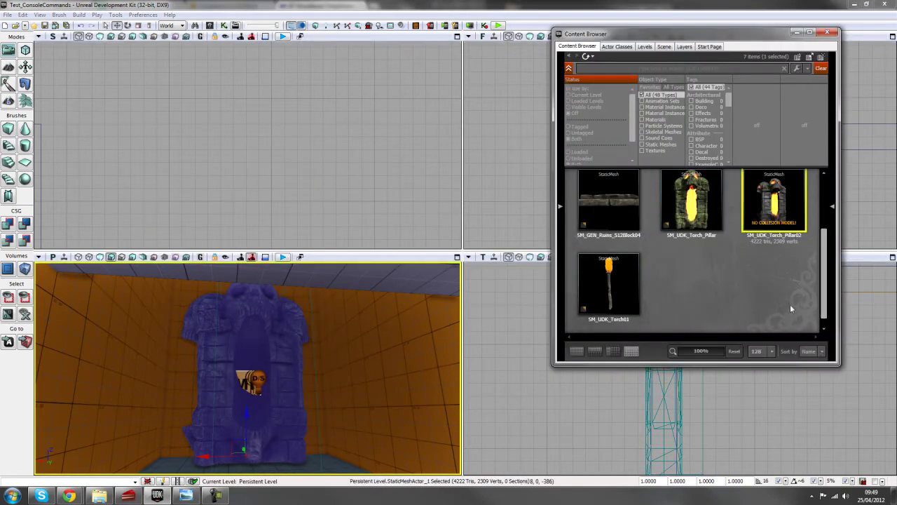
scroll(826, 278, "up", 1)
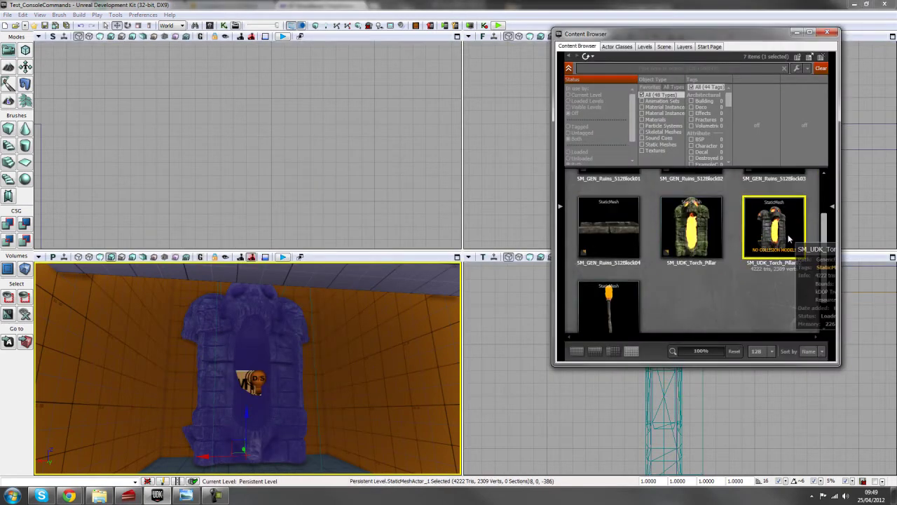
Inspect SM_UDK_Torch_Pillar02 in the static mesh editor and locate its assigned material in the content browser
double_click(775, 223)
left_click_drag(484, 232, 413, 231)
left_click_drag(448, 308, 501, 308)
left_click(671, 245)
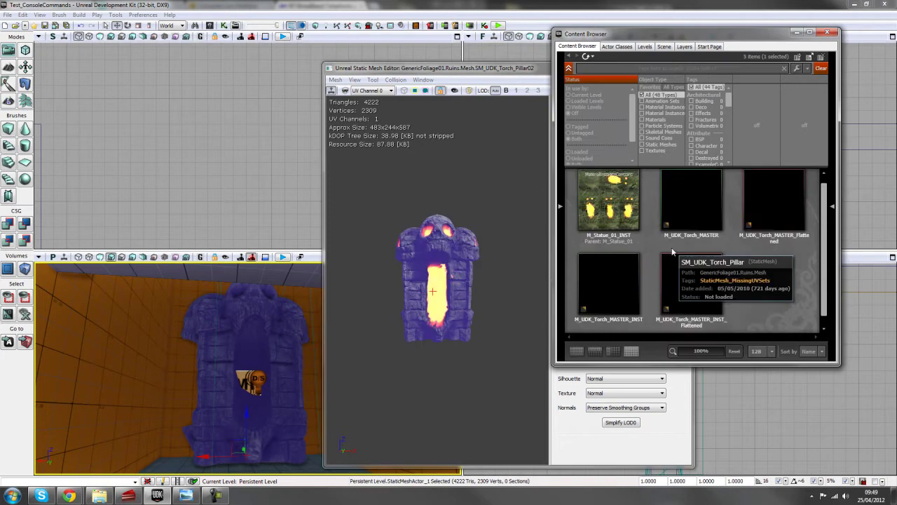
left_click_drag(493, 262, 504, 262)
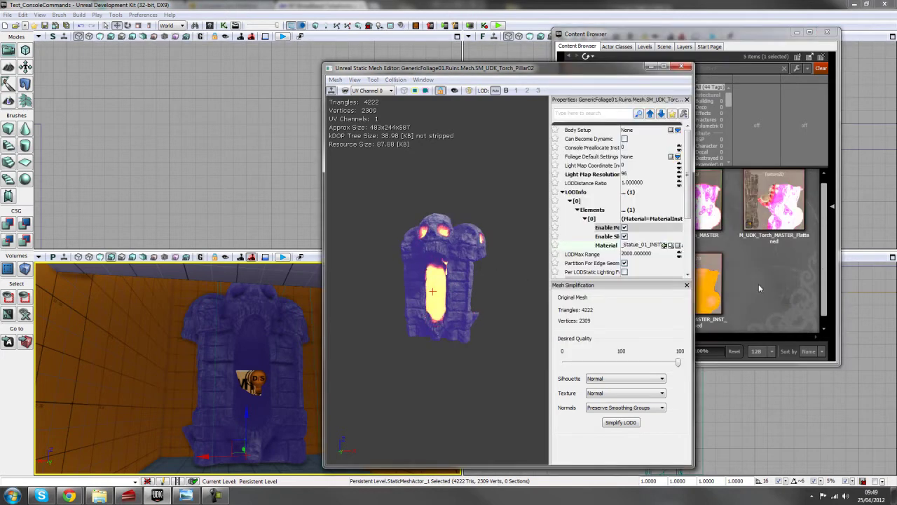
Open M_Statue_01_INST in the material instance editor and toggle its Fire parameter off and on to compare the preview
left_click(600, 203)
double_click(600, 204)
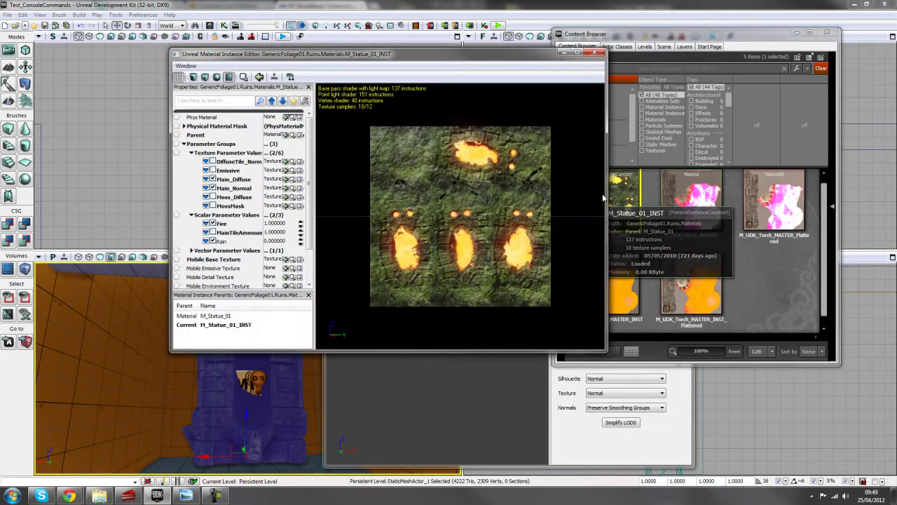
left_click_drag(497, 58, 698, 46)
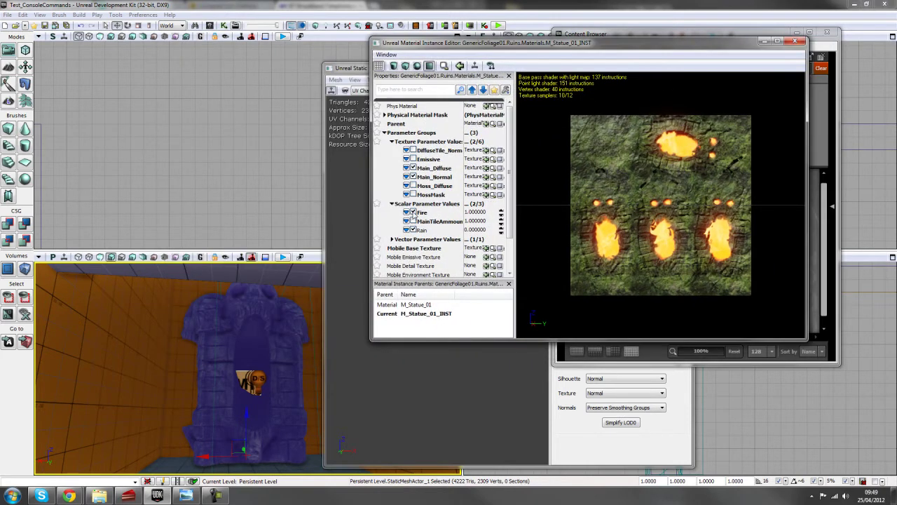
left_click(413, 213)
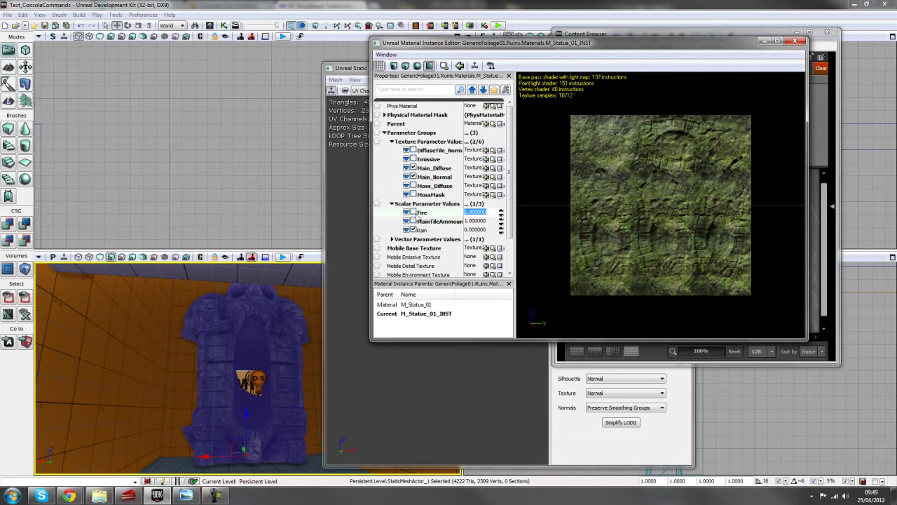
left_click(413, 213)
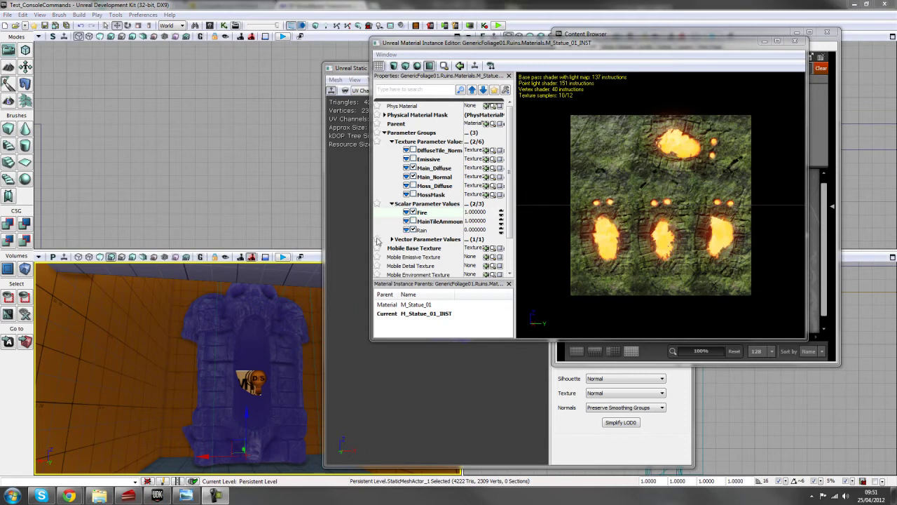
left_click_drag(679, 52, 631, 52)
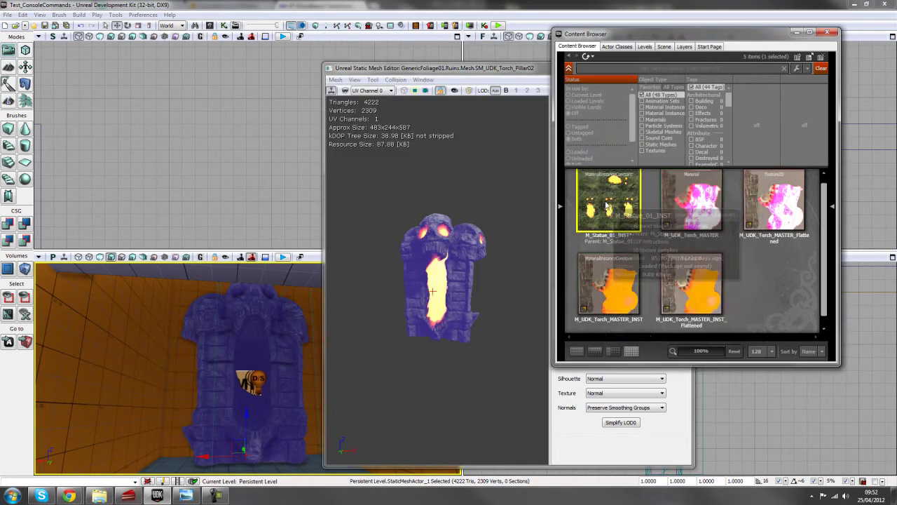
Fill in a copy of M_Statue_01_INST for the Prototype_Content package with the grouping Materials, and cancel the copy
right_click(606, 200)
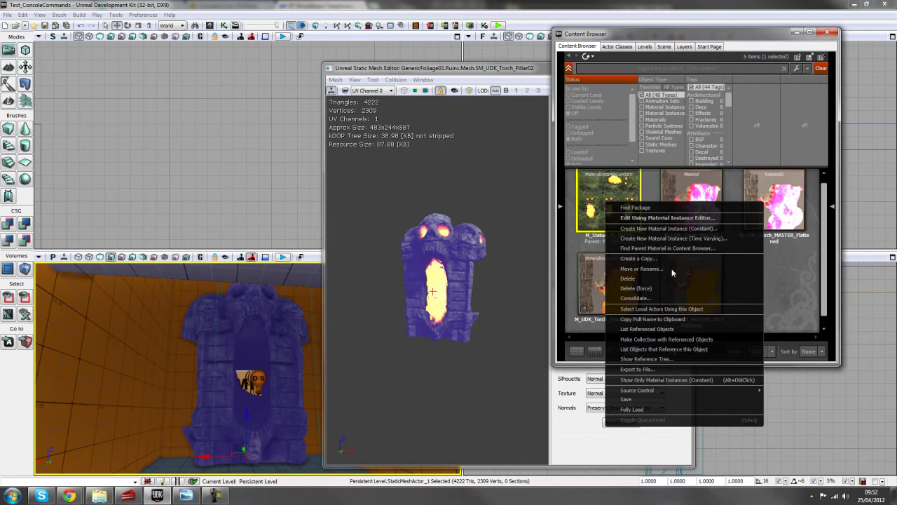
left_click(663, 260)
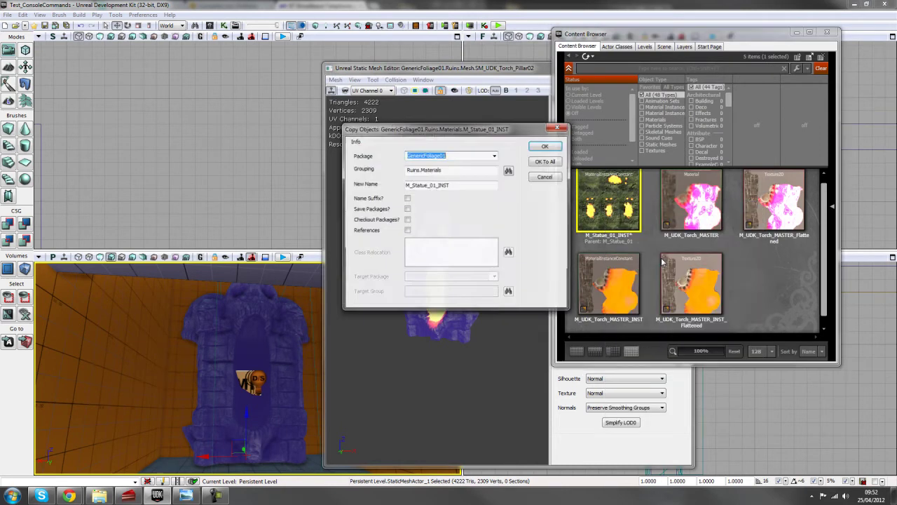
left_click(495, 156)
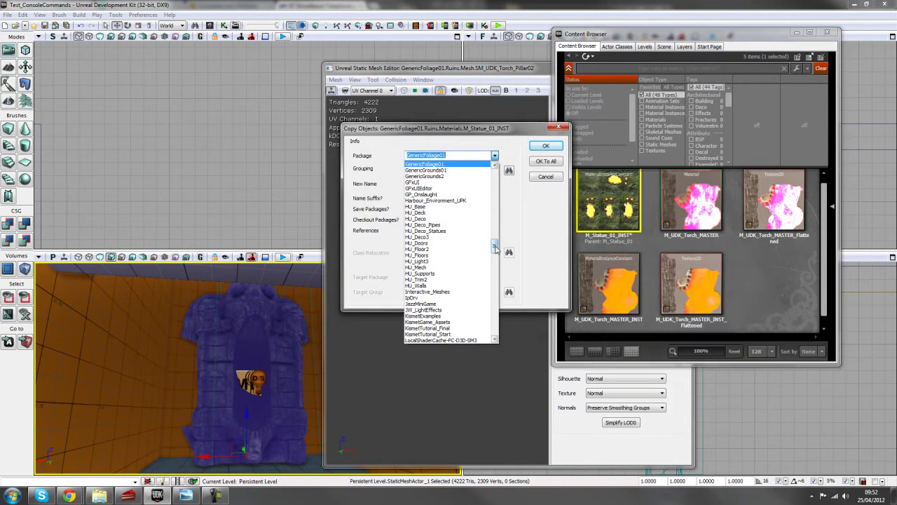
left_click_drag(494, 247, 494, 280)
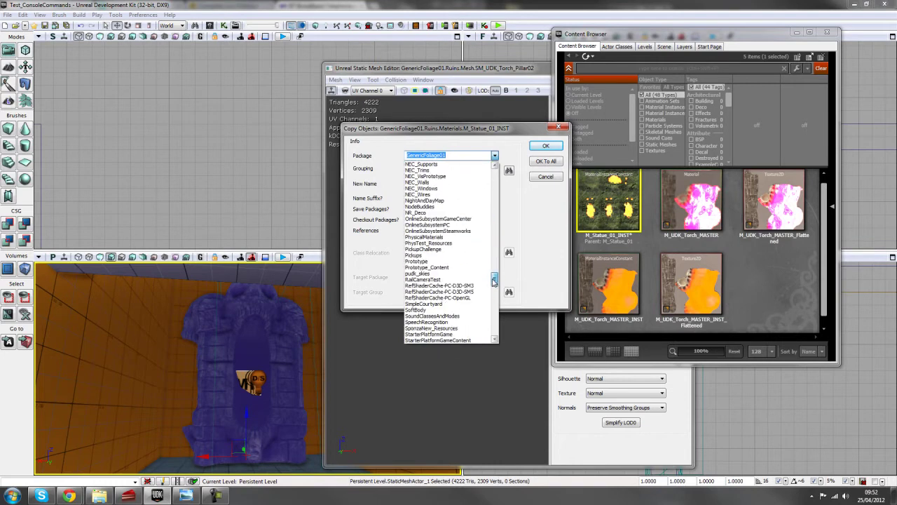
left_click(438, 267)
left_click_drag(421, 170, 394, 177)
key("BackSpace")
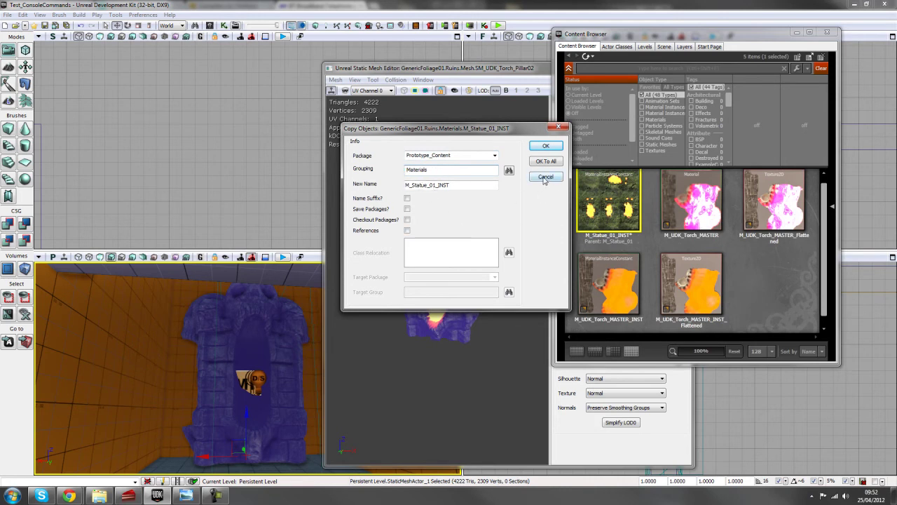
left_click(550, 178)
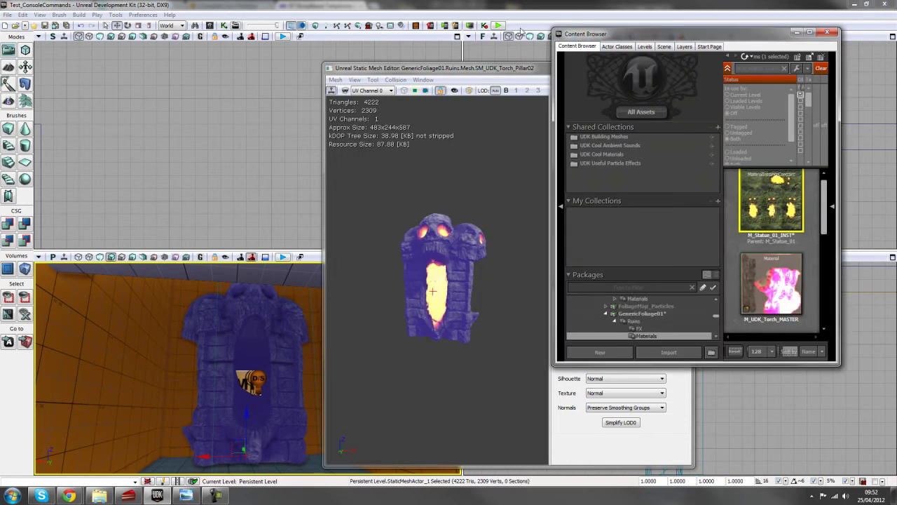
Maximize the content browser, show the Prototype_Content package and open its M_Statue_01_INST in the material instance editor
double_click(619, 34)
scroll(133, 410, "up", 10)
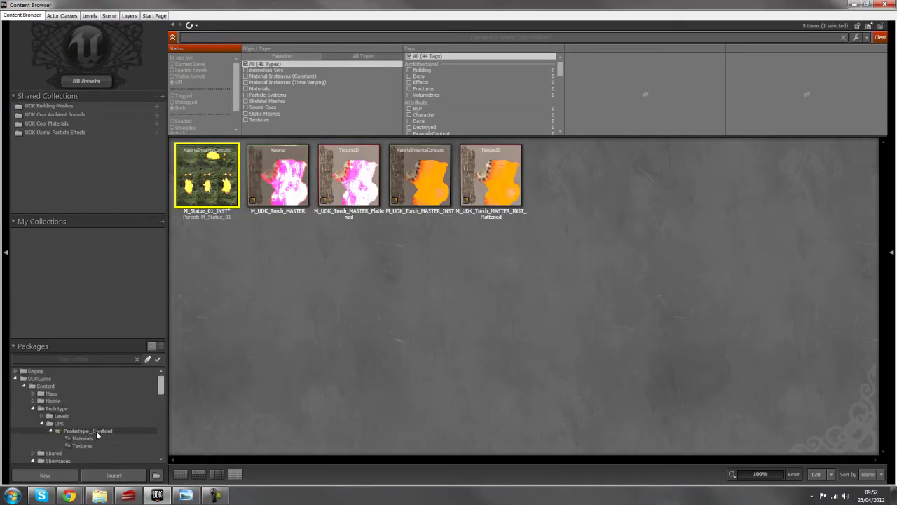
left_click(86, 431)
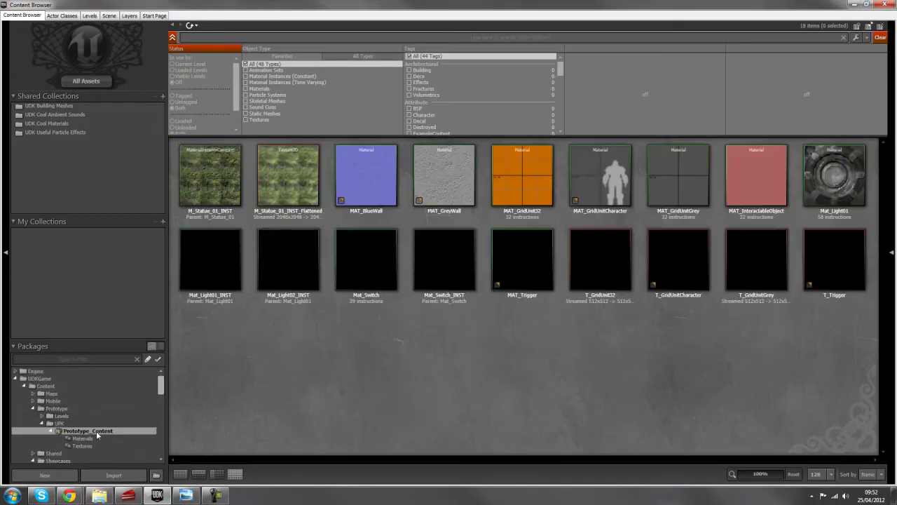
double_click(214, 185)
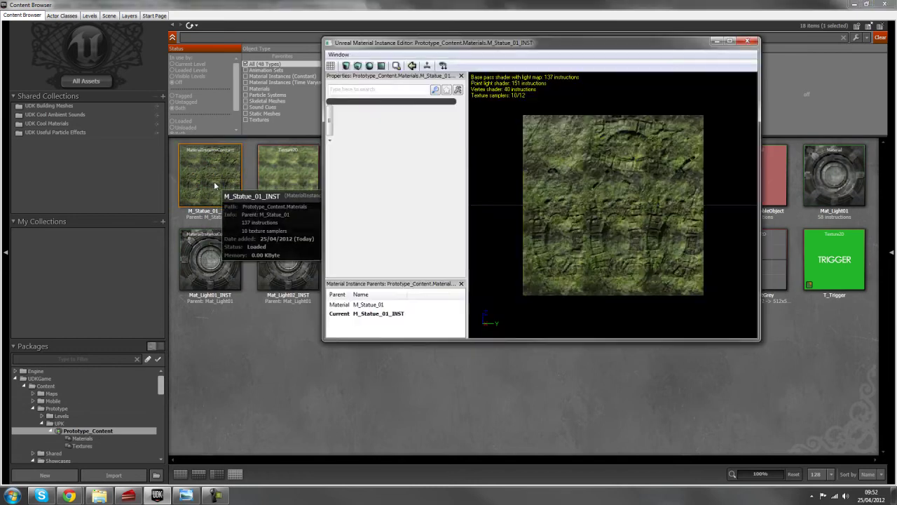
left_click_drag(421, 44, 438, 40)
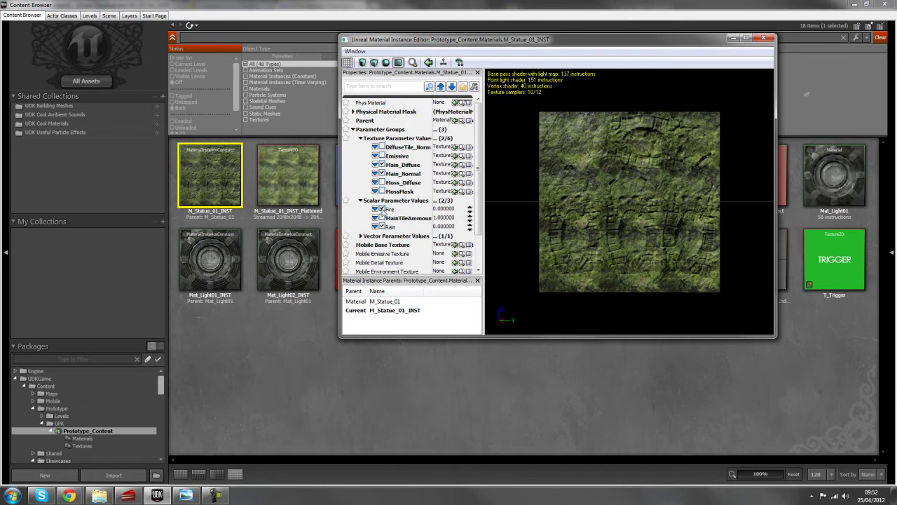
Set the Fire scalar parameter of Prototype_Content's M_Statue_01_INST to 1
left_click(448, 209)
left_click(361, 201)
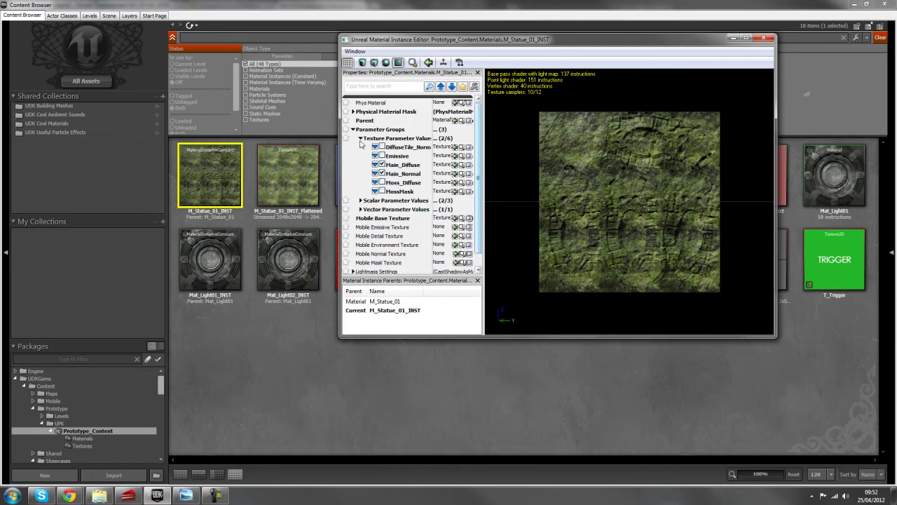
left_click(361, 138)
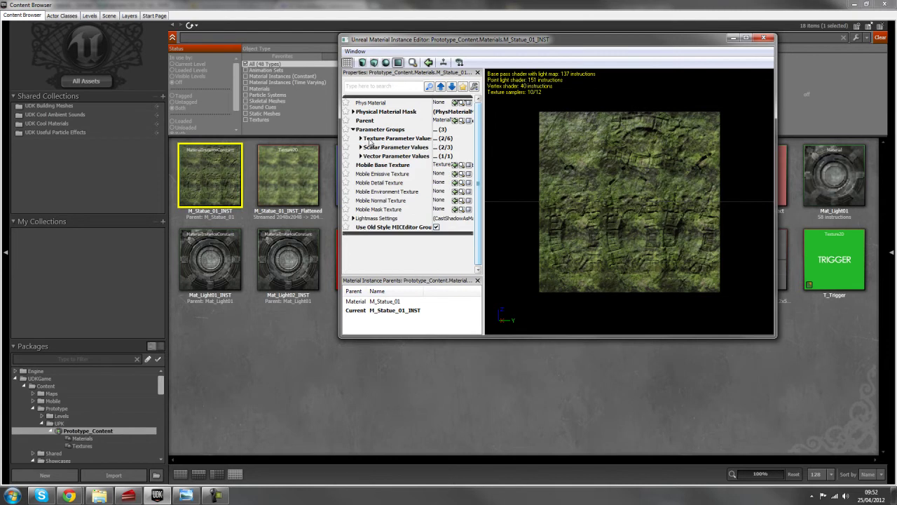
left_click(361, 139)
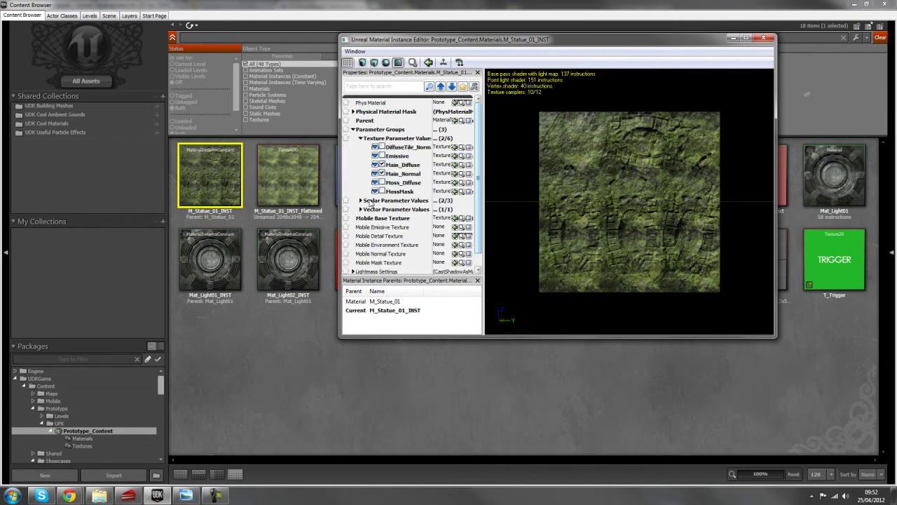
left_click(361, 200)
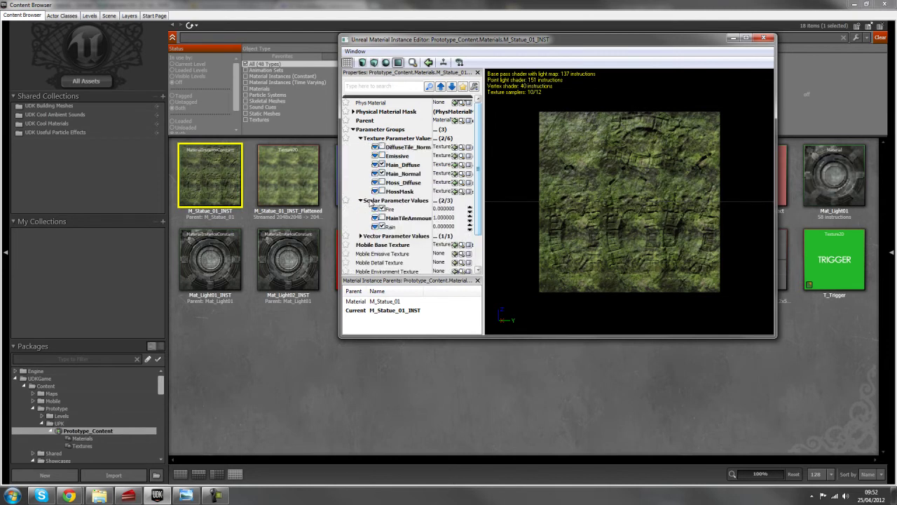
left_click(446, 210)
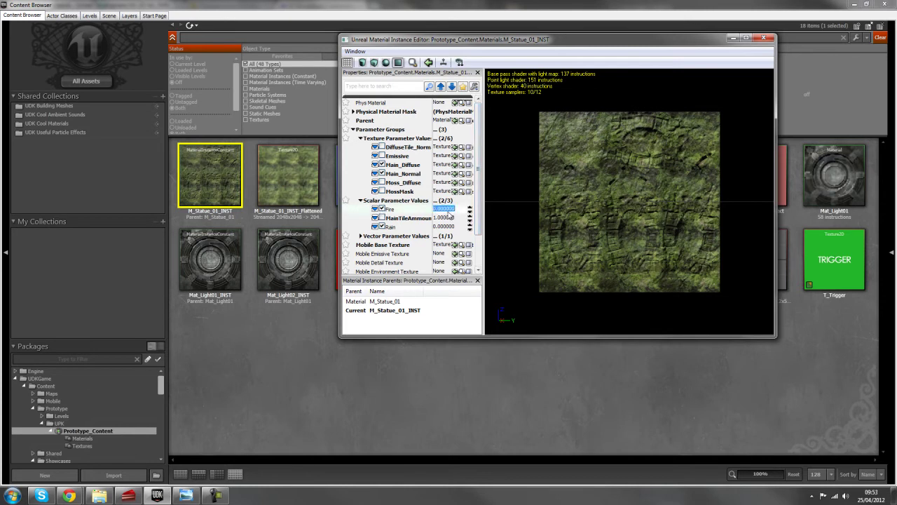
type("1")
key("Return")
Save the Prototype_Content package
left_click(109, 435)
right_click(108, 433)
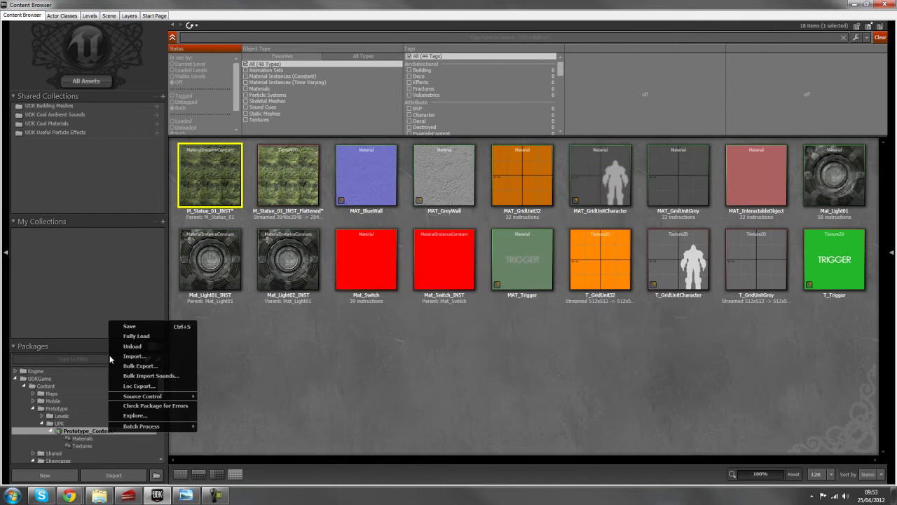
left_click(150, 326)
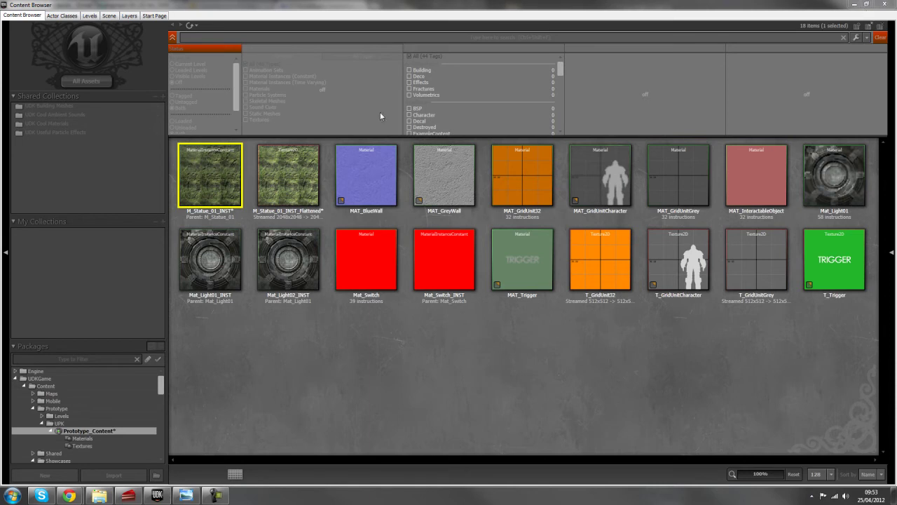
Restore the content browser to a smaller window and close the static mesh editor showing SM_UDK_Torch_Pillar02
left_click_drag(276, 5, 713, 103)
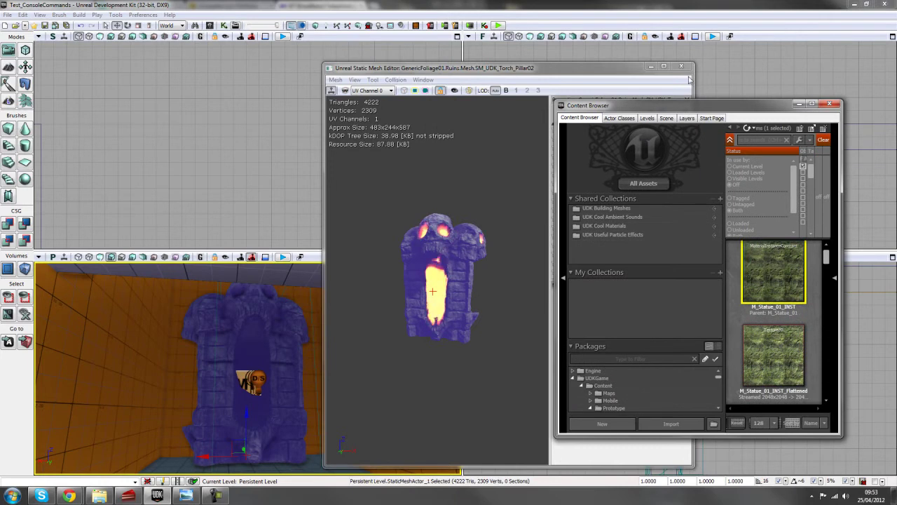
left_click(683, 70)
left_click(683, 69)
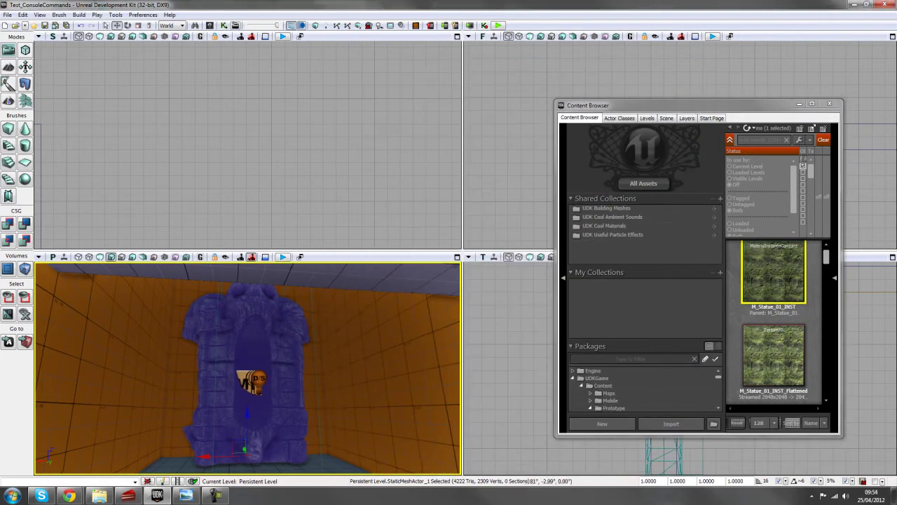
Check the torch pillar's rendering material slot 0 against Prototype_Content's M_Statue_01_INST, and close the pillar's properties
scroll(299, 344, "up", 5)
double_click(300, 344)
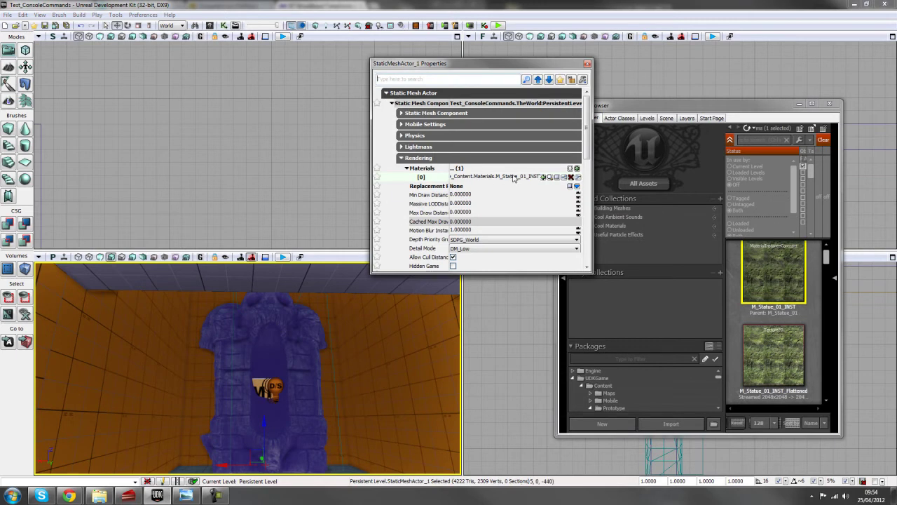
left_click(764, 272)
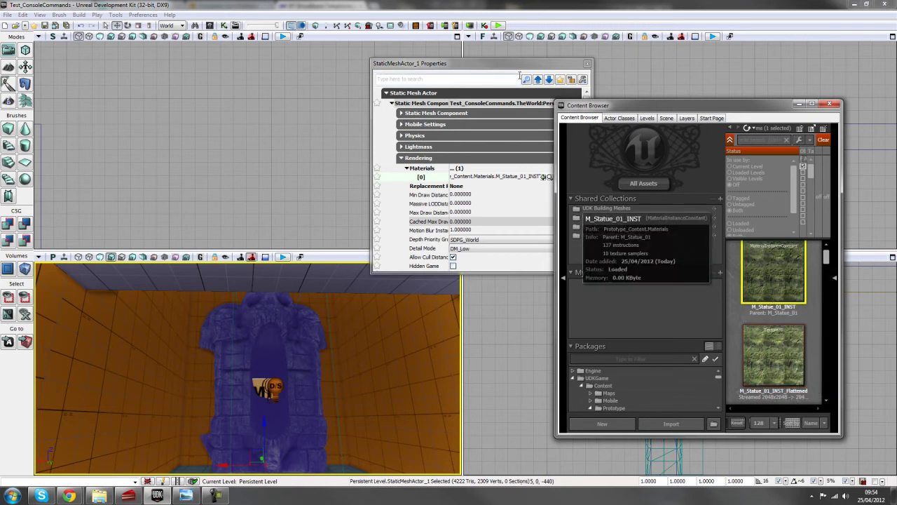
left_click(536, 152)
left_click(531, 177)
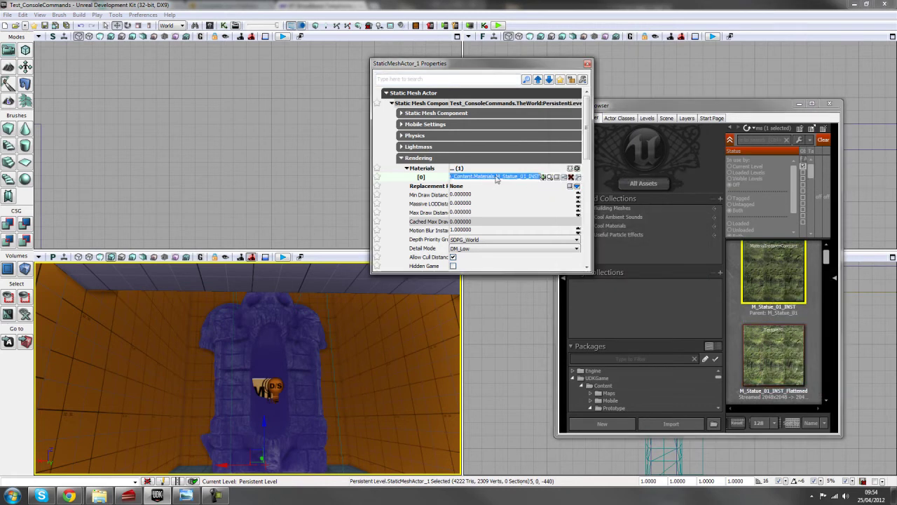
left_click(589, 64)
Select the material instance actor inside the pillar and find the MaterialInstanceActor class by searching the actor classes for "material"
right_click_drag(273, 323, 274, 343)
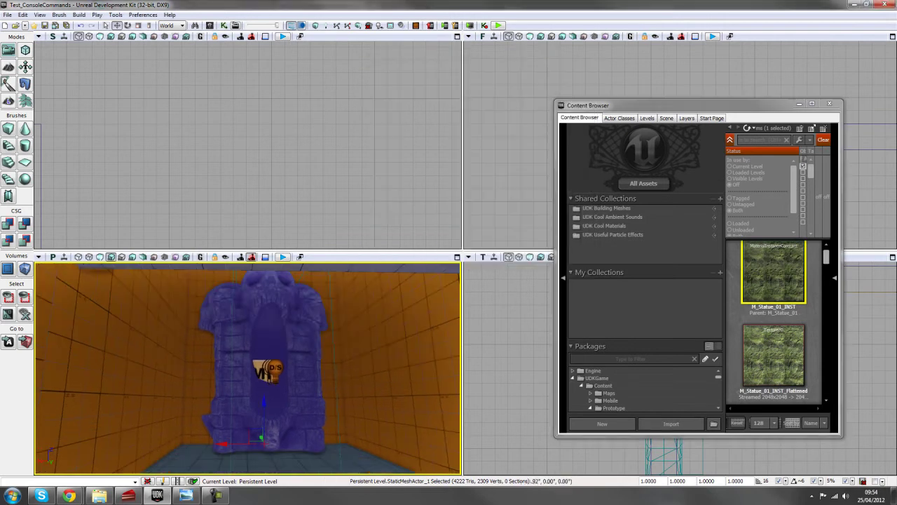
left_click(268, 368)
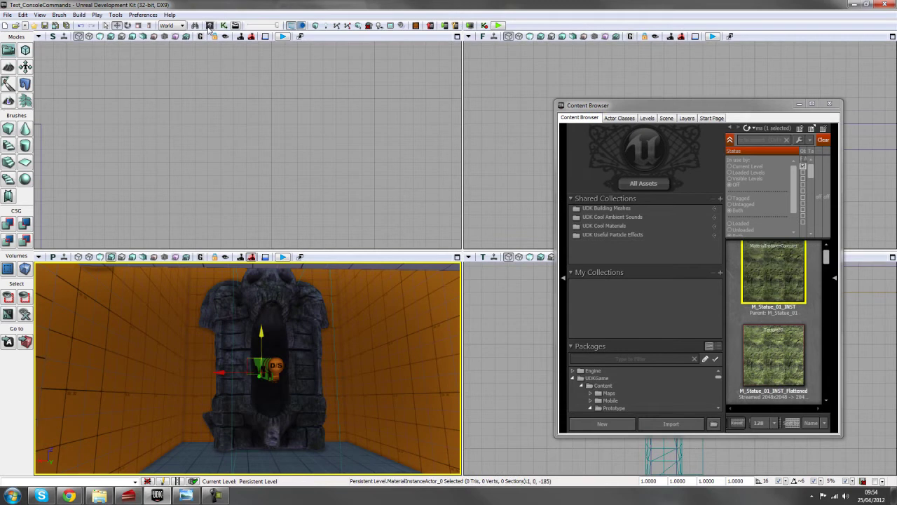
left_click(621, 120)
left_click_drag(631, 108, 603, 98)
type("material")
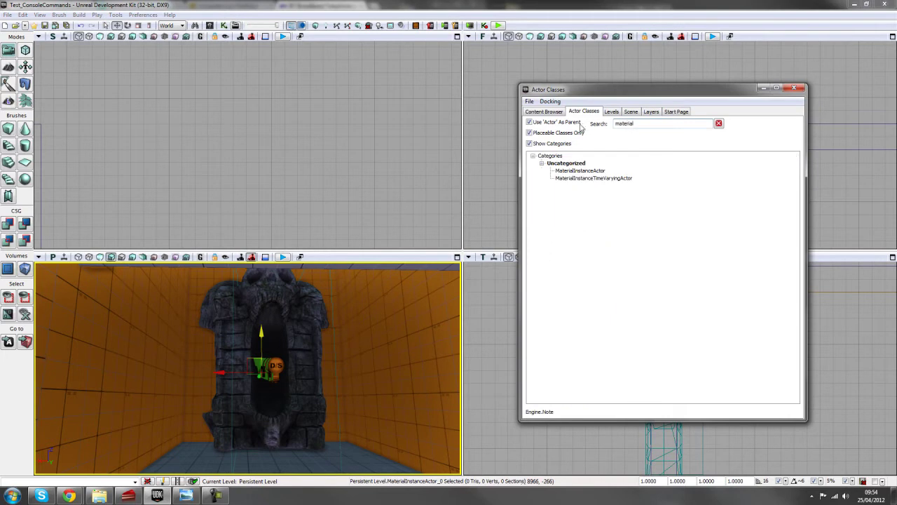
left_click(577, 171)
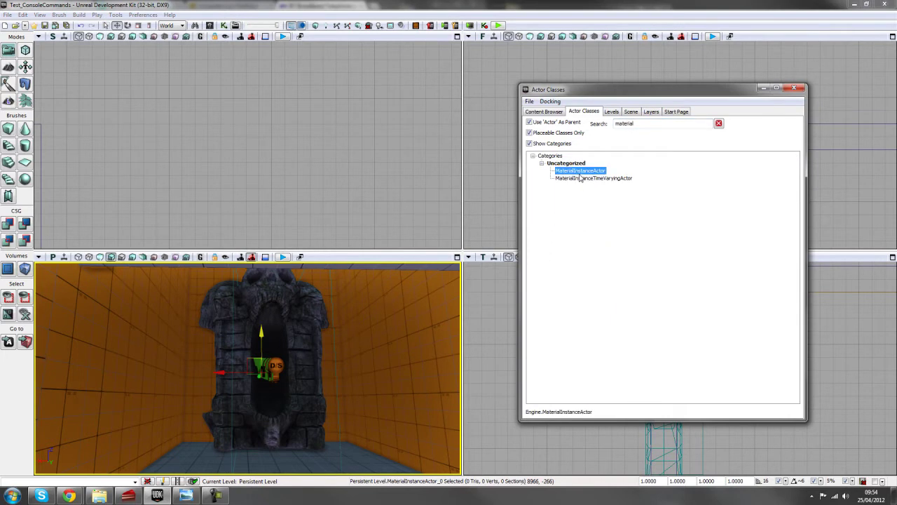
Check the material instance actor's Mat Inst property against M_Statue_01_INST in the content browser, and close its properties
left_click_drag(245, 423, 244, 419)
right_click_drag(274, 388, 295, 339)
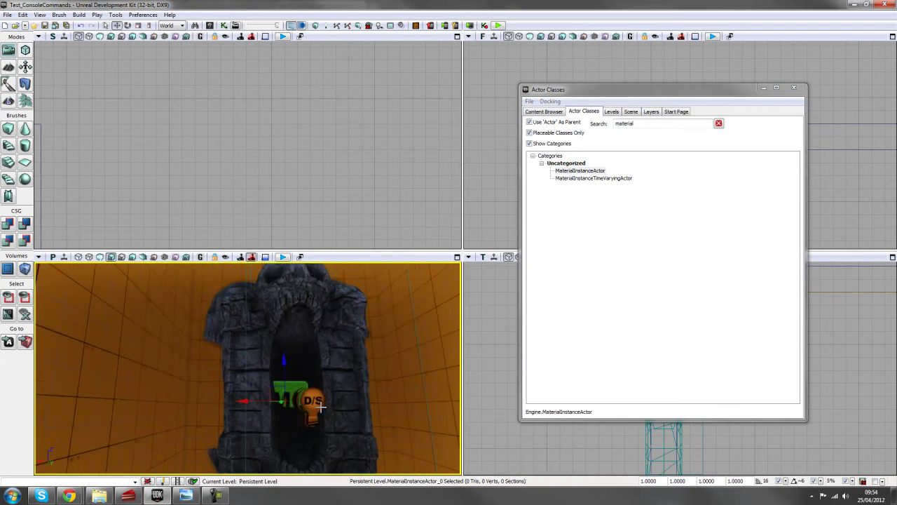
left_click_drag(316, 380, 316, 381)
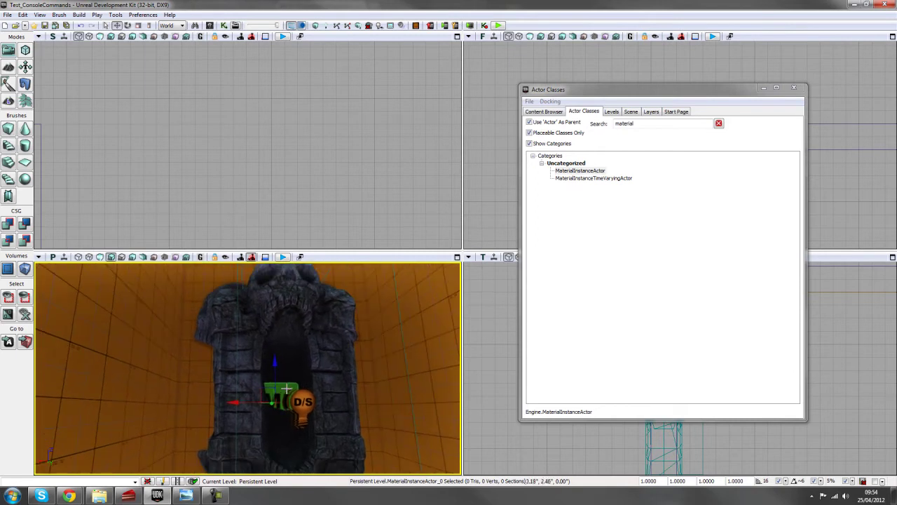
double_click(286, 387)
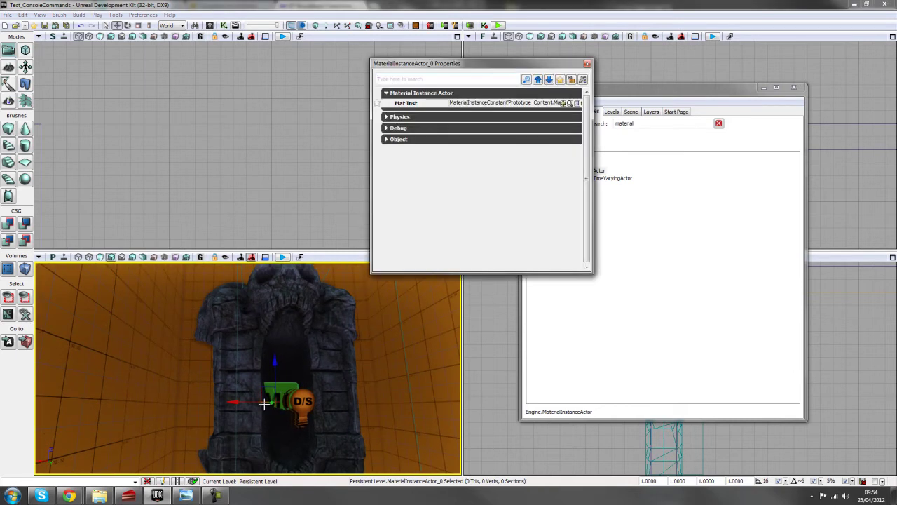
left_click(653, 93)
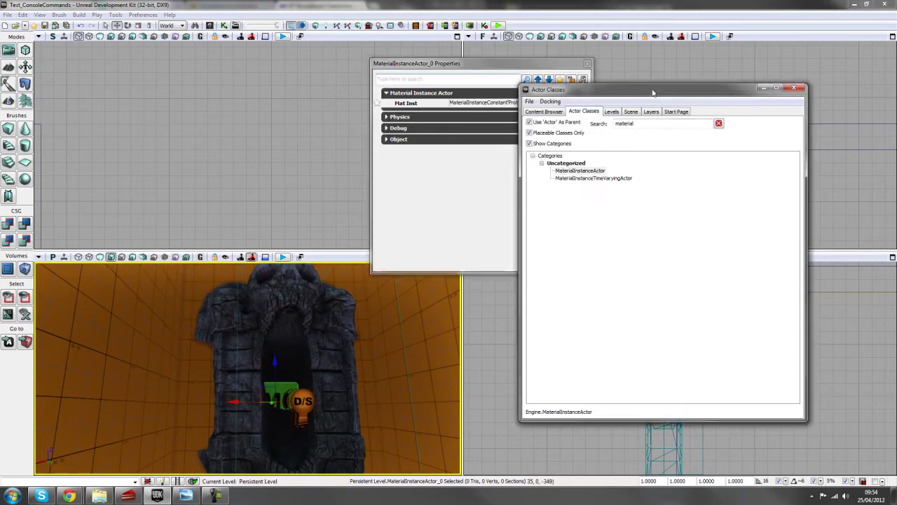
left_click(545, 112)
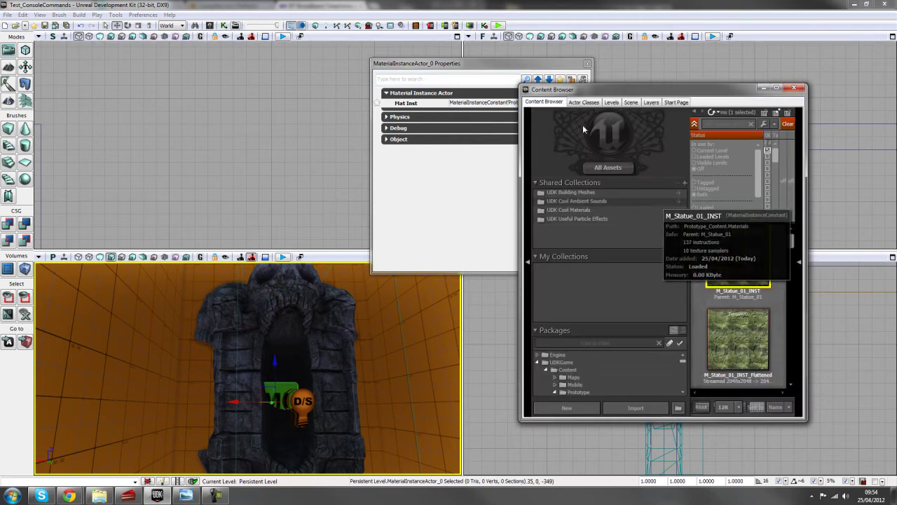
left_click_drag(613, 92, 630, 100)
left_click(521, 66)
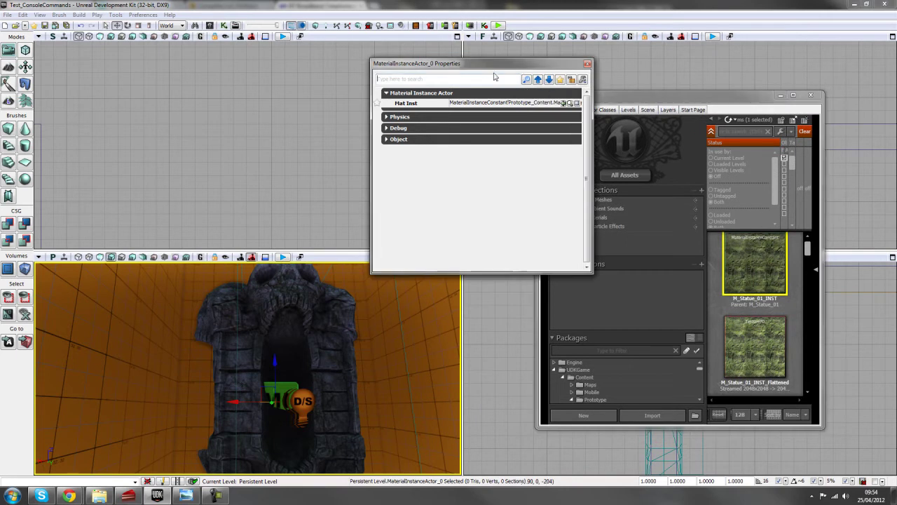
left_click(466, 104)
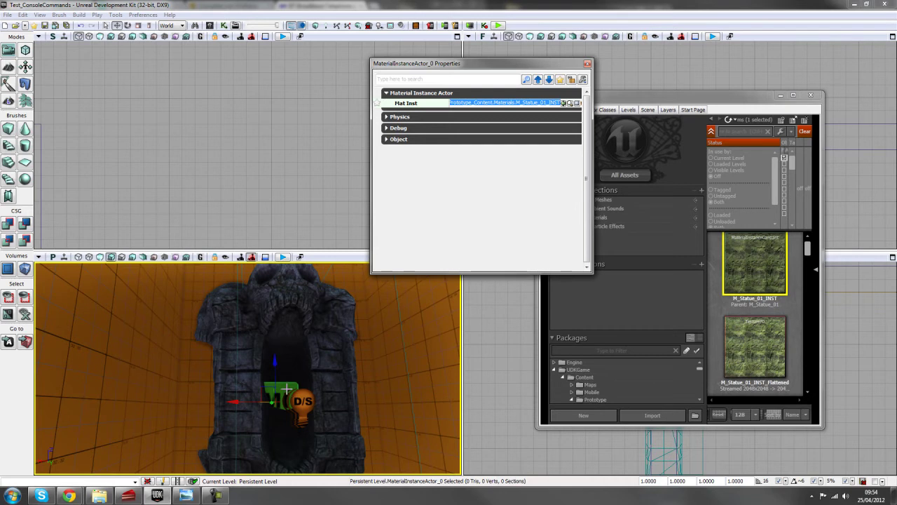
left_click(587, 63)
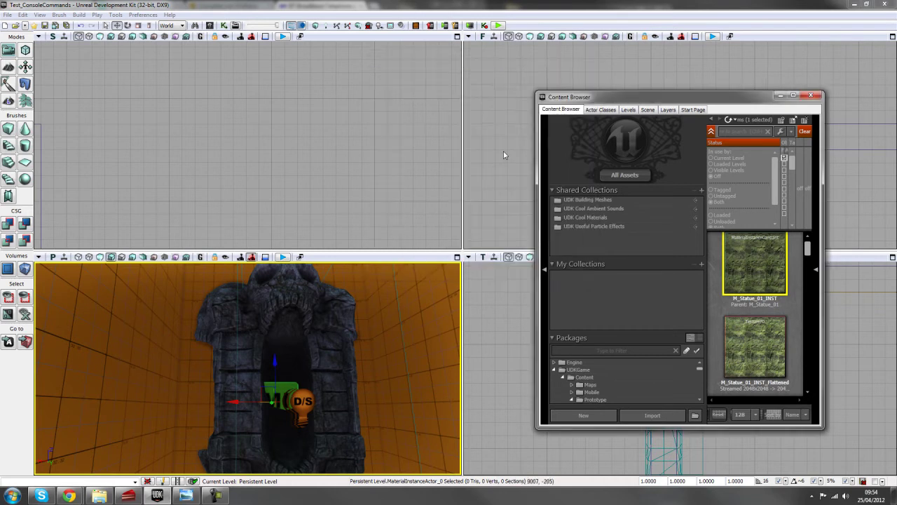
Show the properties of the pillar's point light and locate PointLightMovable and PointLightToggleable among the light actor classes
left_click(299, 400)
double_click(299, 400)
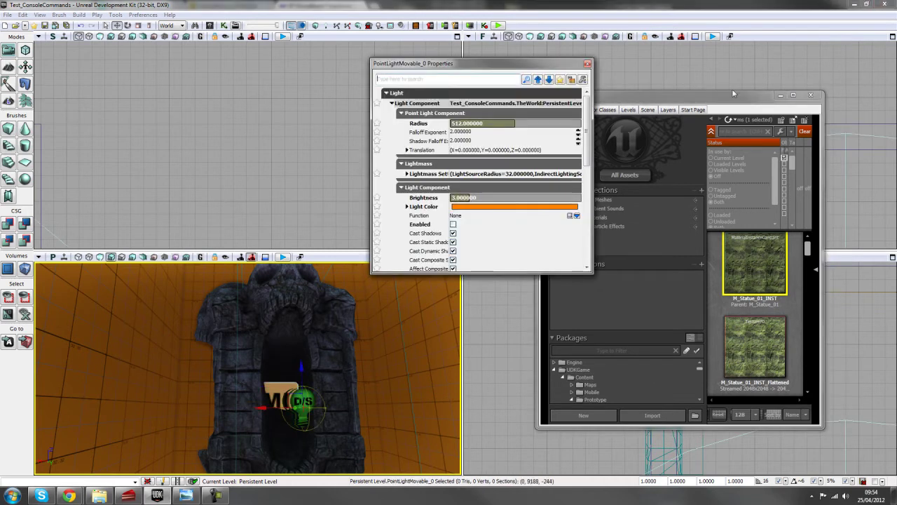
left_click(610, 110)
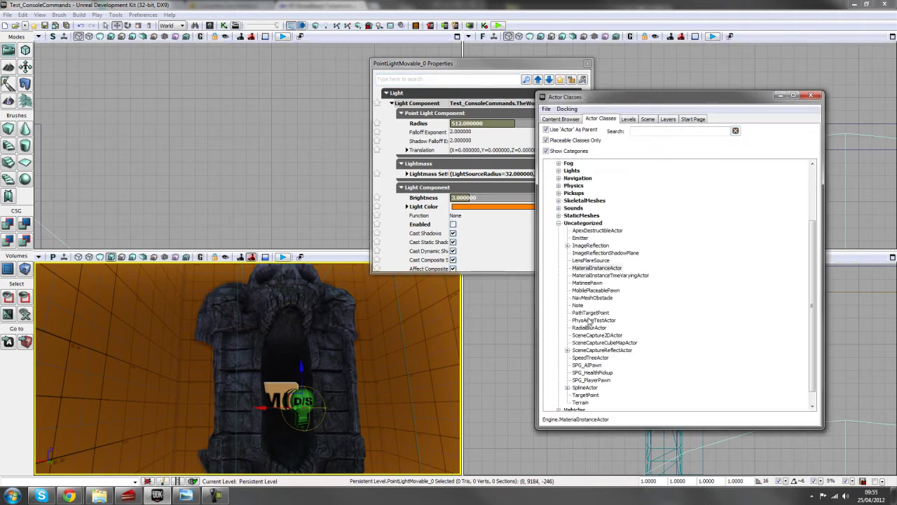
left_click(560, 223)
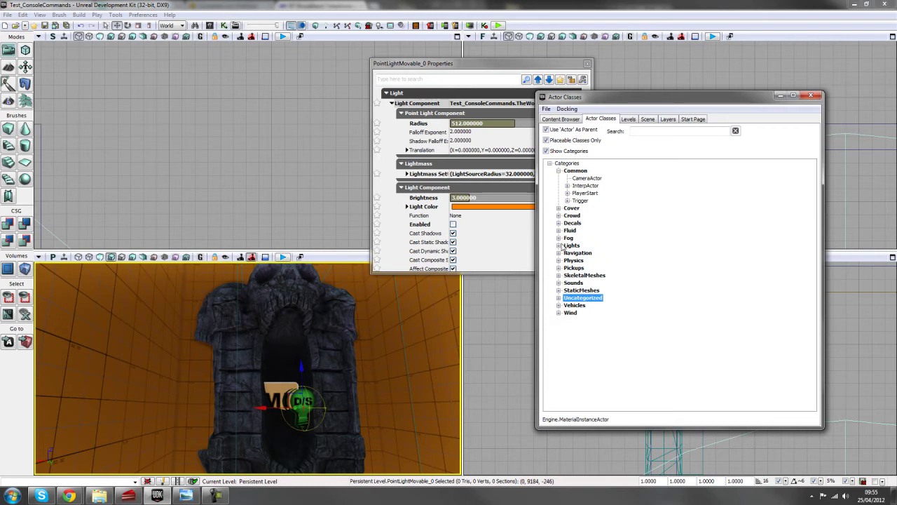
left_click(559, 245)
left_click(568, 261)
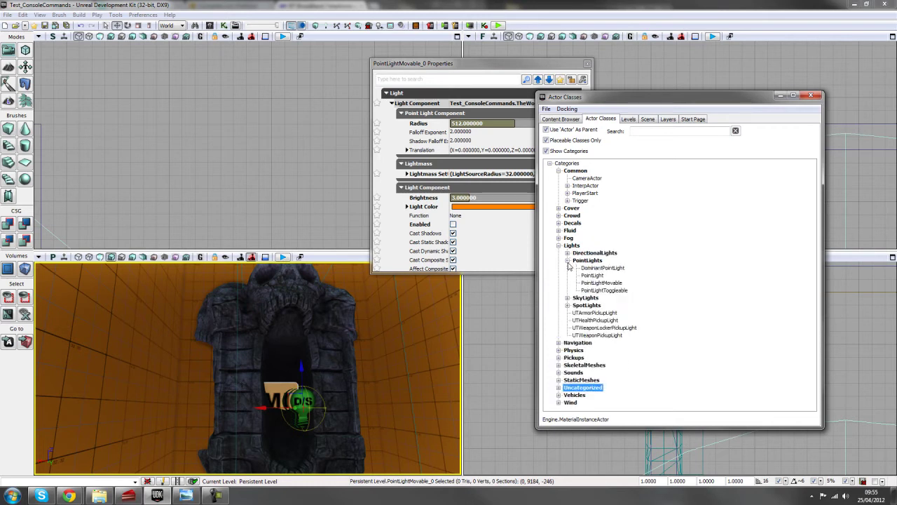
left_click(601, 283)
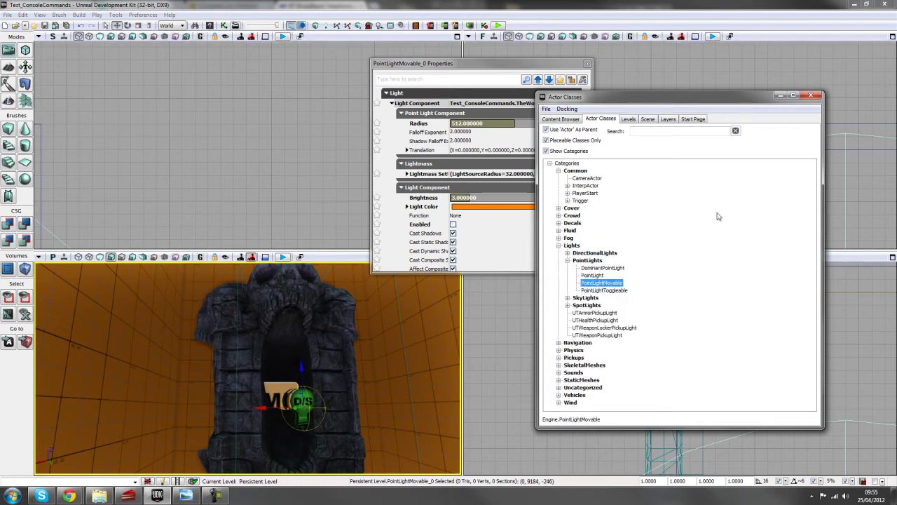
left_click(604, 289)
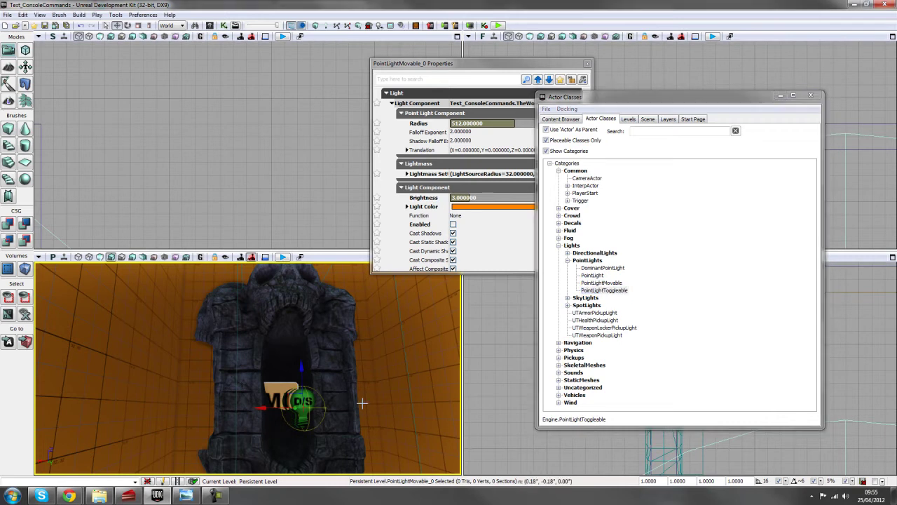
Close the actor classes window, review the point light's settings with Light Color expanded, and close its properties
right_click(314, 401)
left_click(300, 408)
right_click_drag(350, 386, 336, 395)
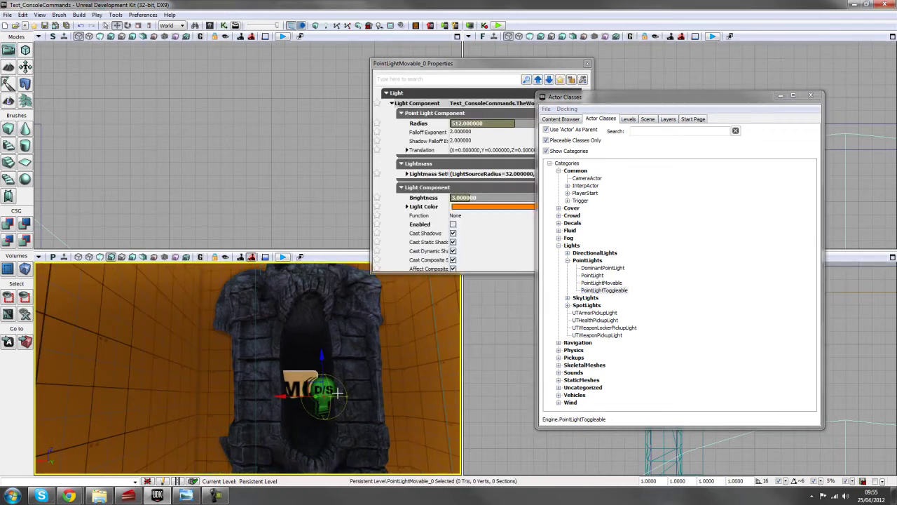
left_click(811, 95)
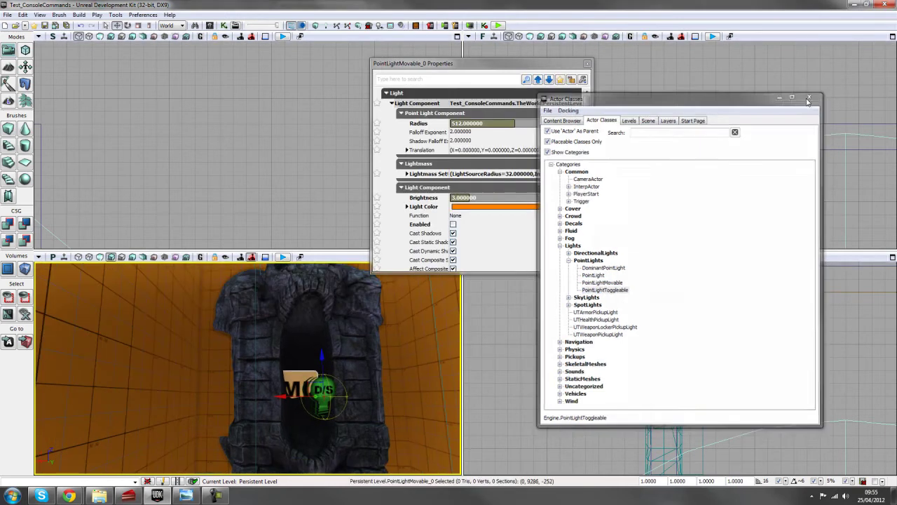
right_click_drag(376, 393, 328, 391)
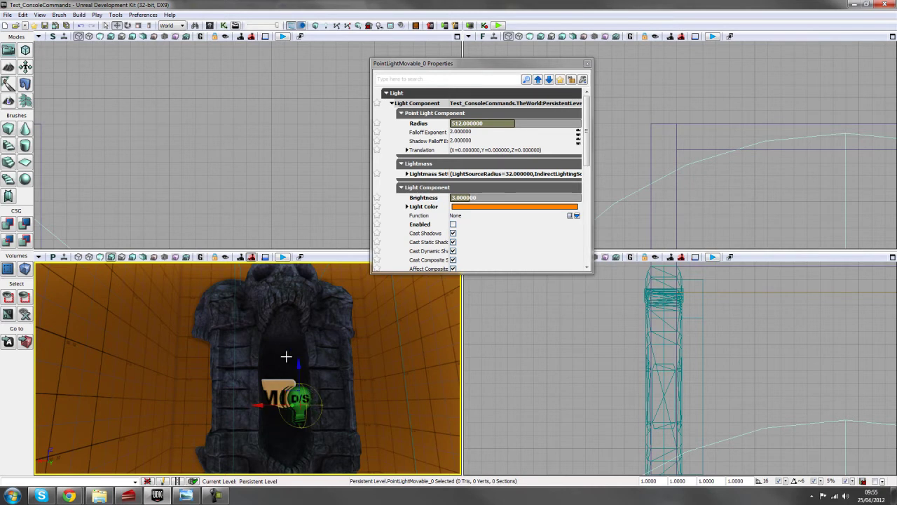
right_click_drag(327, 374, 331, 371)
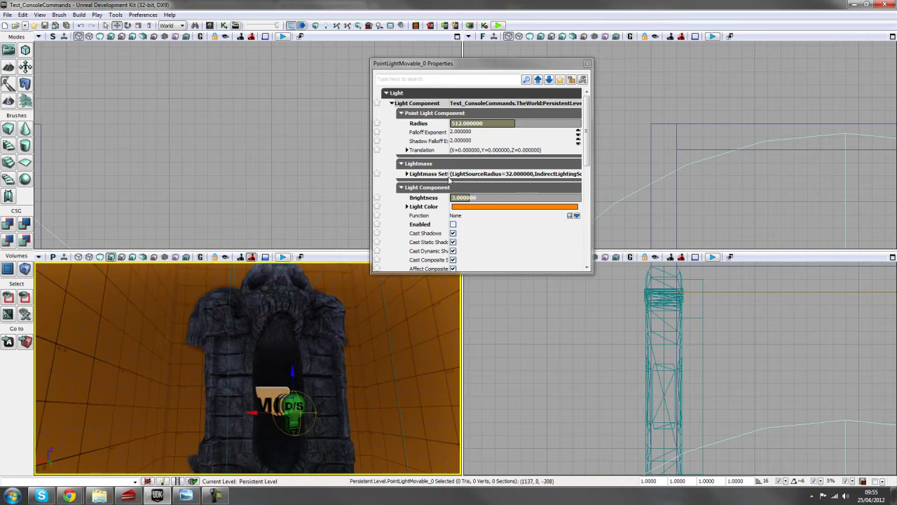
left_click(423, 208)
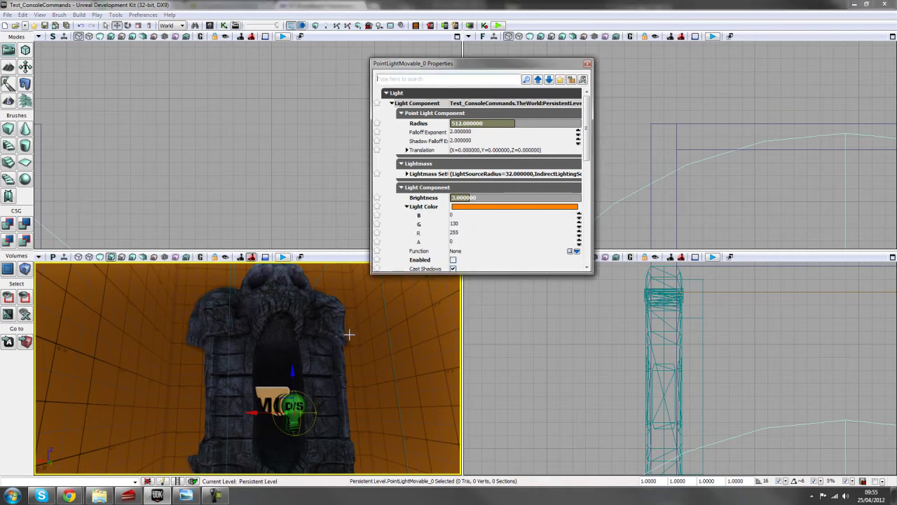
left_click(588, 65)
right_click_drag(350, 289, 350, 289)
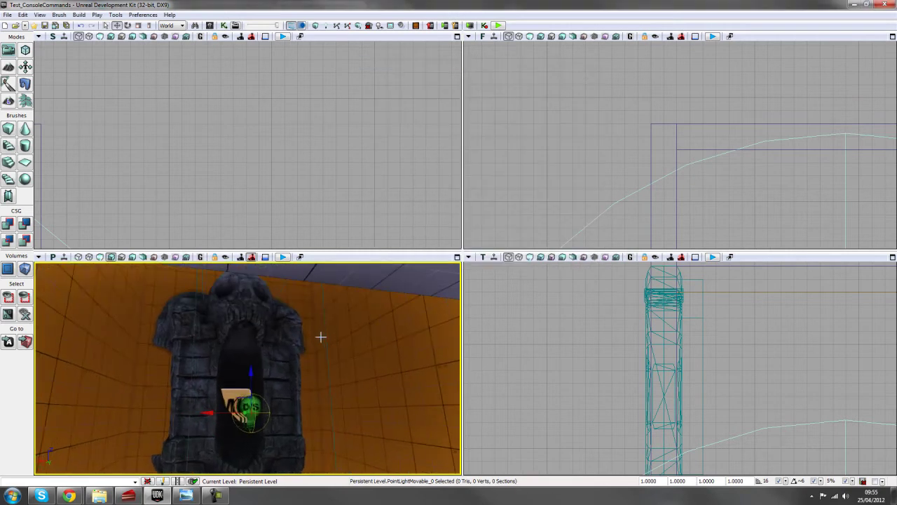
Review the properties of the dynamic trigger volume in front of the pillar, close them and deselect the volume
double_click(325, 334)
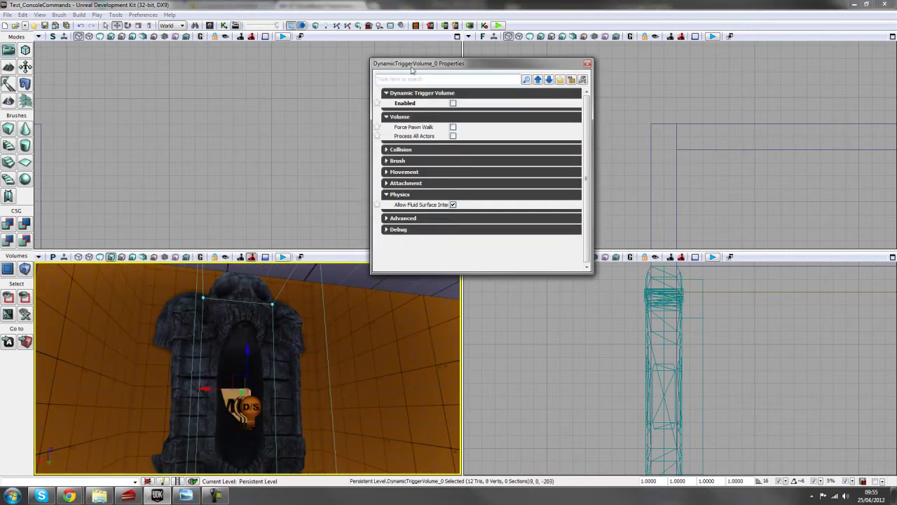
left_click_drag(412, 68, 440, 69)
right_click_drag(343, 409, 343, 409)
right_click_drag(295, 378, 294, 378)
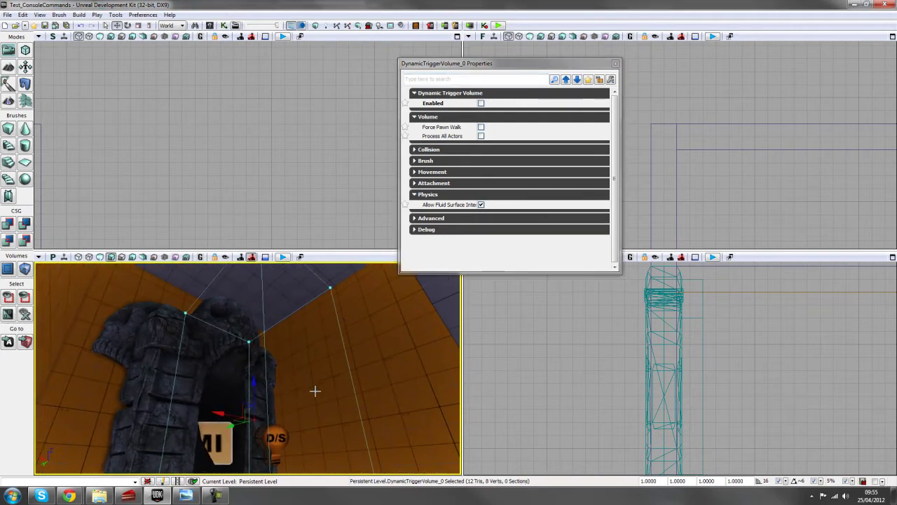
mouse_move(314, 390)
right_mouse_down()
mouse_move(298, 381)
mouse_move(306, 375)
right_mouse_up()
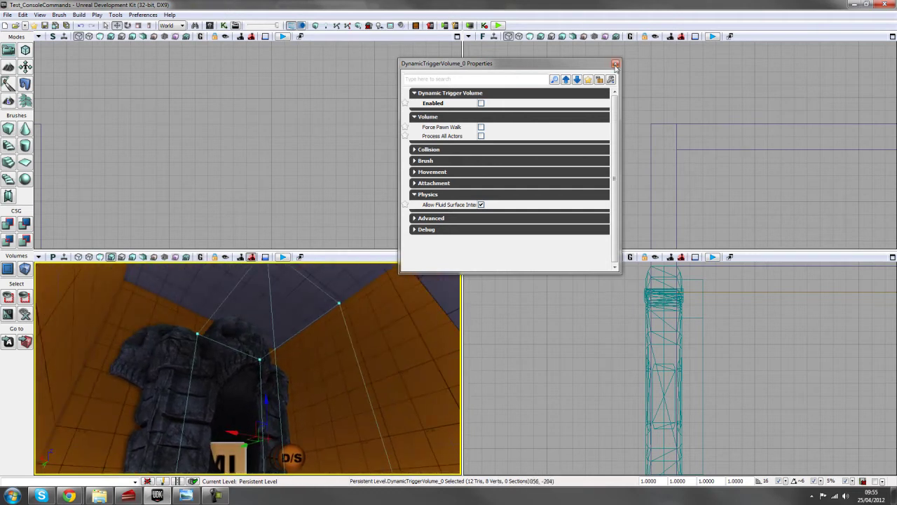
left_click(615, 64)
left_click(352, 163)
right_click_drag(313, 425, 310, 425)
right_click_drag(346, 386, 347, 386)
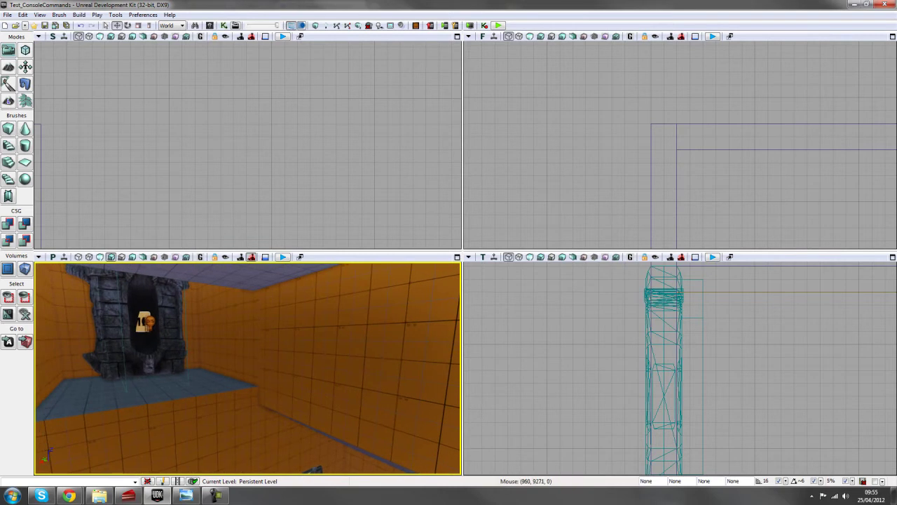
Open Kismet and delete the entire connected node network from the main sequence, keeping the separate column of blue items
left_click(223, 26)
scroll(443, 236, "down", 2)
left_click_drag(412, 99, 699, 251, "ctrl+alt")
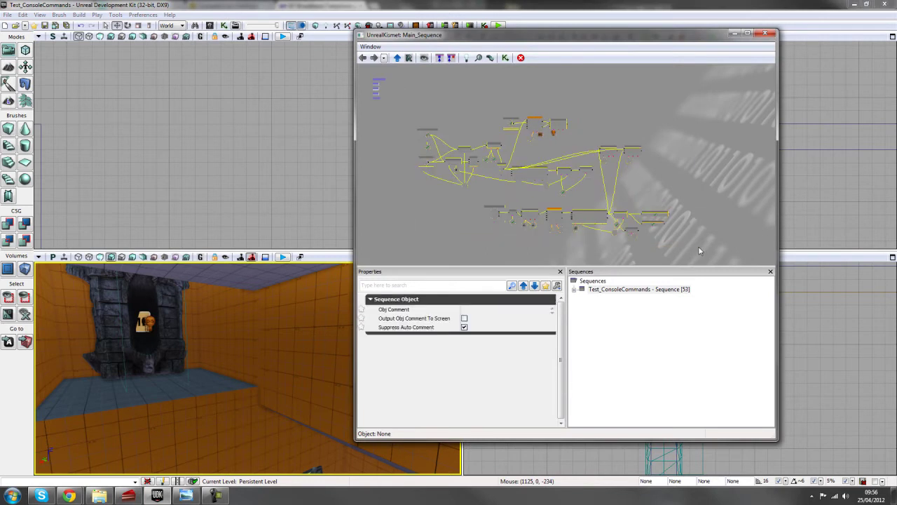
key("Delete")
scroll(462, 119, "up", 2)
left_click_drag(462, 119, 556, 148)
Select the dynamic path node on the blue floor next to the player start
right_click_drag(280, 343, 343, 345)
left_click_drag(281, 343, 290, 270)
right_click_drag(248, 371, 259, 351)
left_click_drag(248, 372, 238, 382)
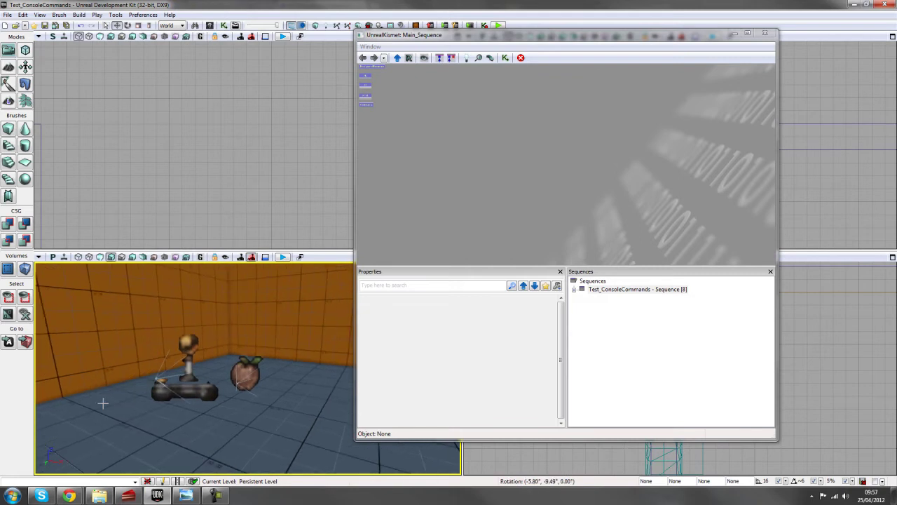
left_click(248, 366)
right_click_drag(253, 378, 277, 385)
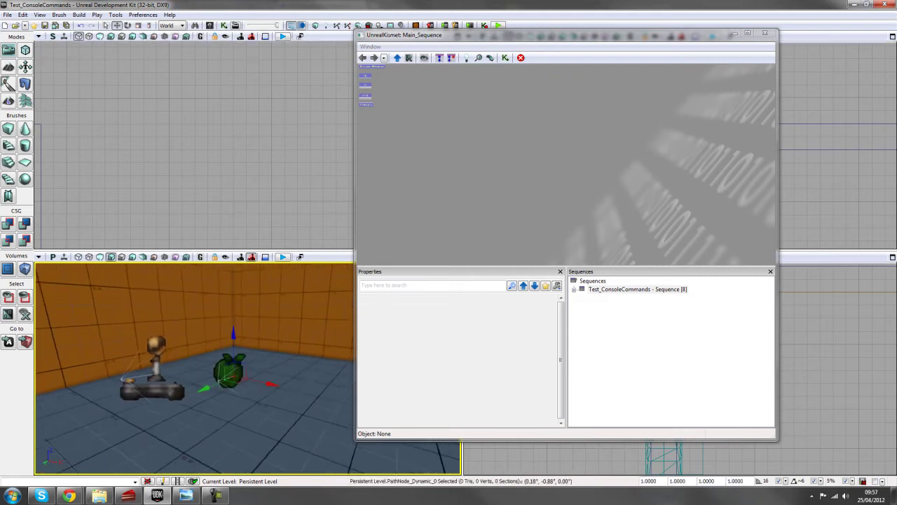
left_click_drag(231, 382, 226, 386)
Add a Player Spawned event to the Kismet sequence
right_click(471, 149)
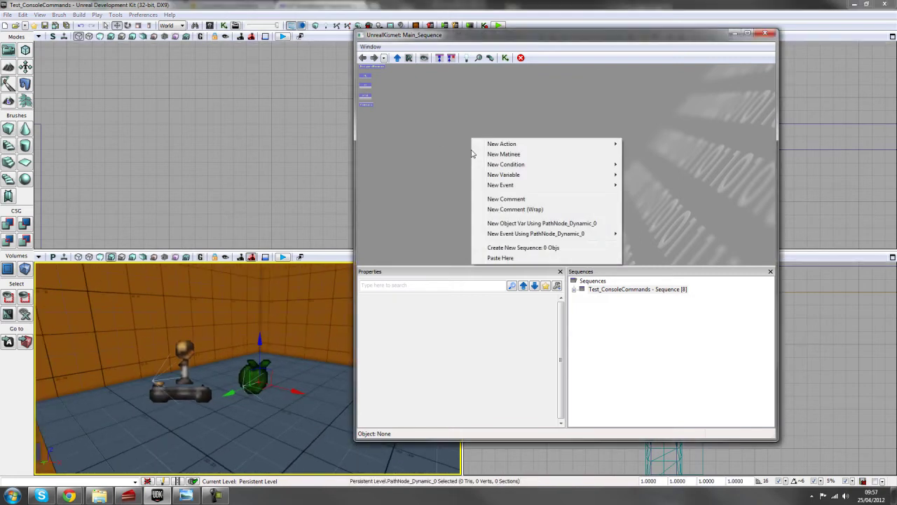
mouse_move(533, 184)
mouse_move(662, 330)
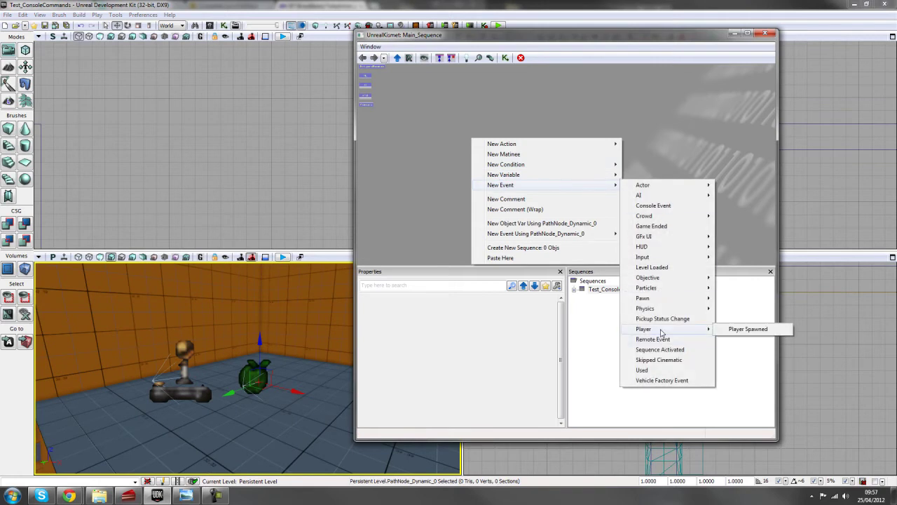
left_click(744, 329)
key("Home")
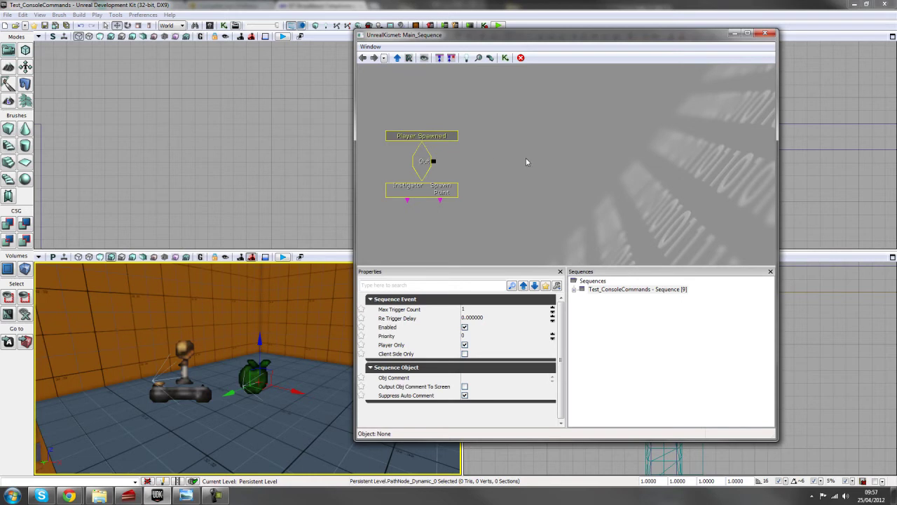
Add an Attach to Actor action and connect the Player Spawned event's Out to its In
right_click(488, 143)
mouse_move(561, 148)
mouse_move(674, 148)
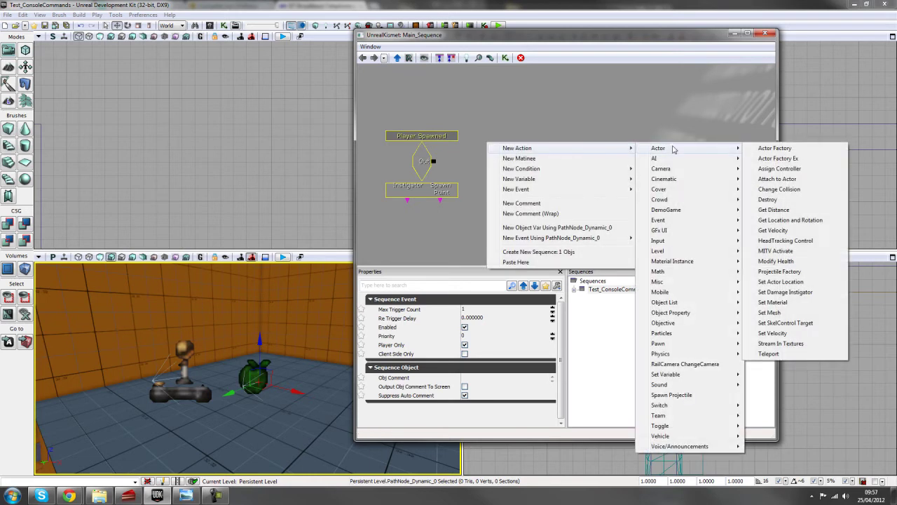
left_click(767, 176)
left_click_drag(433, 161, 519, 161)
left_click(494, 172)
left_click_drag(500, 214, 517, 197)
Create an object variable on the Player Spawned event's Instigator and link Attach to Actor's Target to it
right_click(430, 180)
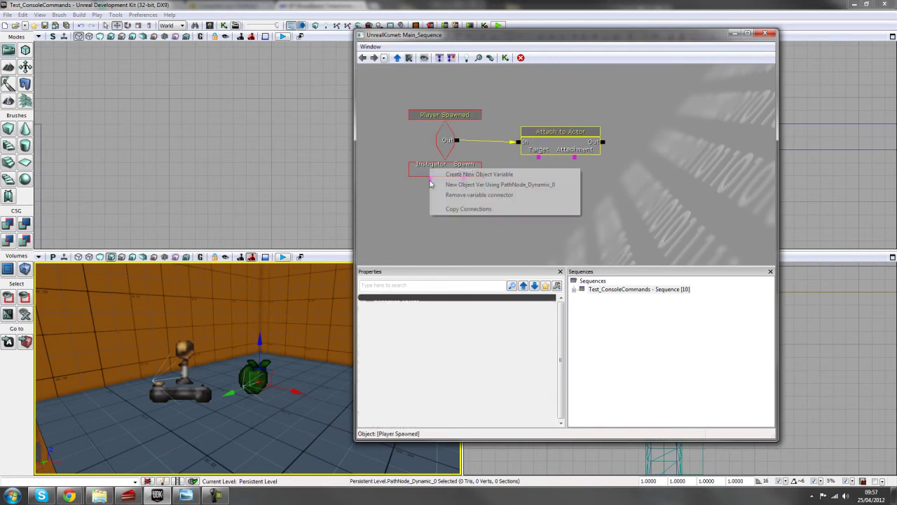
left_click(493, 179)
left_click_drag(432, 198, 506, 221, "ctrl")
left_click_drag(539, 159, 509, 224)
Name the Instigator's object variable Player and shift it slightly lower
left_click(507, 223)
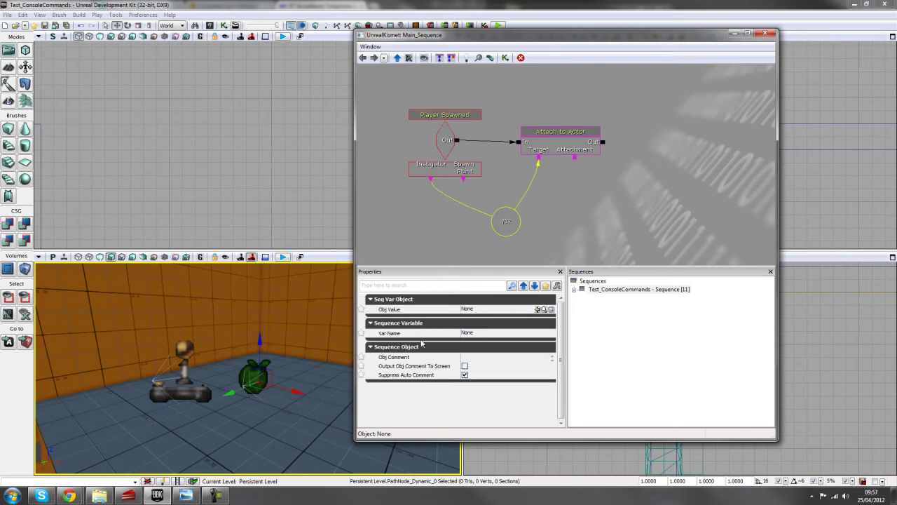
left_click(481, 334)
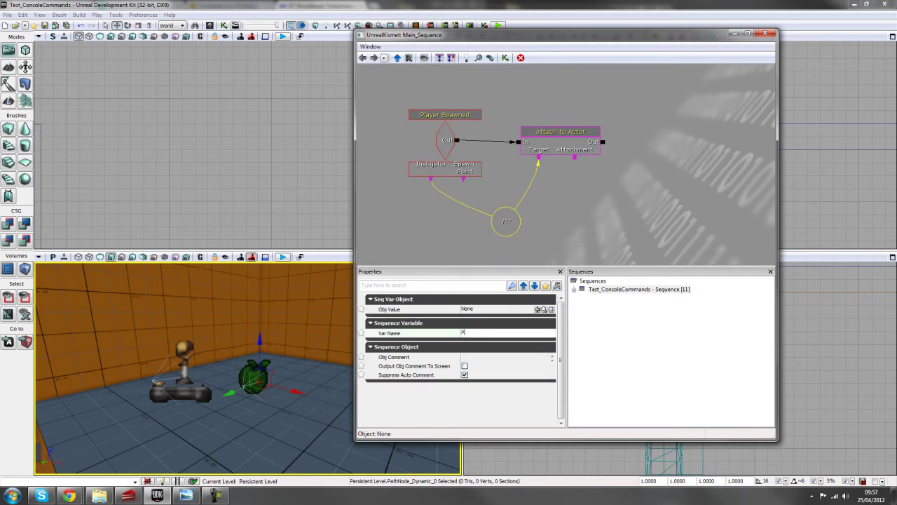
type("Player")
key("Return")
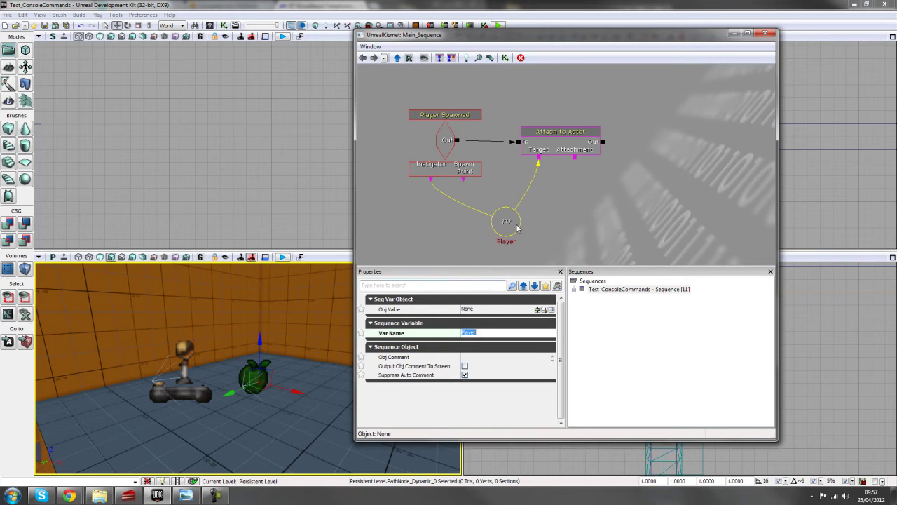
left_click_drag(506, 225, 509, 236, "ctrl")
left_click_drag(581, 210, 570, 196)
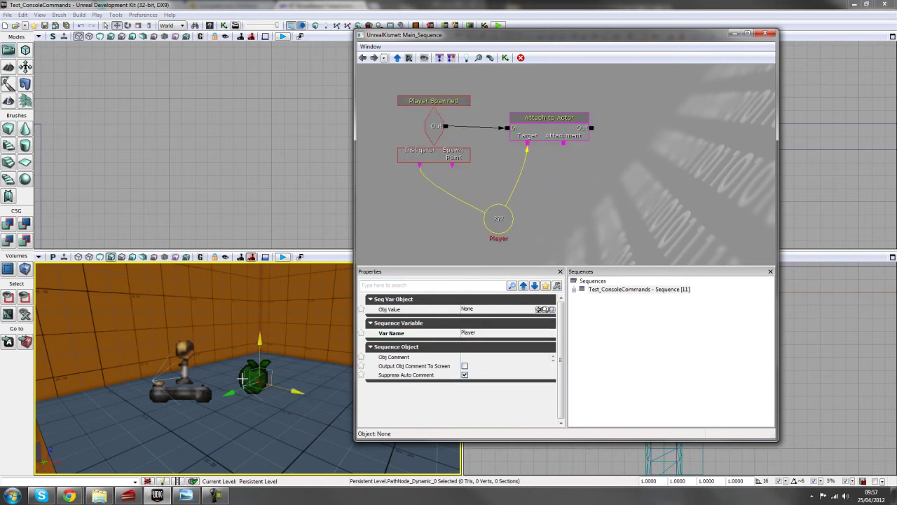
Add an object variable for PathNode_Dynamic_0 to Attach to Actor's Attachment and place it below the action
left_click(251, 374)
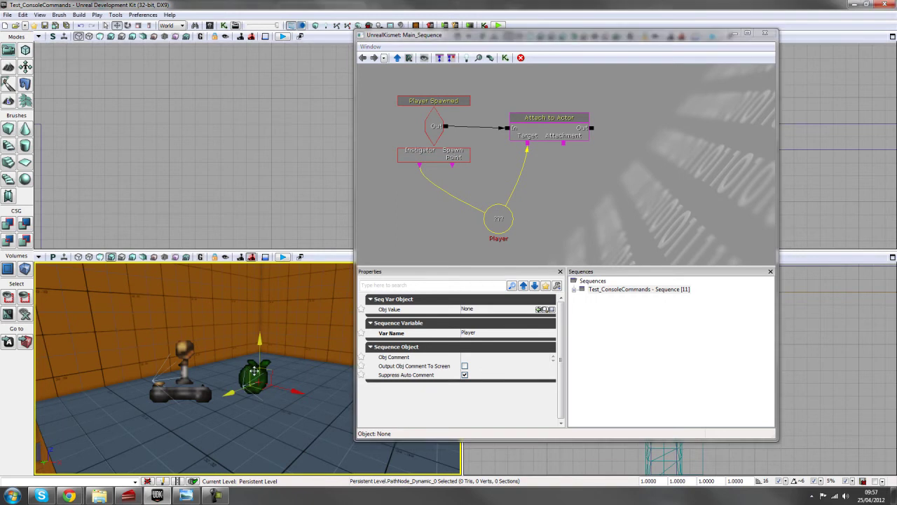
right_click(564, 143)
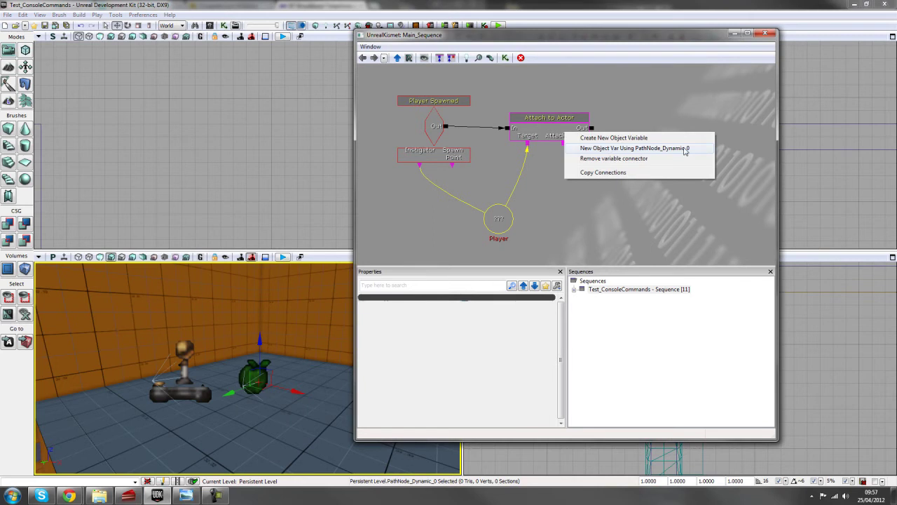
left_click(634, 148)
left_click_drag(567, 171, 586, 184)
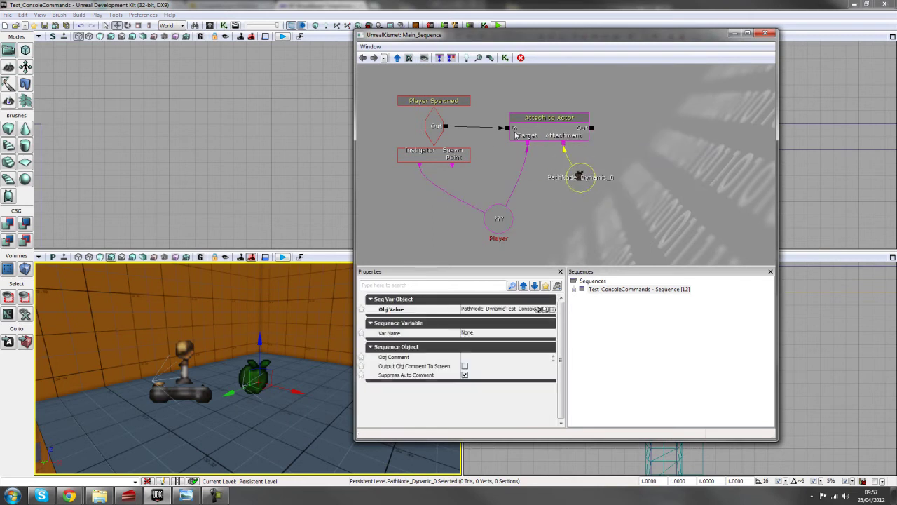
right_click(565, 144)
left_click(551, 175)
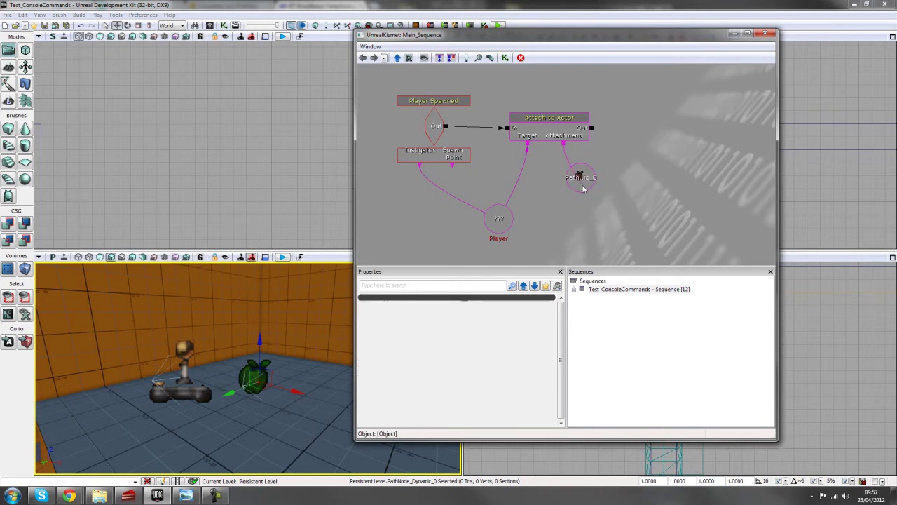
Add a Toggle HUD action, link Attach to Actor's Out to Hide and its Target to the Player variable
scroll(630, 200, "down", 1)
left_click_drag(631, 200, 643, 186)
scroll(643, 186, "up", 1)
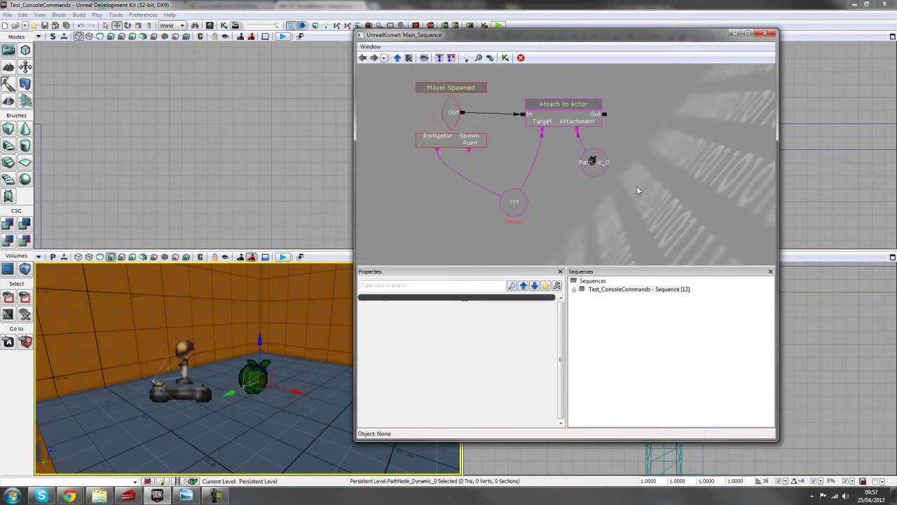
left_click_drag(654, 142, 629, 167)
right_click(611, 129)
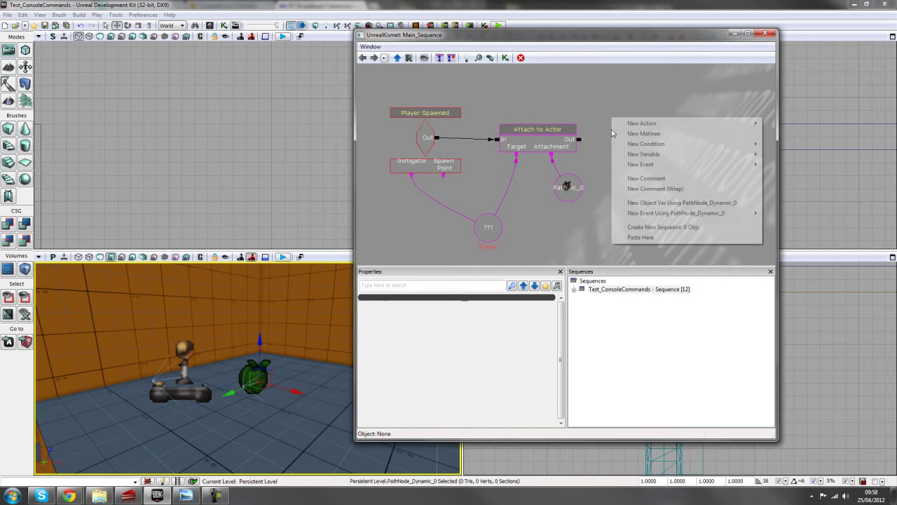
mouse_move(631, 125)
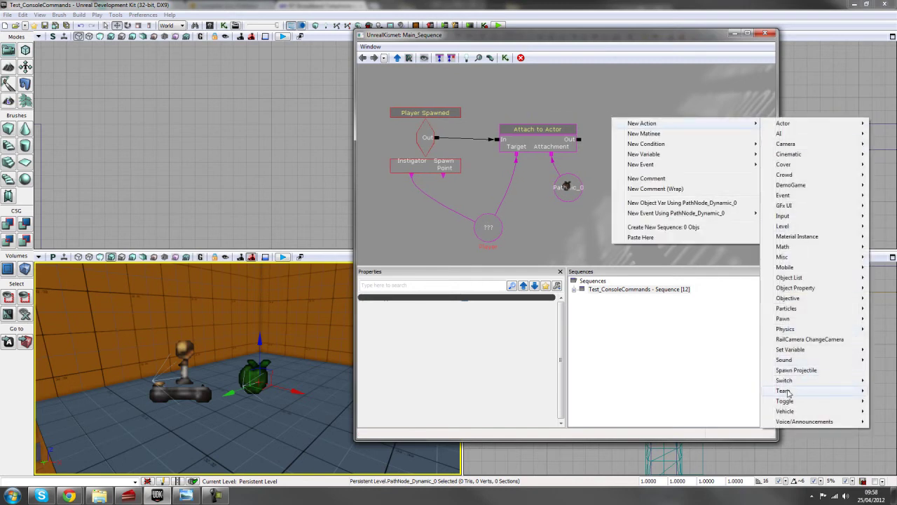
mouse_move(785, 401)
left_click(694, 442)
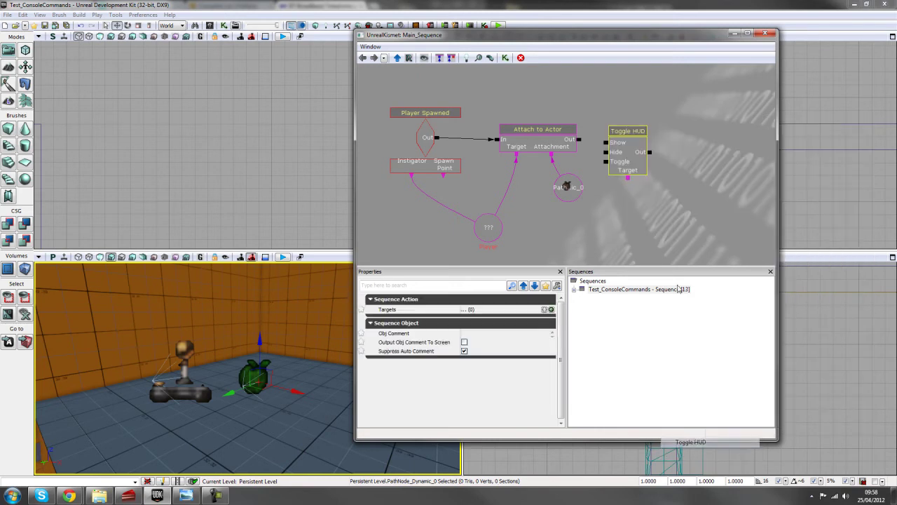
left_click_drag(626, 155, 489, 204)
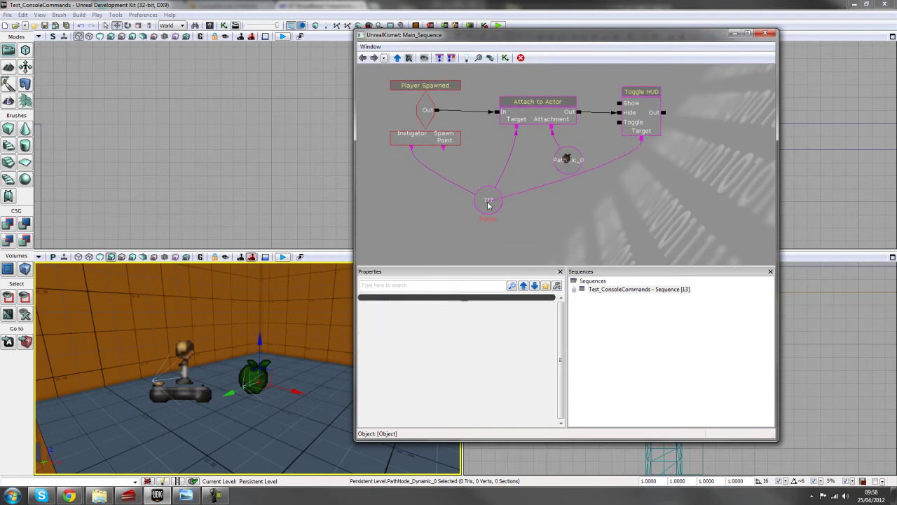
Add a Console Command action triggered by Player Spawned and link its Target to the Player variable, moved lower for room
scroll(547, 207, "down", 3)
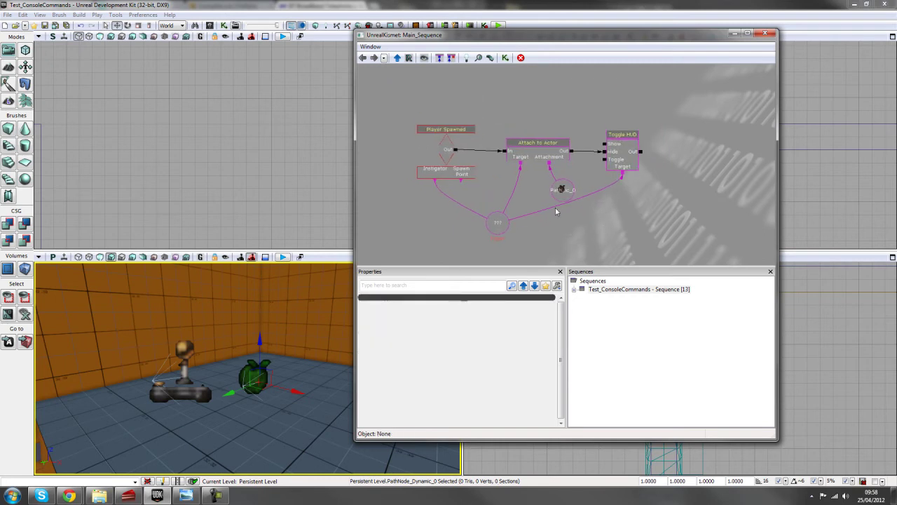
left_click_drag(500, 224, 525, 242, "ctrl")
scroll(537, 193, "down", 1)
scroll(538, 196, "up", 2)
right_click(530, 119)
mouse_move(603, 123)
mouse_move(752, 129)
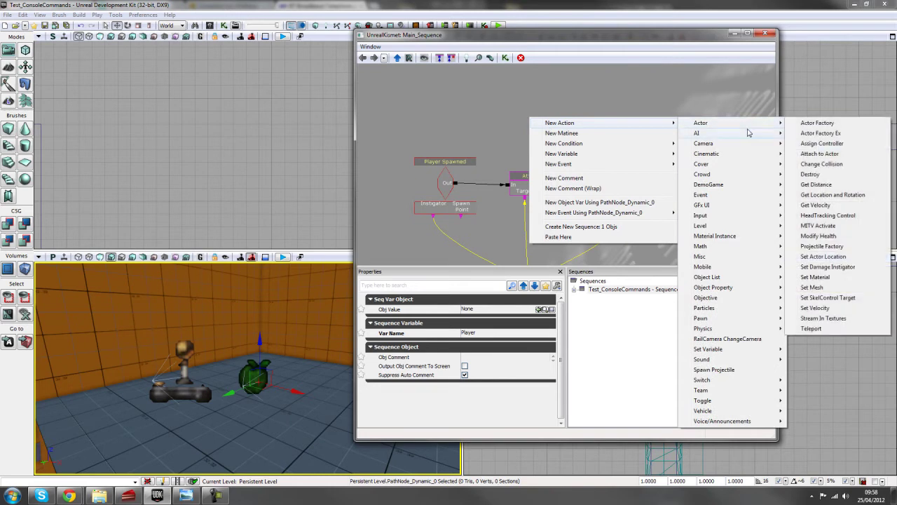
mouse_move(708, 257)
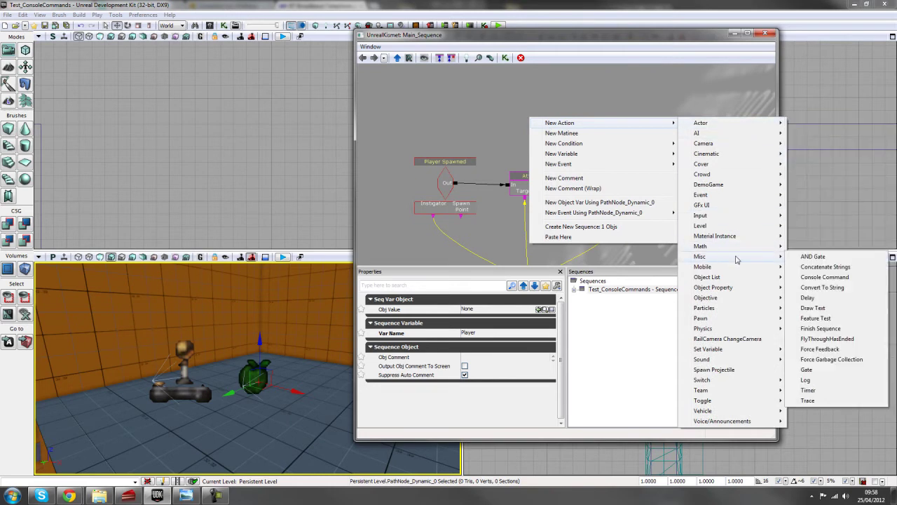
left_click(854, 279)
left_click_drag(539, 130, 455, 183)
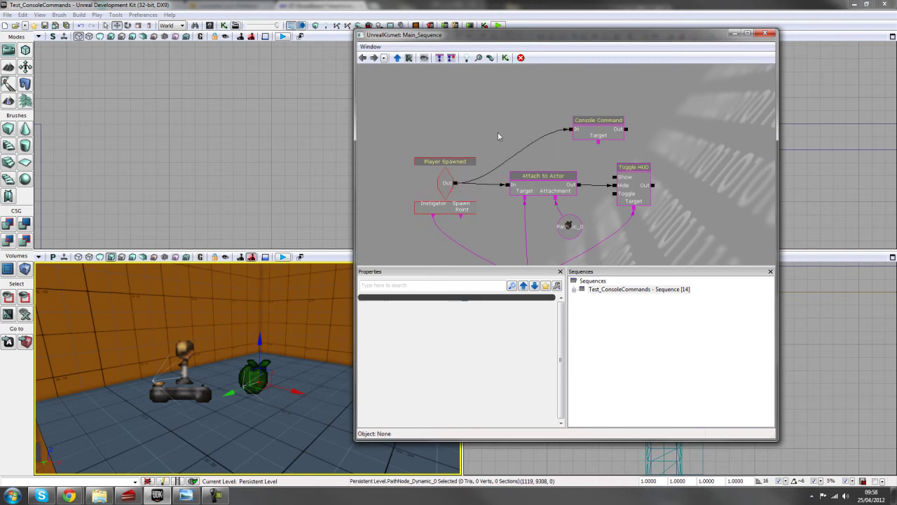
left_click_drag(498, 134, 487, 105)
left_click_drag(587, 113, 522, 250)
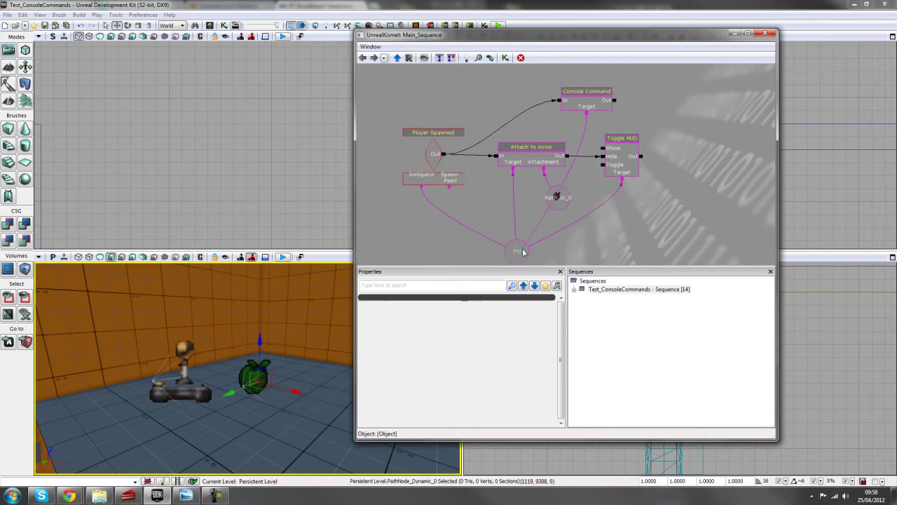
Move the Player variable further down and right so its links no longer cross the path node variable
scroll(604, 225, "down", 3)
left_click(496, 205)
left_click_drag(496, 204, 532, 214)
left_click_drag(488, 181, 502, 210)
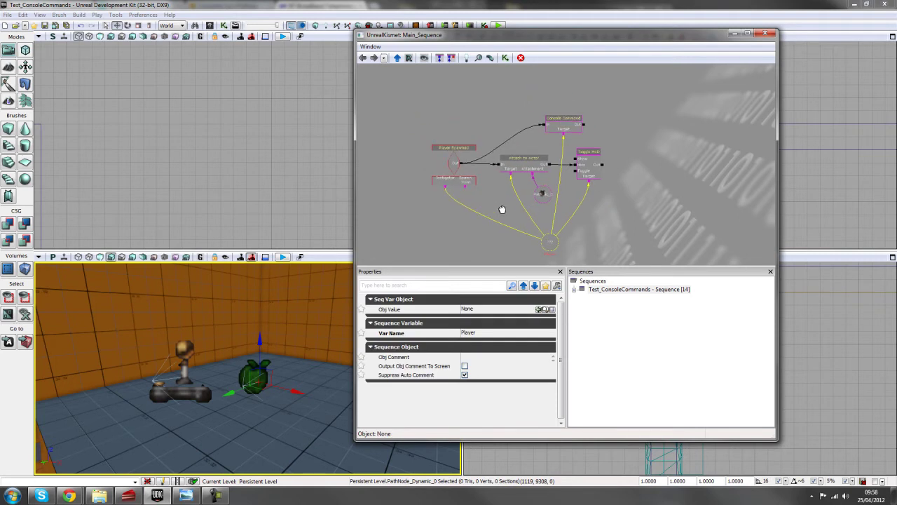
left_click(646, 199)
left_click_drag(660, 176, 667, 164)
scroll(666, 164, "up", 1)
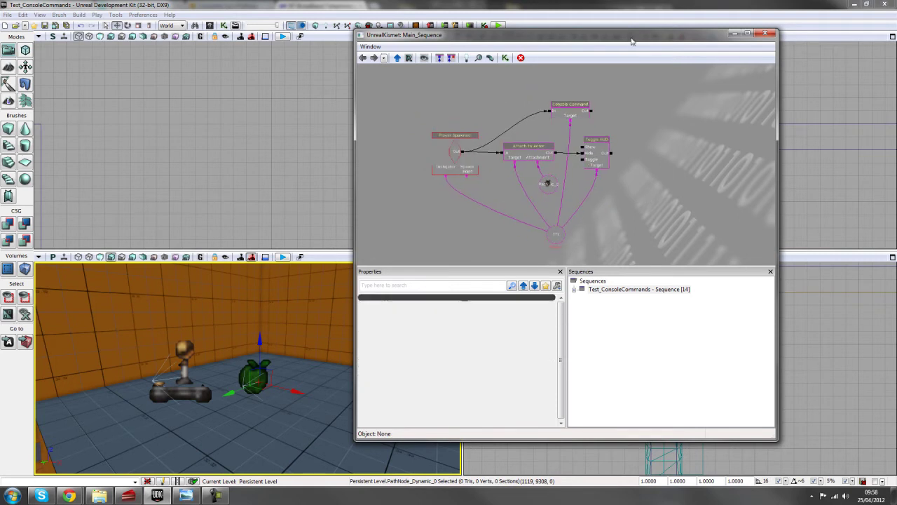
Reposition and enlarge the Kismet window, and add the command setspeed 2.0 to the Console Command action
left_click_drag(631, 41, 690, 26)
left_click_drag(533, 421, 533, 457)
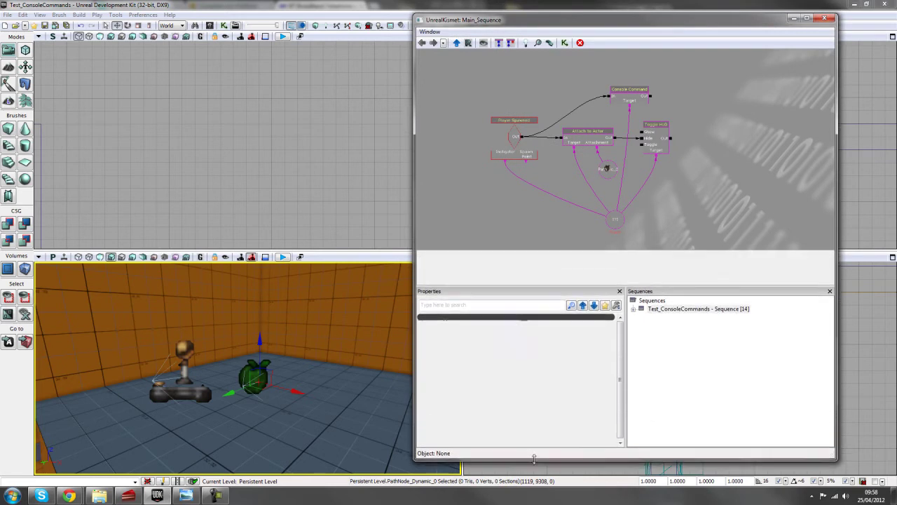
scroll(527, 225, "up", 2)
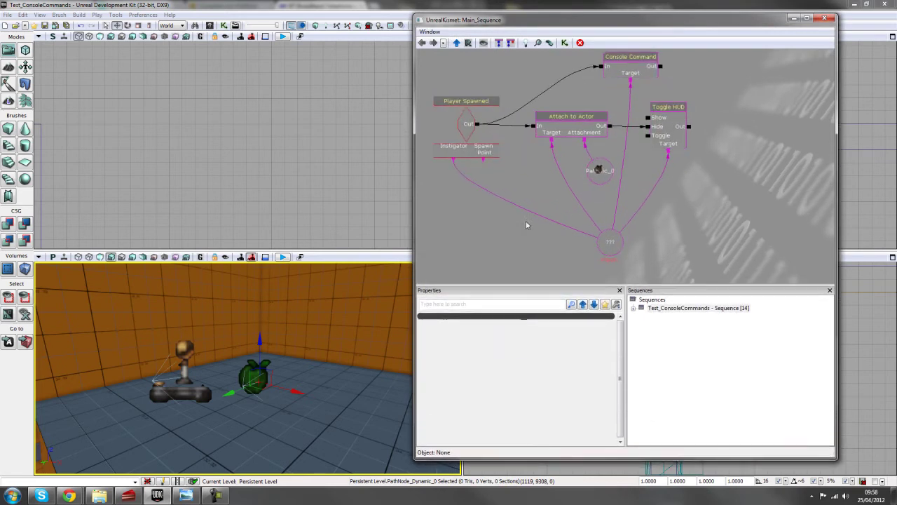
left_click(642, 76)
left_click(531, 337)
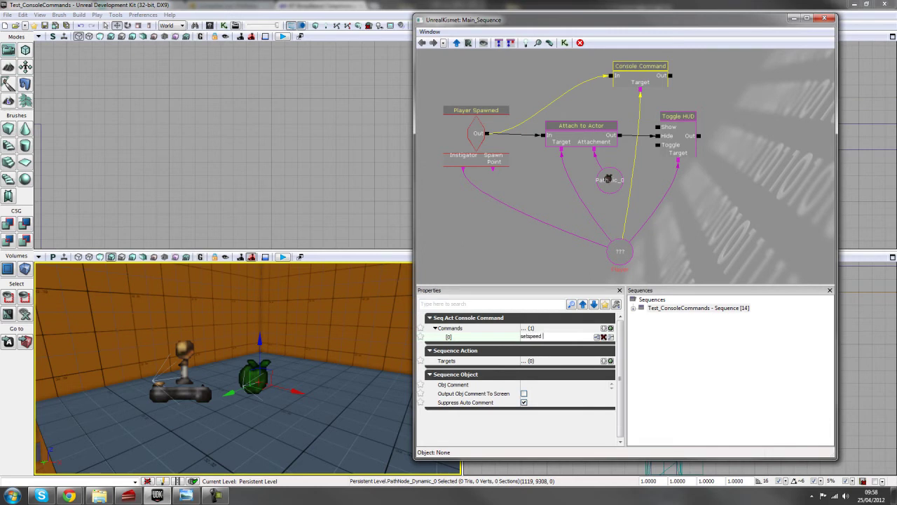
key("Return")
Review the command entry in the Console Command action's properties and deselect the action
left_click(629, 77)
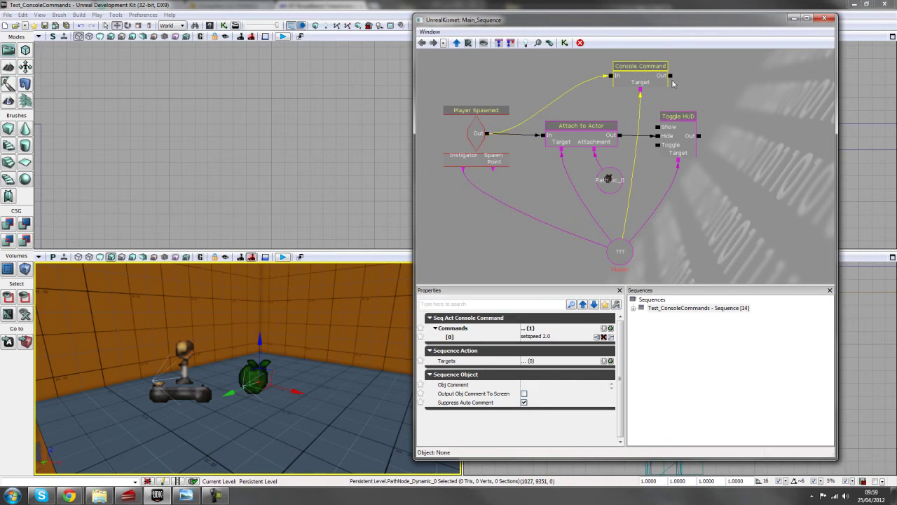
left_click(553, 337)
left_click(552, 340)
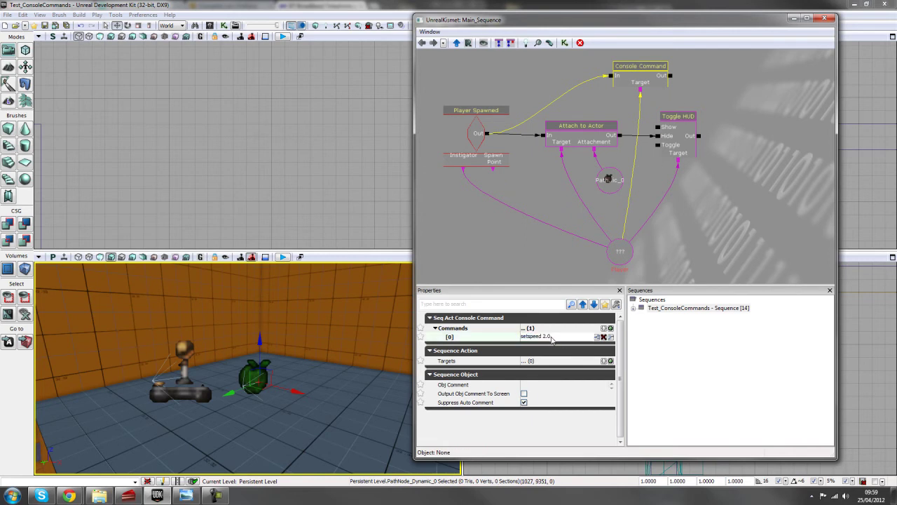
double_click(545, 337)
left_click_drag(553, 337, 520, 337)
left_click(550, 341)
left_click(686, 193)
scroll(686, 186, "down", 2)
left_click_drag(733, 91, 703, 111)
scroll(703, 110, "up", 3)
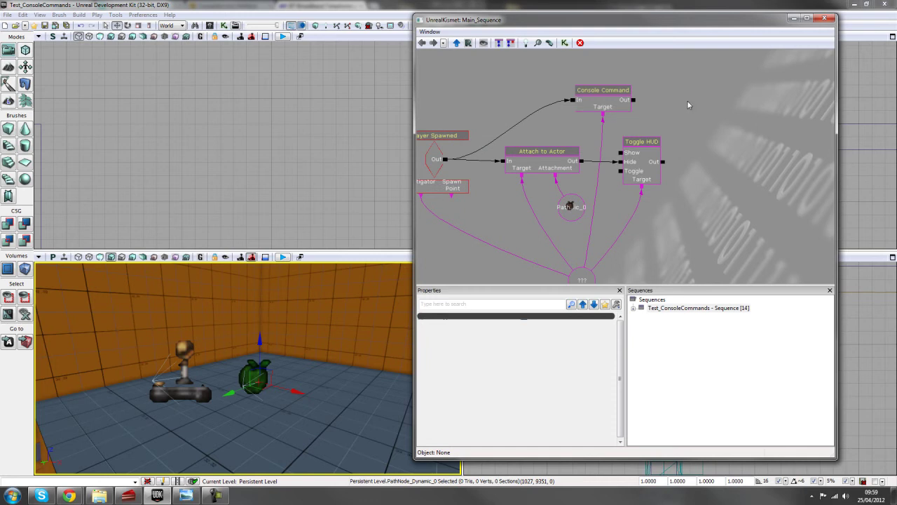
left_click_drag(688, 106, 740, 85)
left_click(500, 144)
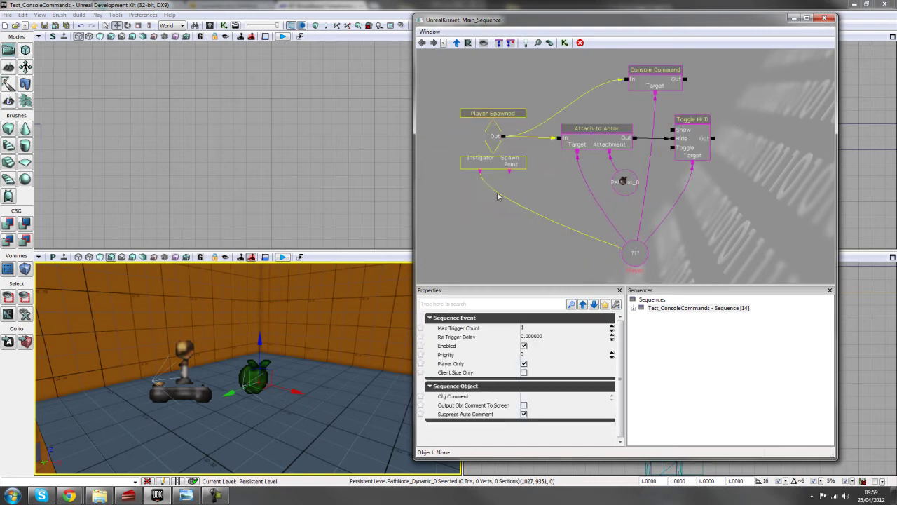
Add an Attach To Event action beside the Console Command action and connect the Console Command's Out to its In
scroll(758, 201, "down", 1)
left_click_drag(758, 201, 687, 235)
right_click(649, 128)
mouse_move(679, 119)
mouse_move(603, 189)
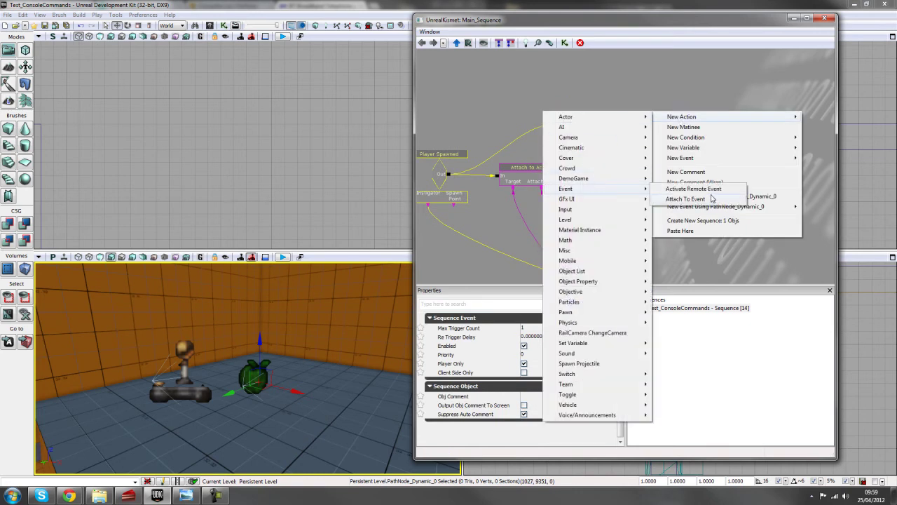
left_click(712, 199)
left_click_drag(669, 138, 592, 132)
left_click(656, 144)
scroll(681, 171, "up", 3)
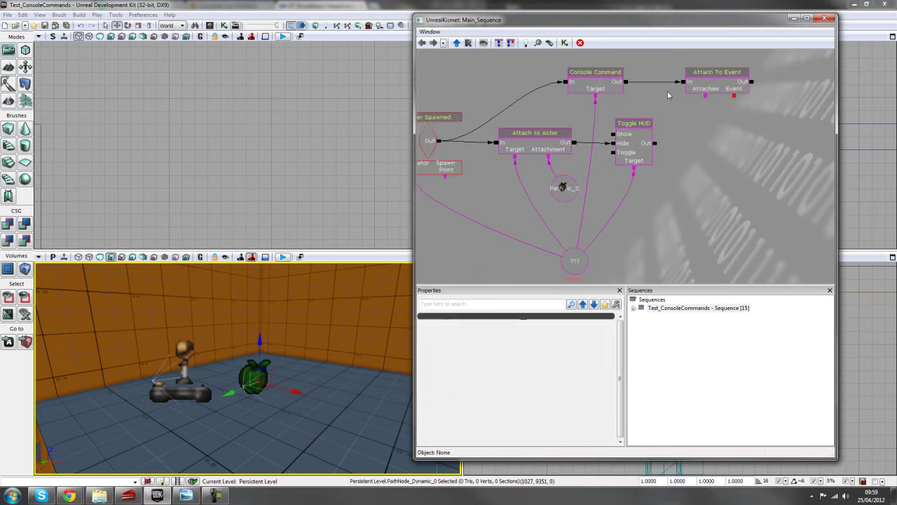
Add a pawn Death event below the Attach To Event action and link it to that action's Event connector
scroll(621, 112, "down", 1)
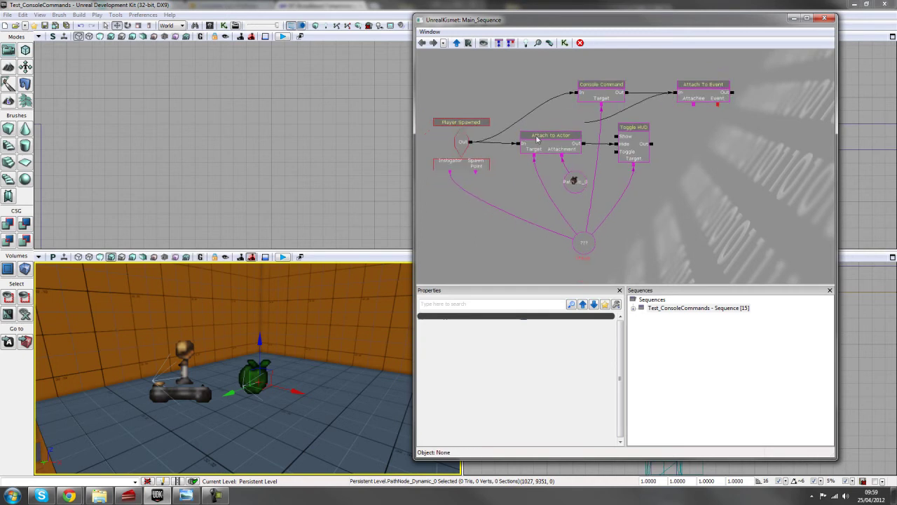
left_click(599, 105)
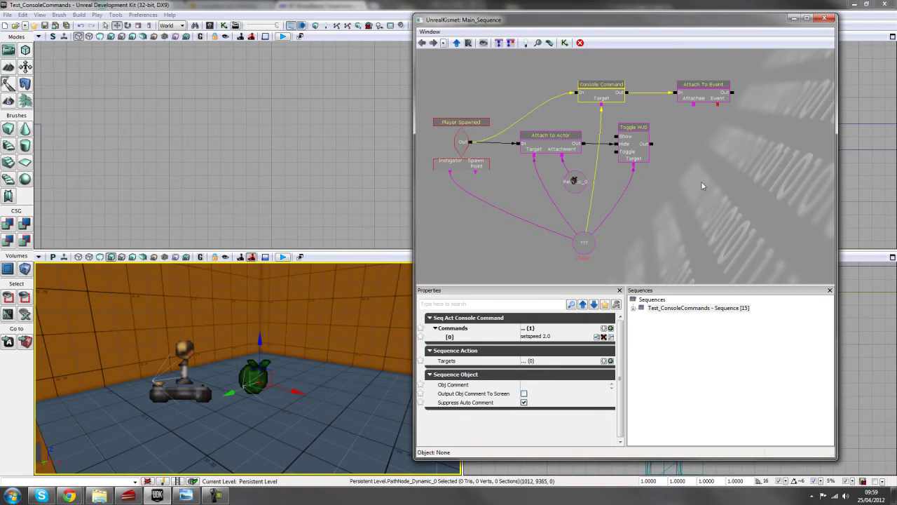
scroll(693, 160, "up", 2)
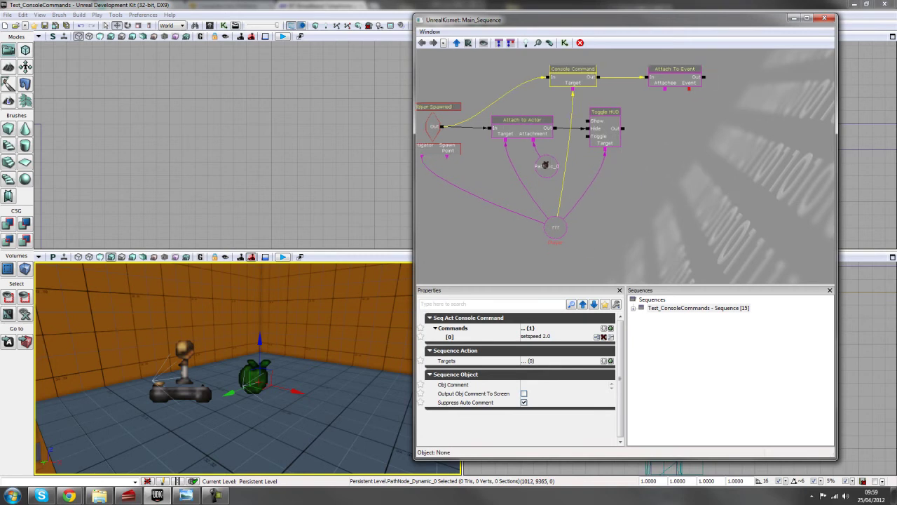
right_click(694, 97)
mouse_move(722, 142)
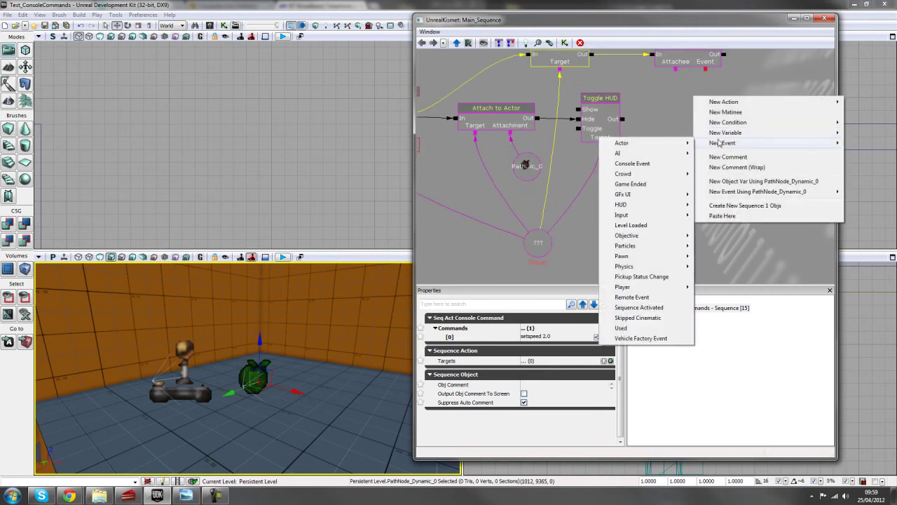
mouse_move(668, 257)
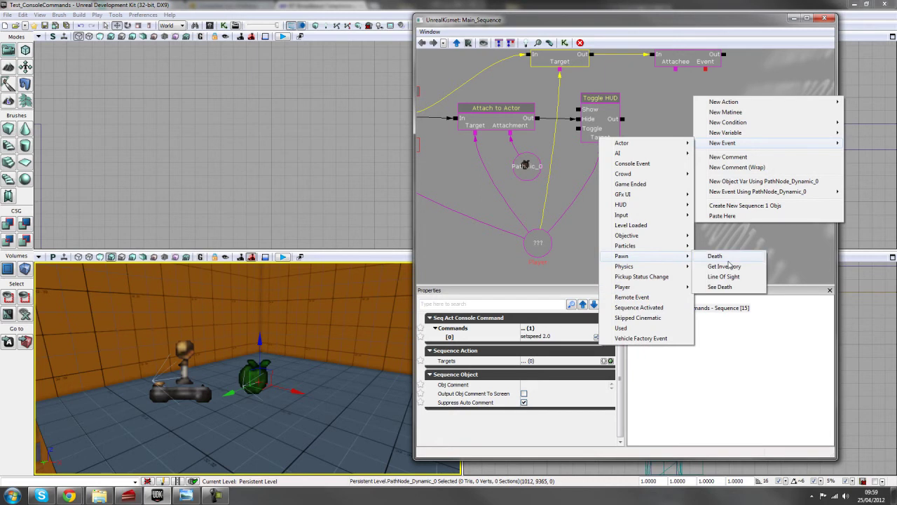
left_click(717, 256)
left_click_drag(724, 123, 697, 175)
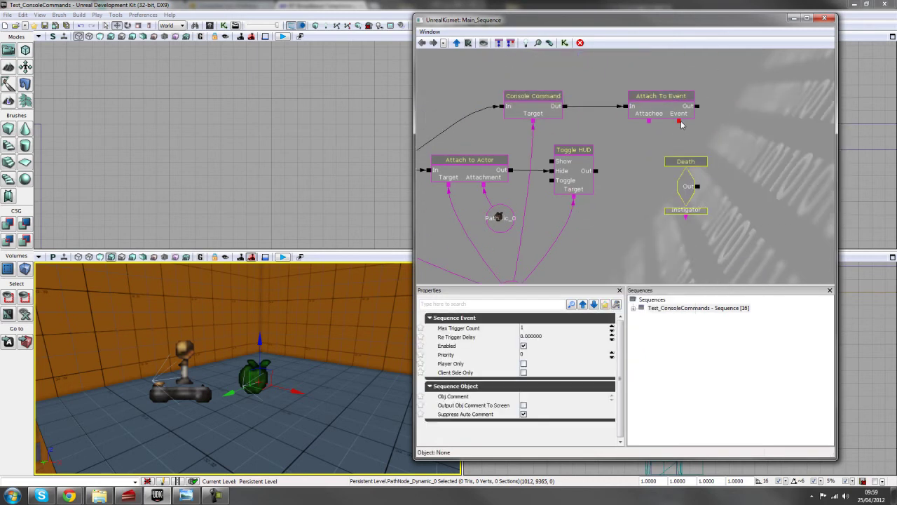
left_click_drag(679, 122, 684, 192)
left_click(687, 183)
scroll(600, 212, "down", 1)
left_click_drag(600, 212, 603, 219)
scroll(624, 172, "up", 1)
left_click(640, 165)
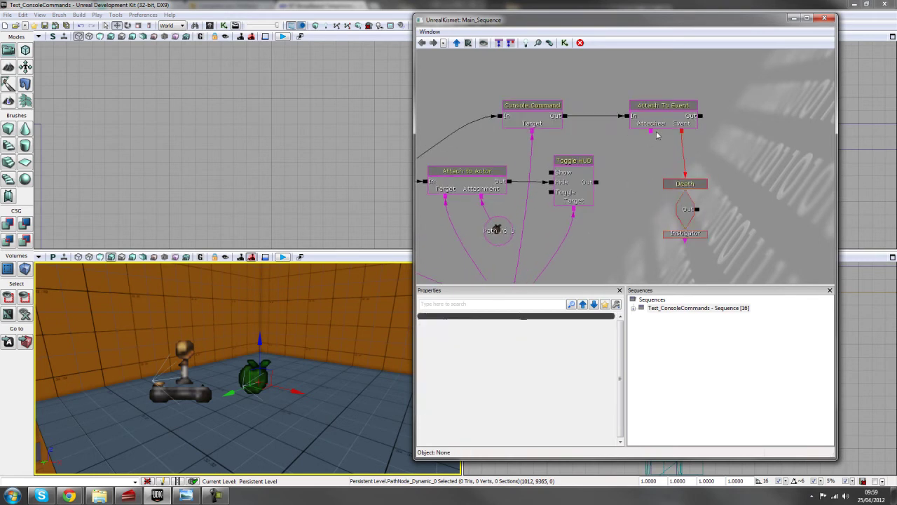
left_click_drag(651, 131, 657, 160)
left_click_drag(650, 178, 595, 253)
left_click(577, 232)
scroll(622, 219, "down", 2)
left_click_drag(621, 220, 652, 247)
scroll(616, 258, "up", 1)
left_click(640, 238)
scroll(662, 228, "up", 2)
scroll(659, 233, "down", 3)
scroll(653, 247, "up", 2)
scroll(641, 215, "up", 3)
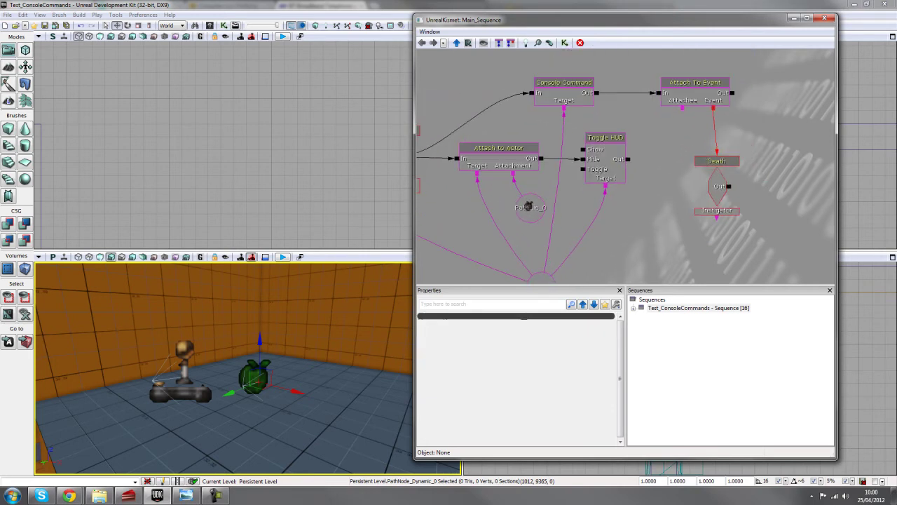
Add the persistent level's named variable Player below Attach To Event and link it to the Attachee connector
right_click(649, 131)
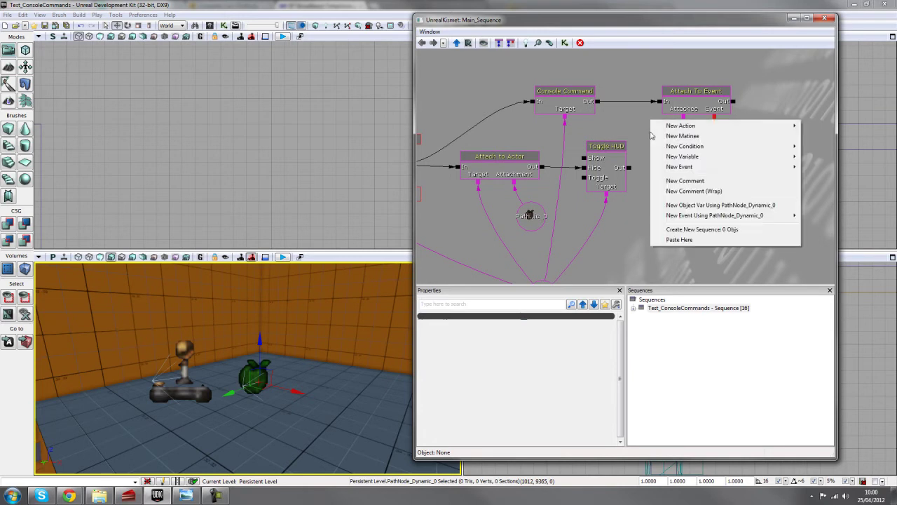
mouse_move(692, 160)
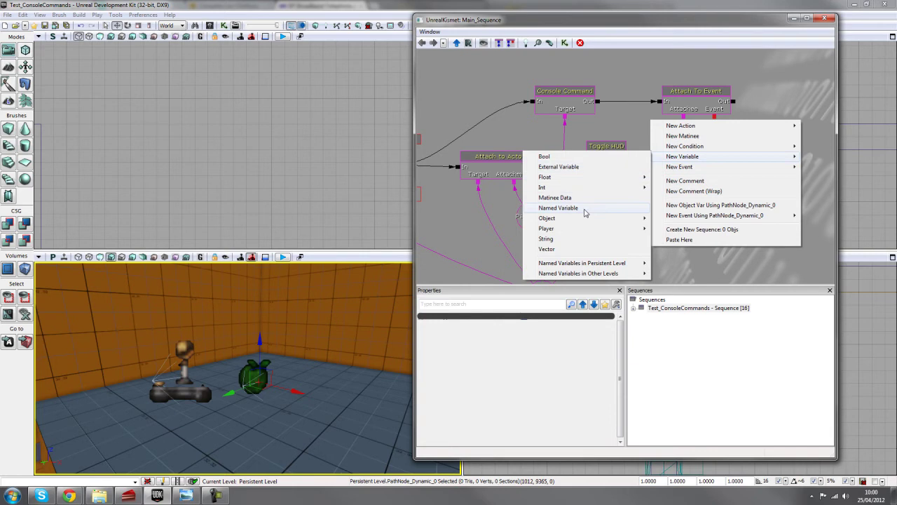
mouse_move(565, 266)
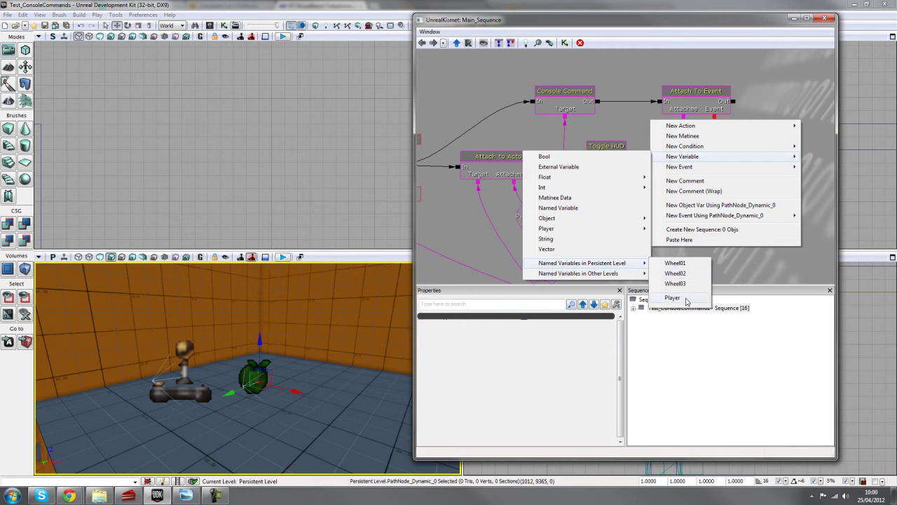
left_click(672, 297)
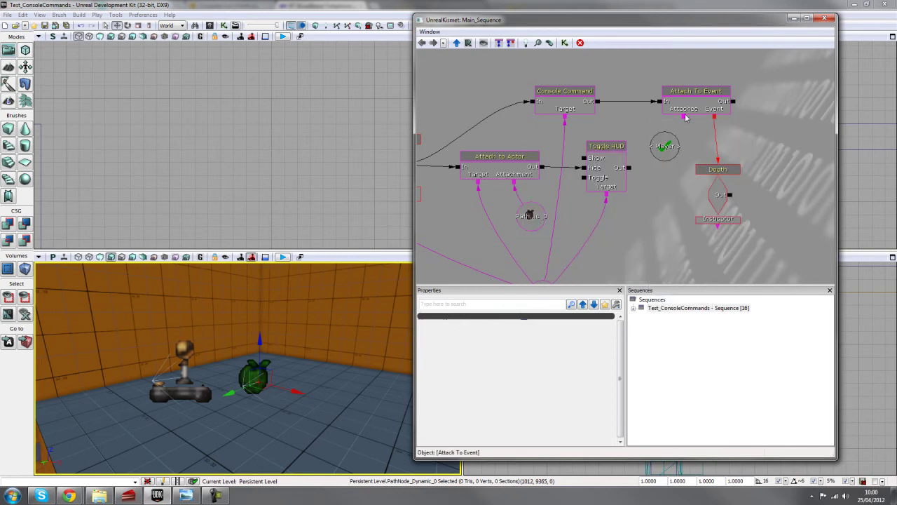
scroll(656, 185, "down", 2)
left_click_drag(656, 184, 642, 197)
scroll(679, 146, "up", 2)
left_click(576, 234)
left_click(638, 146)
left_click_drag(638, 147, 623, 143, "ctrl")
left_click(652, 138)
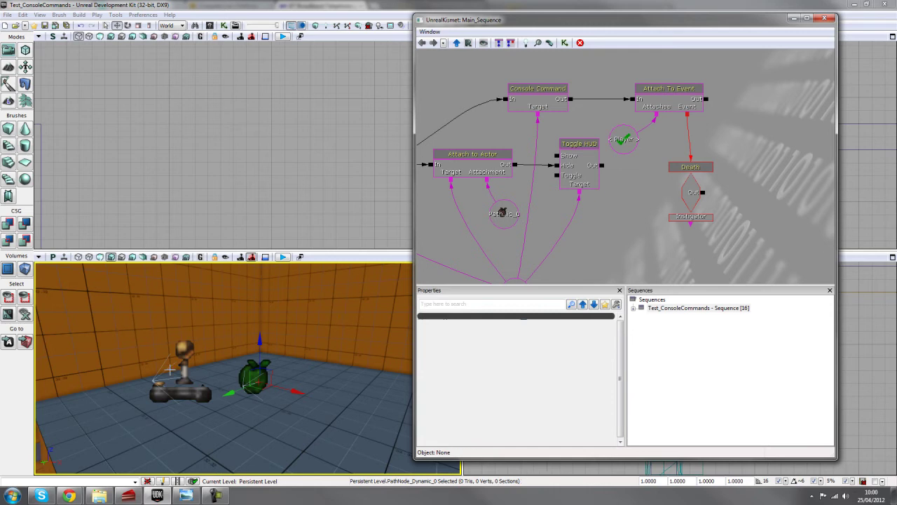
Add a second named variable with Find Var Name Possess beside the Player one and link it to Attachee
left_click_drag(652, 164, 651, 182)
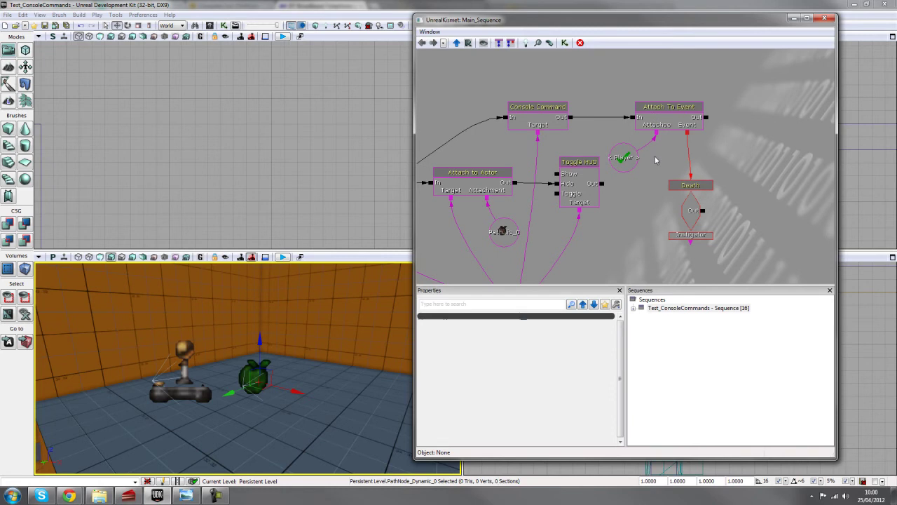
left_click(668, 168)
left_click_drag(668, 169, 665, 161)
left_click(540, 337)
type("P")
key("Return")
left_click_drag(657, 133, 664, 157)
left_click(635, 162)
left_click(661, 163)
left_click(660, 167)
Review the whole node network and the properties of the Attach to Actor, Toggle HUD and Console Command actions
scroll(649, 193, "down", 1)
left_click_drag(644, 210, 584, 193)
scroll(673, 205, "down", 4)
left_click_drag(672, 206, 729, 197)
scroll(728, 199, "up", 1)
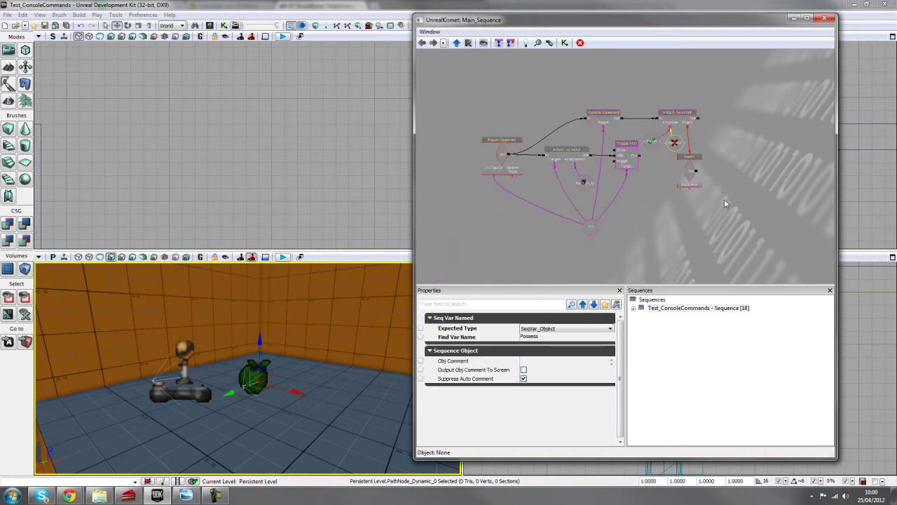
left_click(707, 233)
left_click_drag(678, 247, 643, 252)
scroll(684, 253, "up", 1)
scroll(643, 253, "up", 1)
left_click_drag(456, 101, 466, 93)
left_click(469, 152)
left_click(539, 152)
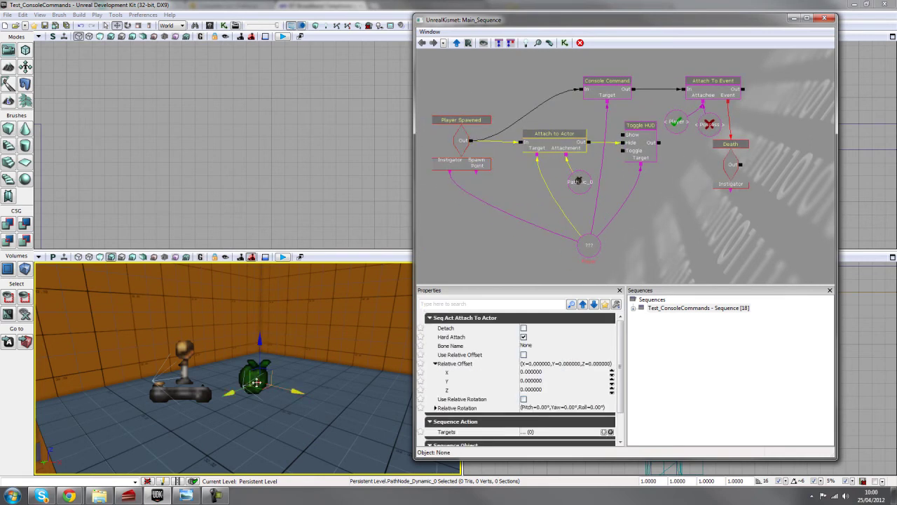
right_click_drag(211, 420, 125, 423)
left_click_drag(273, 420, 330, 419)
left_click_drag(674, 188, 613, 215)
scroll(613, 215, "up", 2)
left_click(565, 170)
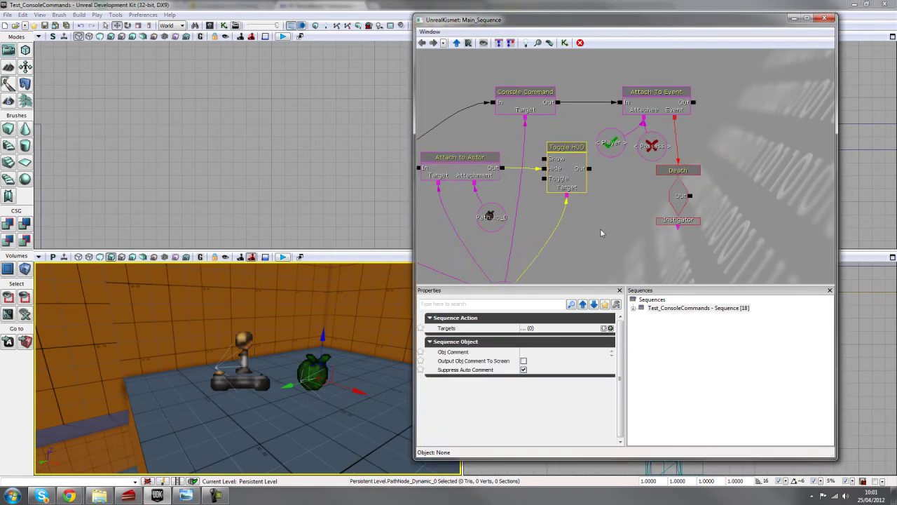
scroll(595, 229, "down", 2)
left_click(548, 112)
left_click(558, 337)
Add an Actor Factory action beside the Death event and connect the event's Out to Spawn Actor
left_click_drag(616, 228, 525, 202)
left_click_drag(640, 206, 624, 199)
scroll(624, 196, "up", 3)
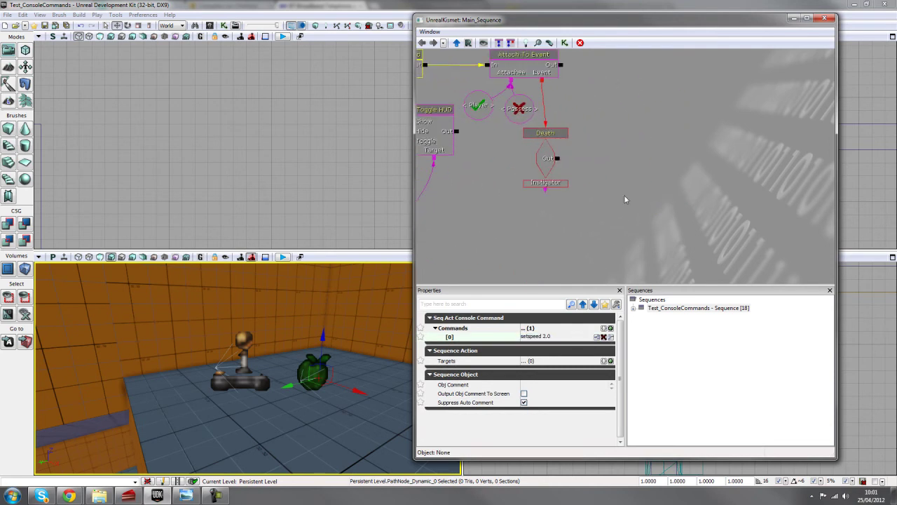
right_click(604, 154)
mouse_move(718, 149)
mouse_move(795, 152)
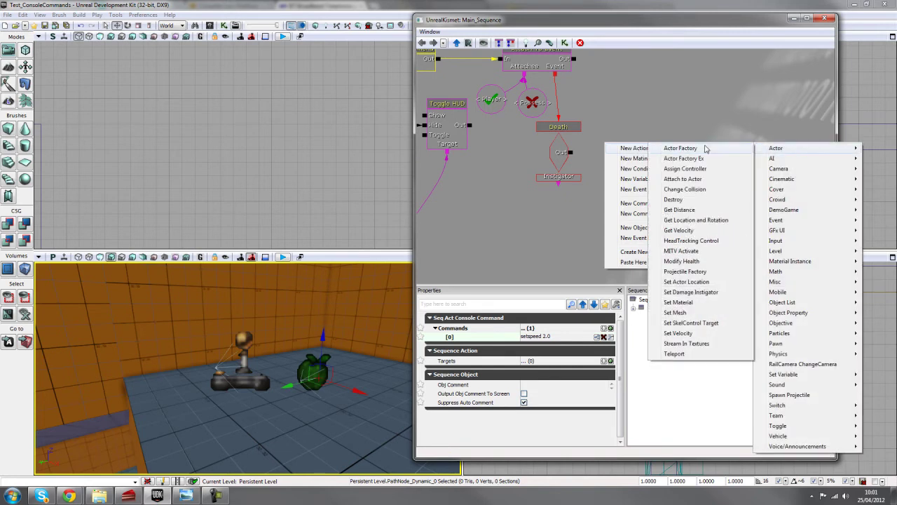
left_click(680, 147)
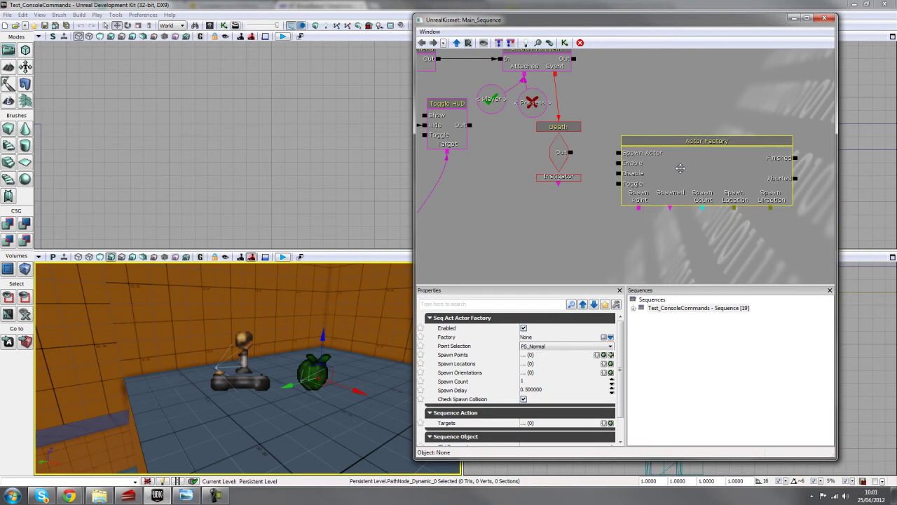
left_click_drag(619, 152, 571, 152)
Link the Actor Factory's Spawn Point to the existing PathNode_Dynamic_0 object variable
left_click_drag(592, 238, 663, 202)
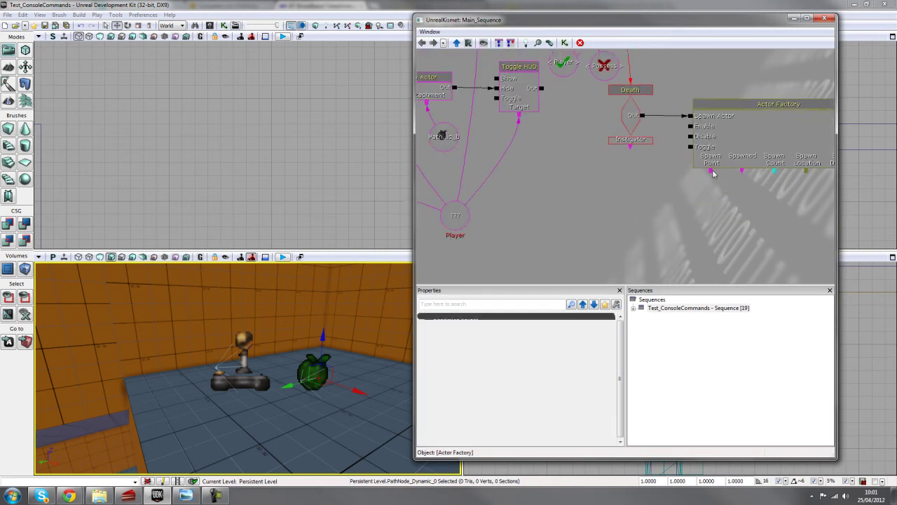
left_click_drag(548, 188, 580, 192)
left_click(474, 140)
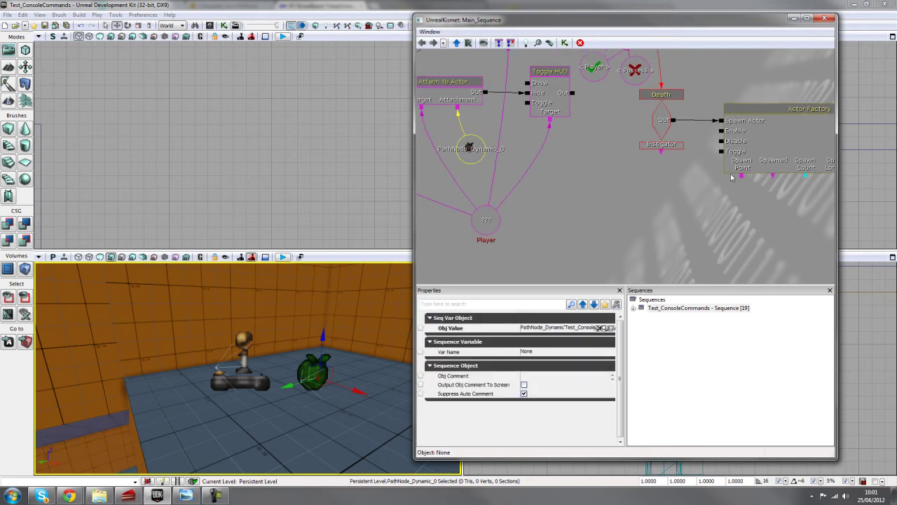
left_click_drag(621, 185, 667, 190)
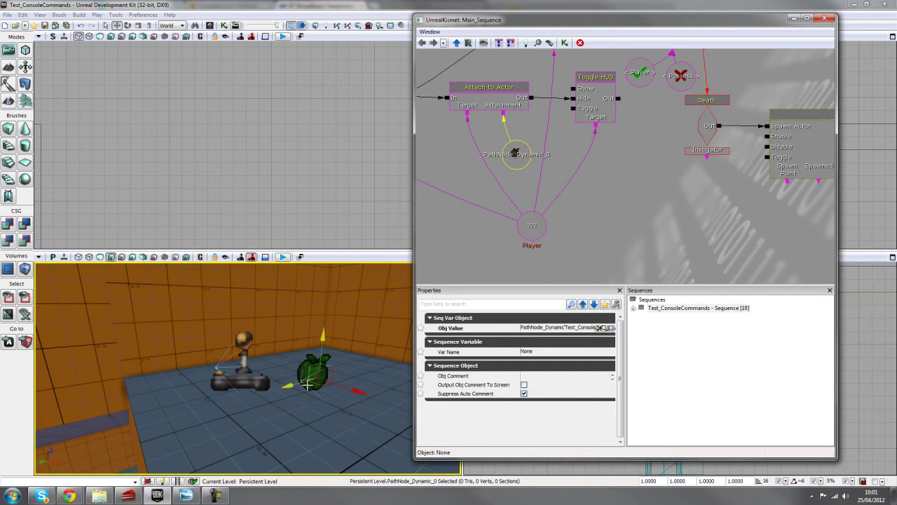
left_click_drag(729, 212, 717, 224)
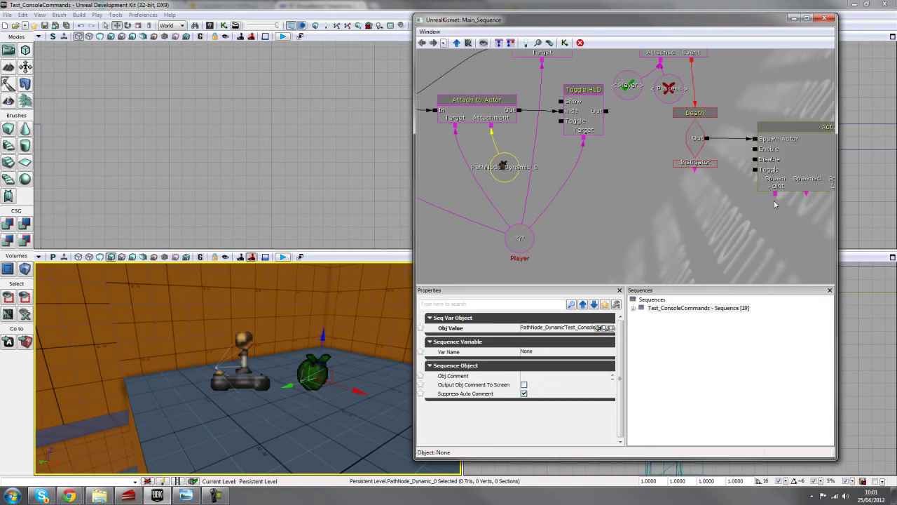
left_click_drag(775, 198, 510, 166)
Create a new object variable on the Actor Factory's Spawned connector and place it below the action, toward its right end
left_click_drag(741, 236, 567, 236)
scroll(612, 221, "up", 1)
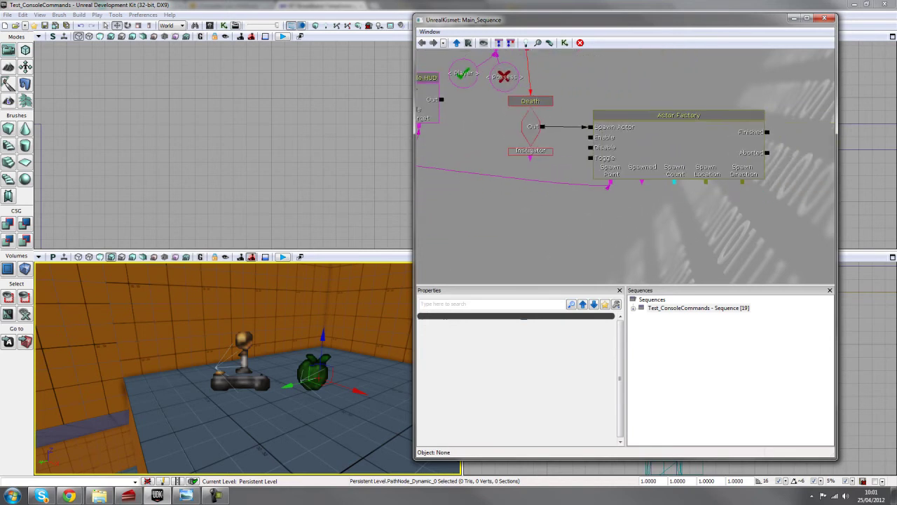
right_click(639, 182)
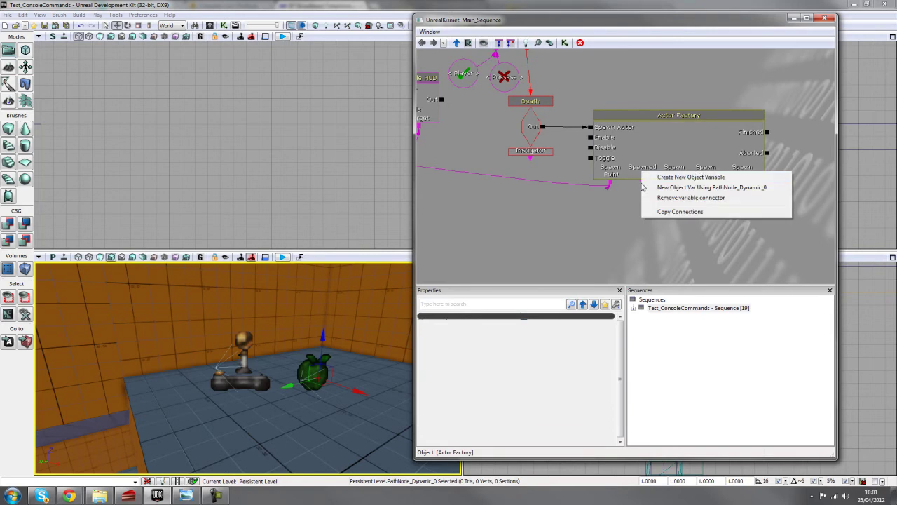
left_click(677, 177)
left_click_drag(641, 201, 761, 224)
Set the Actor Factory's Factory to UTActorFactoryAI and its Pawn Class to UTPawn
left_click_drag(673, 235, 644, 234)
scroll(664, 213, "down", 3)
scroll(664, 213, "up", 2)
scroll(646, 223, "up", 1)
left_click(643, 144)
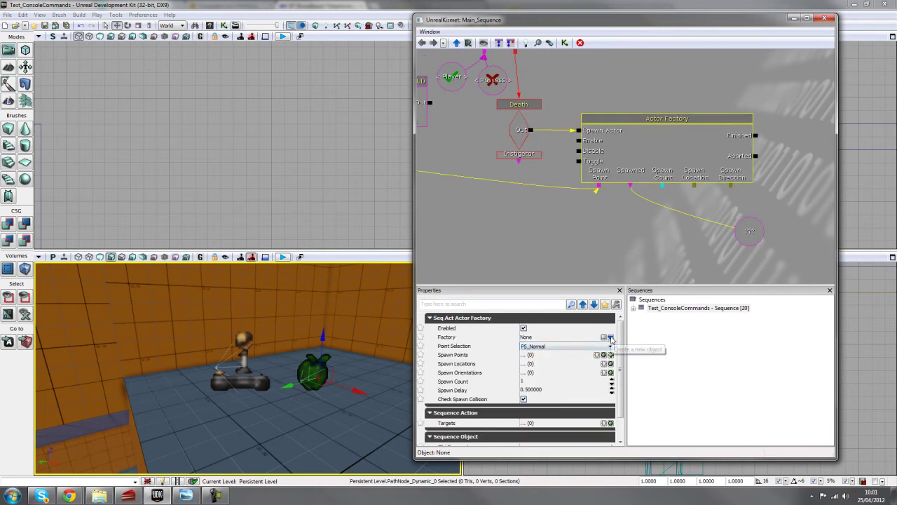
left_click(610, 337)
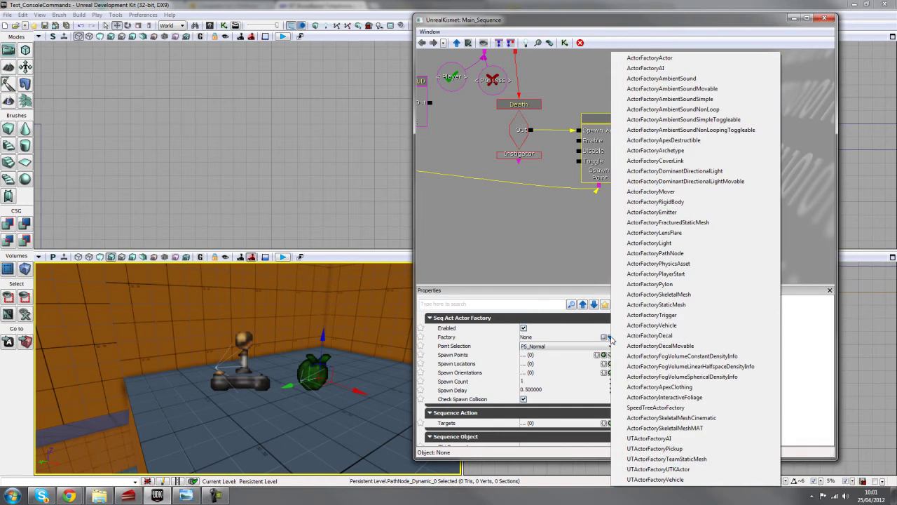
left_click(661, 439)
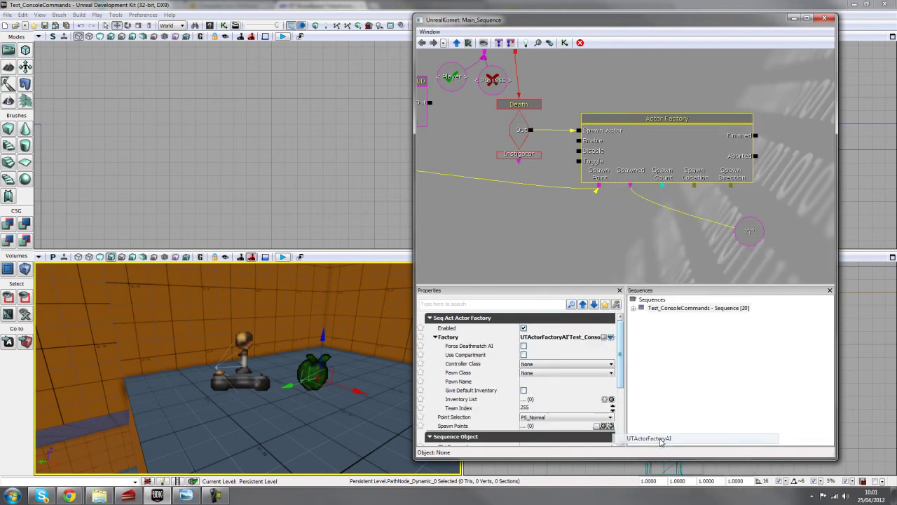
left_click(538, 374)
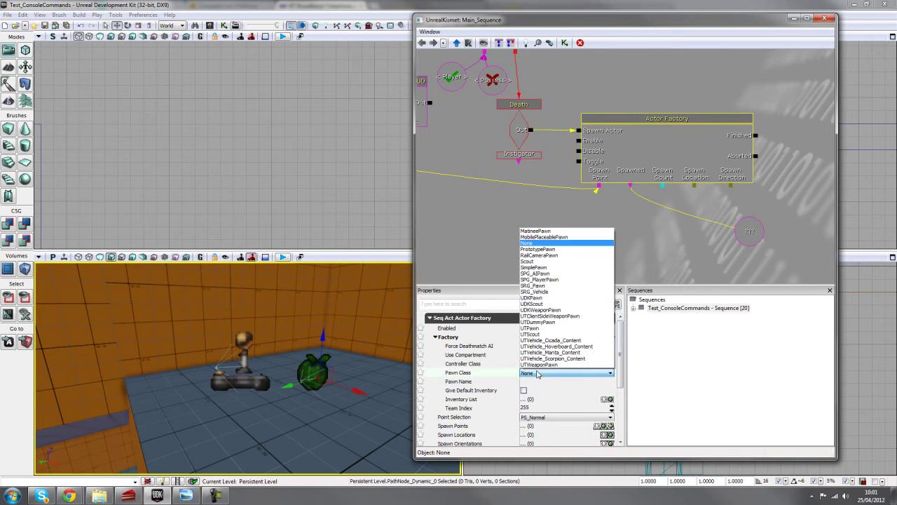
left_click(551, 333)
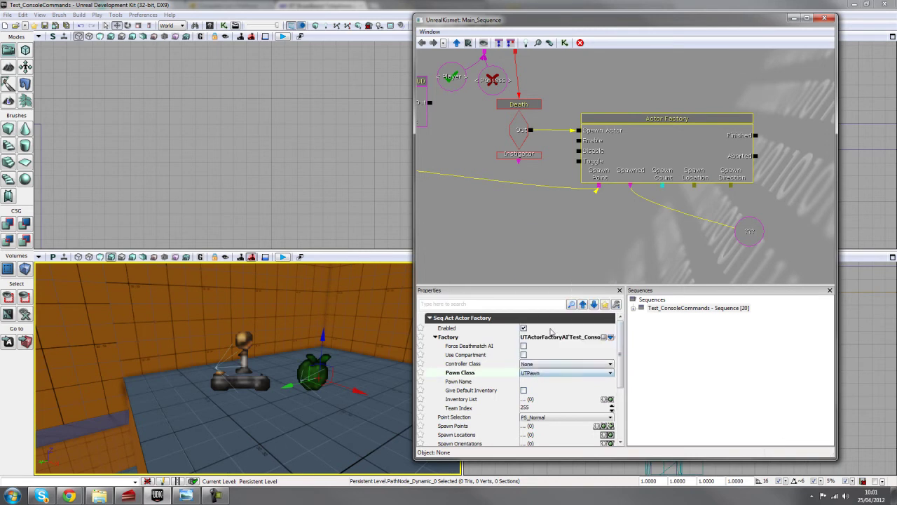
Set the Actor Factory's Controller Class to UTBot, enable Give Default Inventory, and add UTWeap_LinkGun to its Inventory List
left_click(534, 364)
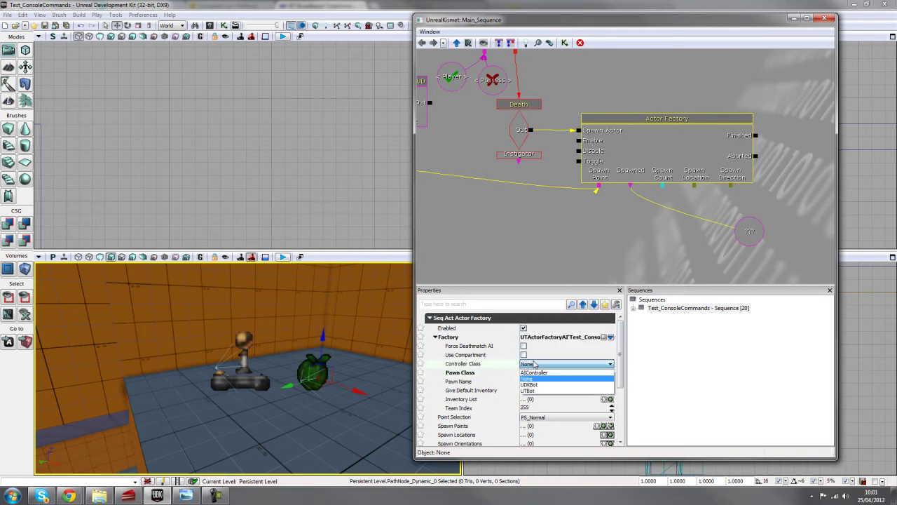
left_click(533, 391)
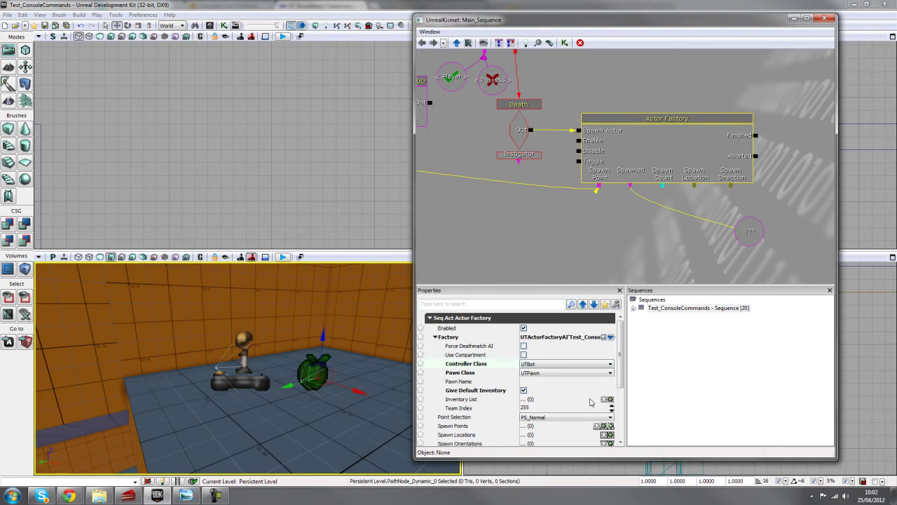
left_click(611, 400)
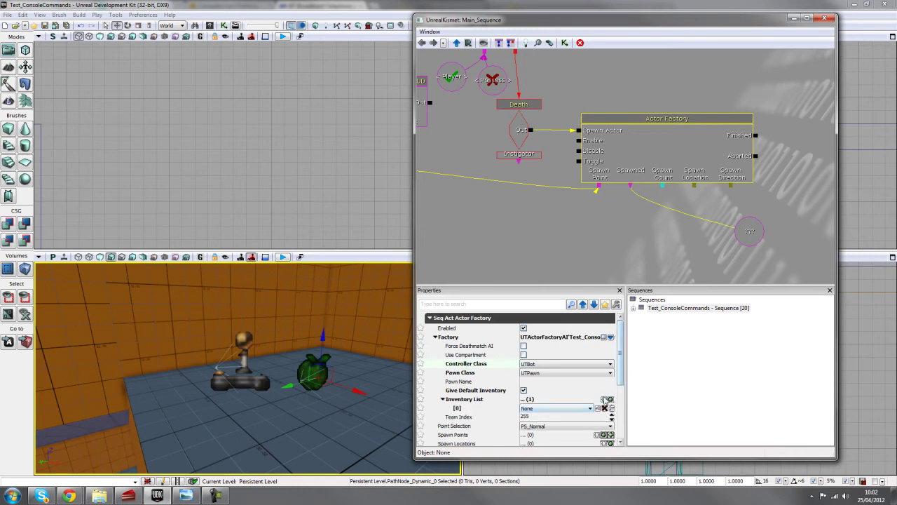
left_click(533, 409)
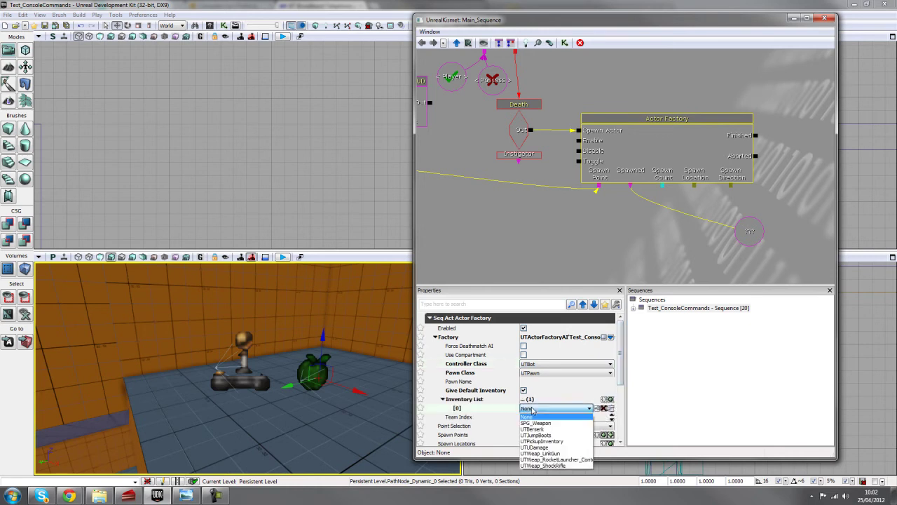
left_click(540, 453)
right_click_drag(299, 420, 91, 415)
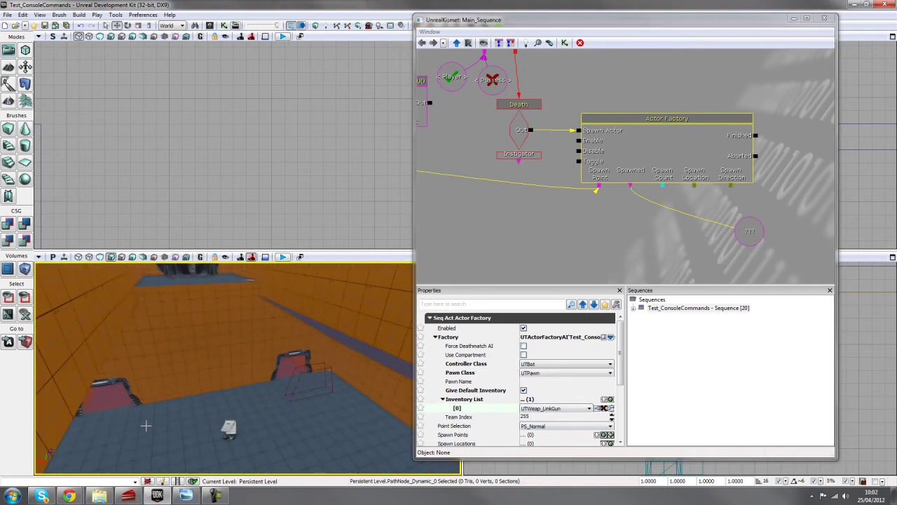
right_click_drag(276, 431, 275, 407)
right_click_drag(98, 423, 248, 418)
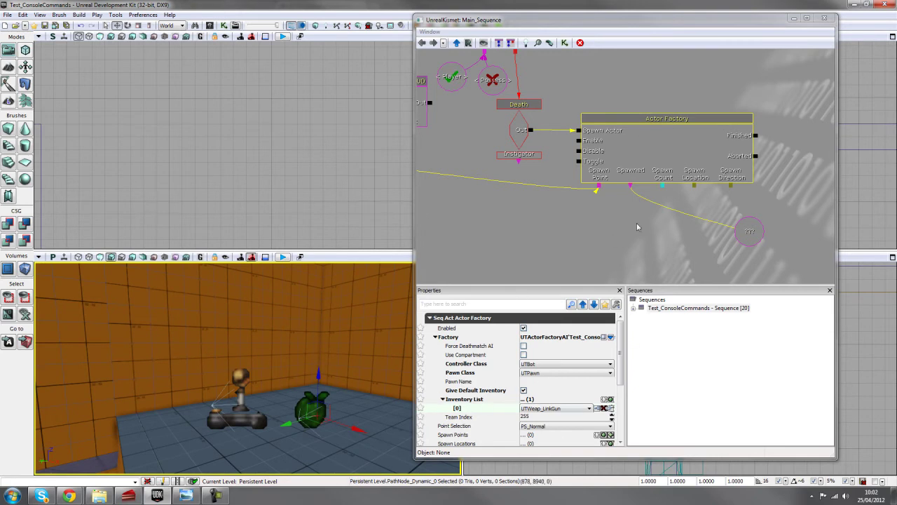
Add a Possess Pawn action beside the Actor Factory and connect the factory's Finished output to its In
scroll(639, 224, "down", 1)
left_click_drag(627, 223, 580, 222)
scroll(589, 219, "up", 1)
left_click_drag(769, 148, 744, 163)
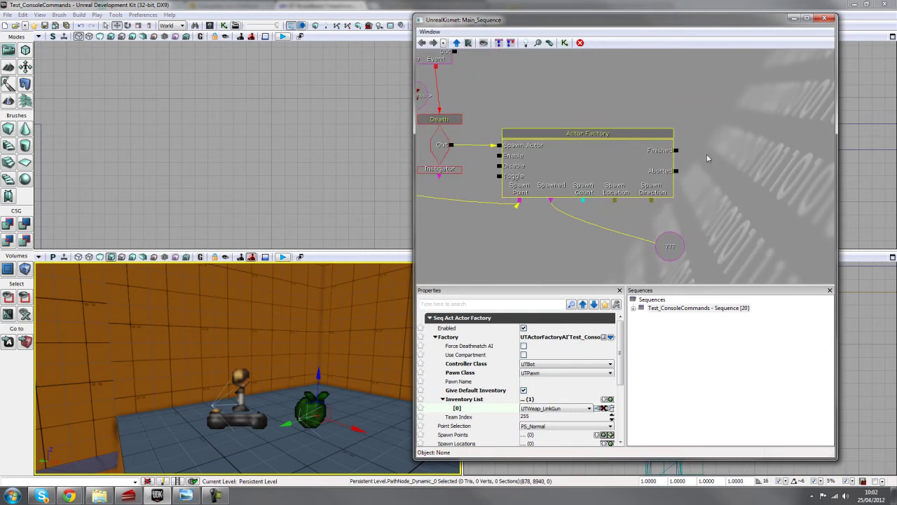
left_click(751, 154)
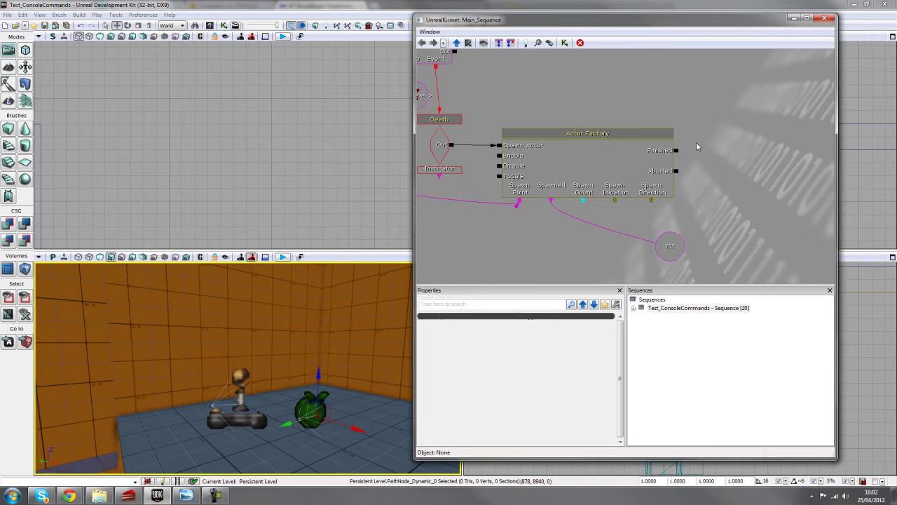
right_click(698, 132)
mouse_move(709, 139)
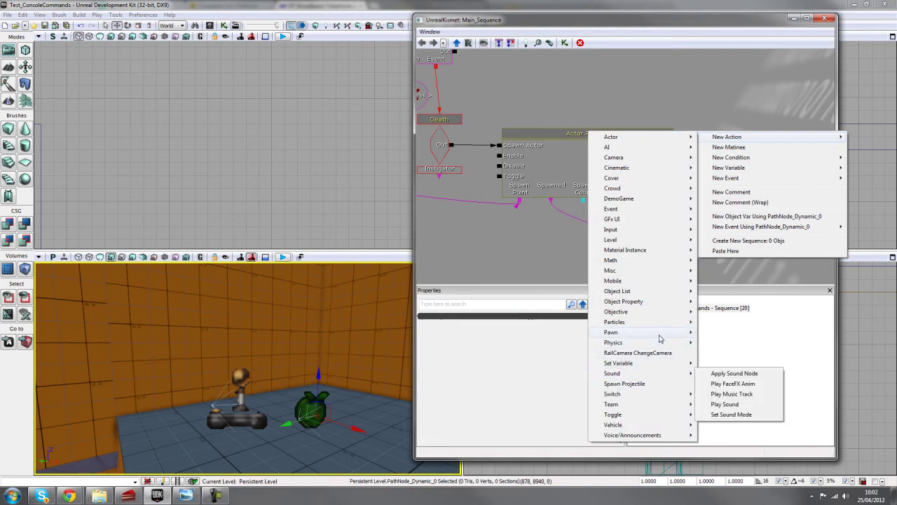
mouse_move(660, 334)
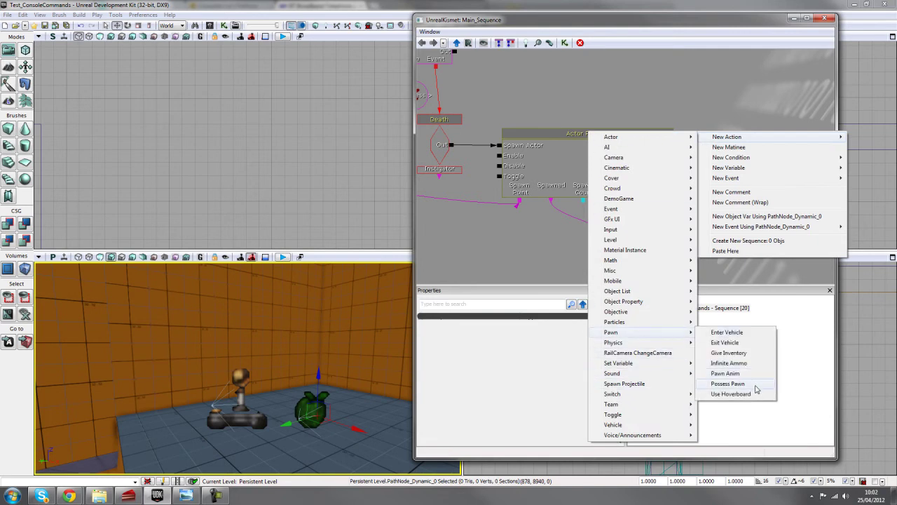
left_click(757, 389)
left_click_drag(714, 158, 677, 150, "ctrl")
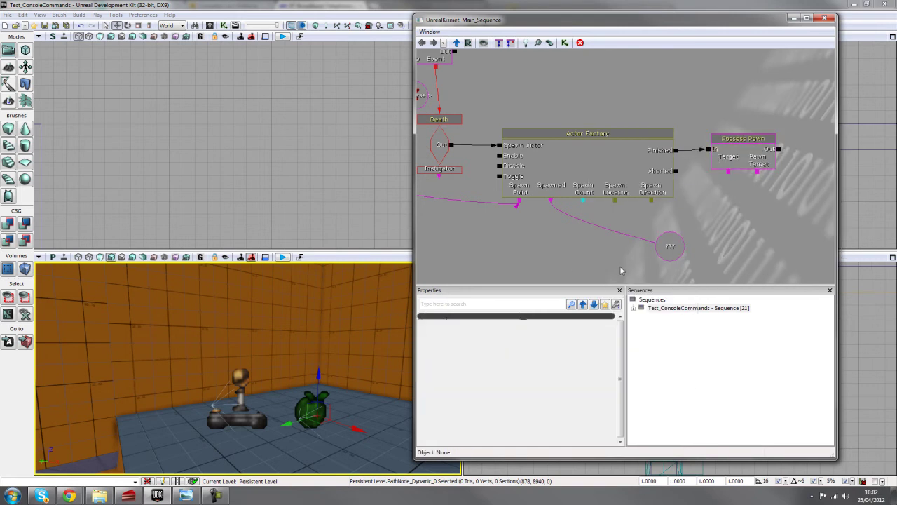
Create a named variable on Possess Pawn's Target with Find Var Name Player, and check it against the Player object variable
mouse_move(698, 192)
left_mouse_down()
mouse_move(703, 199)
mouse_move(710, 191)
left_mouse_up()
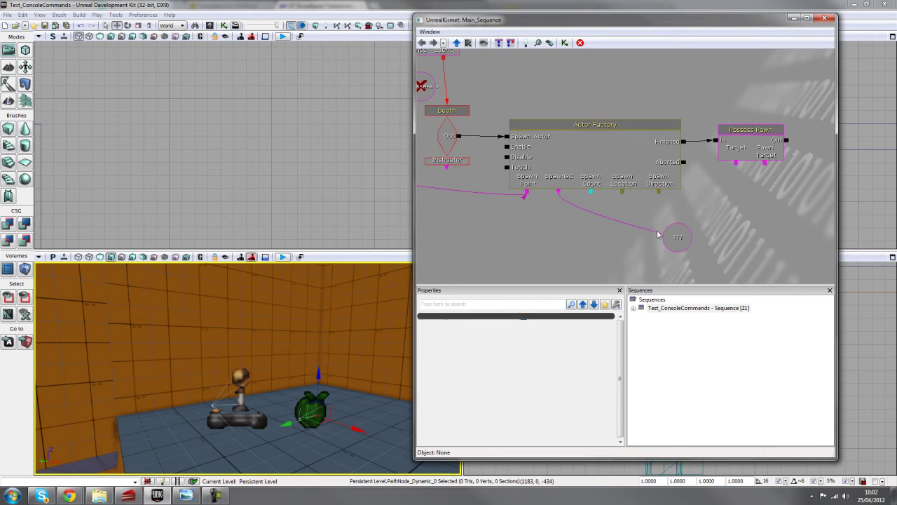
left_click(736, 166)
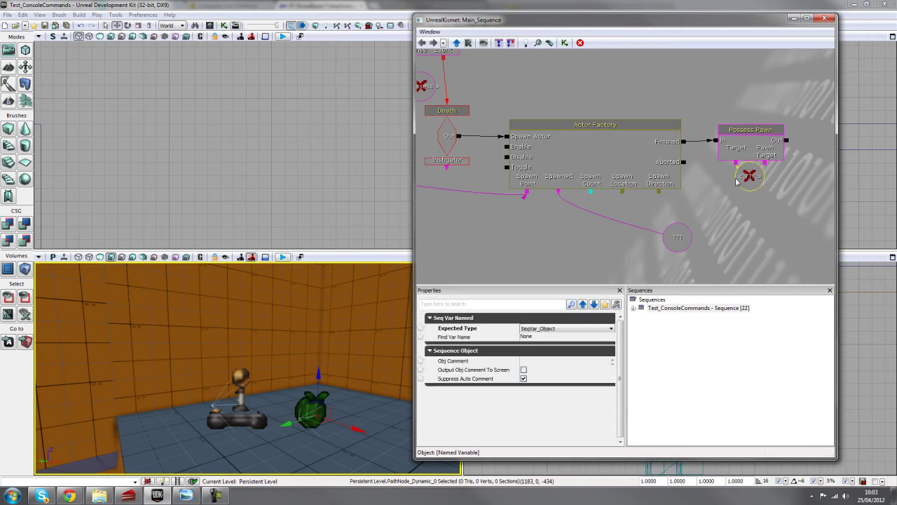
left_click_drag(752, 179, 748, 213)
left_click(540, 339)
type("Player")
key("Return")
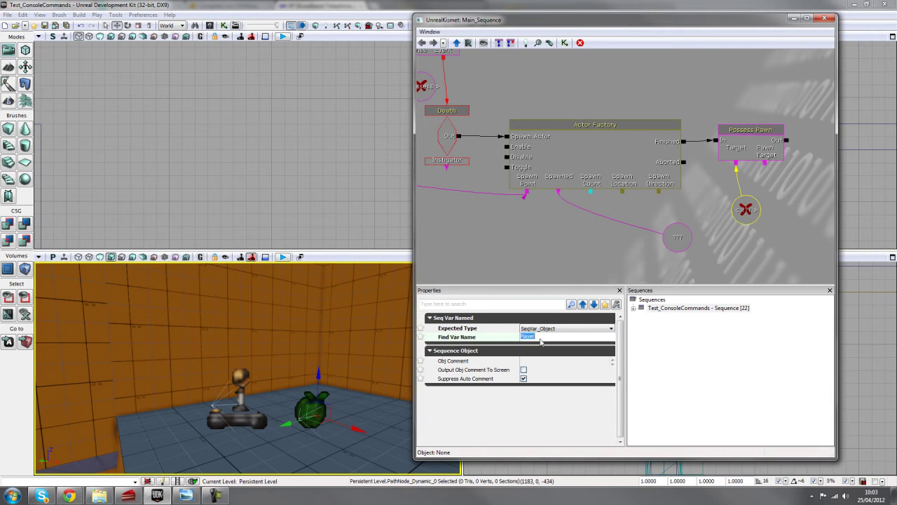
scroll(540, 203, "down", 3)
left_click_drag(539, 203, 733, 176)
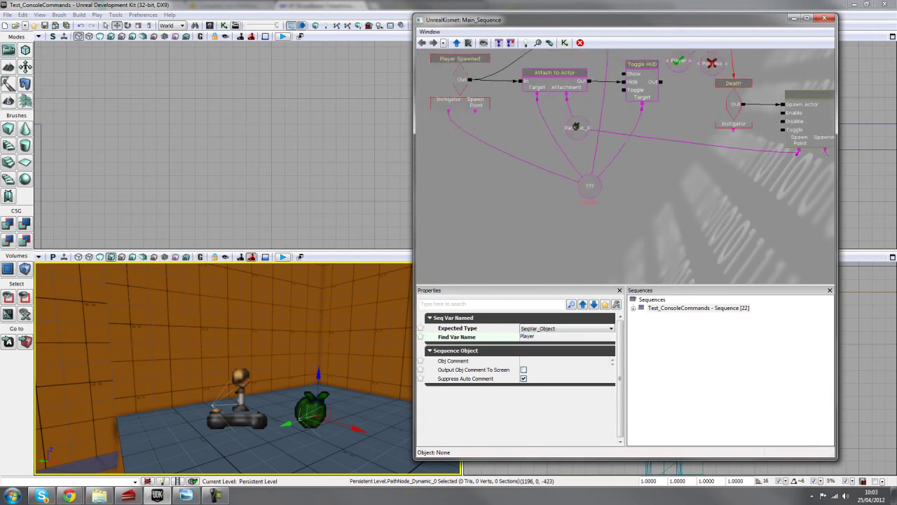
scroll(701, 184, "up", 2)
left_click(595, 197)
scroll(694, 228, "down", 4)
scroll(704, 231, "up", 4)
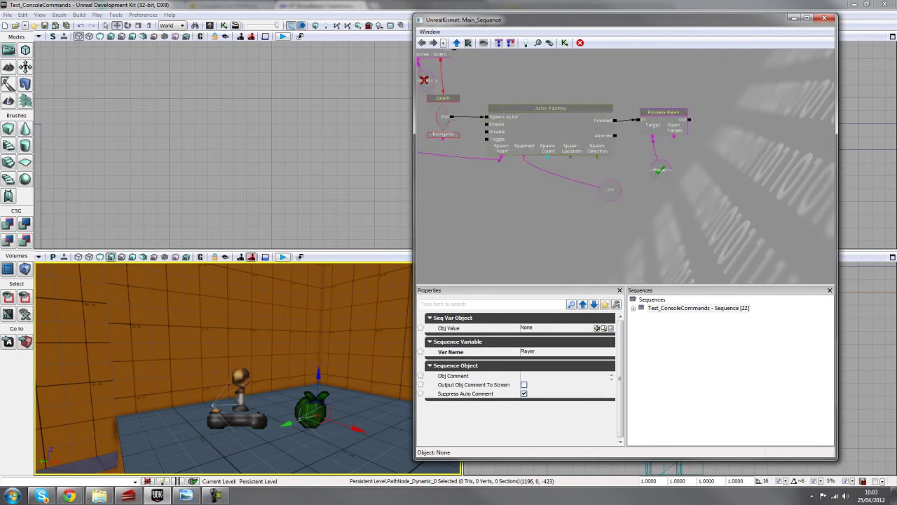
Move the Player named variable aside and link Possess Pawn's Pawn Target to the Actor Factory's Spawned object variable
left_click(669, 175)
left_click_drag(677, 177, 678, 191, "ctrl")
left_click_drag(687, 130, 639, 167)
left_click(667, 198)
Set the Var Name of the object variable shared by the Actor Factory and Possess Pawn to Spawned
left_click(619, 219)
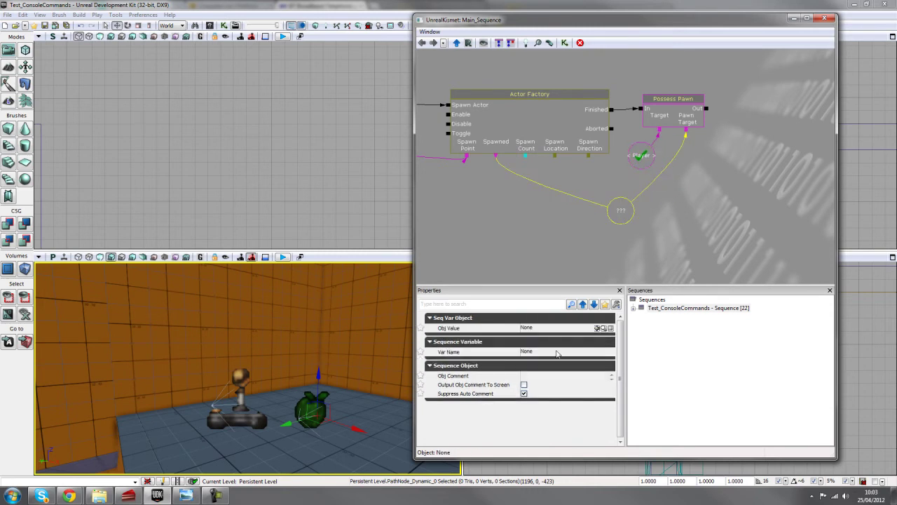
left_click(549, 352)
type("Spawned")
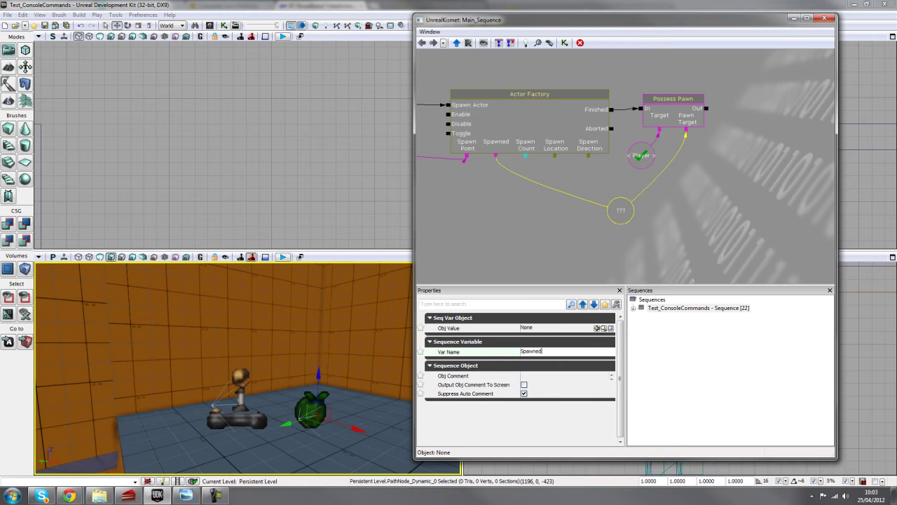
key("Return")
left_click(690, 202)
Review the Actor Factory, the Spawned variable and the Player named variable feeding Possess Pawn
scroll(689, 202, "up", 1)
left_click(487, 121)
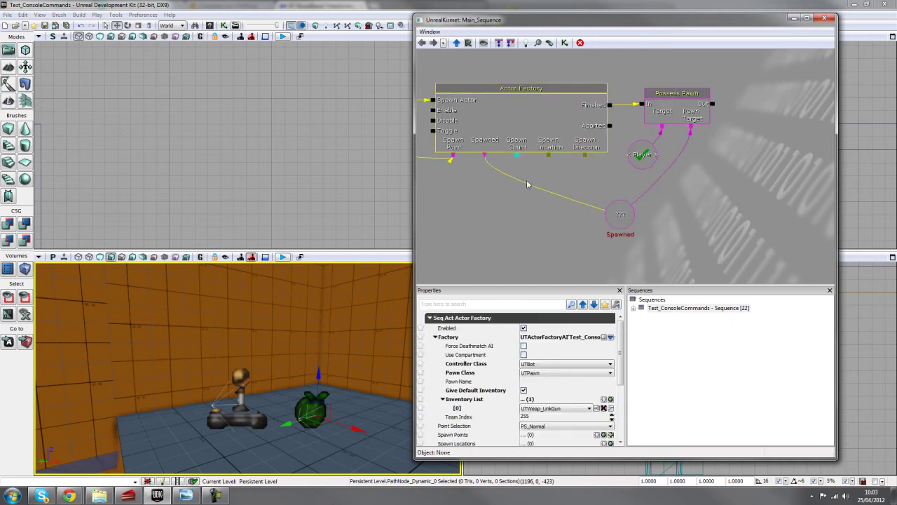
left_click(620, 212)
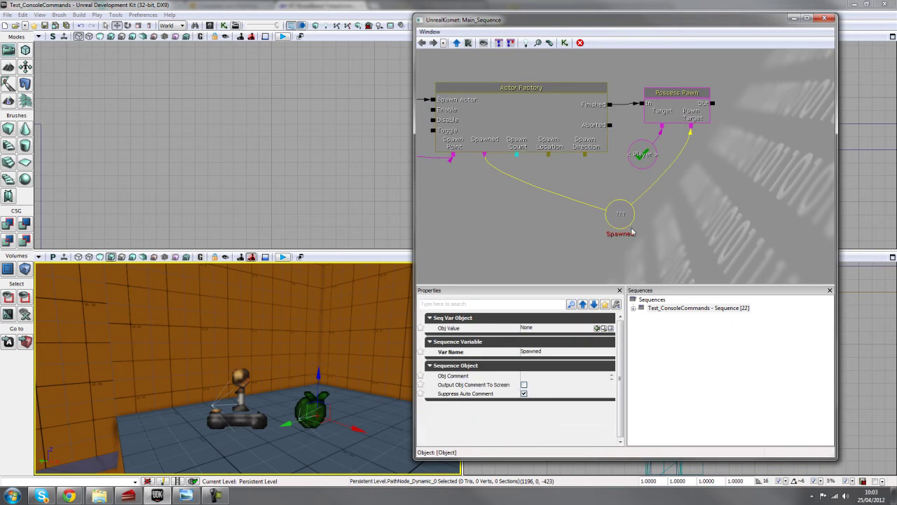
left_click_drag(683, 218, 648, 255)
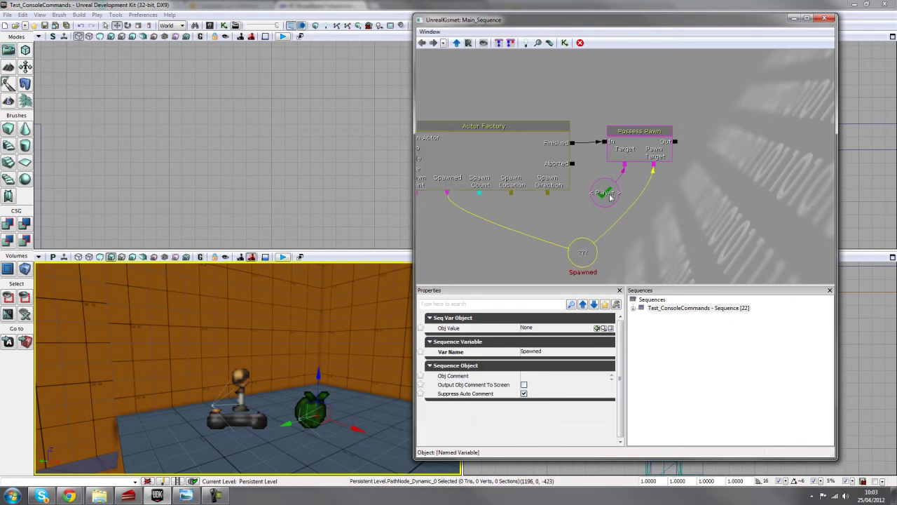
left_click(610, 195)
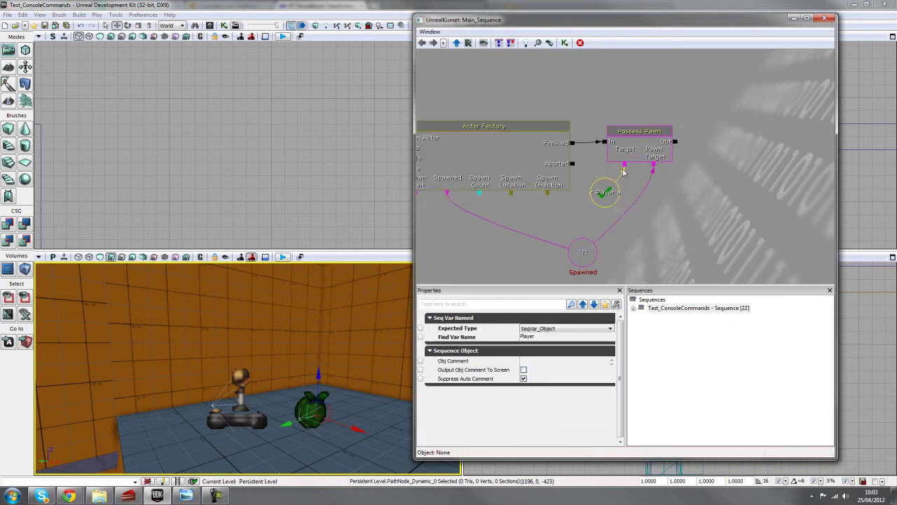
left_click(583, 254)
left_click_drag(631, 233, 619, 211)
left_click(528, 260)
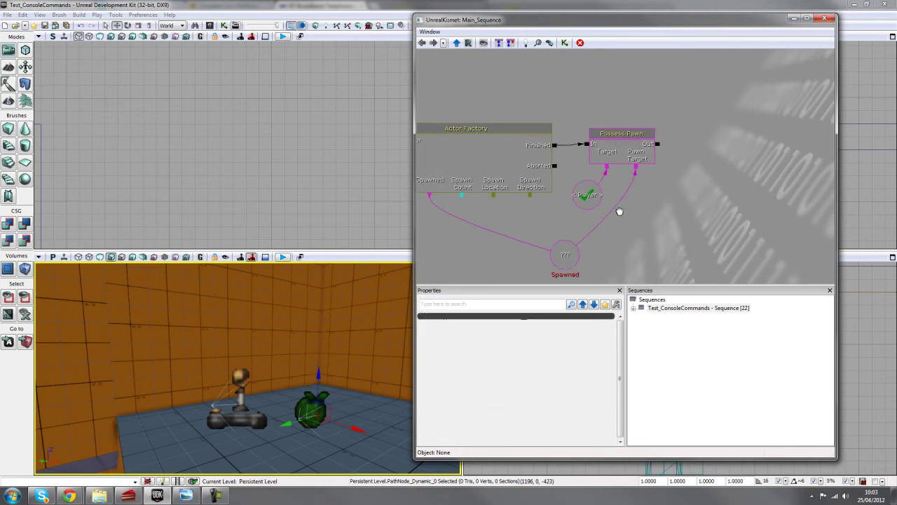
Add a Console Command action after Possess Pawn's Out and link its Target to the repositioned Player named variable
right_click(683, 131)
mouse_move(705, 135)
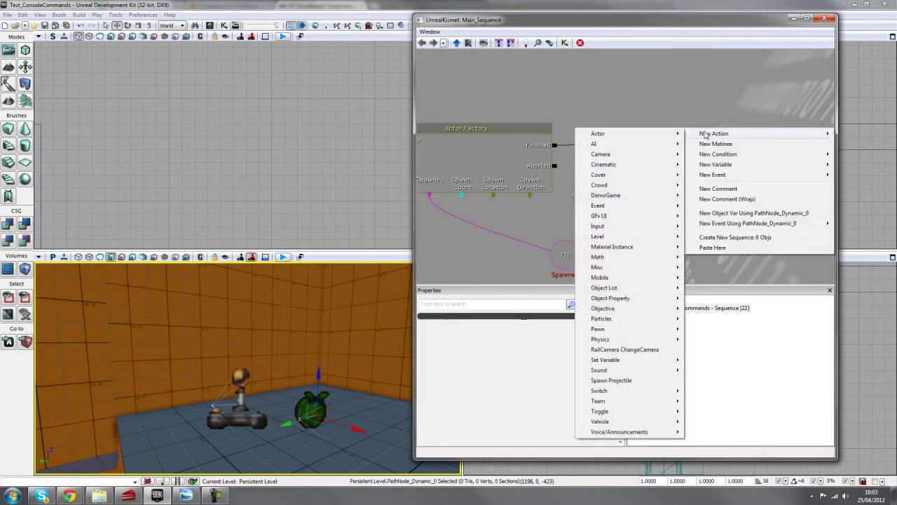
mouse_move(627, 267)
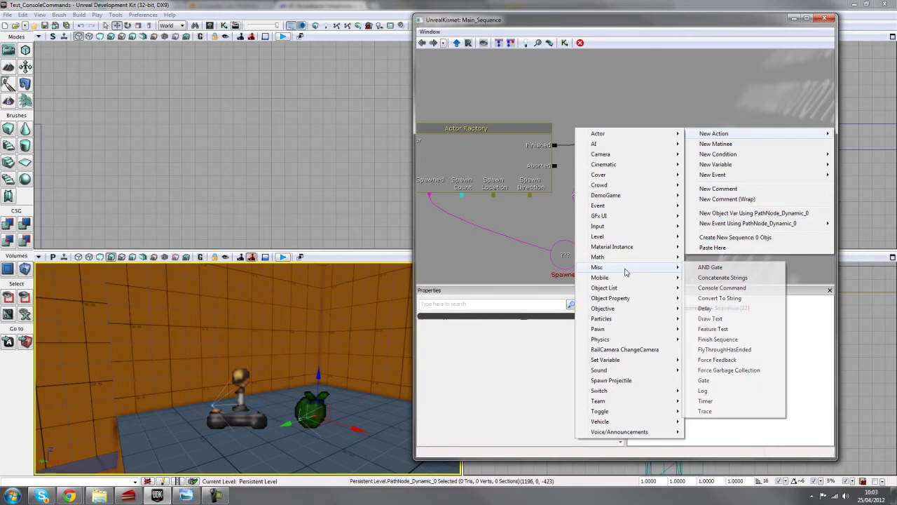
left_click(729, 288)
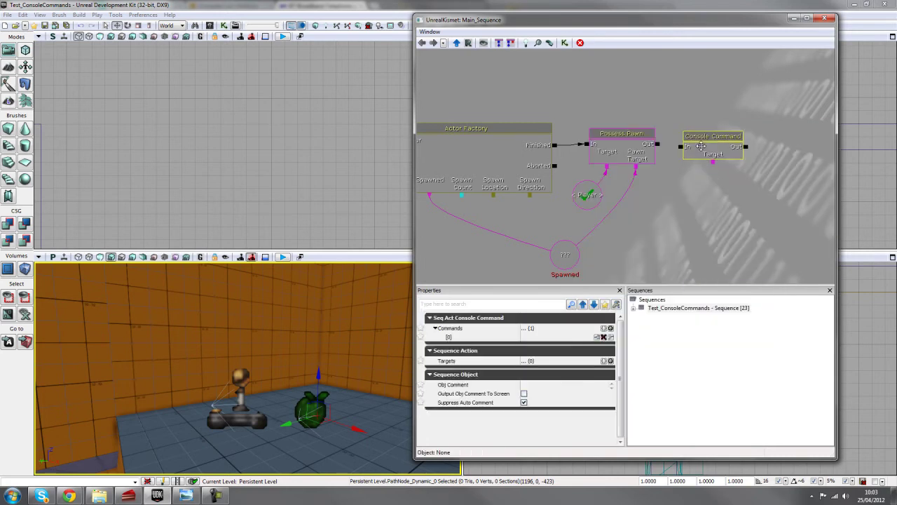
mouse_move(701, 143)
left_mouse_down()
mouse_move(662, 146)
mouse_move(715, 149)
left_mouse_up()
left_click(700, 146)
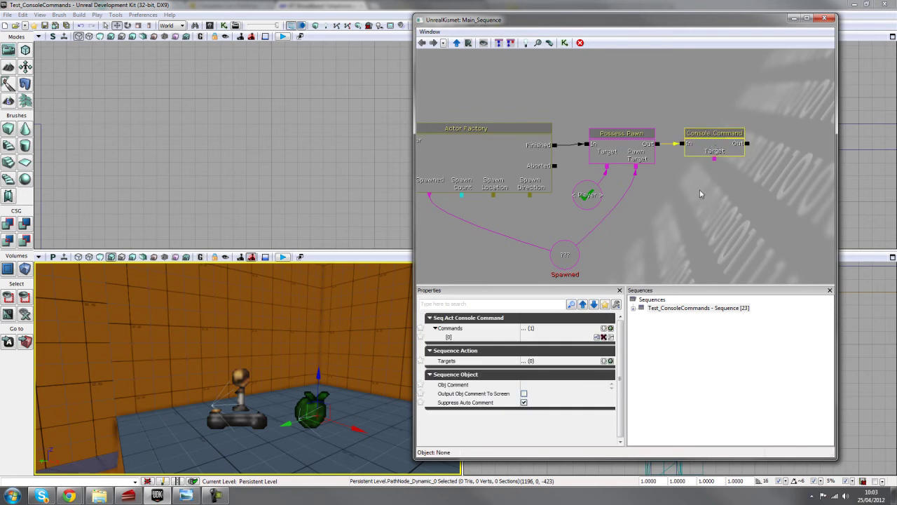
left_click_drag(587, 195, 641, 240)
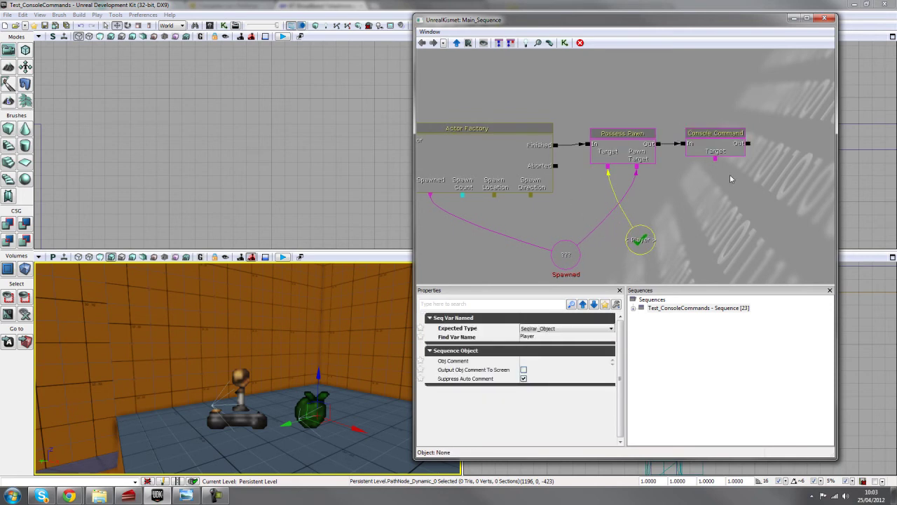
left_click_drag(715, 159, 640, 239)
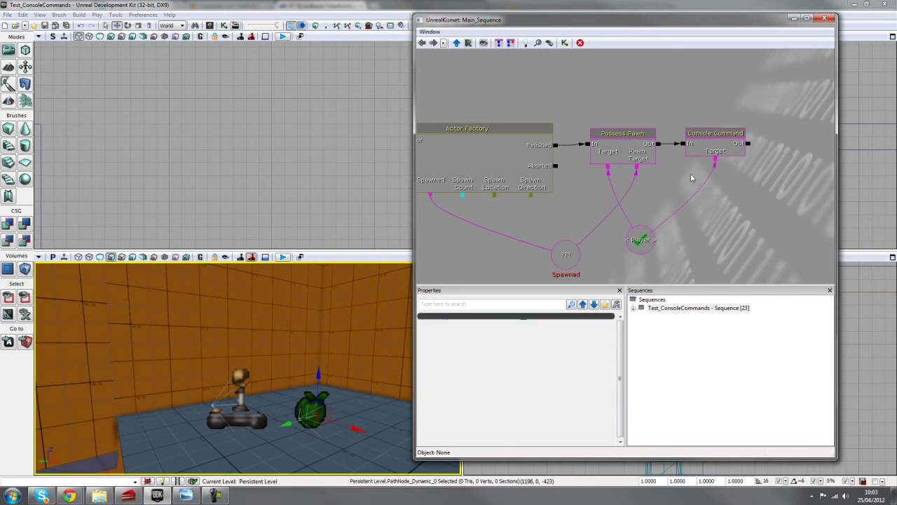
Add a second entry to the new Console Command's Commands list and set the first command to God
left_click(712, 147)
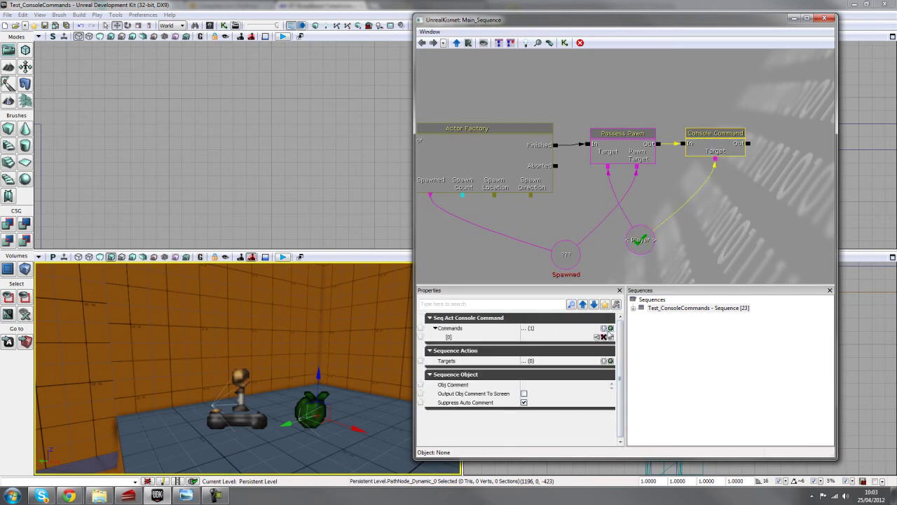
left_click(610, 328)
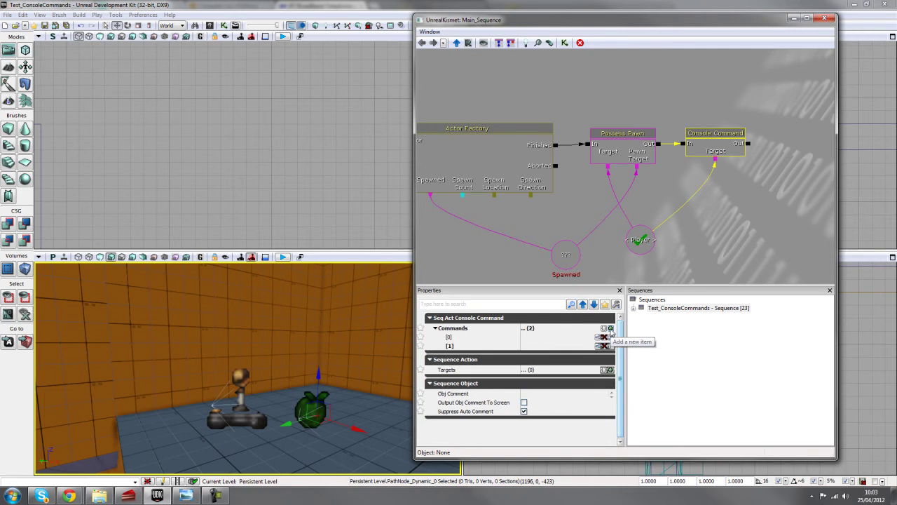
type("God")
key("Return")
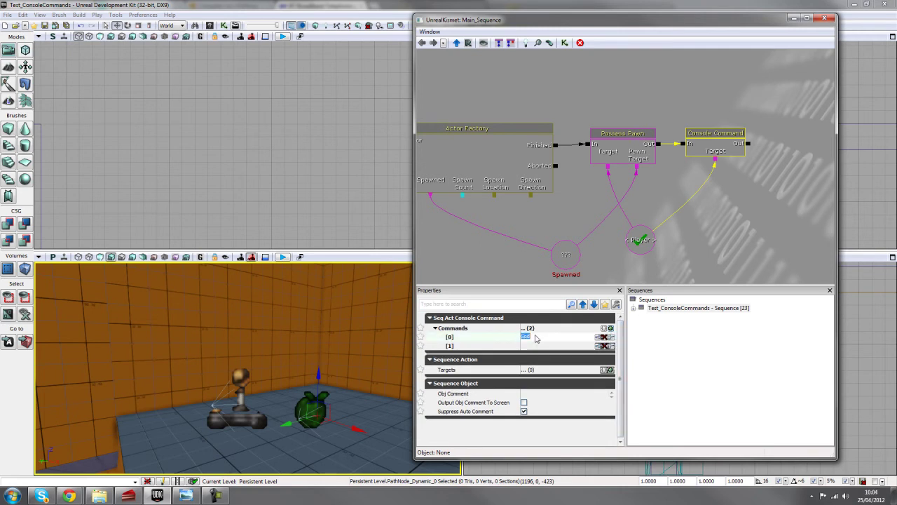
Set the new Console Command's second command to Fly
right_click_drag(363, 321, 233, 381)
left_click_drag(271, 424, 272, 424)
right_click_drag(271, 425, 272, 424)
right_click_drag(267, 372, 267, 372)
left_click_drag(272, 424, 201, 323)
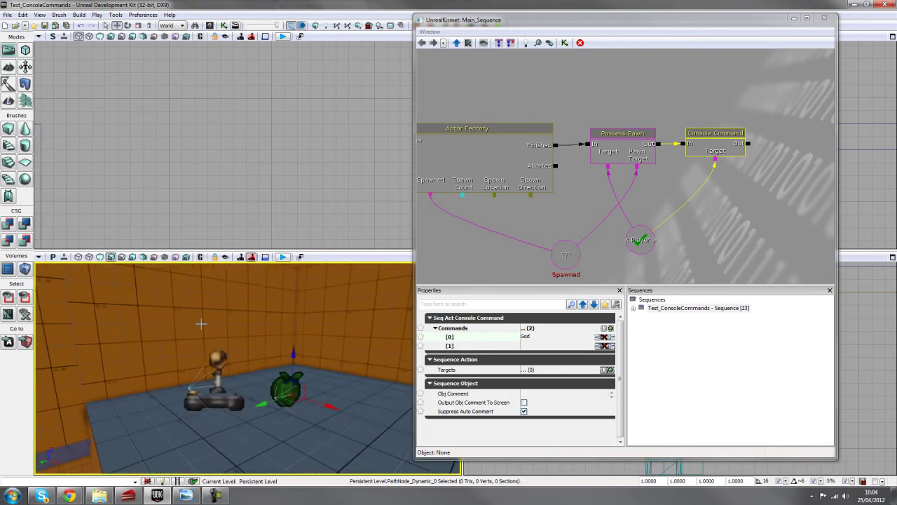
left_click(527, 346)
type("Fly")
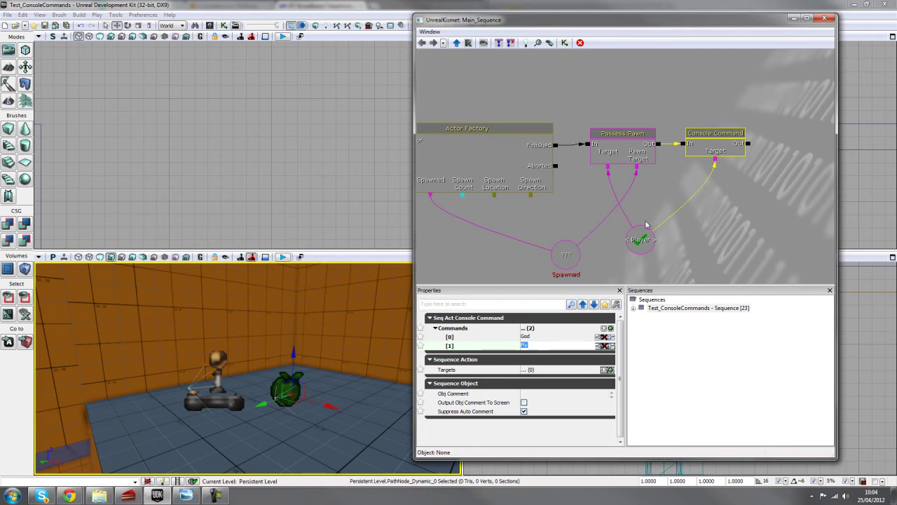
left_click(730, 243)
Examine the whole Kismet sequence, from the Player Spawned event through to the Possess Pawn and Console Command actions
scroll(729, 243, "down", 3)
left_click_drag(729, 243, 665, 255)
left_click(560, 229)
scroll(538, 231, "down", 2)
scroll(603, 234, "up", 1)
scroll(600, 237, "up", 2)
scroll(600, 237, "down", 3)
scroll(569, 244, "up", 3)
scroll(569, 244, "down", 3)
scroll(587, 241, "down", 2)
scroll(673, 246, "up", 2)
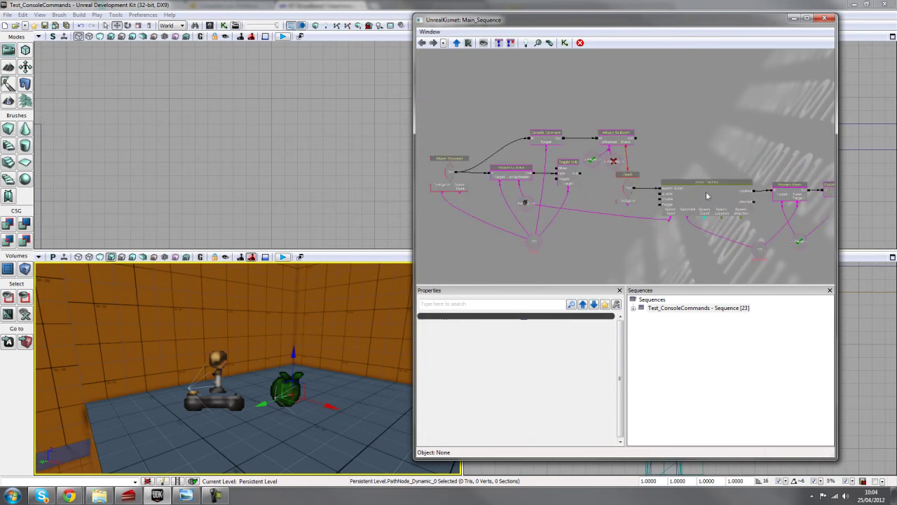
Select the material instance actor placed in front of the stone statue in the level
left_click_drag(744, 97, 643, 144)
scroll(641, 144, "up", 3)
right_click_drag(283, 304, 93, 302)
left_click_drag(283, 304, 300, 242)
left_click_drag(249, 326, 267, 300)
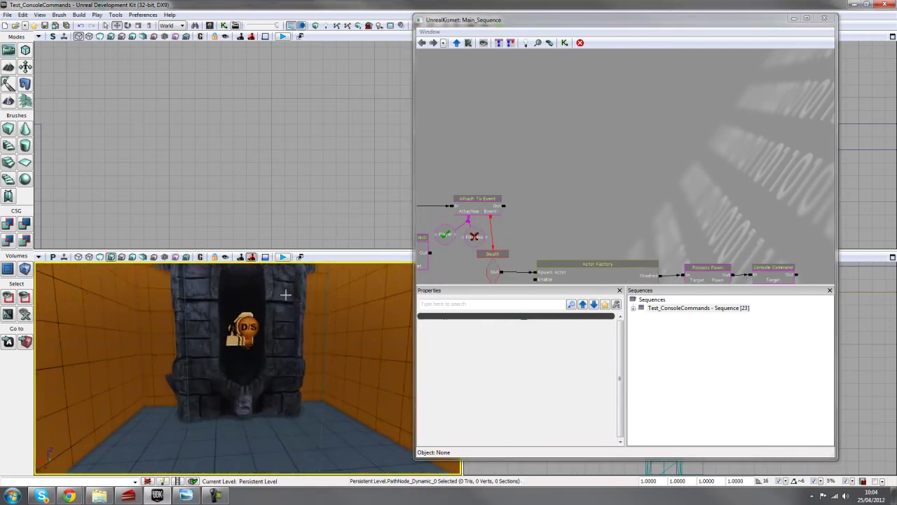
left_click_drag(603, 178, 601, 187)
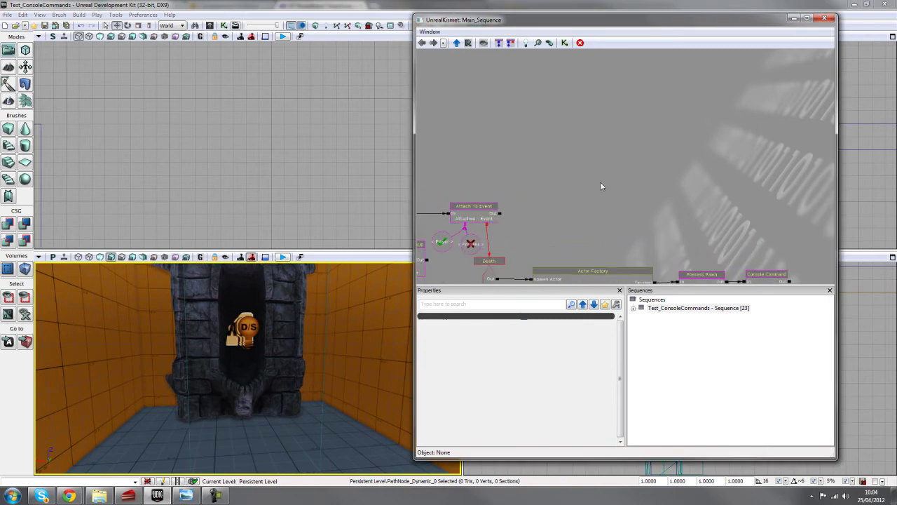
left_click(233, 342)
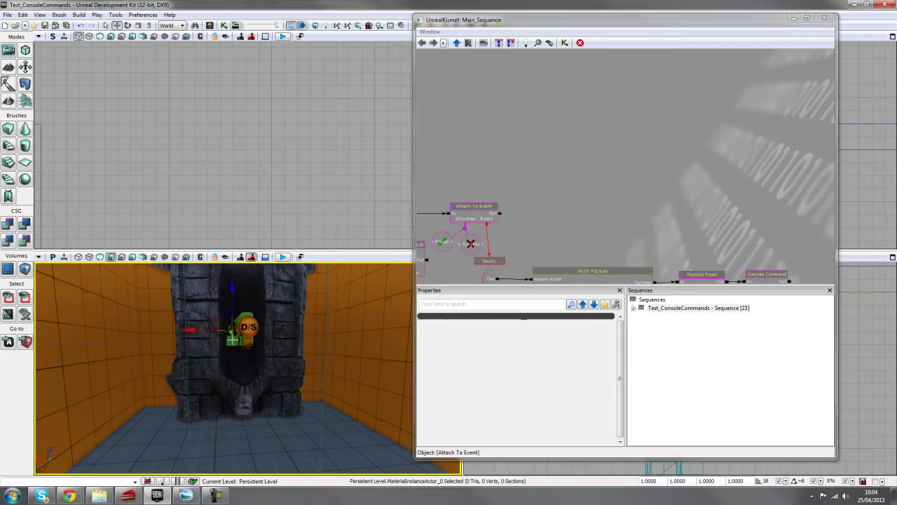
Add a new Matinee to the sequence in the empty space above the Actor Factory action
left_click(599, 164)
left_click_drag(572, 163, 600, 111)
scroll(601, 110, "up", 2)
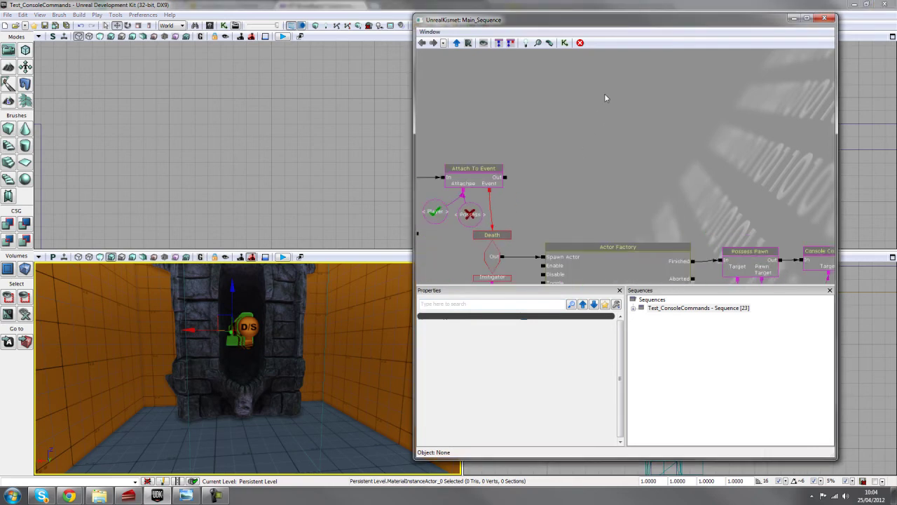
left_click(605, 93)
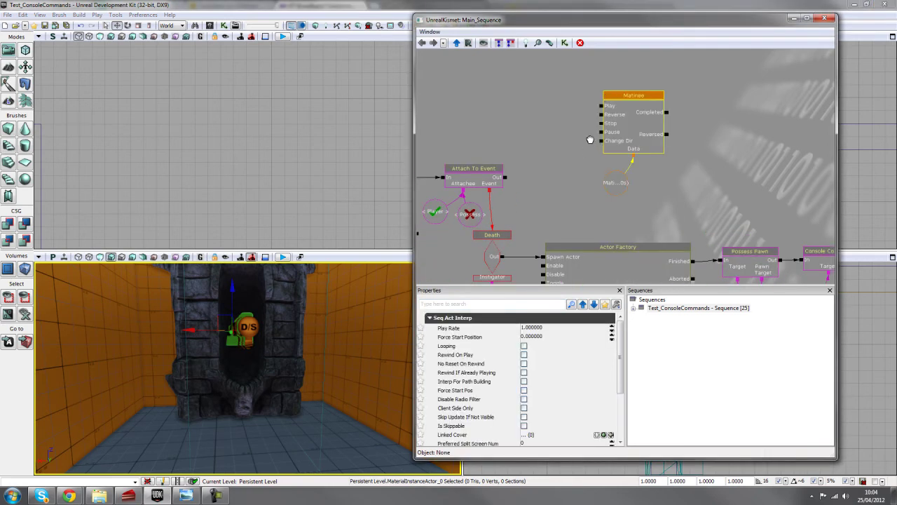
scroll(591, 140, "up", 1)
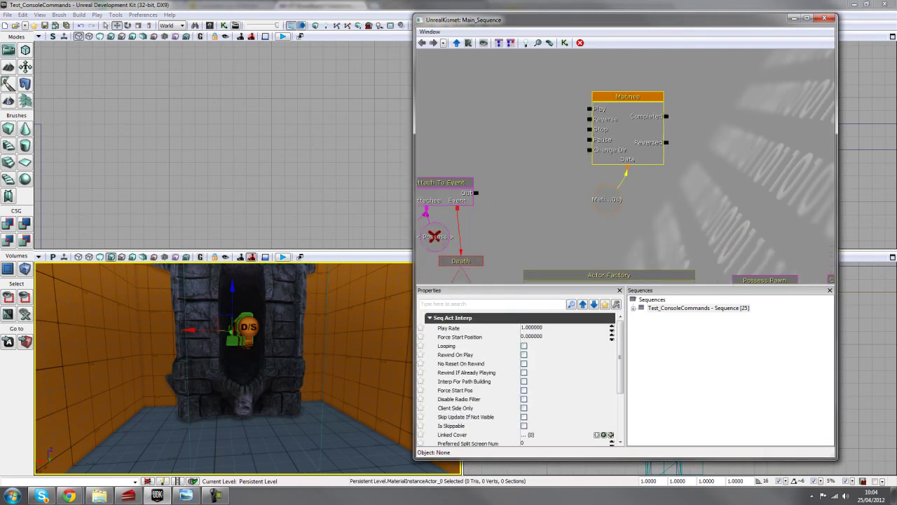
right_click(540, 104)
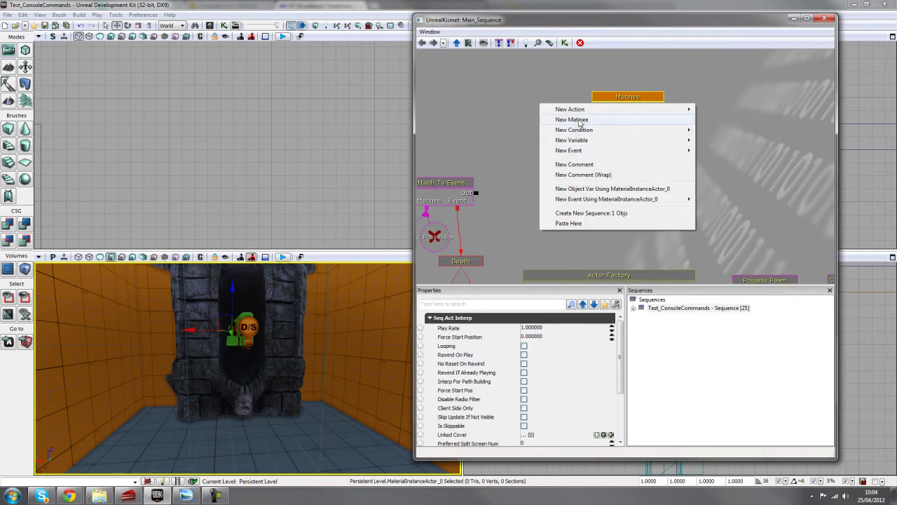
left_click(492, 151)
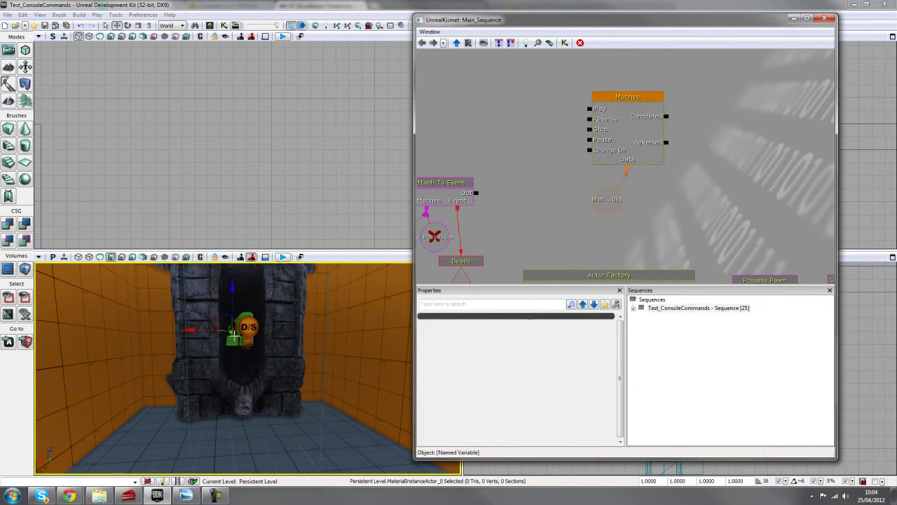
left_click(610, 134)
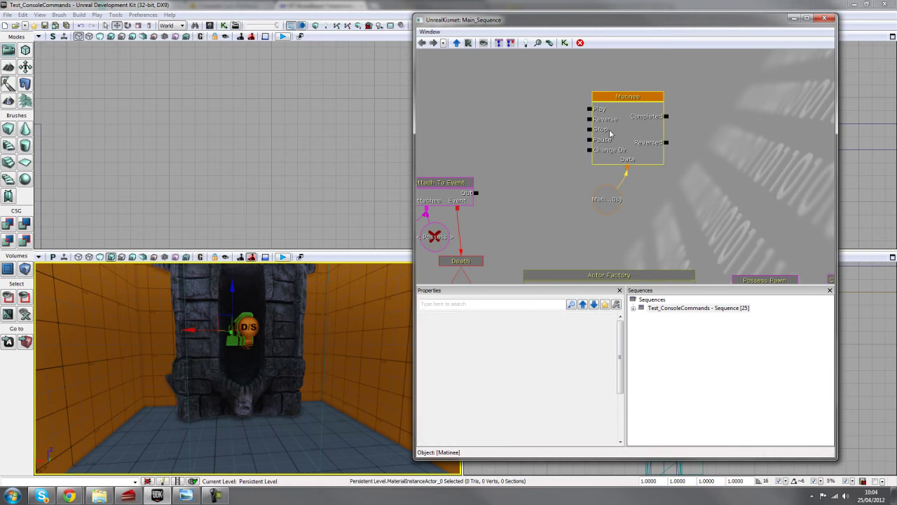
Open the new Matinee for editing and add a group named MI for the selected material instance actor
double_click(610, 134)
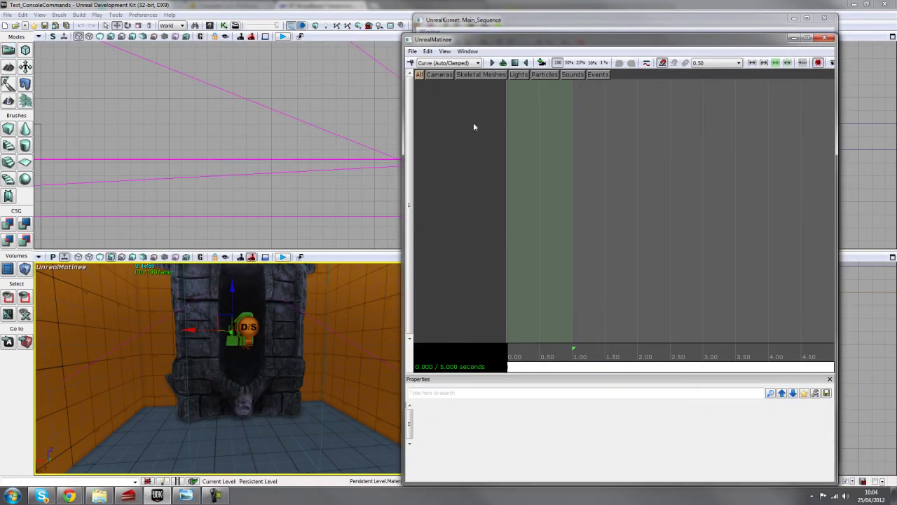
right_click(456, 163)
left_click(492, 182)
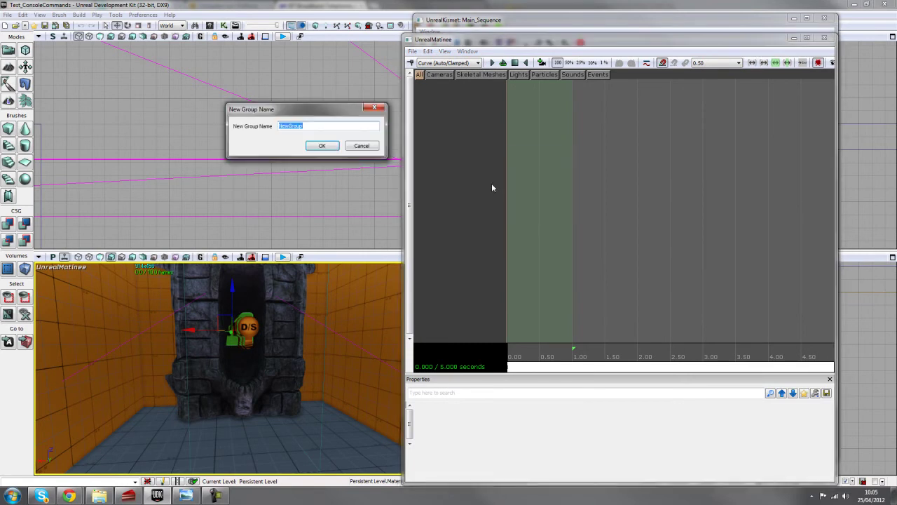
type("M1")
key("Return")
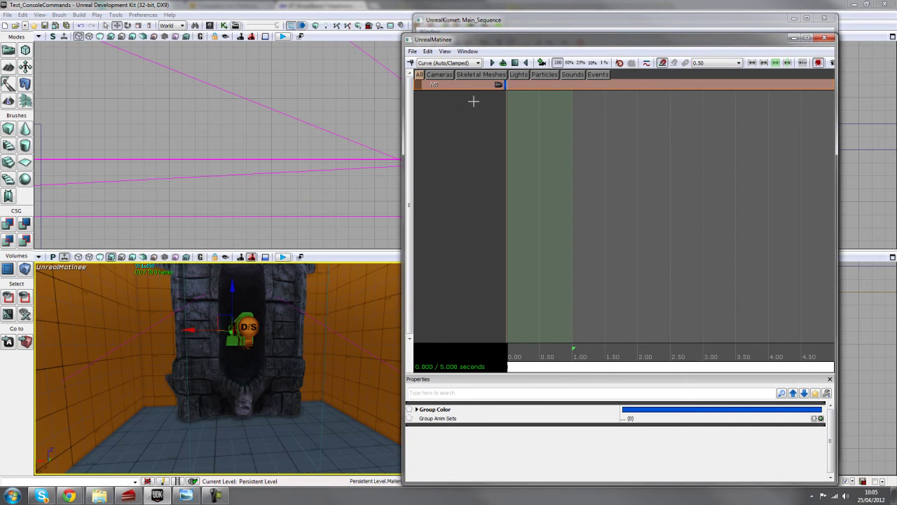
Add a Float Material Param track to the MI group
left_click(469, 132)
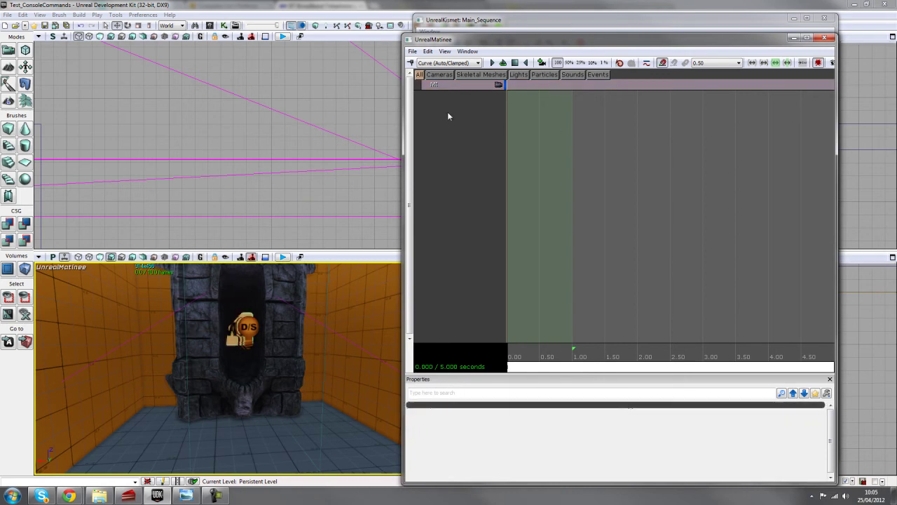
left_click(469, 85)
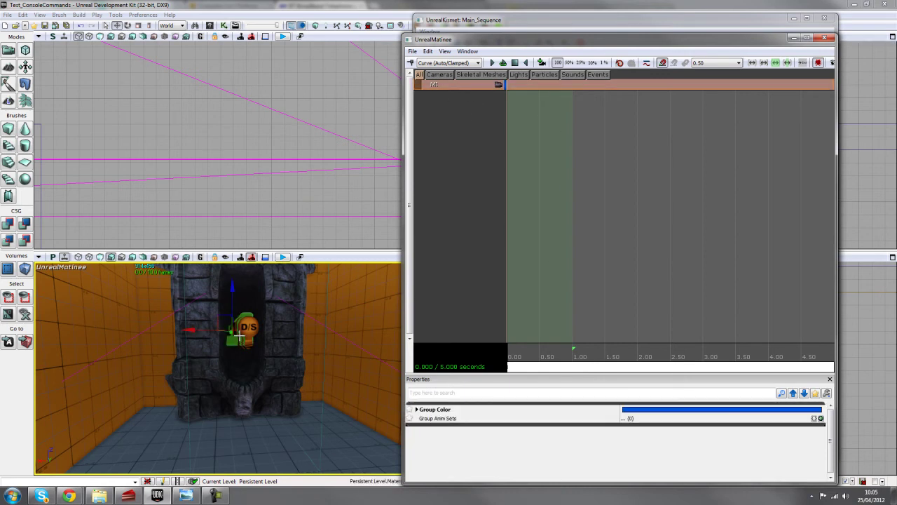
left_click(471, 177)
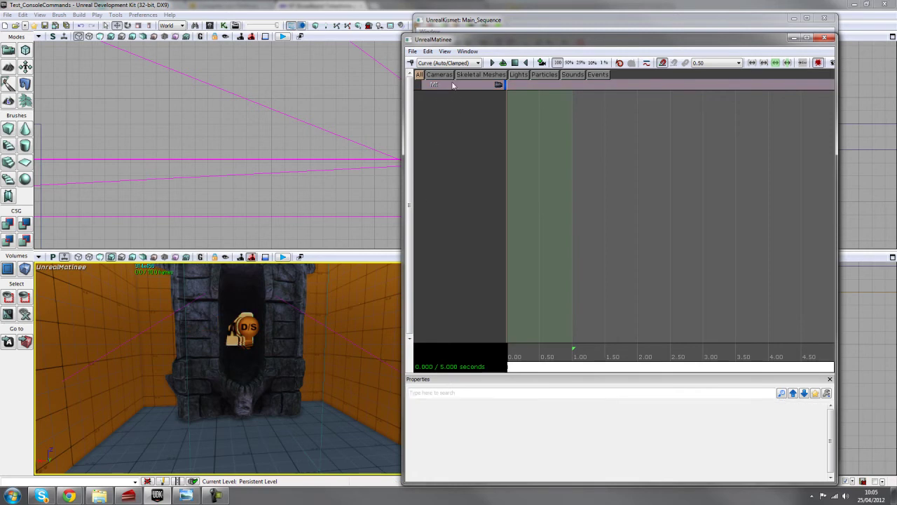
left_click(455, 84)
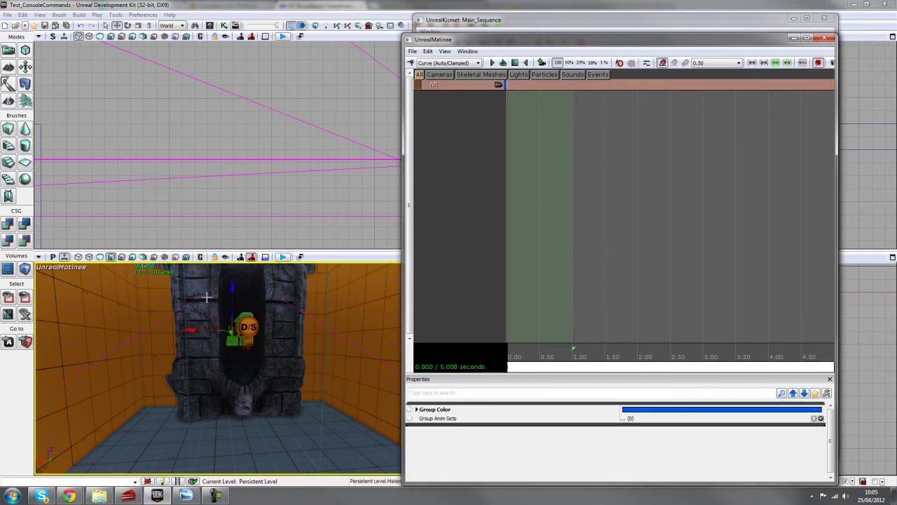
right_click(465, 84)
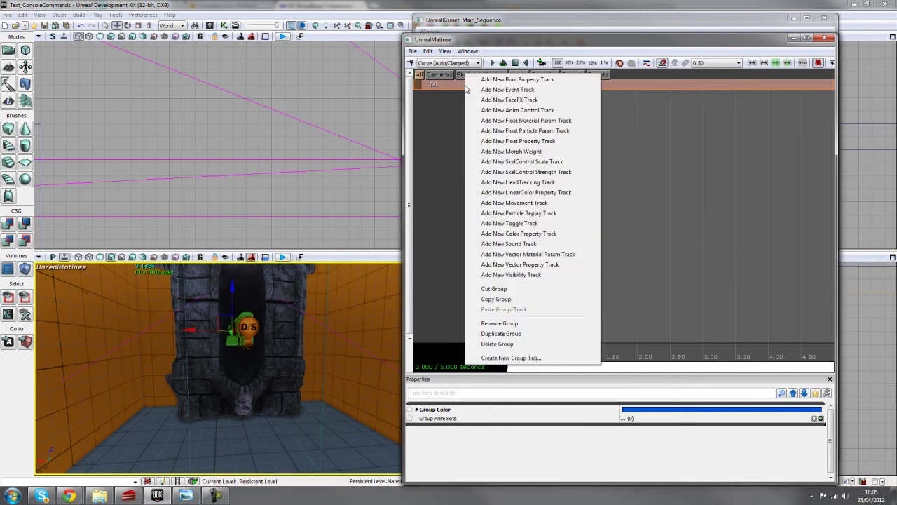
left_click(556, 121)
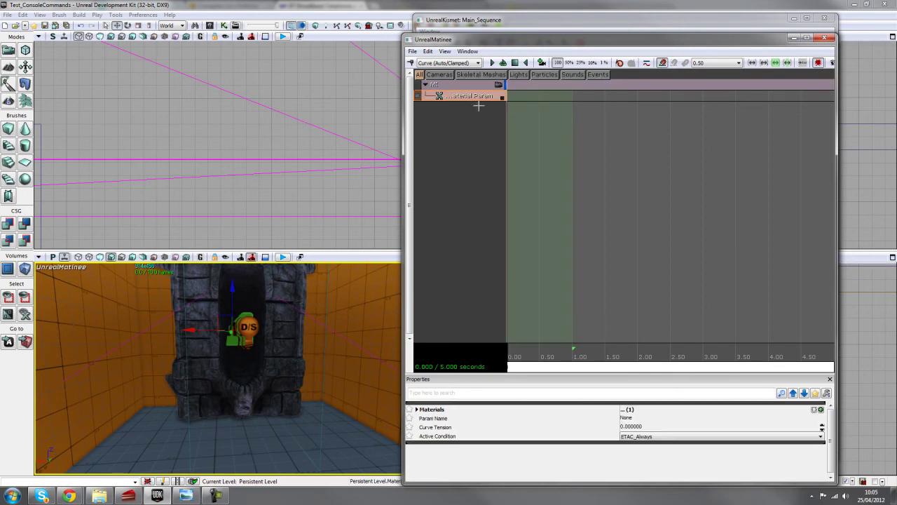
Set the Float Material Param track's Param Name to Fire
left_click(626, 418)
type("P")
key("Return")
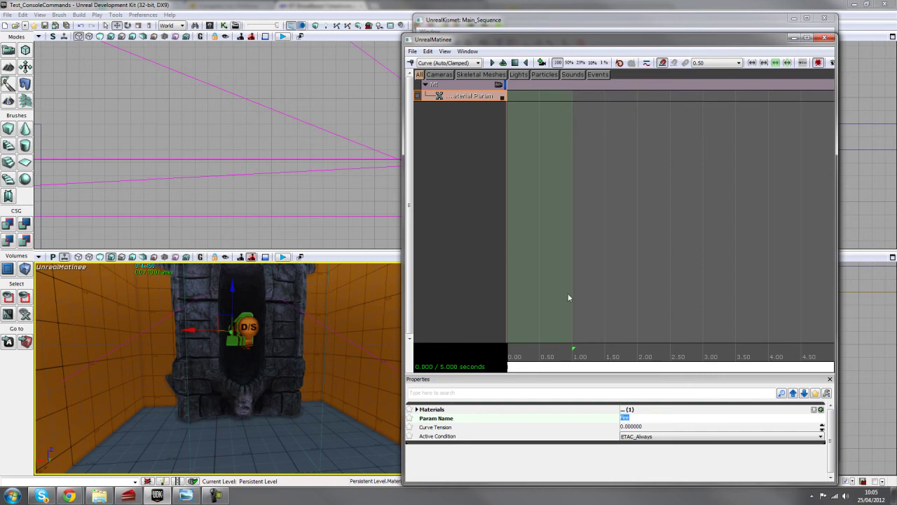
Check the scalar parameter names in the M_Statue_01_INST material instance, then close it and the Content Browser
left_click(209, 26)
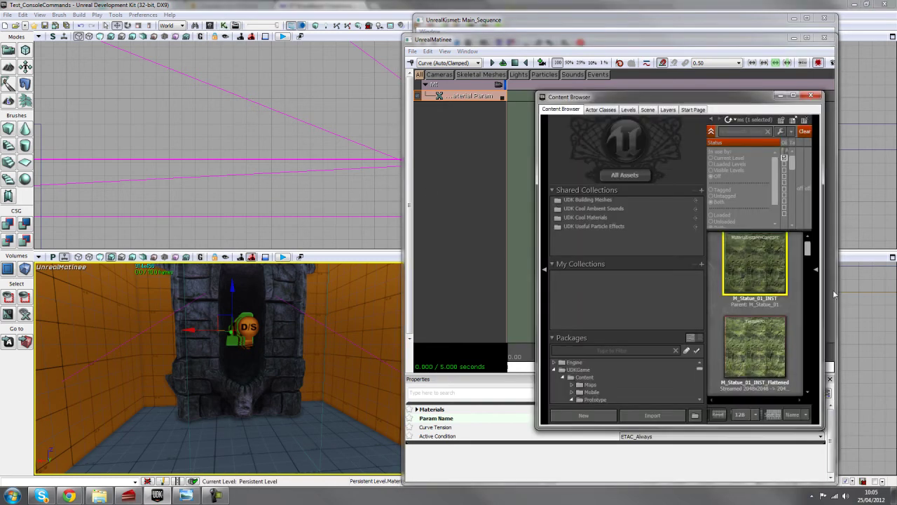
double_click(756, 254)
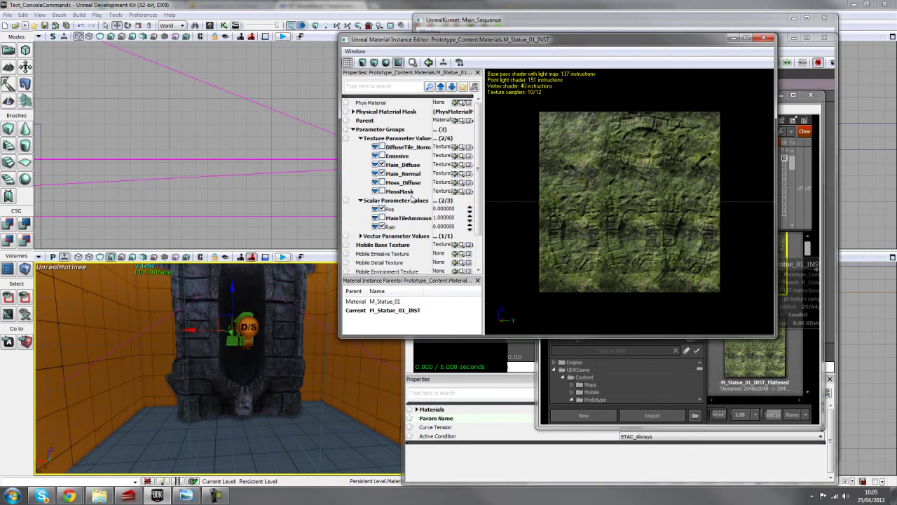
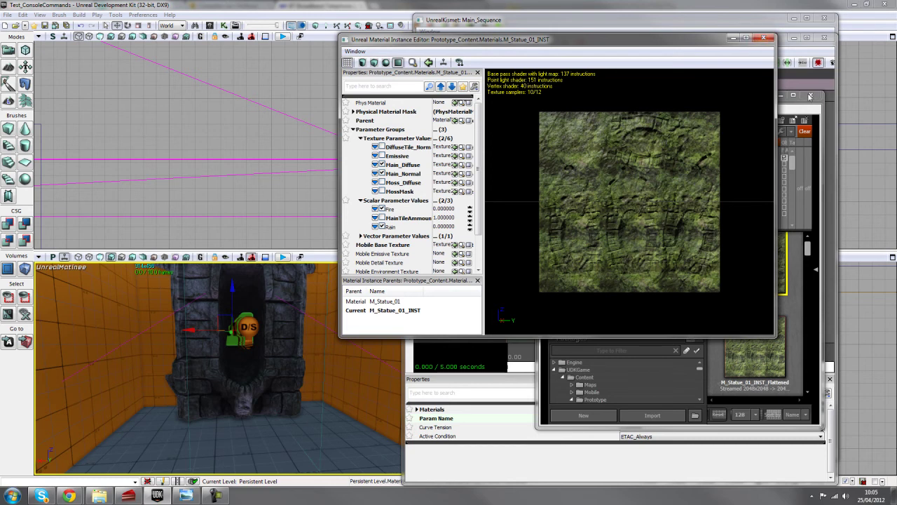
left_click(810, 96)
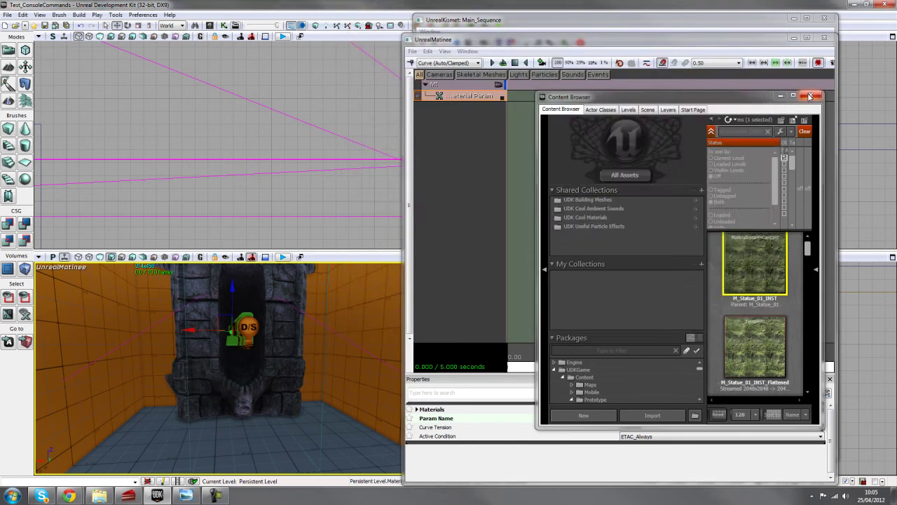
left_click(809, 97)
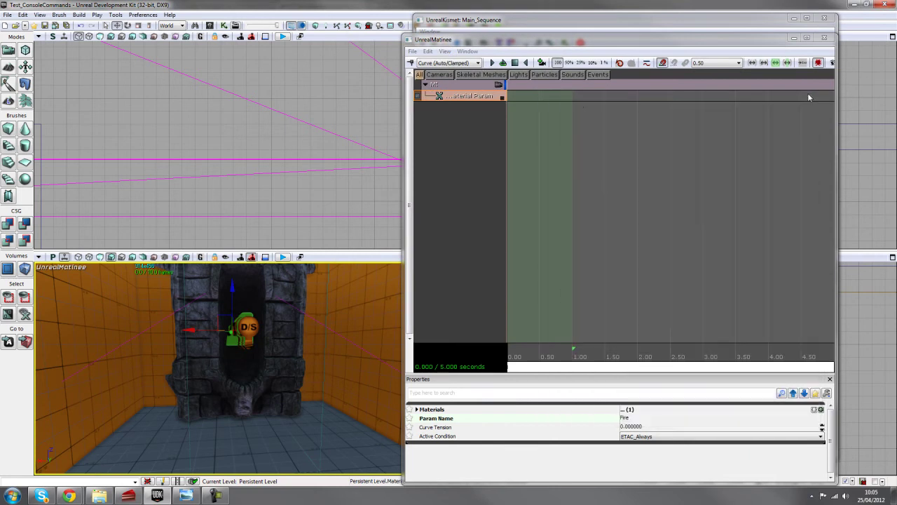
Shorten the Matinee's total length to 1.00 second
left_click(627, 418)
scroll(568, 361, "down", 3)
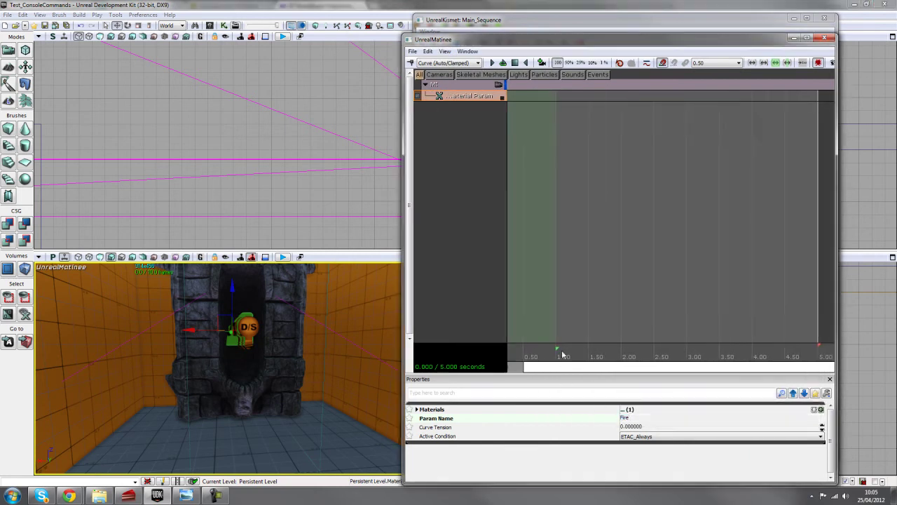
mouse_move(682, 344)
left_mouse_down()
mouse_move(555, 351)
mouse_move(500, 375)
mouse_move(532, 355)
mouse_move(500, 357)
left_mouse_up()
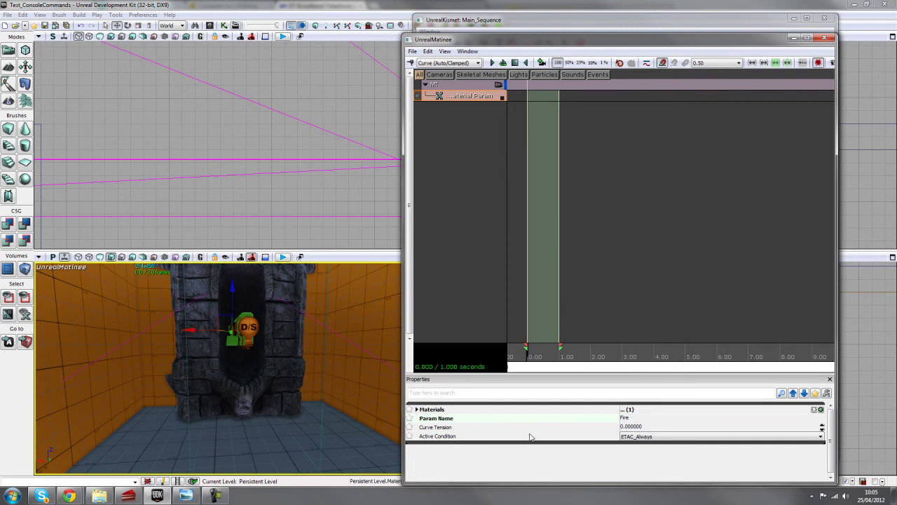
Add keys to the Float Material Param track at 0.00 and 1.00 seconds
key("Return")
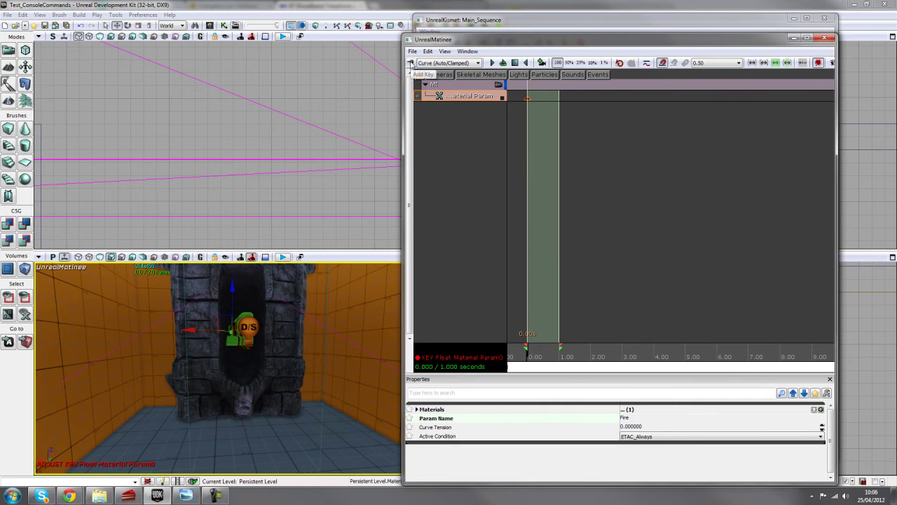
left_click_drag(547, 354, 628, 362)
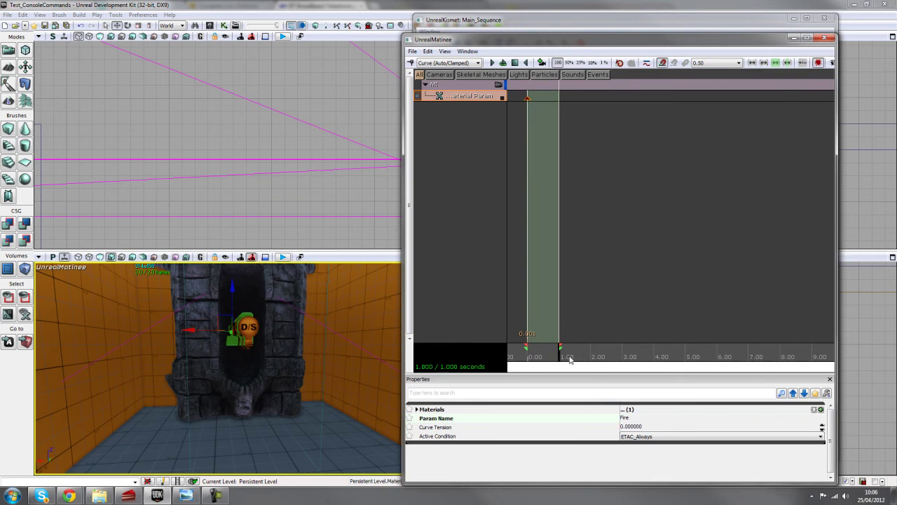
key("Return")
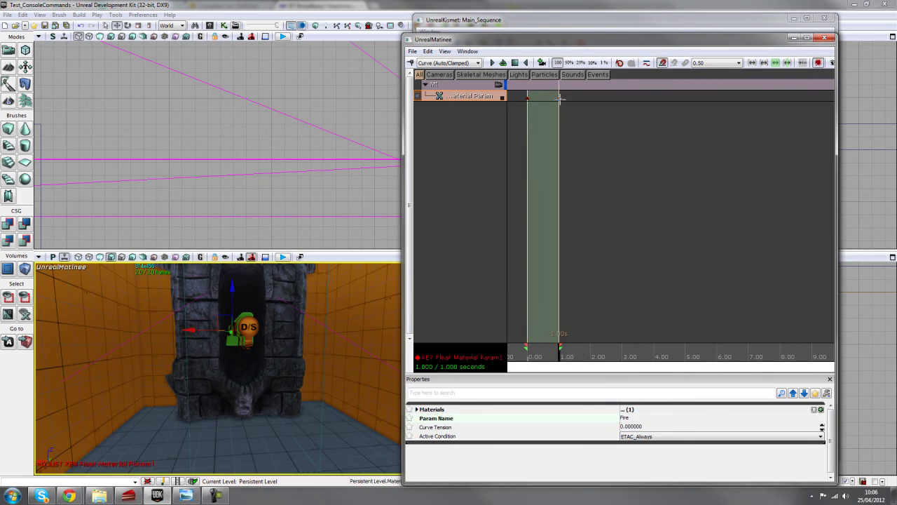
Set the value of the Float Material Param key at 1.00 second to 1
right_click(561, 97)
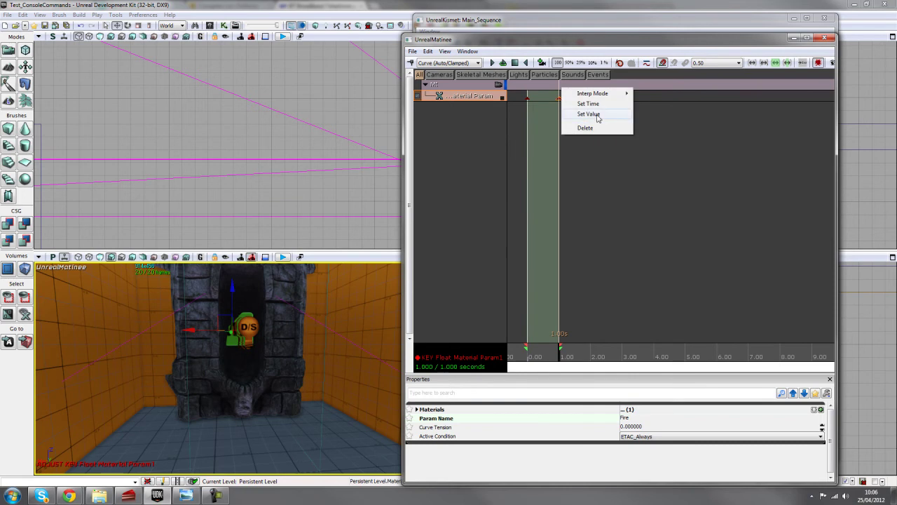
left_click(589, 114)
type("1")
key("Return")
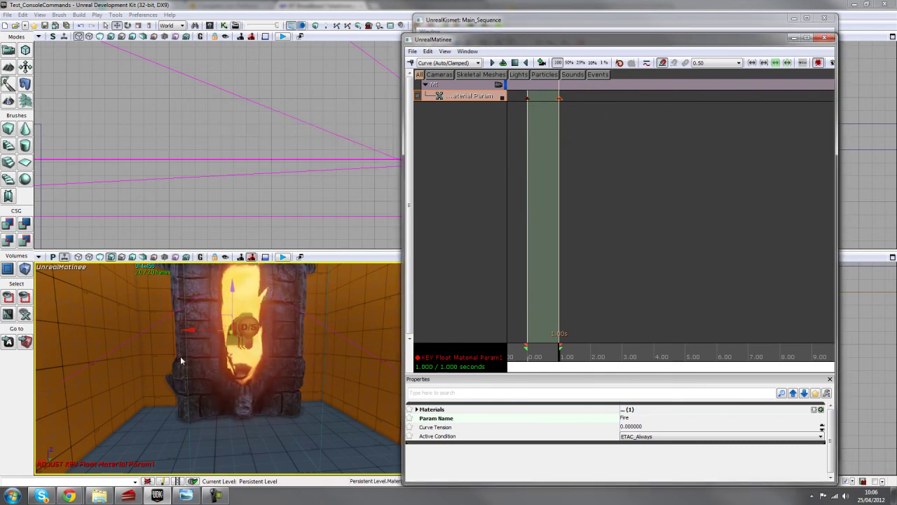
Scrub the Matinee timeline to preview the statue's Fire parameter animation, and return to the Kismet sequence
left_click_drag(541, 360, 578, 358)
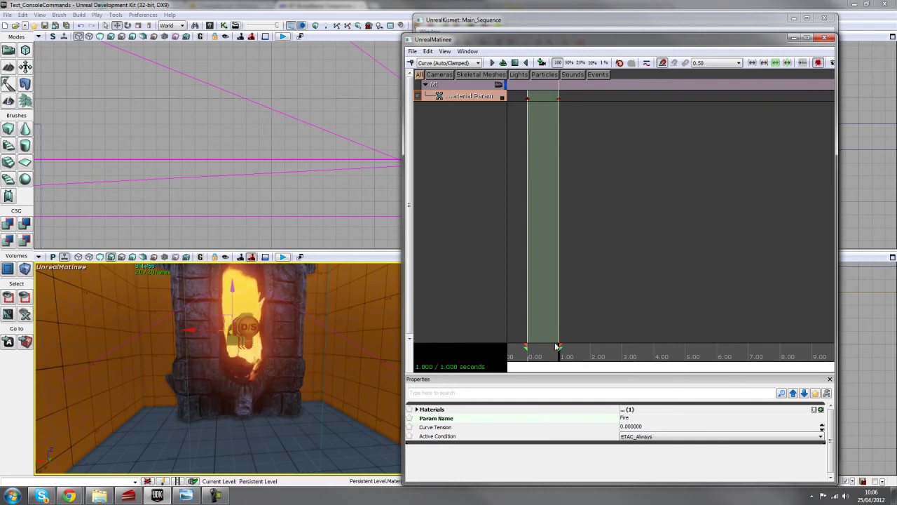
left_click_drag(554, 358, 577, 357)
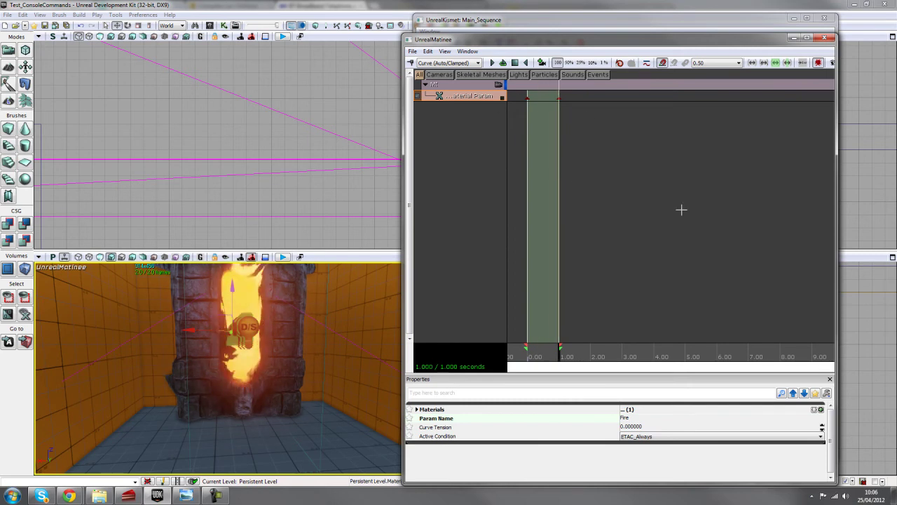
left_click(825, 40)
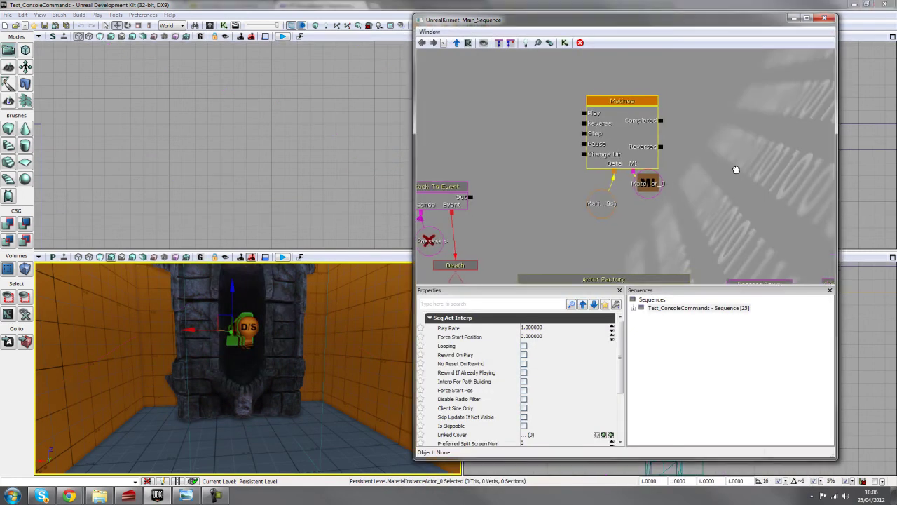
left_click_drag(737, 179, 740, 128)
scroll(741, 128, "down", 2)
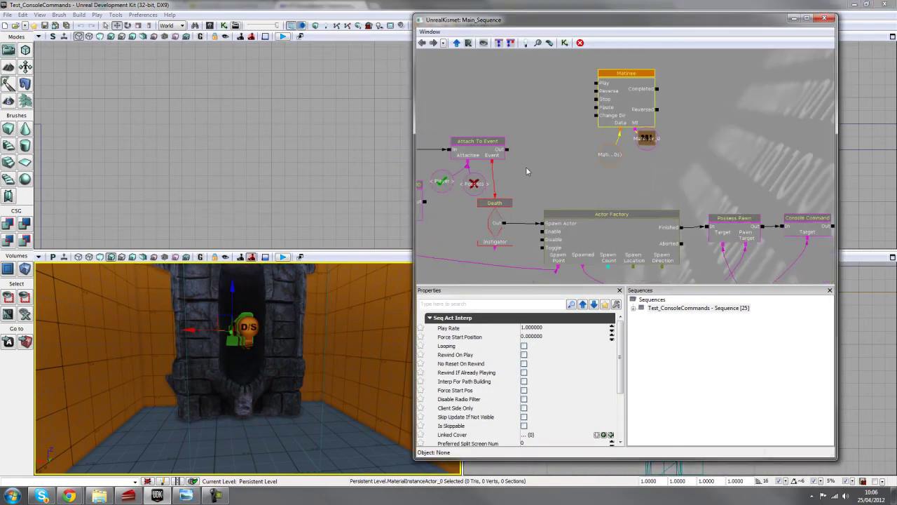
Connect the Death event's Out output to the Matinee's Play input in the Kismet sequence
left_click_drag(526, 166, 528, 182)
left_click_drag(505, 239, 598, 100)
scroll(559, 184, "down", 2)
left_click_drag(556, 189, 559, 174)
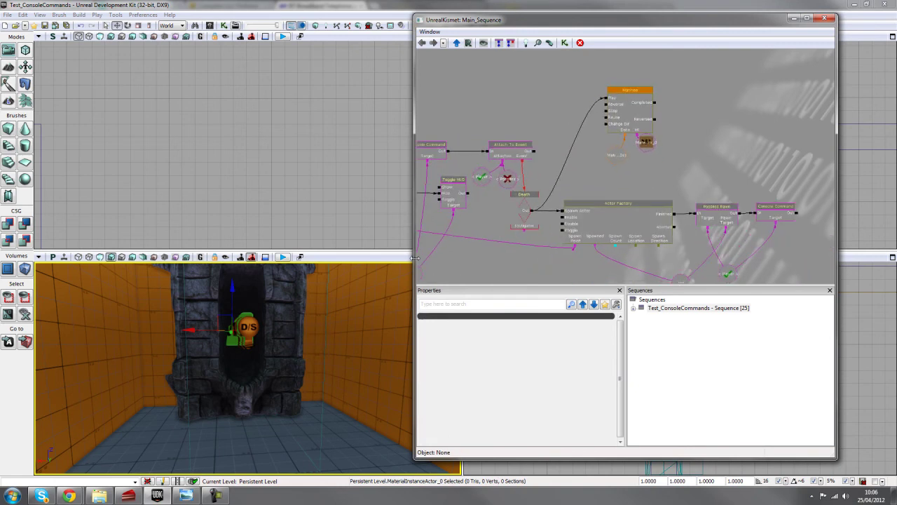
Select the movable point light in front of the statue and add a Toggle action beside the Matinee in Kismet
left_click_drag(725, 120, 647, 166)
scroll(647, 167, "up", 1)
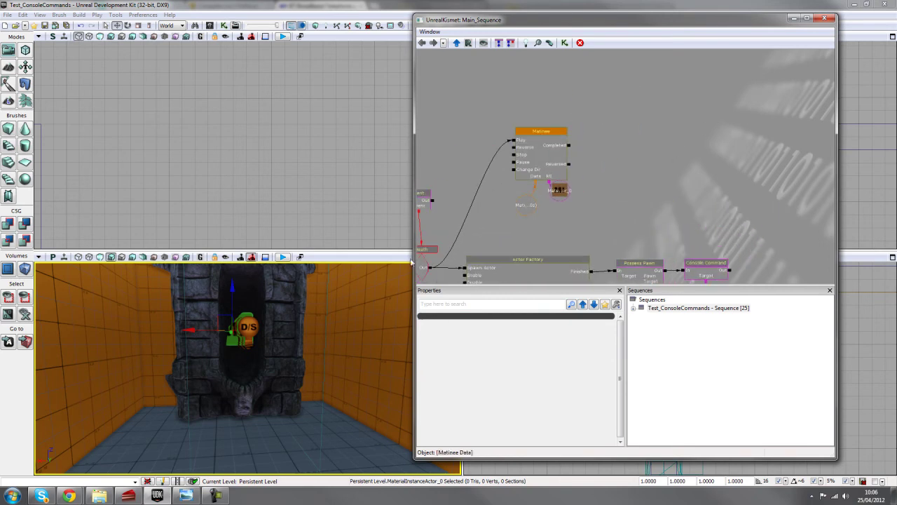
left_click(244, 328)
left_click(624, 146)
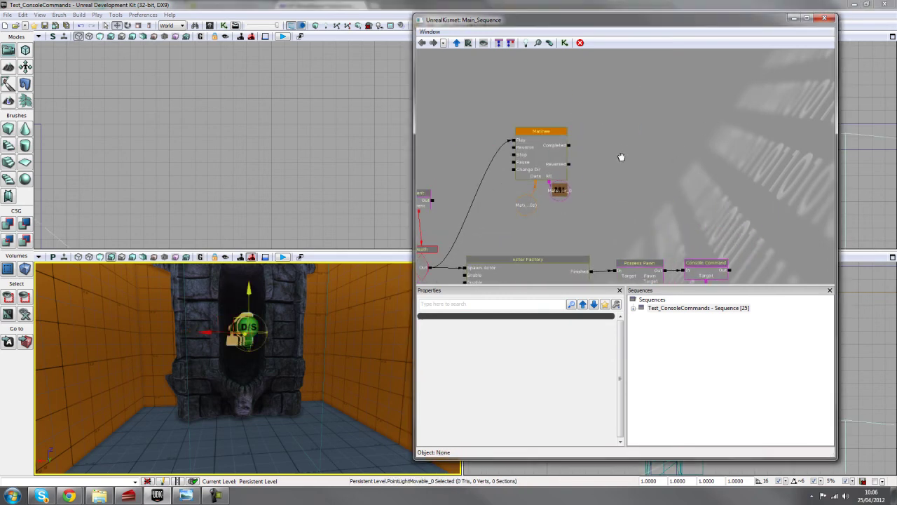
scroll(624, 145, "up", 1)
left_click_drag(606, 176, 626, 164)
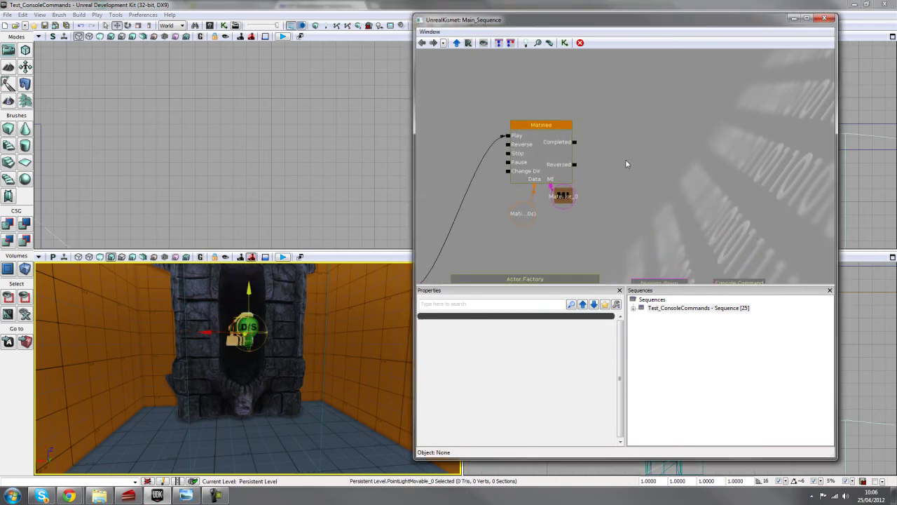
left_click(635, 136)
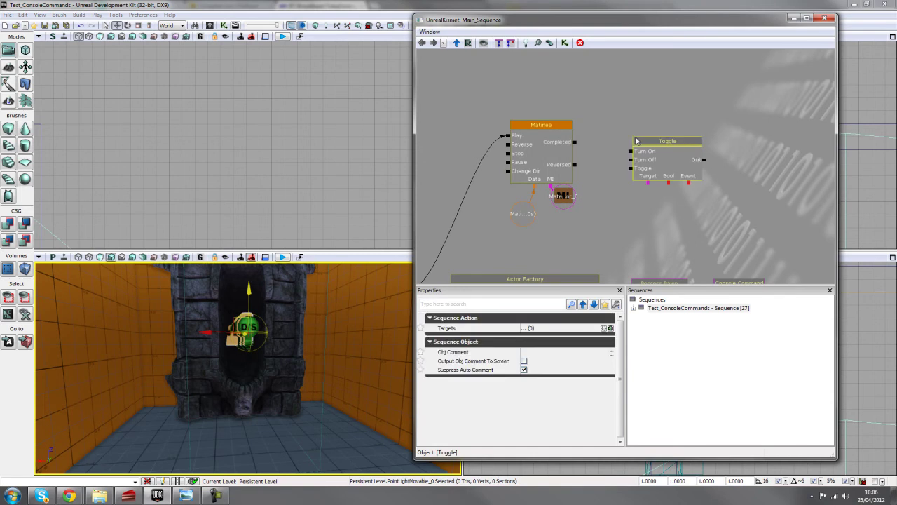
Connect the Matinee's Completed output to the Toggle's Turn On input and assign PointLightMovable_0 as the Toggle's target
scroll(608, 201, "up", 2)
left_click_drag(565, 146, 630, 160)
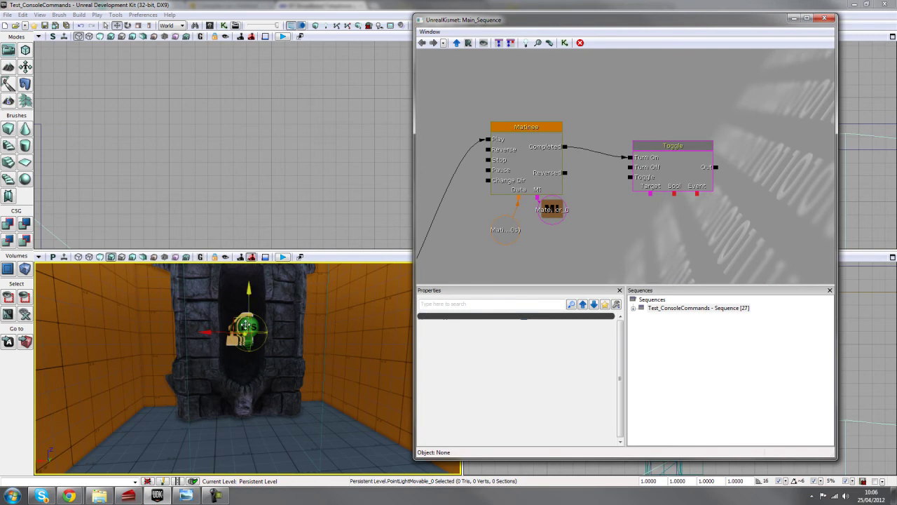
right_click(650, 196)
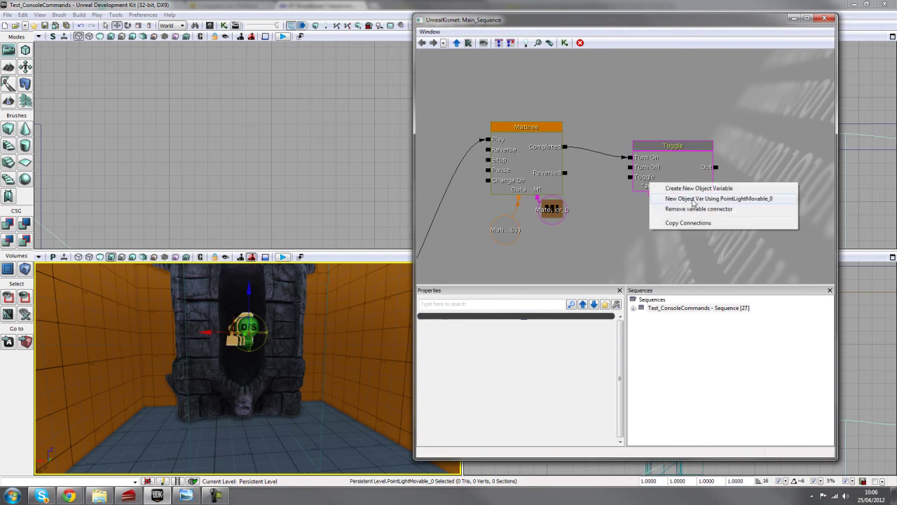
left_click(693, 200)
left_click(699, 246)
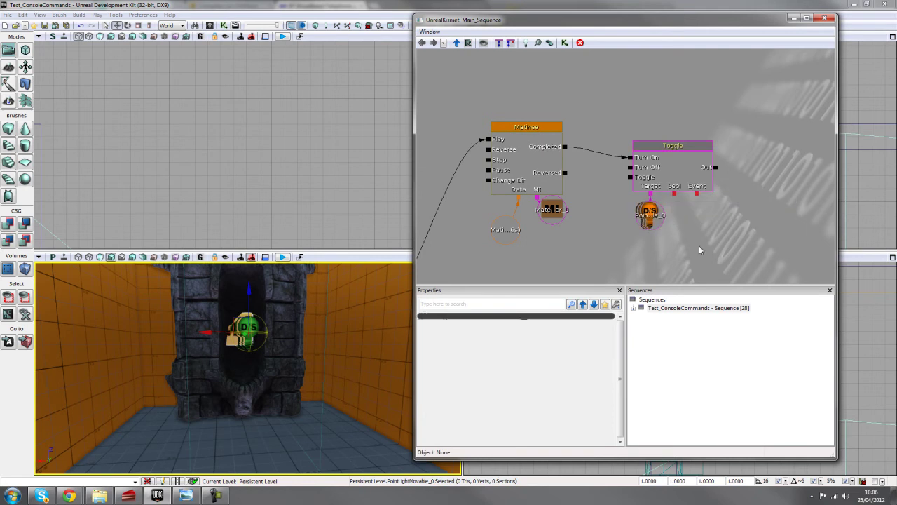
Play the level in the editor preview and move the player around the red doorway to test the Kismet setup
left_click_drag(200, 397, 222, 455)
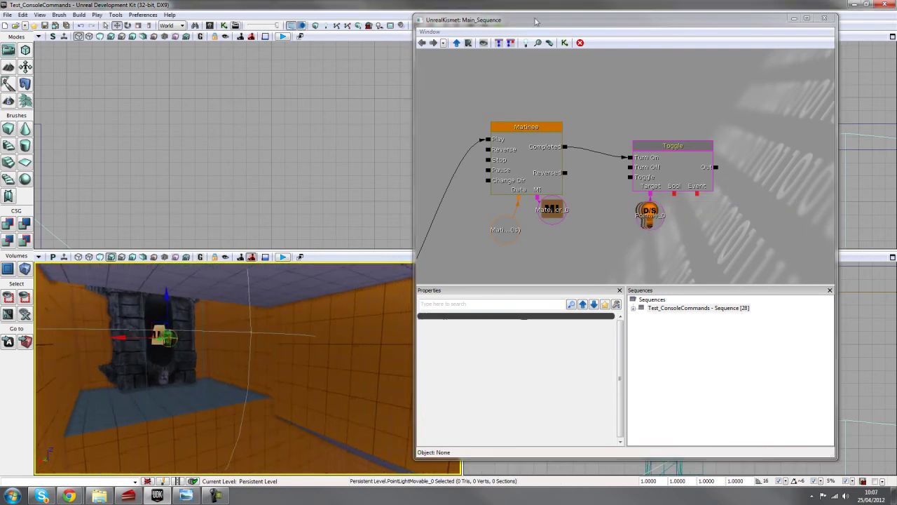
left_click_drag(502, 21, 504, 67)
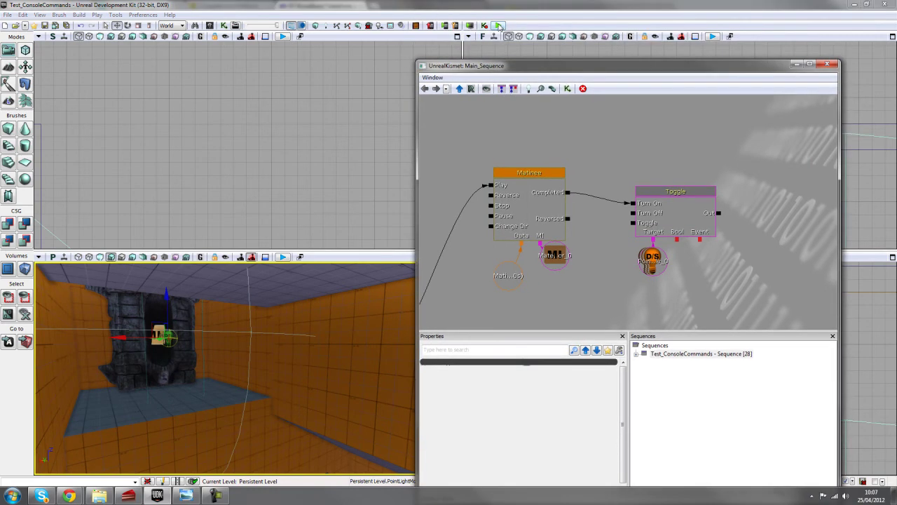
left_click(498, 26)
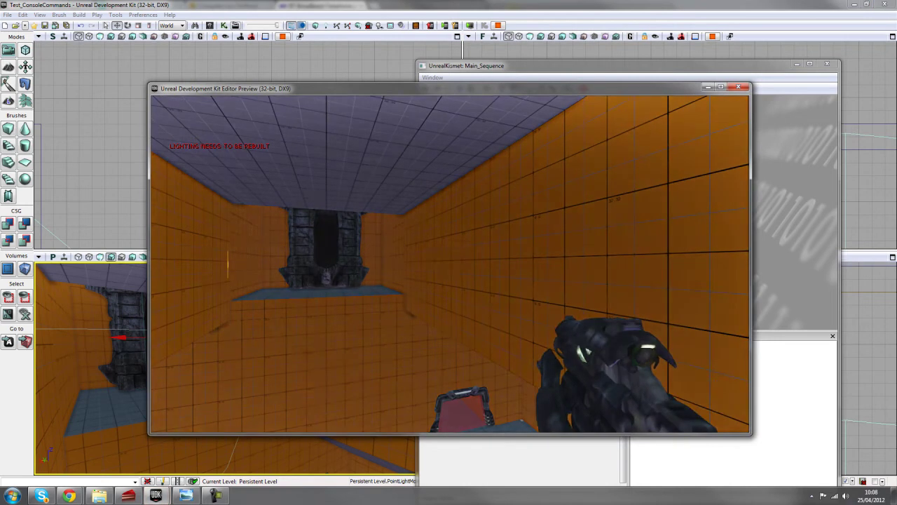
key("w")
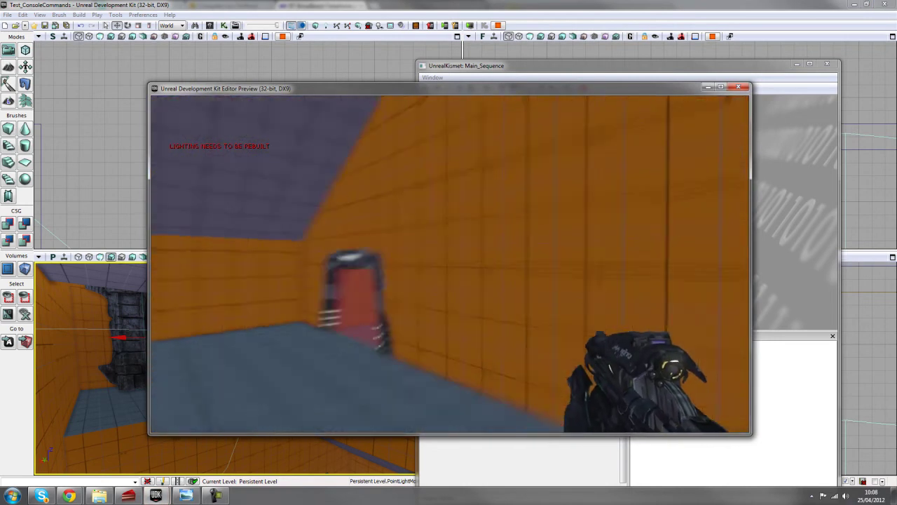
key("w")
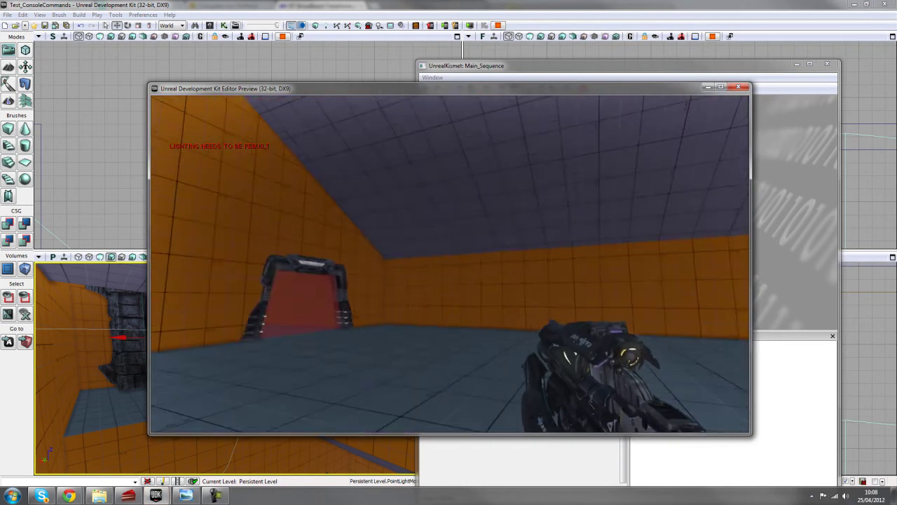
key("w")
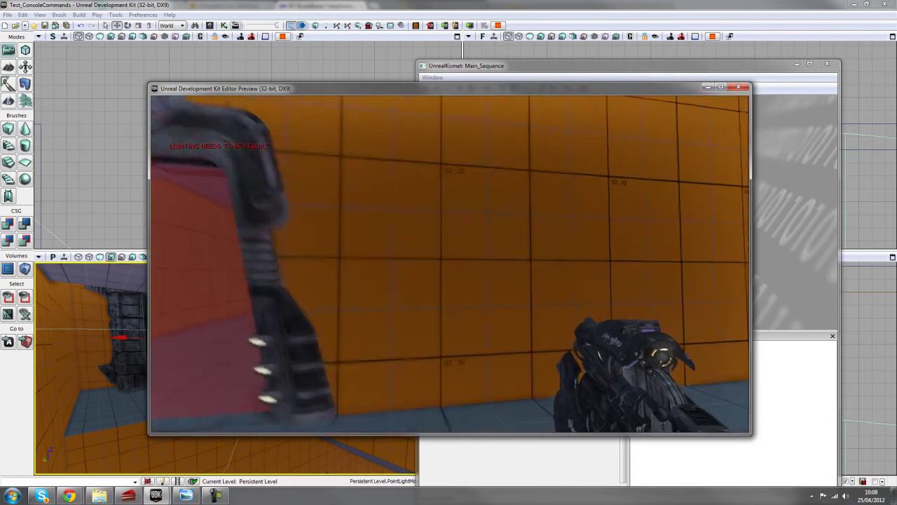
key("a")
key("w")
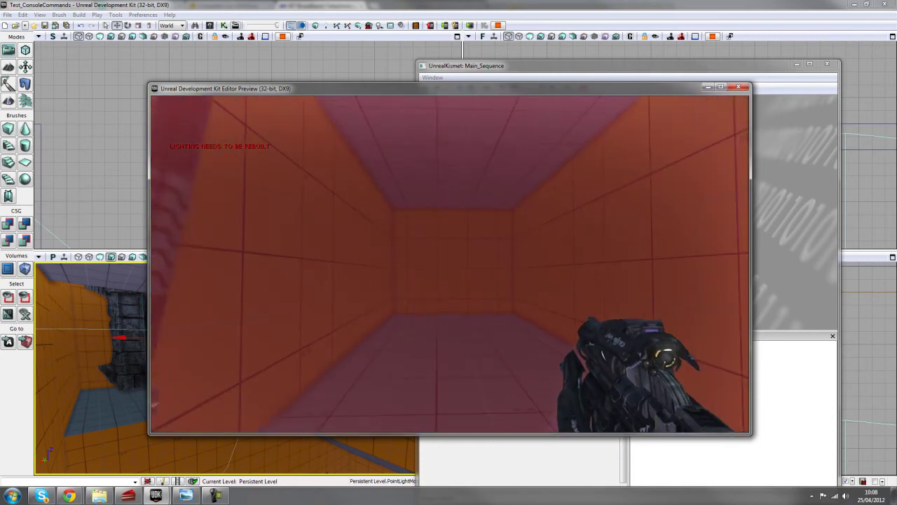
key("s")
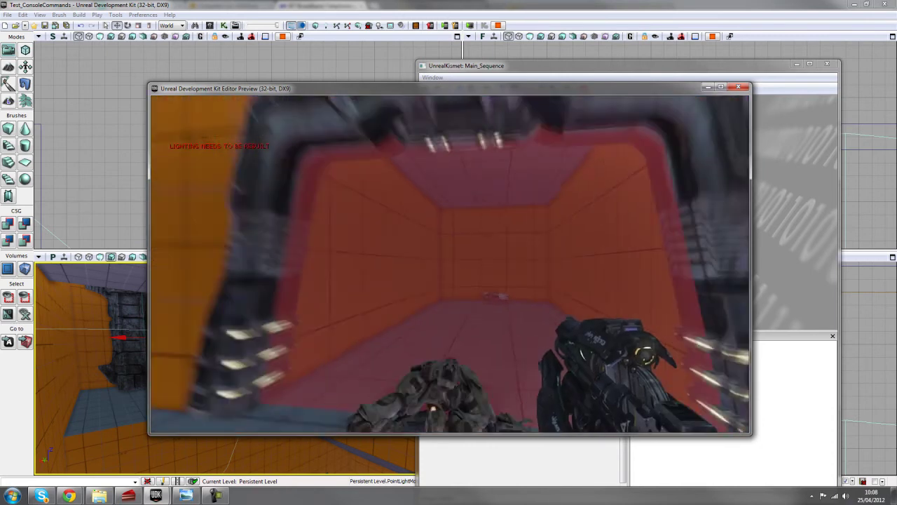
key("s")
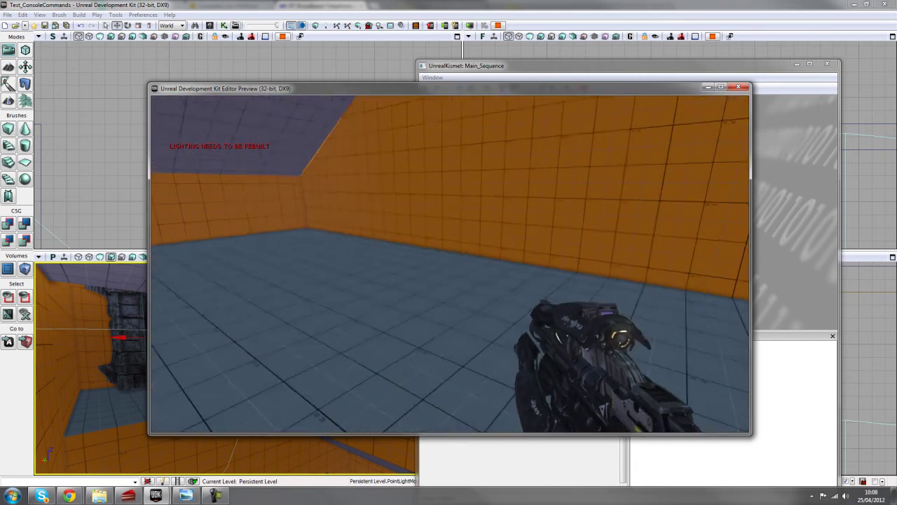
Play-test the level by jumping around the room and approaching the fiery stone portal, and exit the preview
mouse_move(450, 264)
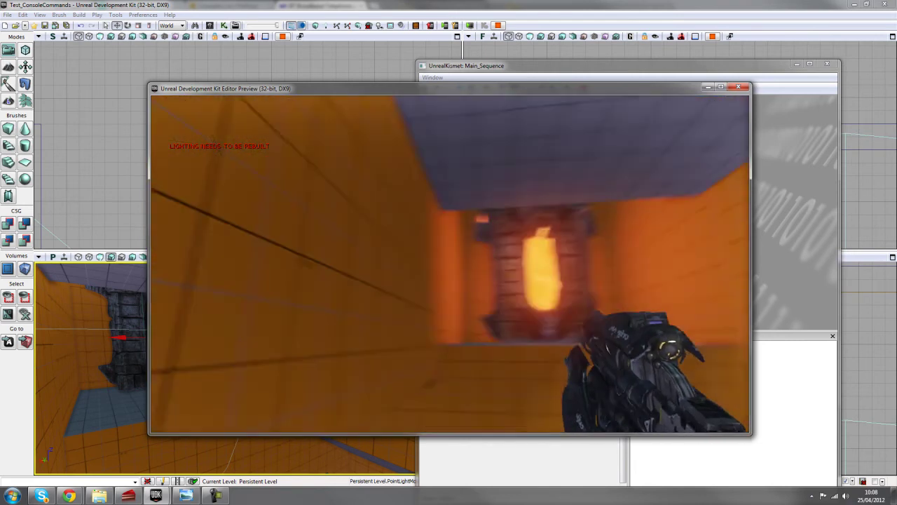
key("space")
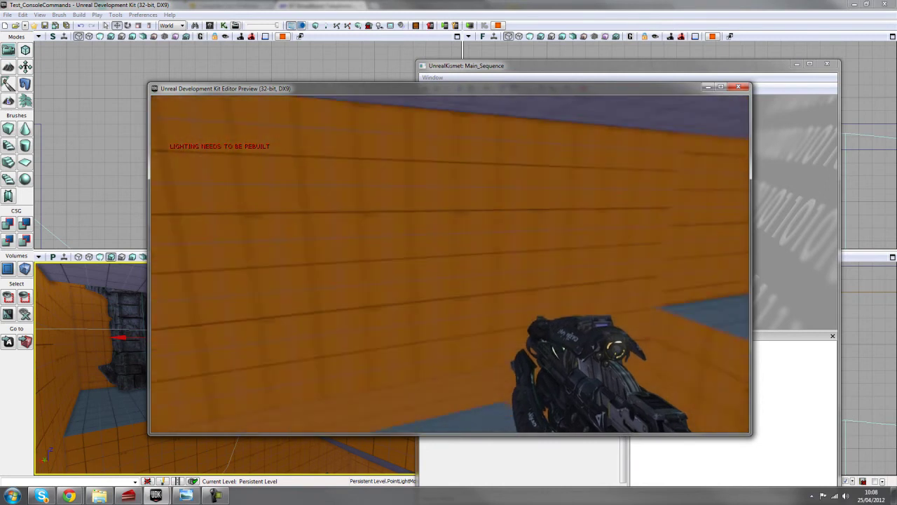
key("w")
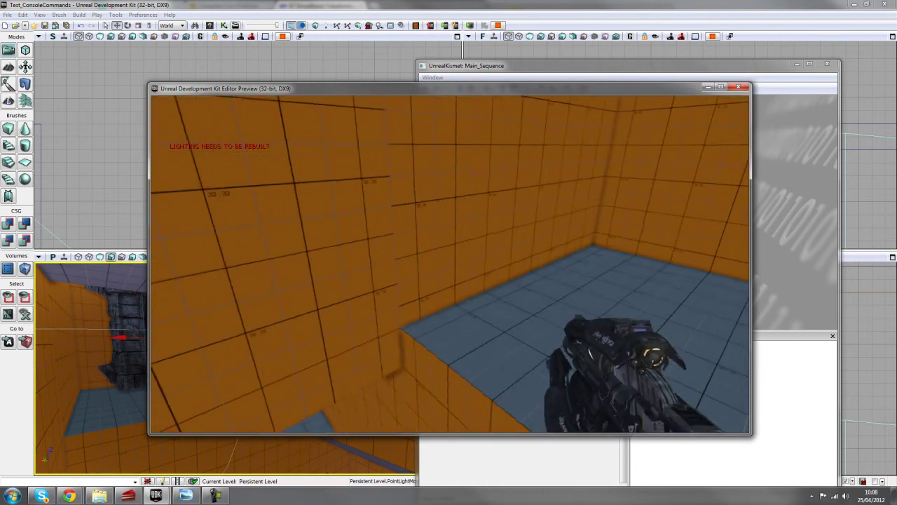
key("w")
key("space")
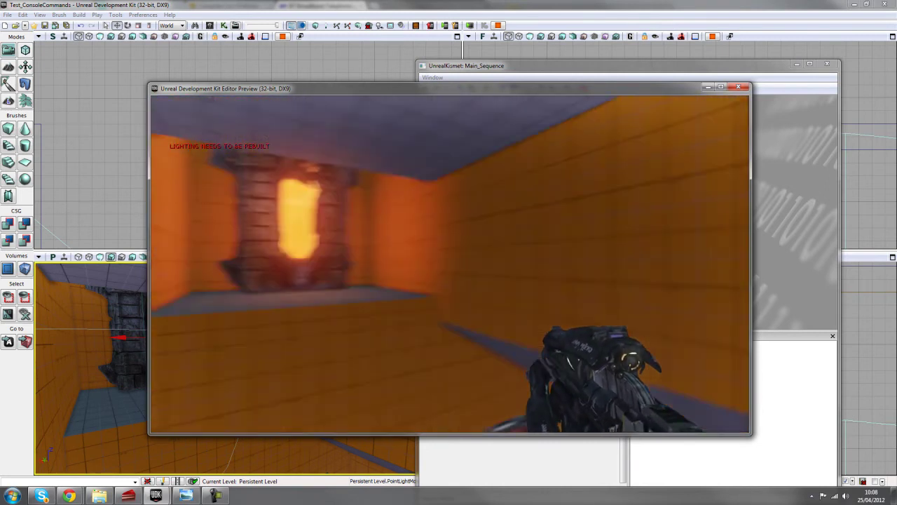
key("w")
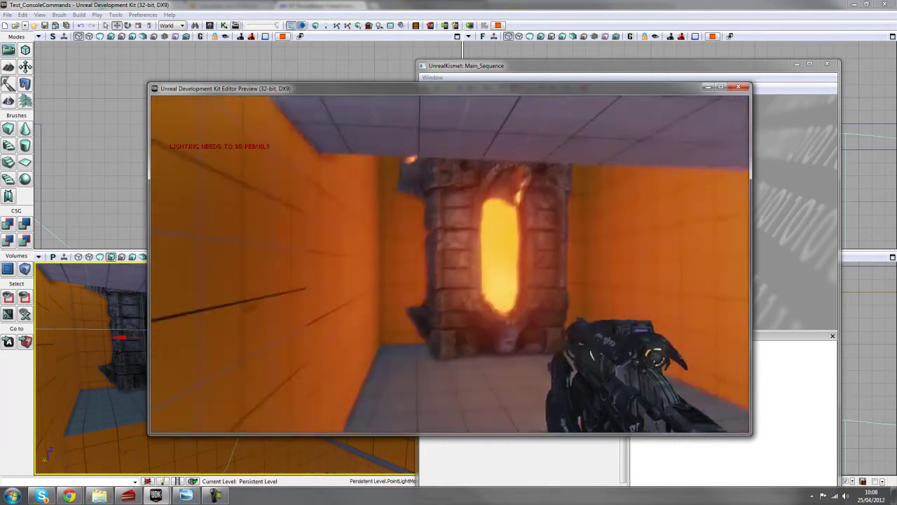
key("w")
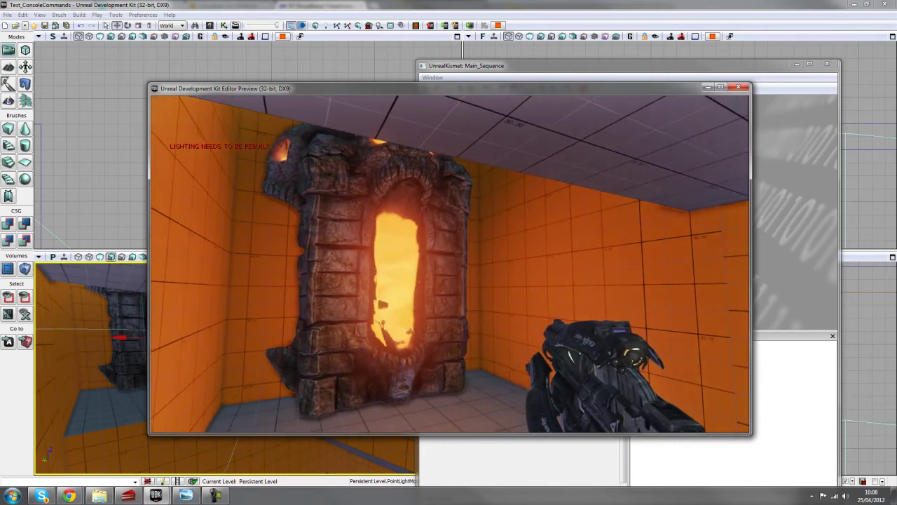
key("w")
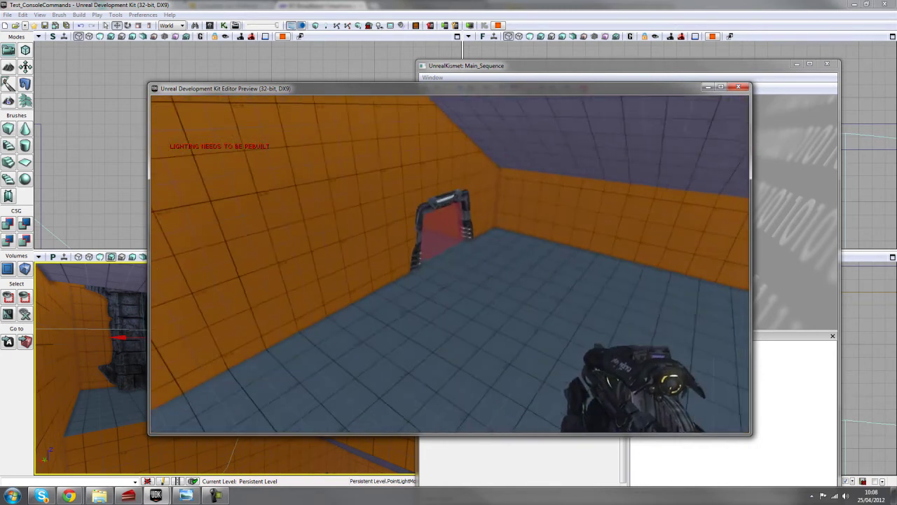
key("Escape")
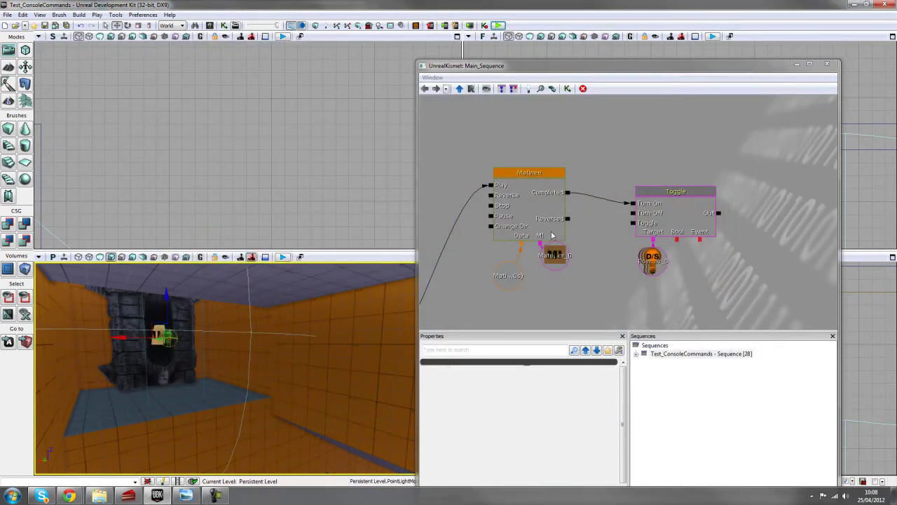
Turn off Give Default Inventory on the Actor Factory and remove UTWeap_LinkGun from its Inventory List
scroll(495, 218, "down", 5)
left_click_drag(575, 267, 582, 175)
scroll(583, 201, "up", 3)
left_click(585, 202)
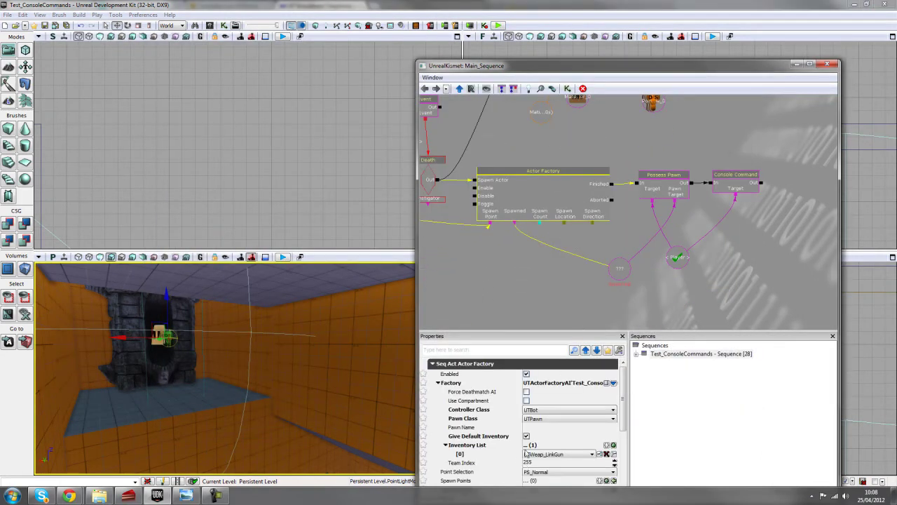
left_click(526, 435)
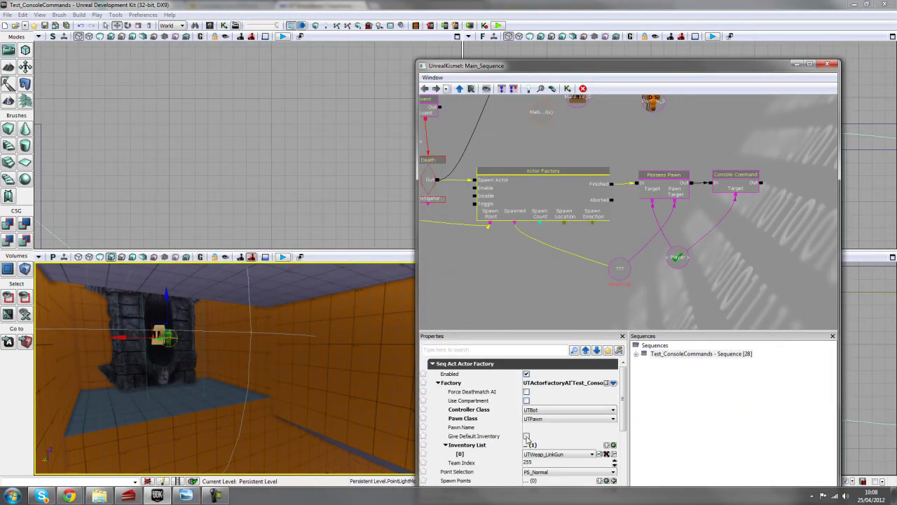
left_click(607, 453)
scroll(520, 298, "down", 4)
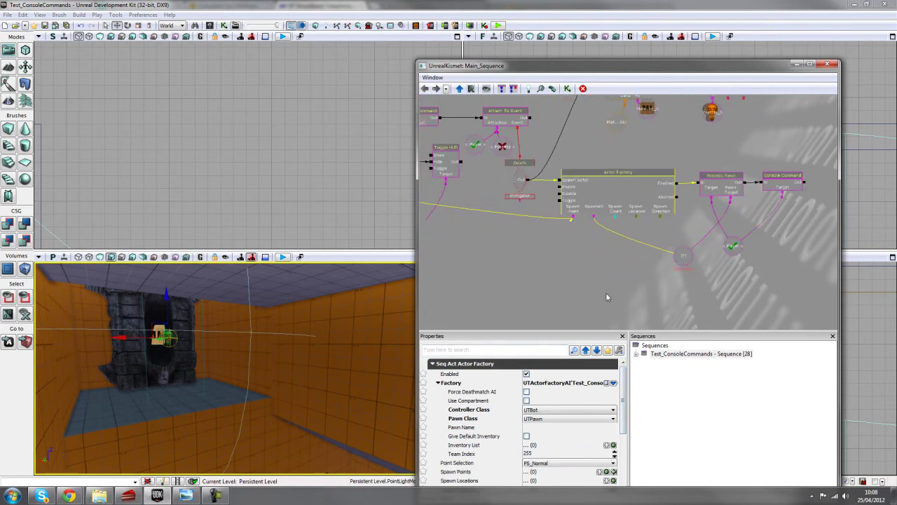
left_click(625, 282)
Examine the Kismet nodes around the Death event and the red force-field doorway in the level
scroll(613, 283, "down", 2)
left_click_drag(603, 281, 575, 286)
scroll(575, 285, "up", 2)
left_click_drag(547, 246, 563, 289)
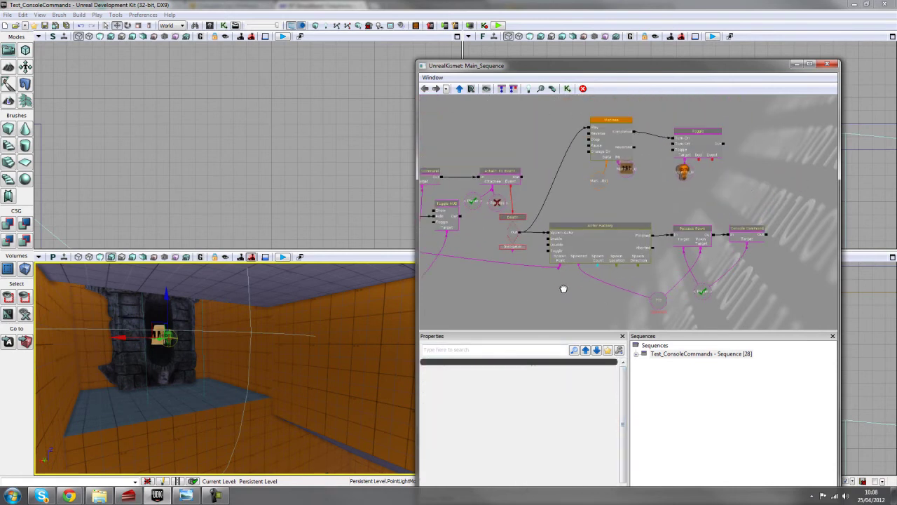
scroll(562, 296, "down", 2)
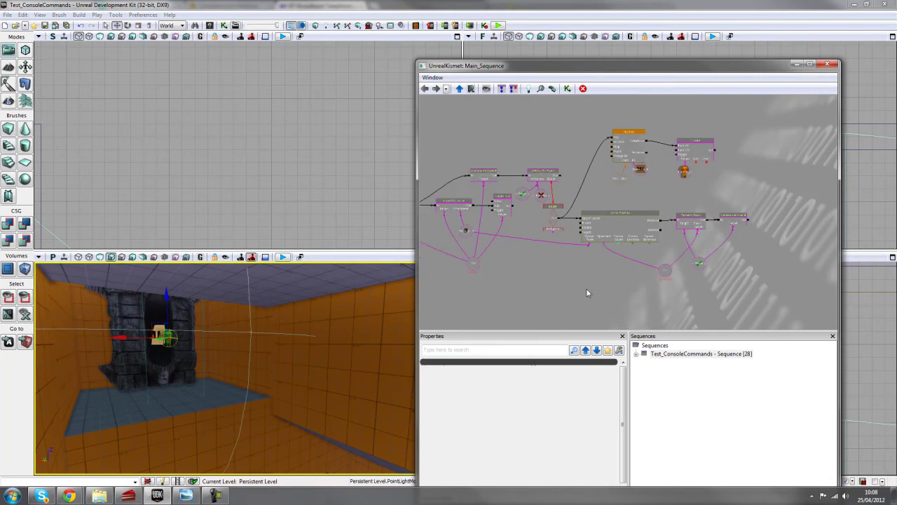
right_click_drag(372, 337, 431, 315)
mouse_move(609, 284)
left_mouse_down()
mouse_move(583, 286)
mouse_move(606, 274)
left_mouse_up()
scroll(583, 286, "up", 1)
right_click_drag(242, 346, 332, 371)
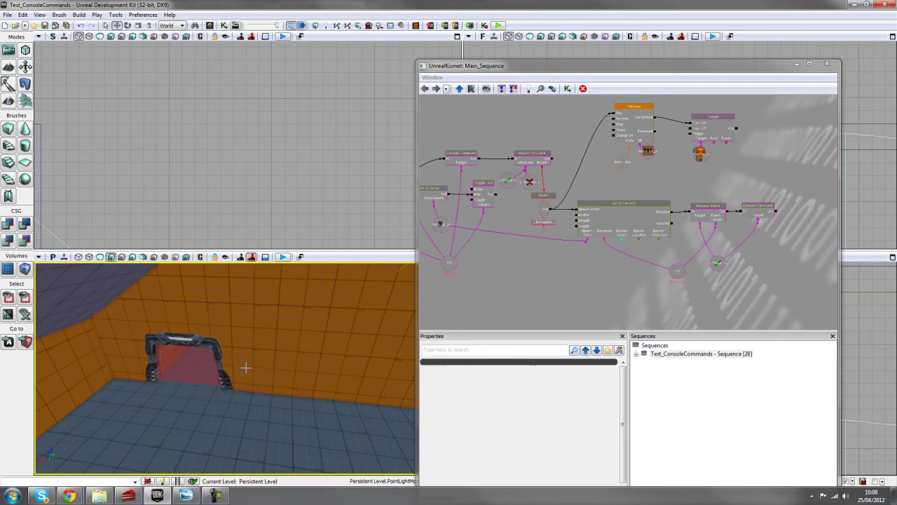
right_click_drag(242, 346, 227, 379)
right_click_drag(229, 343, 243, 330)
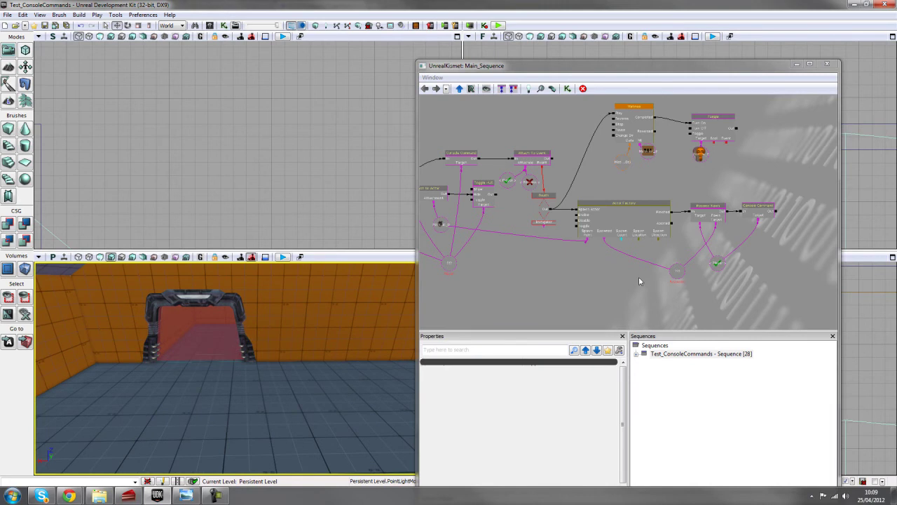
scroll(648, 283, "up", 3)
left_click_drag(648, 282, 536, 280)
scroll(669, 177, "down", 3)
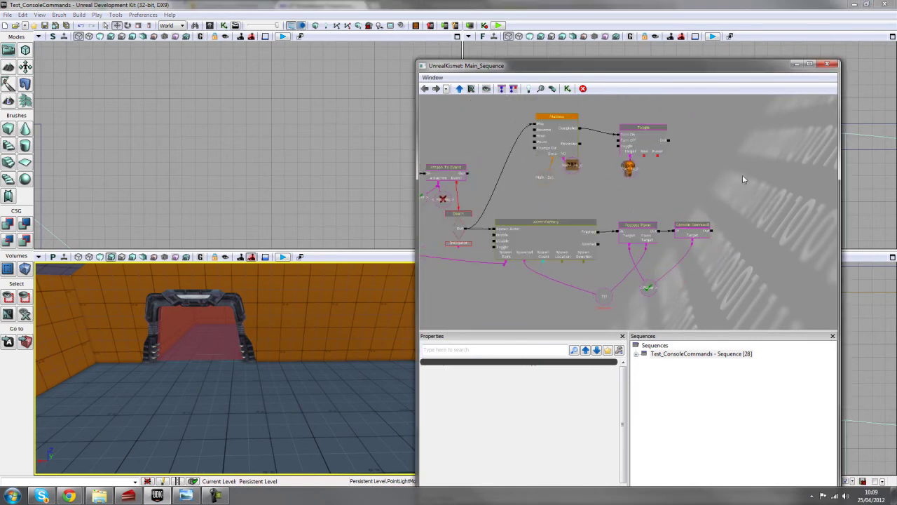
scroll(743, 178, "up", 1)
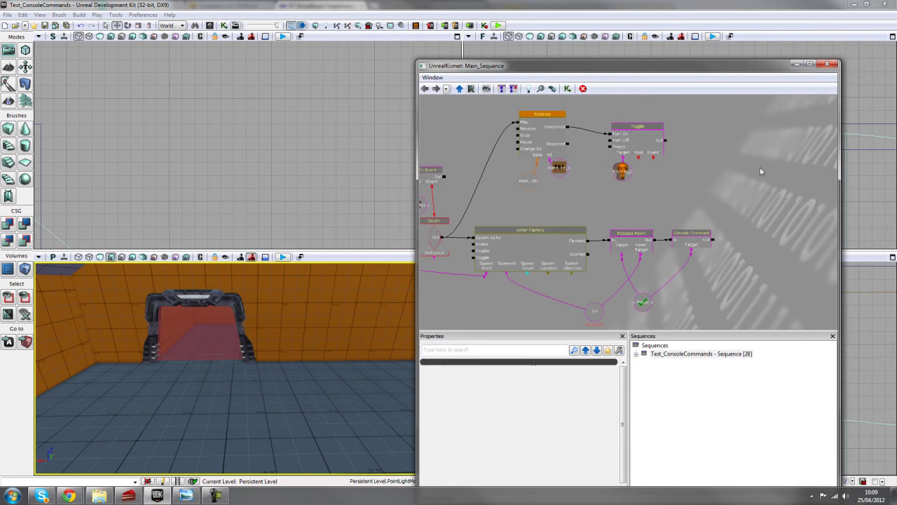
Add two new Toggle actions side by side in the empty space beyond the existing Toggle and Console Command nodes
scroll(772, 183, "up", 2)
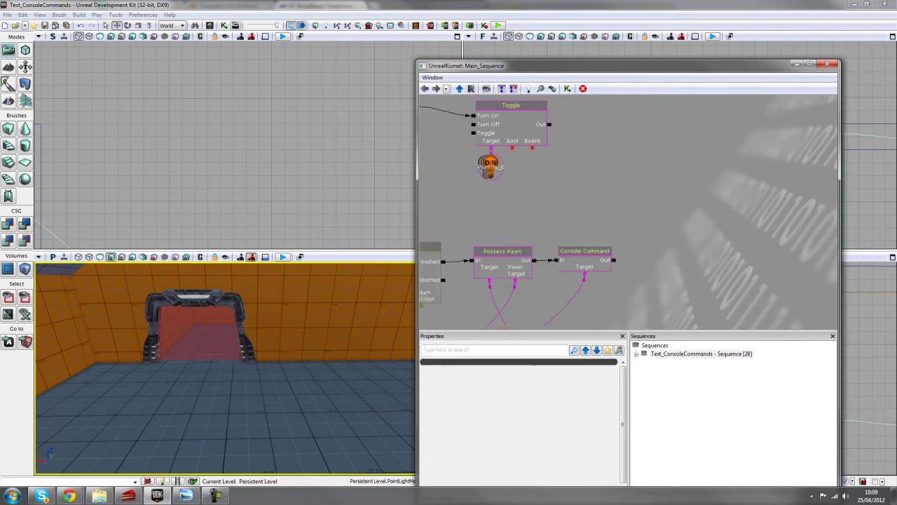
key("t")
left_click(730, 133)
left_click_drag(743, 218, 559, 234)
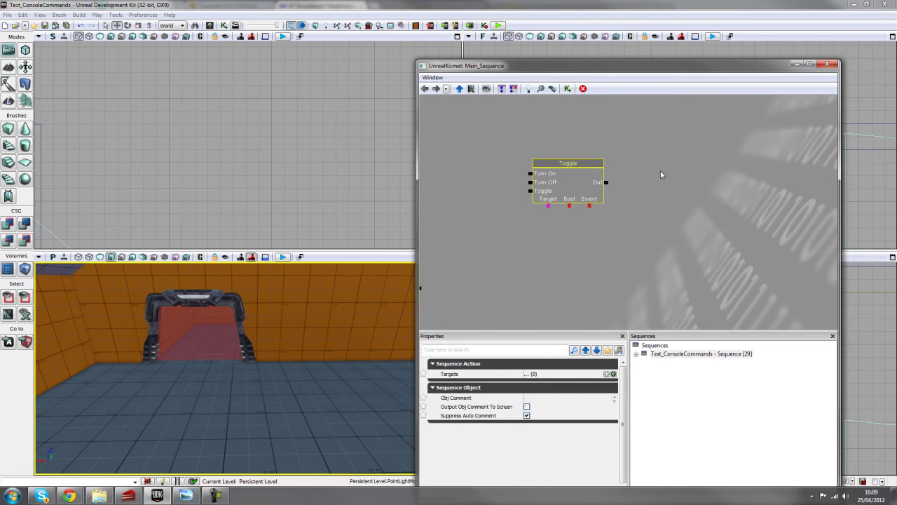
key("ctrl+v")
left_click_drag(696, 186, 695, 178)
left_click_drag(566, 235, 655, 235)
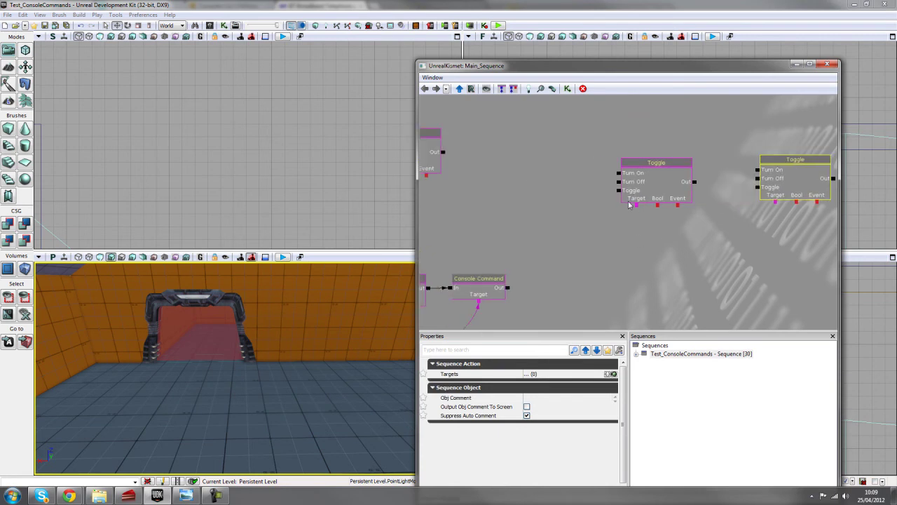
Add DynamicTriggerVolume_0 at the stone portal as the Target object variable of the first new Toggle
left_click_drag(619, 190, 554, 200)
scroll(595, 218, "down", 3)
left_click_drag(595, 220, 477, 254)
scroll(606, 216, "up", 3)
scroll(605, 215, "down", 3)
scroll(666, 219, "up", 1)
scroll(523, 244, "up", 1)
left_click(600, 223)
left_click(711, 214)
right_click_drag(304, 356, 234, 337)
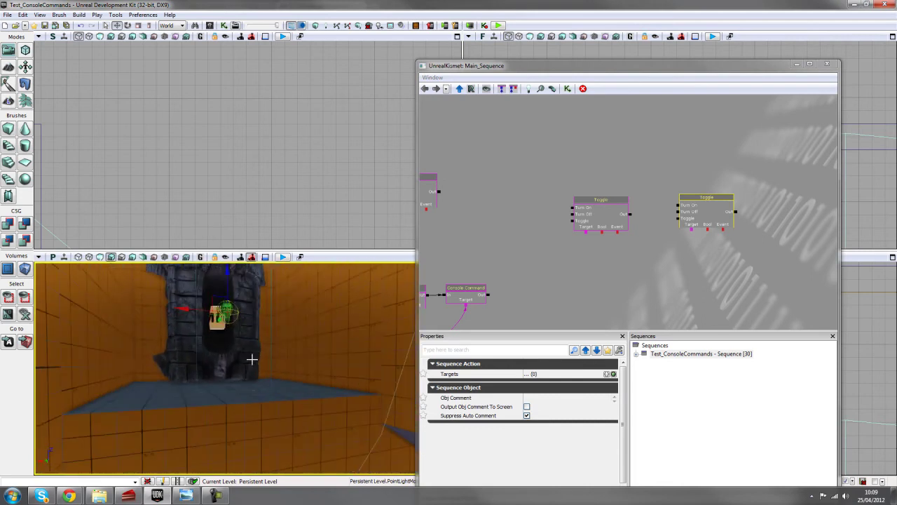
left_click(272, 345)
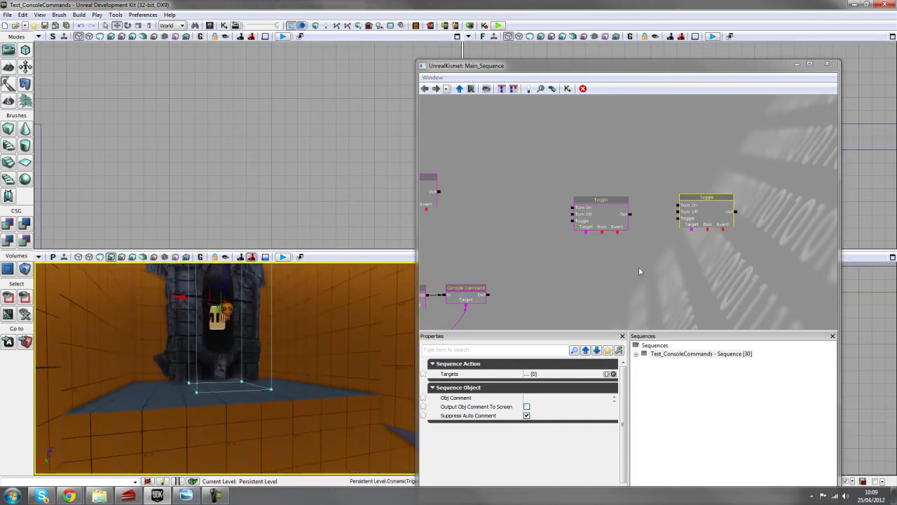
left_click_drag(649, 269, 692, 236)
scroll(656, 208, "up", 3)
right_click(629, 196)
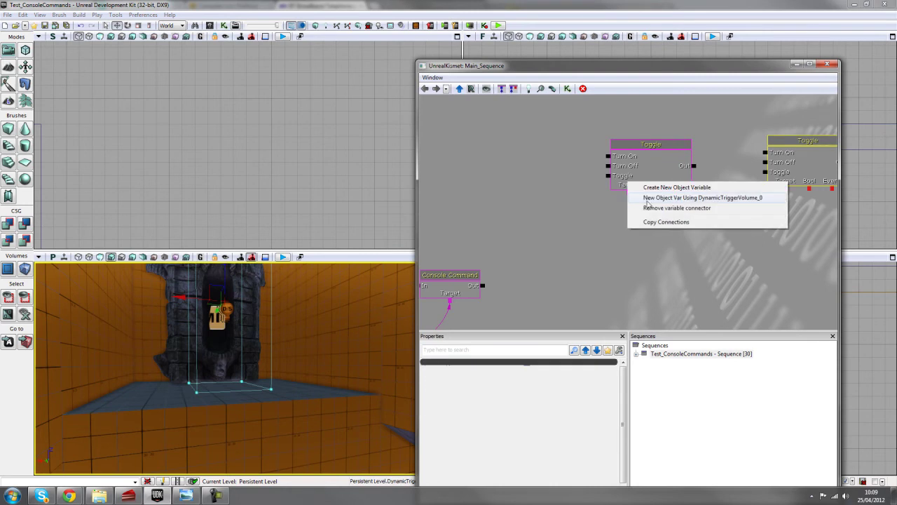
left_click(710, 198)
Connect the Death event's Out to the Turn On input of the trigger volume's Toggle
scroll(631, 210, "down", 3)
left_click_drag(628, 242, 724, 244)
scroll(724, 244, "up", 1)
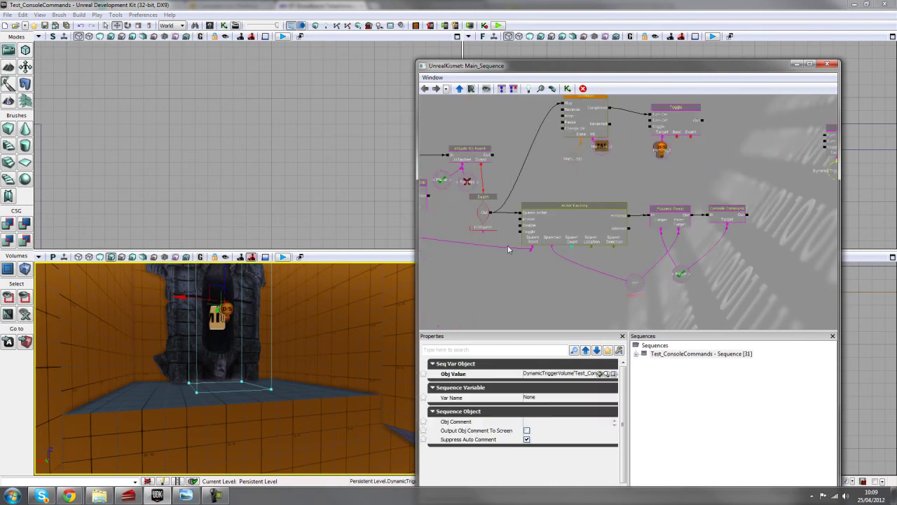
left_click_drag(489, 214, 712, 136)
left_click_drag(708, 171, 622, 208)
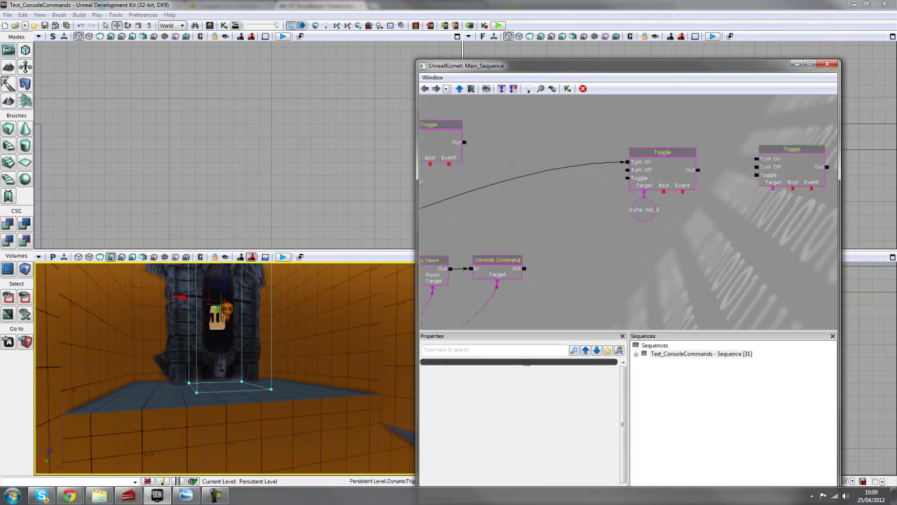
Label the trigger volume's Toggle with the object comment "Dyanmic Trigger Volume"
scroll(622, 209, "up", 3)
left_click(677, 169)
left_click(539, 400)
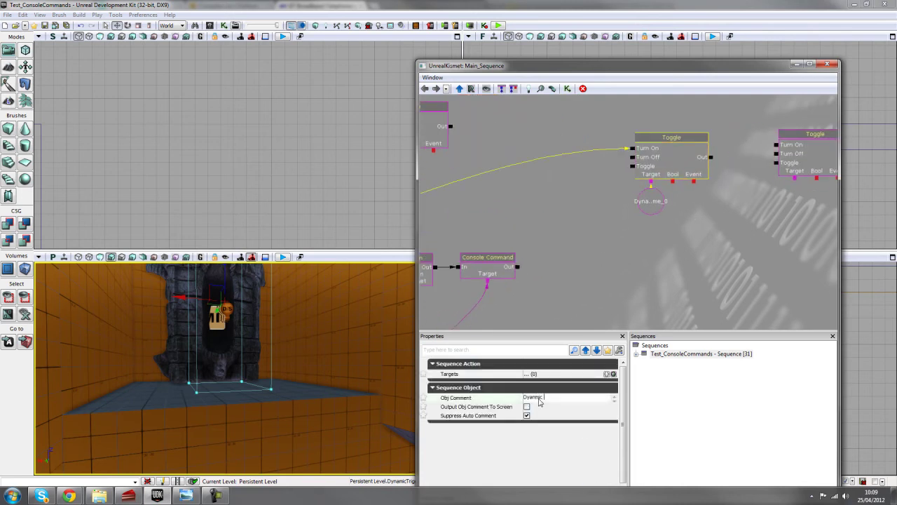
type("Dynamic Trigger Volume")
key("Return")
left_click(711, 193)
Select the two dynamic physics volumes at the force-field doorway and add them as Target object variables of the second new Toggle
scroll(631, 260, "down", 3)
left_click_drag(326, 372, 800, 175)
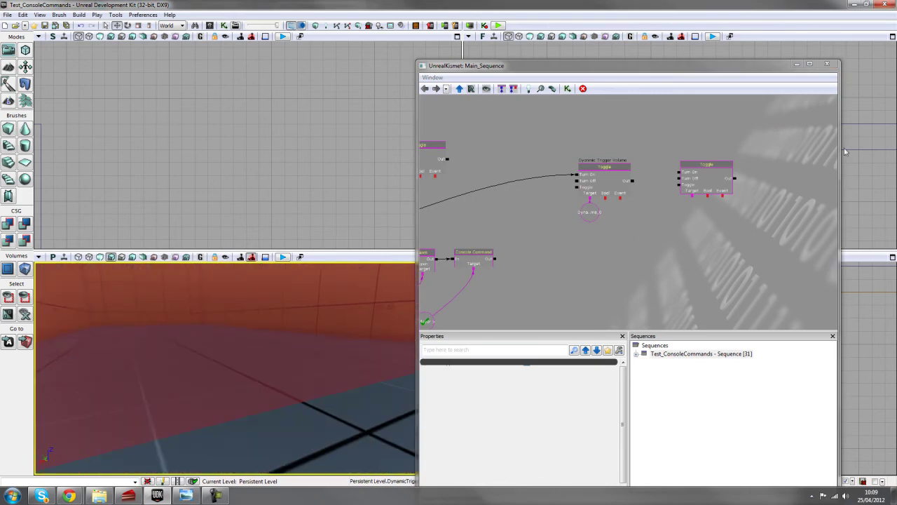
left_click_drag(670, 64, 510, 64)
left_click(668, 64)
scroll(654, 306, "down", 5)
left_click(641, 343)
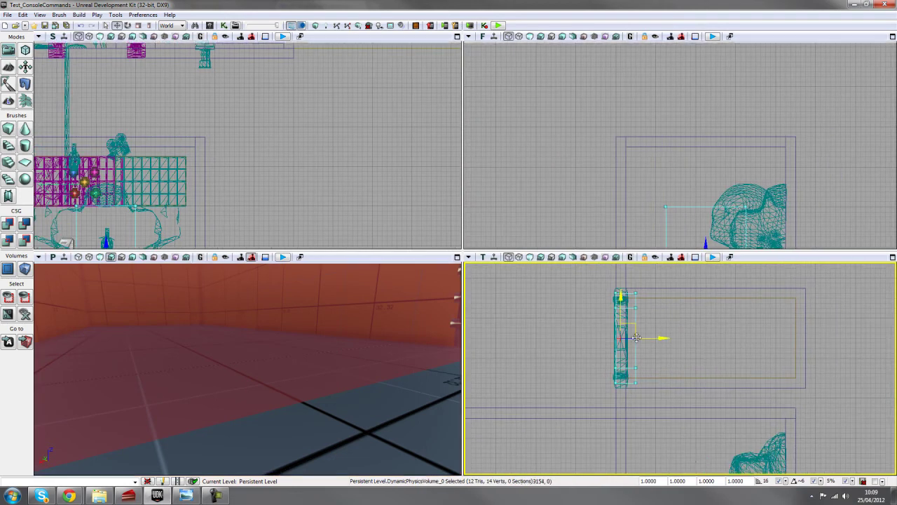
scroll(691, 456, "down", 3)
left_click_drag(692, 413, 703, 305)
scroll(703, 305, "up", 2)
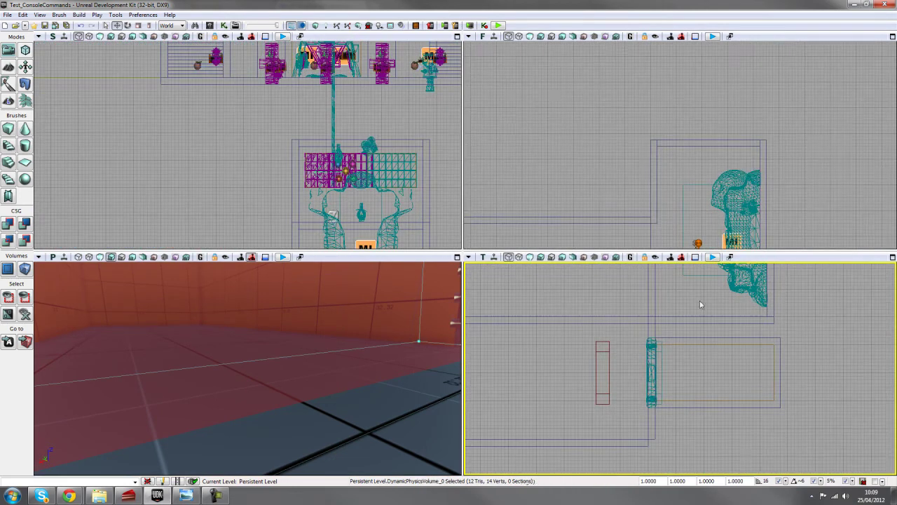
left_click(662, 386, "ctrl")
scroll(720, 413, "down", 3)
left_click_drag(719, 415, 709, 453)
left_click(224, 27)
scroll(456, 251, "up", 3)
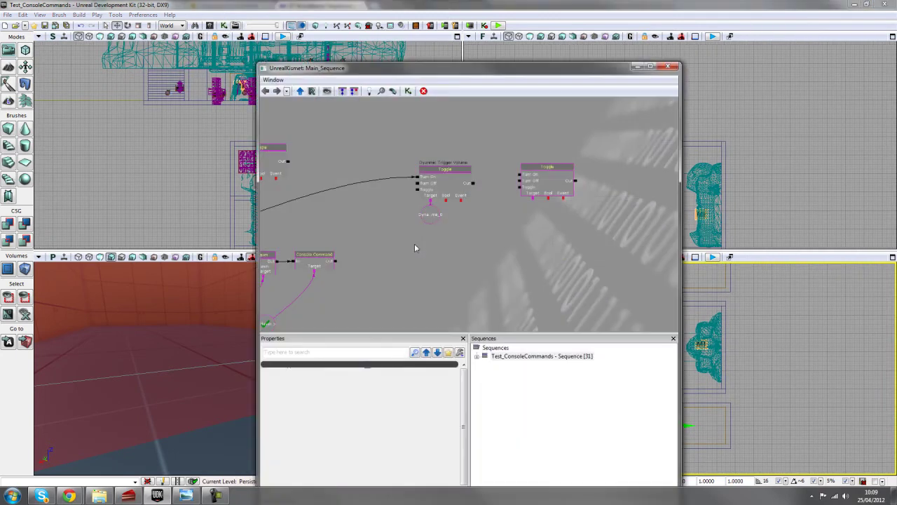
right_click(480, 209)
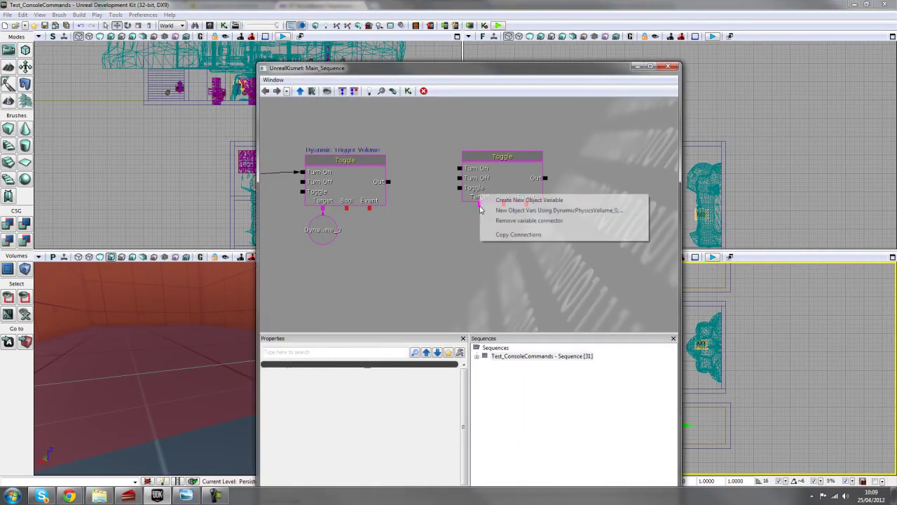
left_click(547, 210)
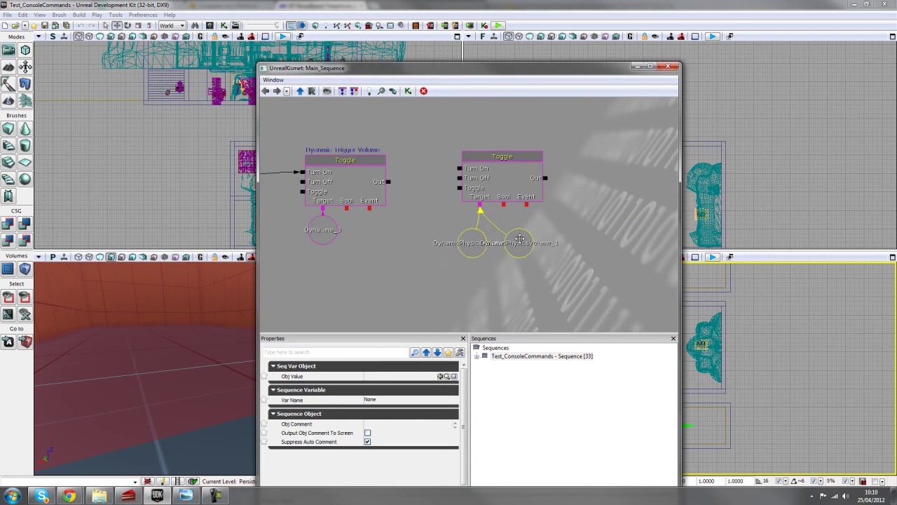
Connect the Death event's Out to the Turn Off input of the physics volumes' Toggle
scroll(483, 262, "down", 3)
left_click_drag(604, 238, 576, 252)
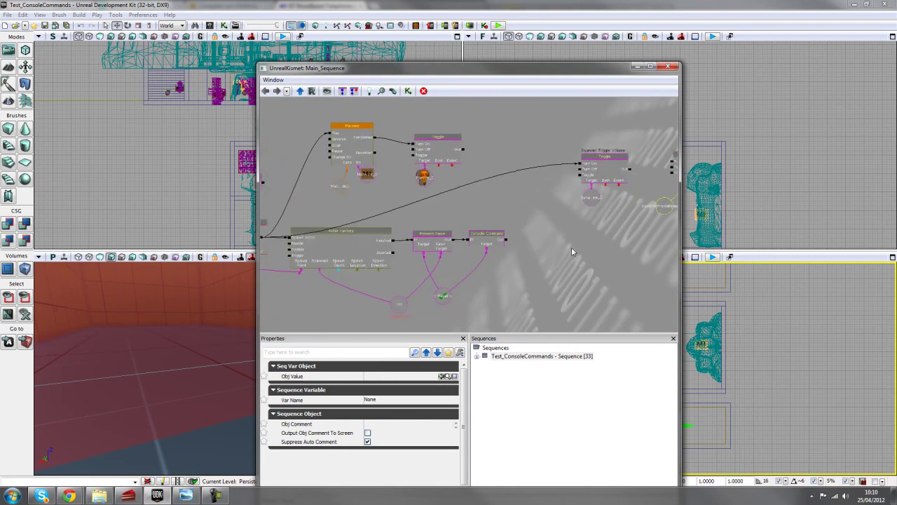
left_click_drag(263, 238, 605, 167)
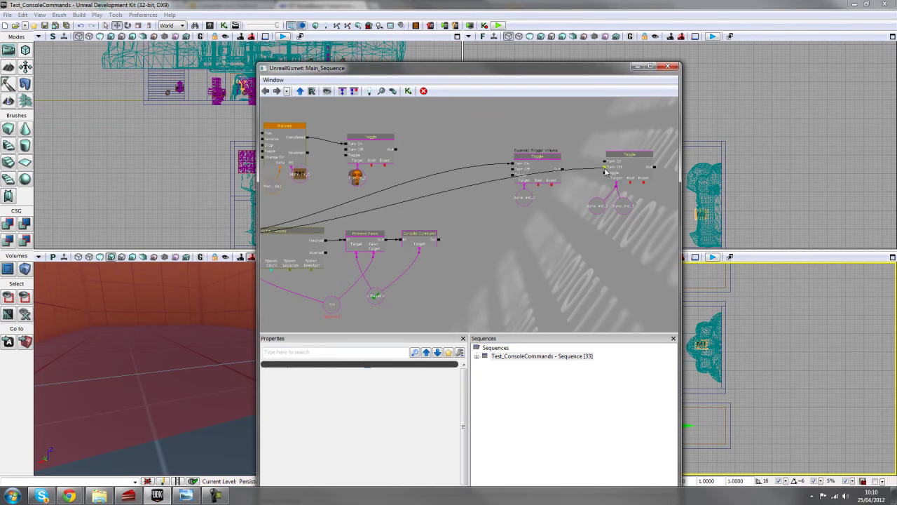
scroll(537, 258, "up", 3)
left_click_drag(536, 258, 400, 312)
left_click_drag(495, 200, 501, 194)
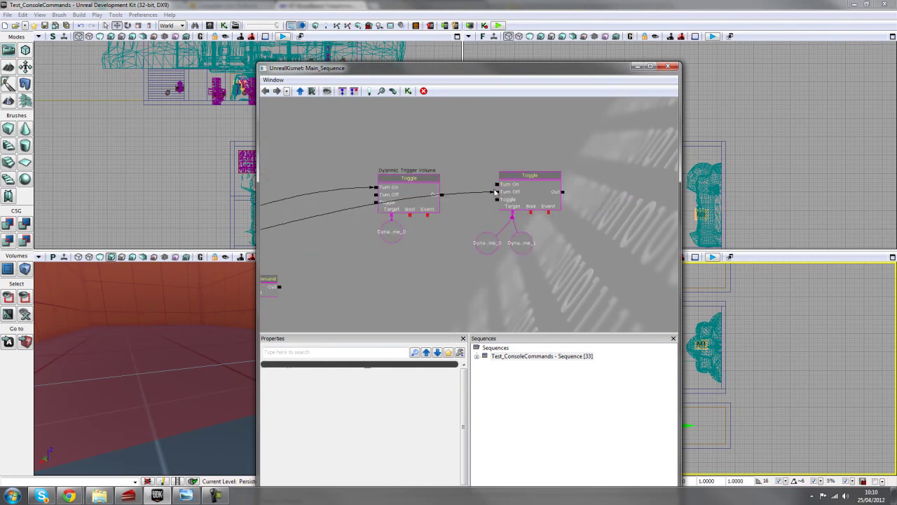
Wrap the two volume Toggles and their target variables in a comment box titled "Change Volume States"
scroll(409, 273, "down", 1)
left_click_drag(216, 348, 254, 361)
left_click(497, 278)
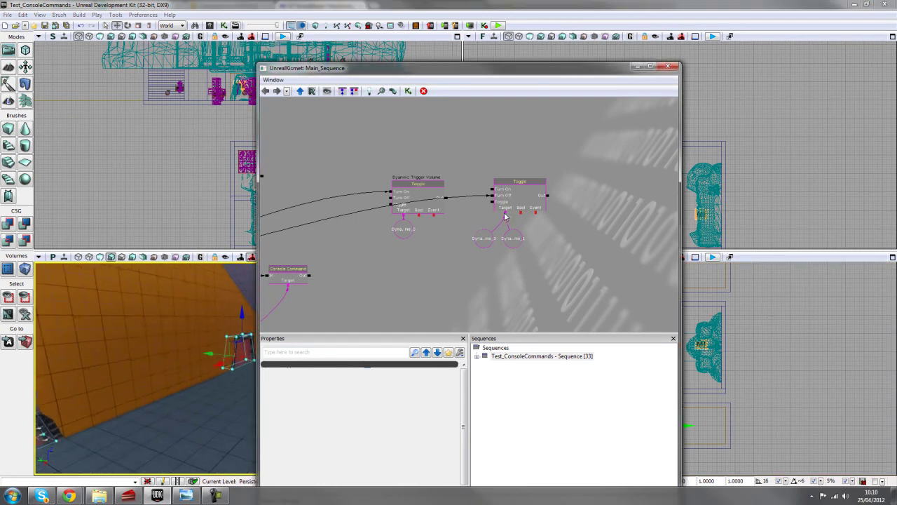
scroll(454, 263, "down", 2)
left_click_drag(455, 263, 483, 278)
scroll(531, 261, "up", 1)
left_click_drag(427, 160, 623, 274, "ctrl+alt")
type("cC")
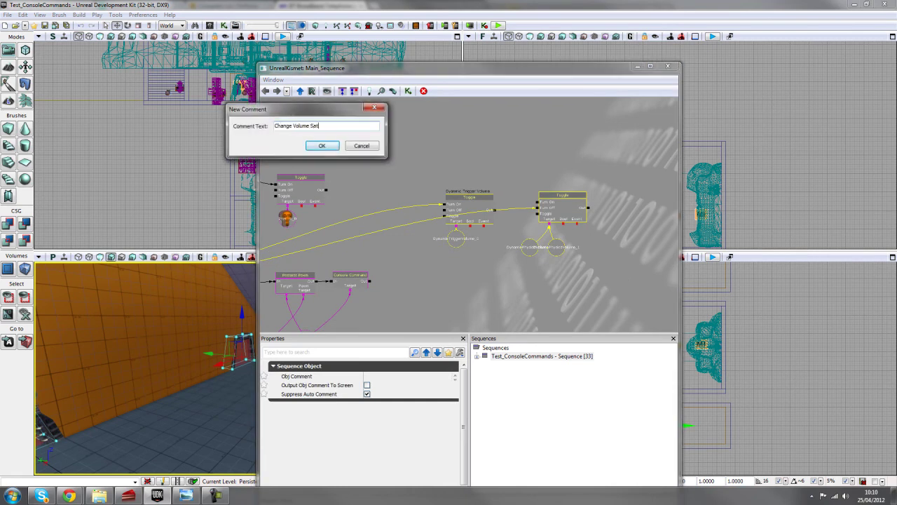
key("Return")
left_click(393, 169)
Move the Matinee and its connected Toggle clear of the other nodes and wrap them in a comment box titled "Turn on Shrine"
scroll(392, 169, "down", 3)
left_click_drag(421, 161, 536, 152)
scroll(420, 162, "up", 1)
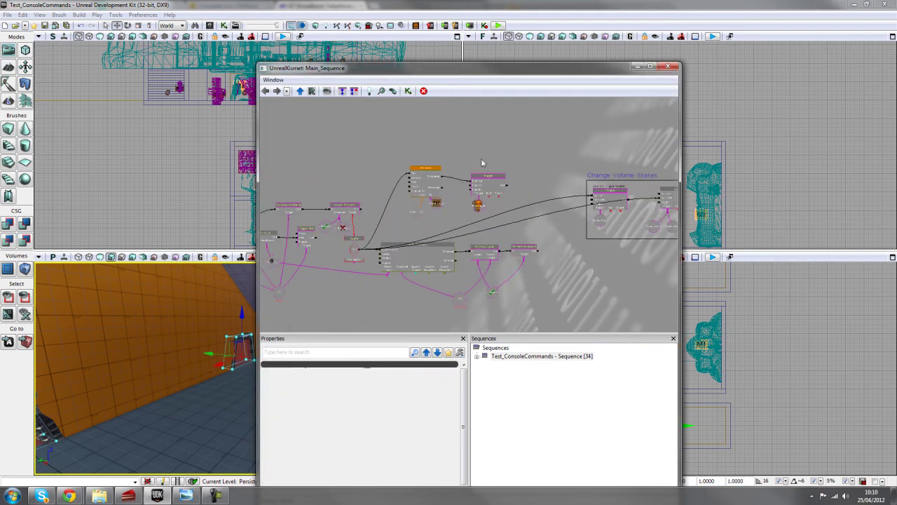
left_click_drag(400, 151, 506, 218, "ctrl+alt")
left_click_drag(481, 180, 479, 134, "ctrl")
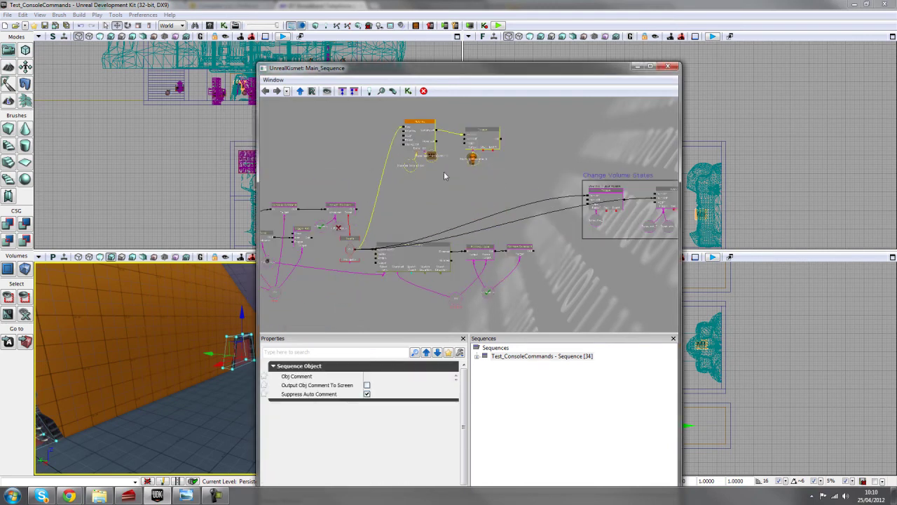
left_click_drag(432, 181, 464, 220)
type("cT")
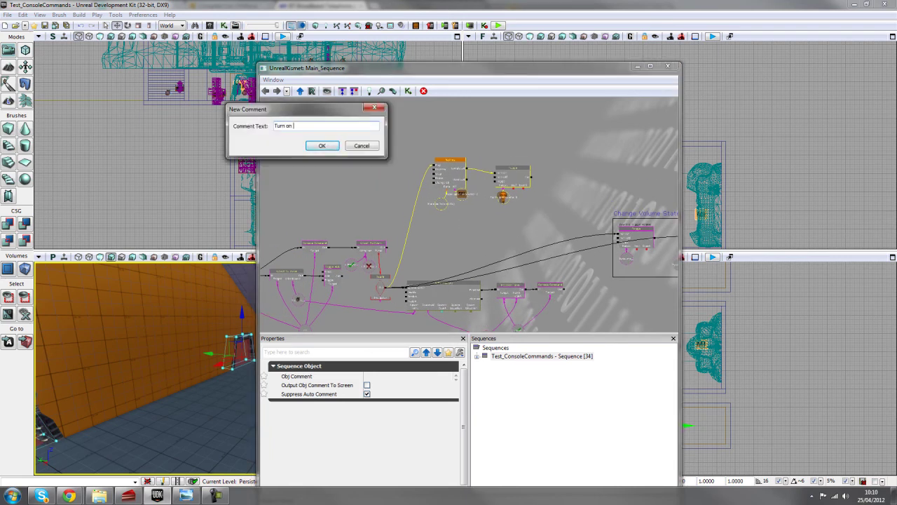
type("urn on Shrine")
key("Return")
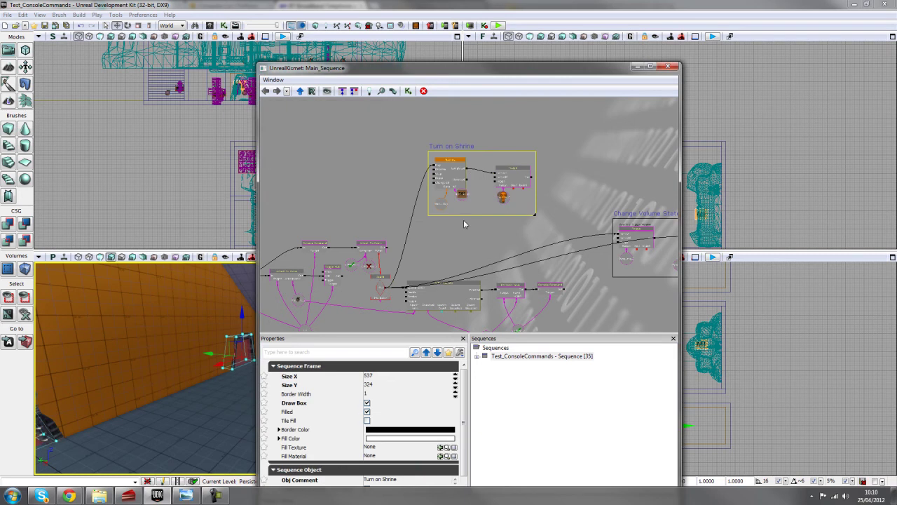
left_click_drag(457, 147, 437, 138, "ctrl")
left_click_drag(515, 206, 551, 223)
left_click(462, 249)
Wrap the remaining player spawn, bot spawning and console command nodes in a comment box titled "Initial Bot Setup"
scroll(462, 249, "down", 4)
left_click_drag(461, 248, 519, 220)
left_click_drag(590, 291, 373, 204, "ctrl+alt")
left_click_drag(439, 204, 429, 221, "ctrl")
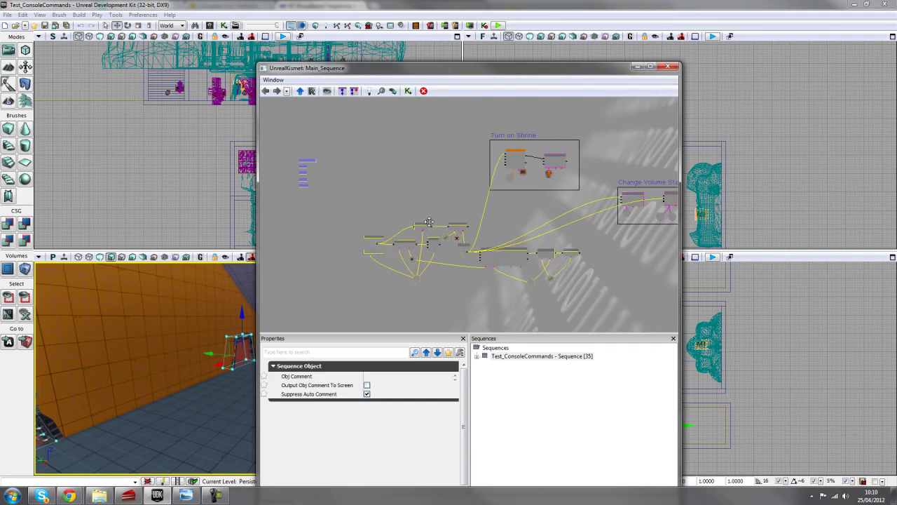
type("cIn")
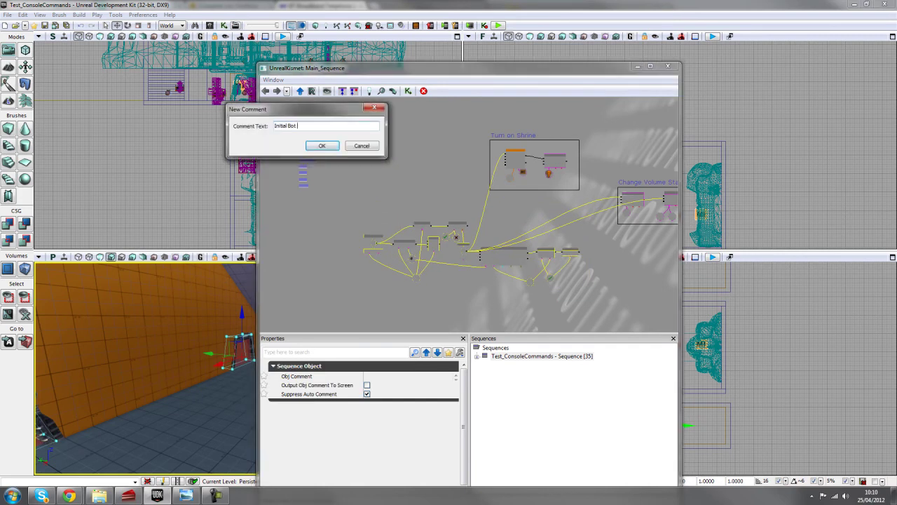
type("itial Bot Setup")
key("Return")
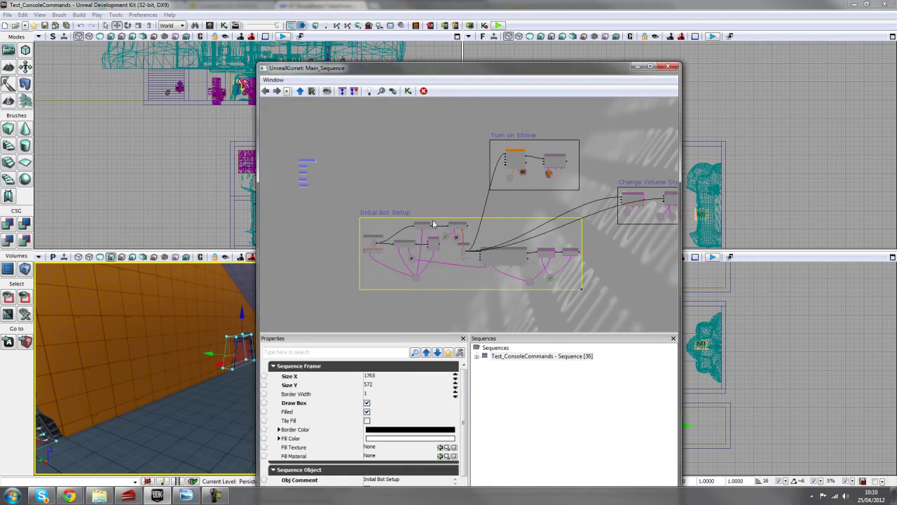
left_click(610, 273)
Examine the commented groups and the connections running from the Death event through the bot setup
scroll(610, 274, "up", 1)
left_click_drag(610, 274, 622, 246)
scroll(556, 278, "up", 1)
scroll(622, 246, "up", 1)
mouse_move(568, 180)
left_mouse_down()
mouse_move(497, 166)
mouse_move(471, 231)
mouse_move(321, 243)
mouse_move(471, 221)
mouse_move(485, 184)
mouse_move(587, 182)
mouse_move(566, 175)
left_mouse_up()
left_click(489, 158)
scroll(320, 243, "up", 3)
scroll(471, 221, "down", 4)
scroll(587, 181, "up", 1)
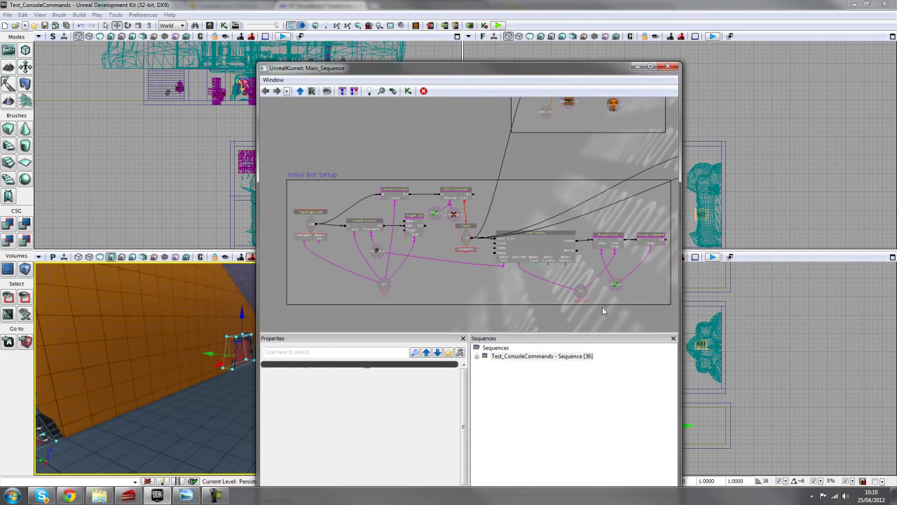
left_click_drag(568, 315, 506, 318)
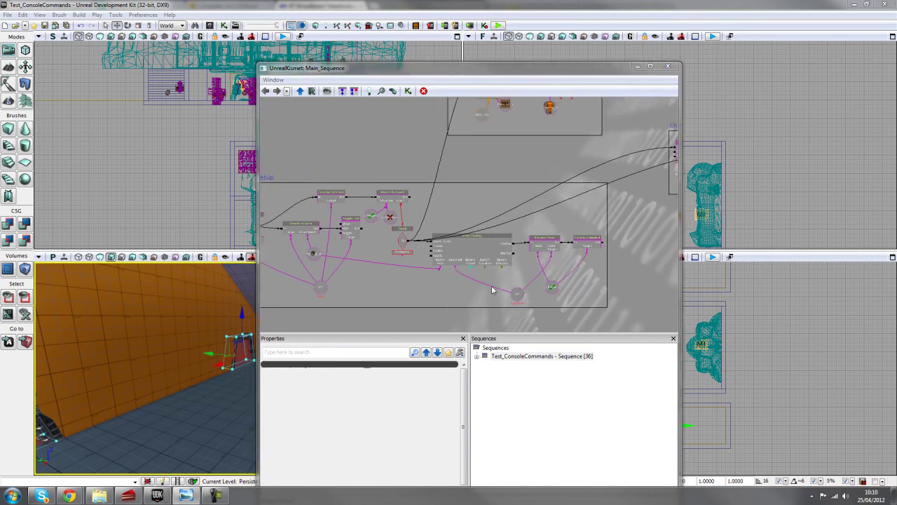
left_click(447, 309)
scroll(449, 307, "down", 2)
left_click_drag(456, 295, 505, 242)
scroll(506, 241, "up", 1)
Select the dynamic trigger volume at the shrine portal and add a Touch event for it below the Initial Bot Setup group
right_click_drag(136, 407, 105, 386)
left_click_drag(543, 240, 336, 367)
scroll(540, 231, "up", 2)
left_click_drag(483, 253, 550, 211)
left_click(206, 327)
scroll(514, 294, "down", 2)
left_click_drag(514, 294, 624, 234)
left_click_drag(480, 285, 430, 267)
left_click_drag(199, 324, 204, 308)
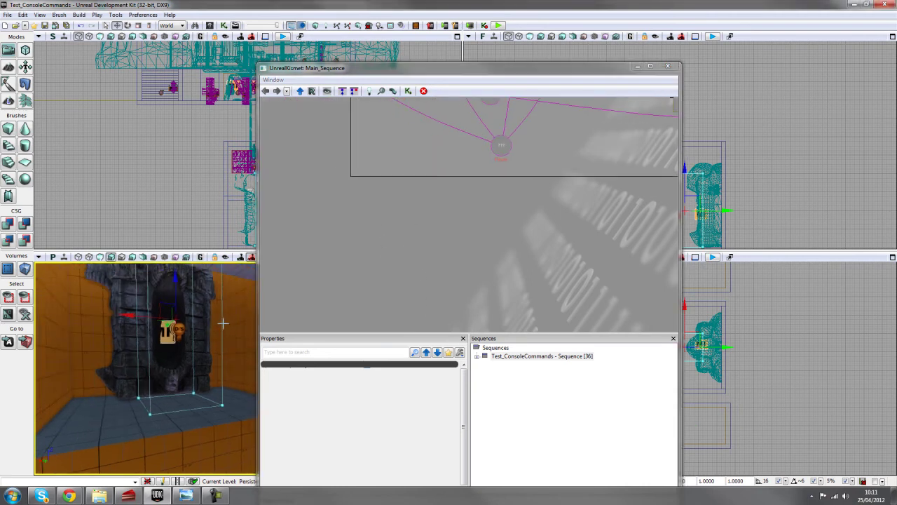
left_click_drag(384, 261, 393, 238)
right_click(399, 219)
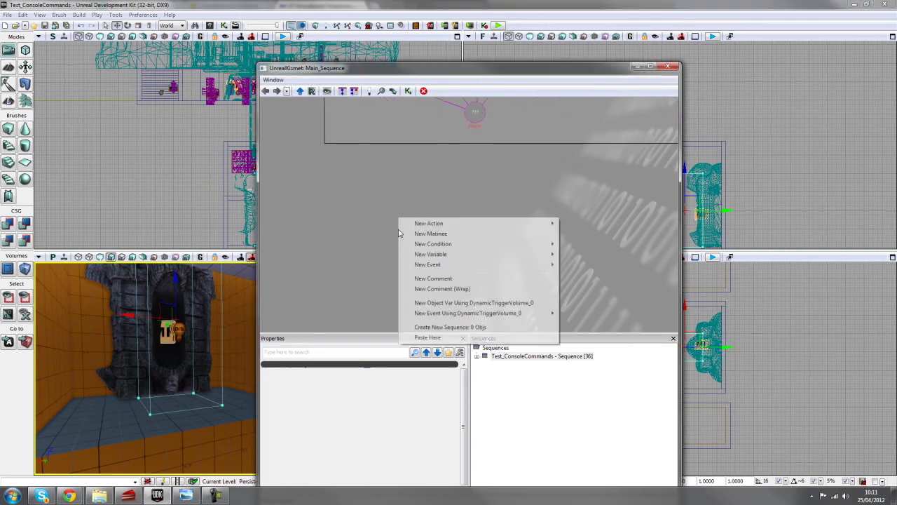
mouse_move(512, 313)
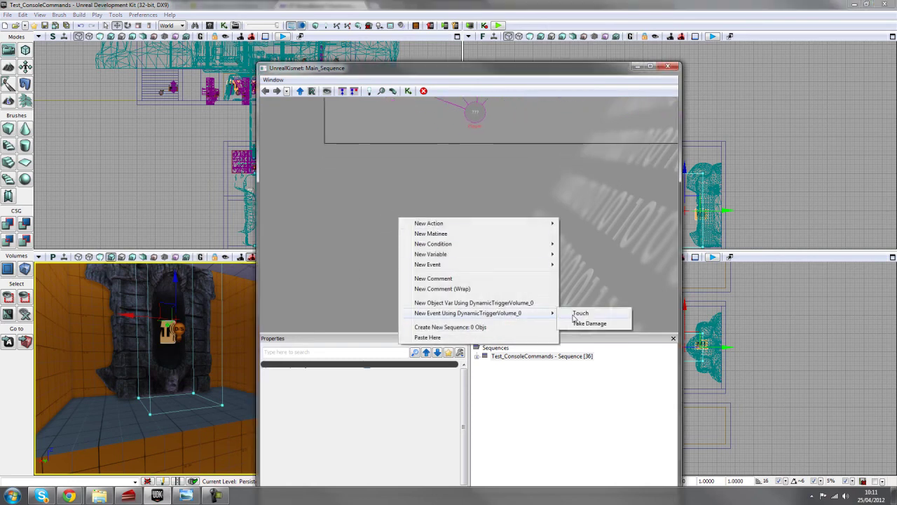
left_click(579, 313)
left_click_drag(572, 314, 489, 227)
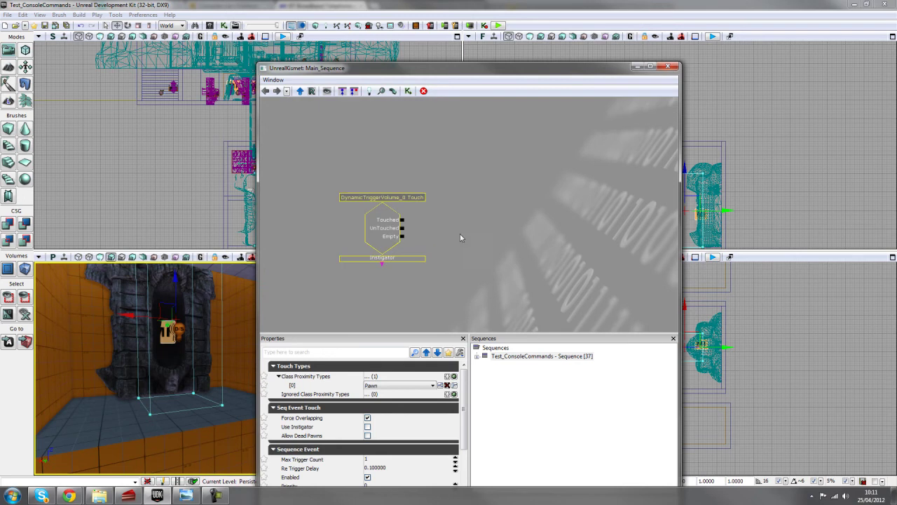
right_click_drag(225, 426, 200, 322)
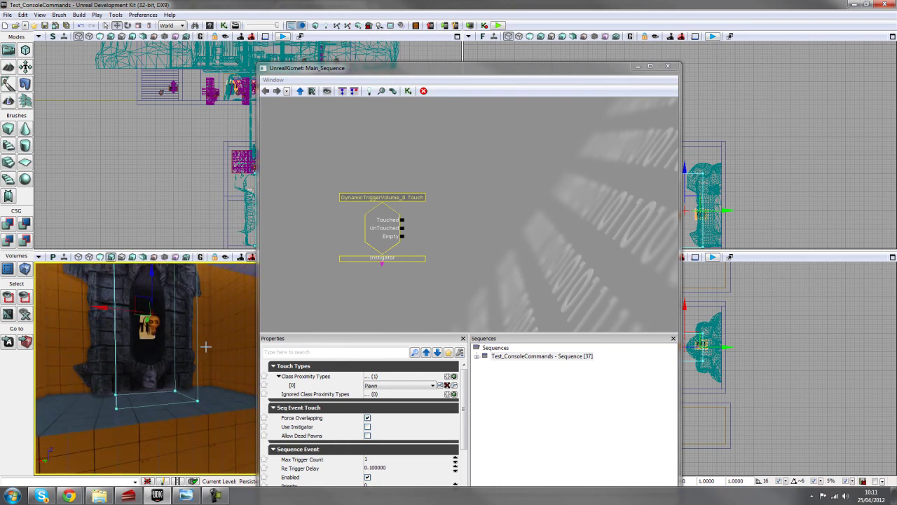
Add a Destroy action beside the trigger volume's Touch event and connect Touched to its In
scroll(516, 209, "up", 1)
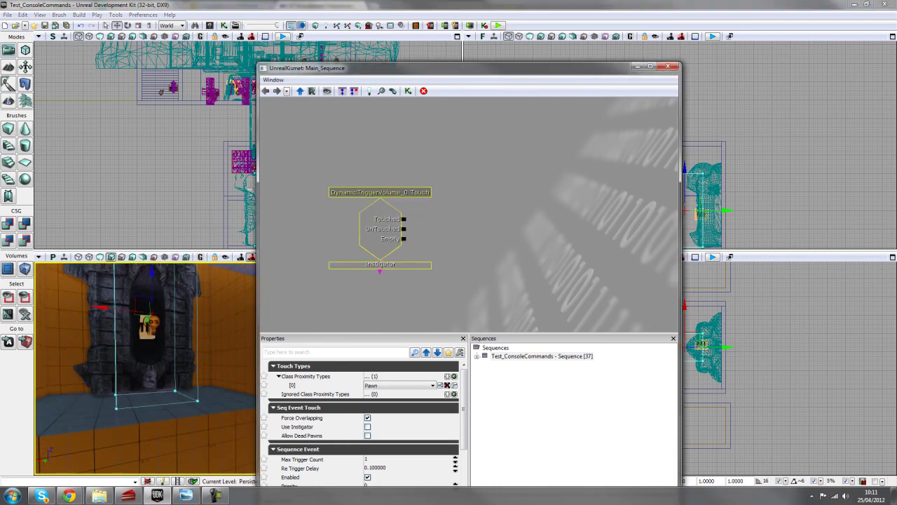
right_click(468, 204)
mouse_move(479, 209)
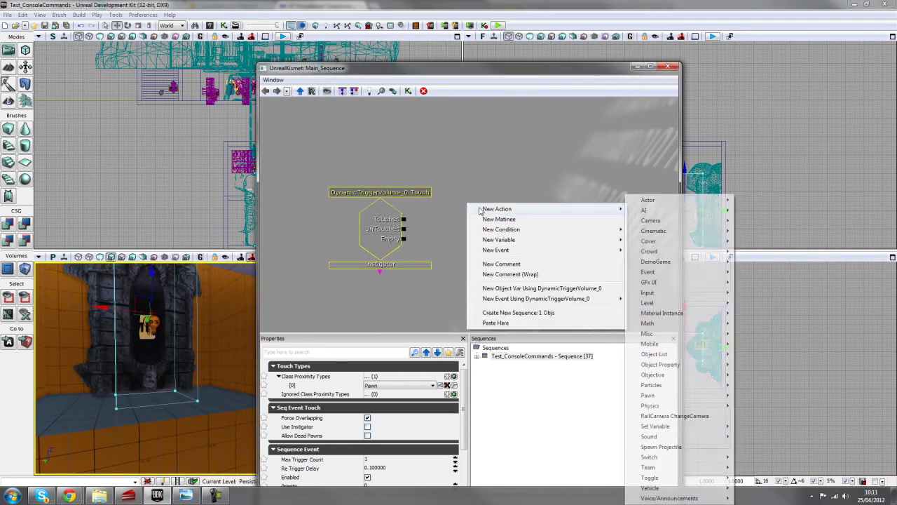
mouse_move(681, 200)
left_click(765, 253)
left_click_drag(412, 222, 521, 226)
left_click(521, 241)
left_click_drag(515, 257, 500, 213)
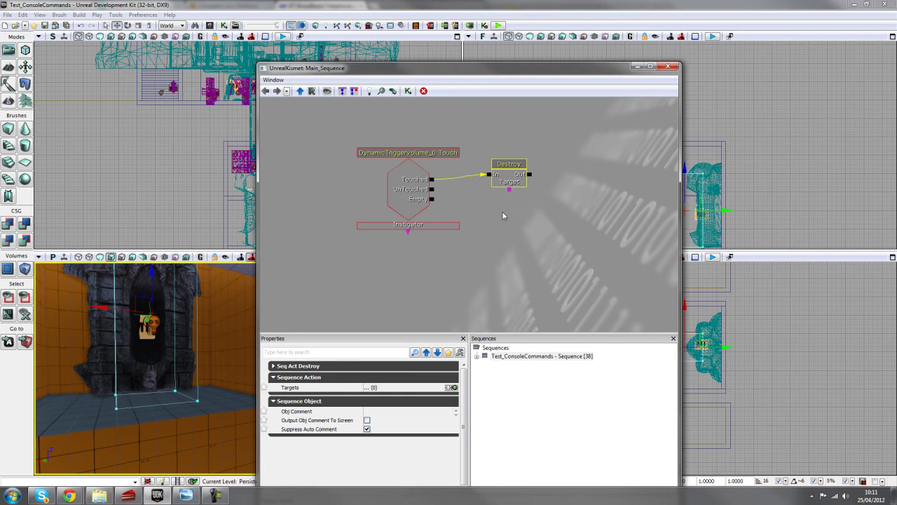
Add the Spawned named variable beneath the Destroy action and connect it to Destroy's Target
right_click(502, 201)
mouse_move(561, 236)
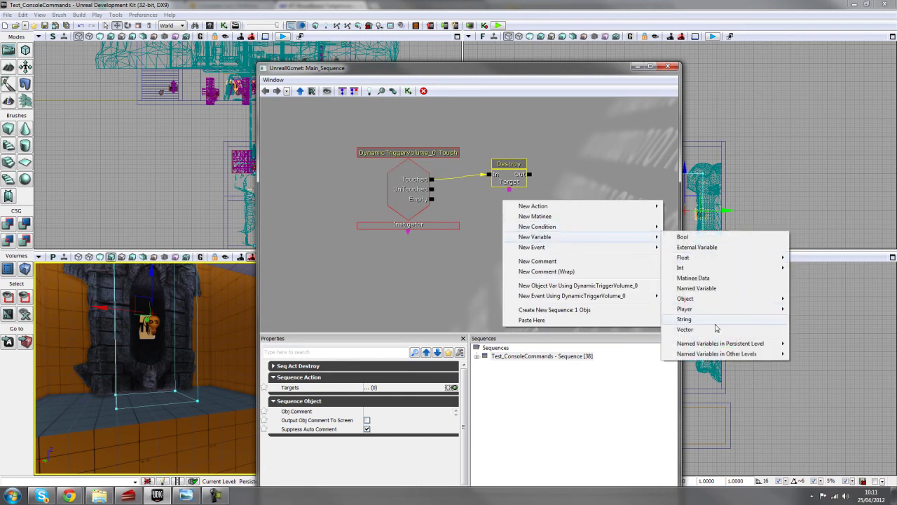
mouse_move(712, 344)
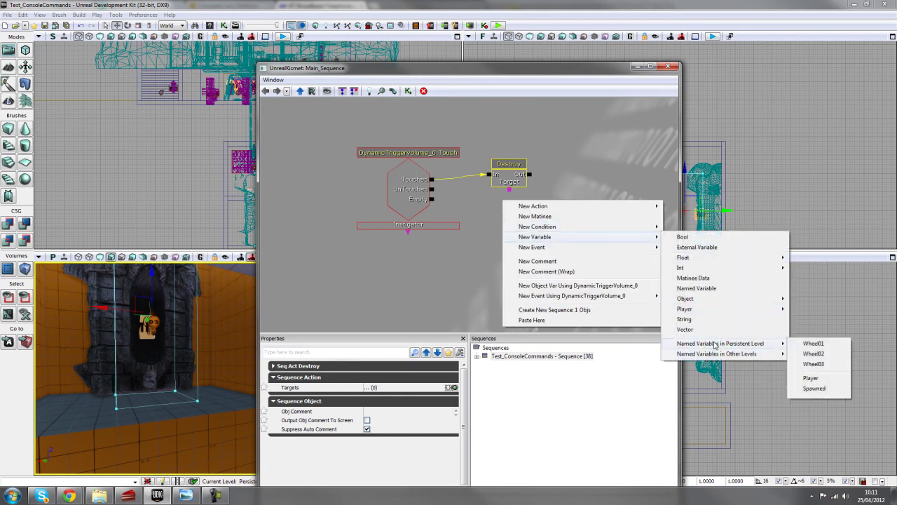
left_click(814, 388)
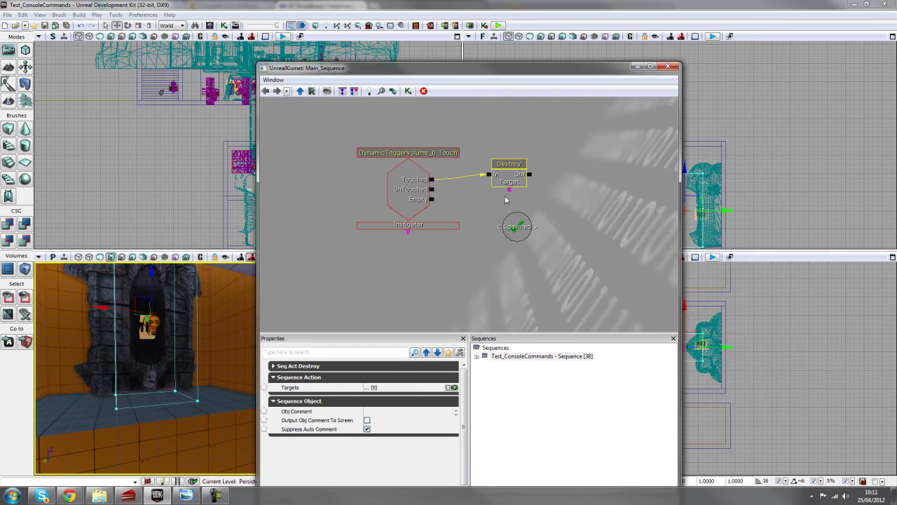
left_click_drag(510, 191, 506, 218)
left_click(517, 230)
left_click(527, 267)
scroll(526, 266, "down", 1)
scroll(502, 249, "up", 1)
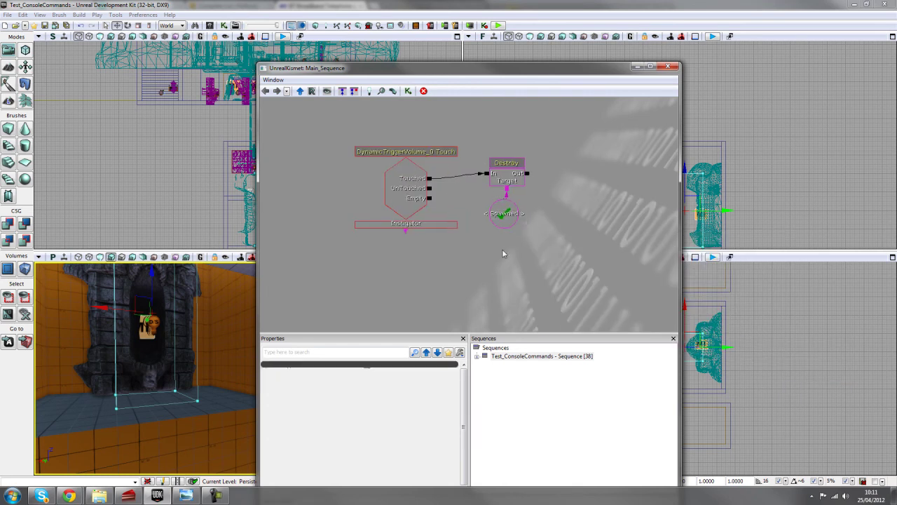
left_click(508, 165)
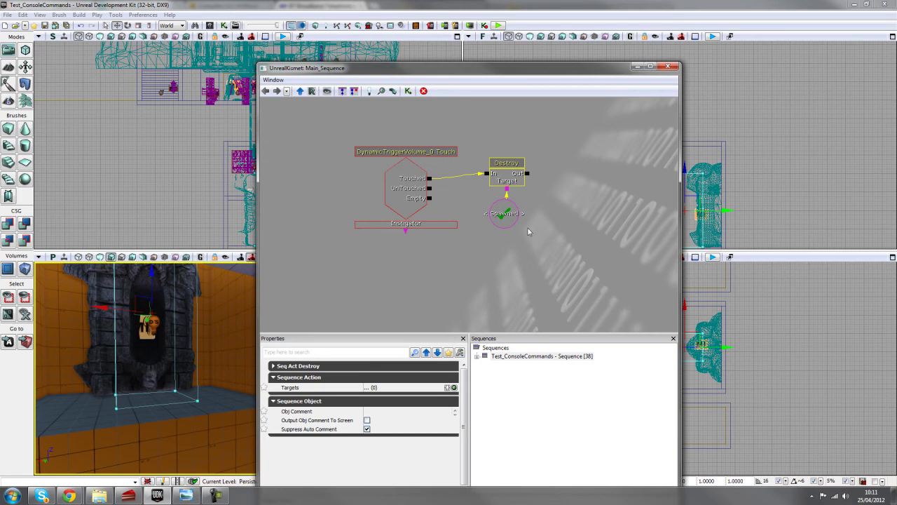
left_click(498, 223)
left_click(512, 175)
Add a Toggle action after Destroy and connect Destroy's Out to its Toggle input
left_click_drag(544, 208, 507, 200)
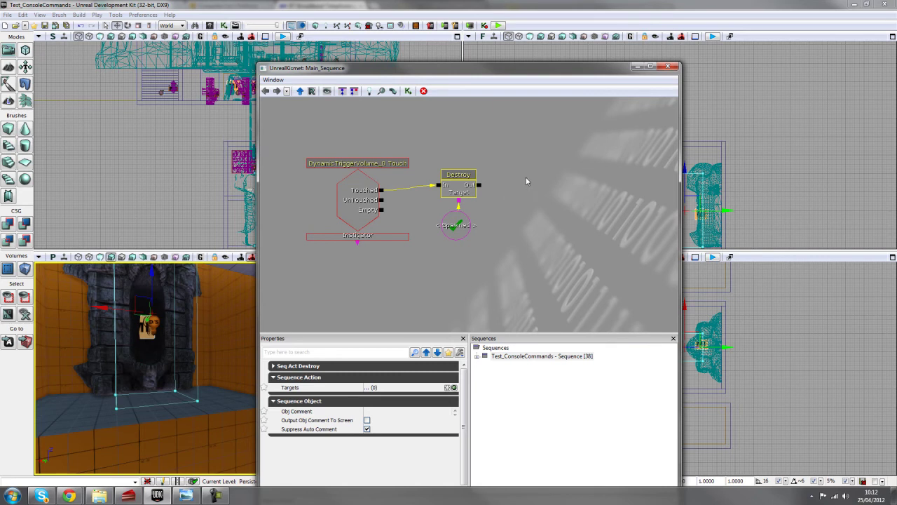
left_click(526, 177)
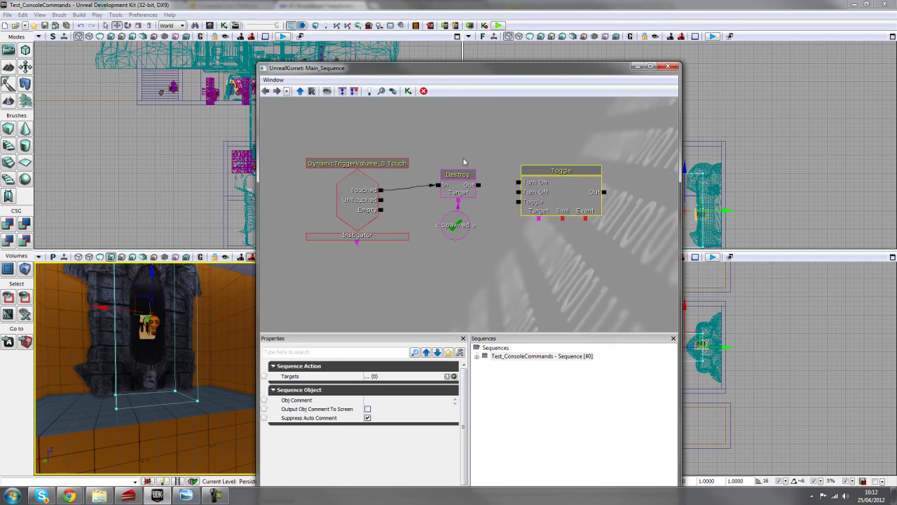
left_click(482, 191)
left_click_drag(478, 185, 514, 205)
right_click(510, 246)
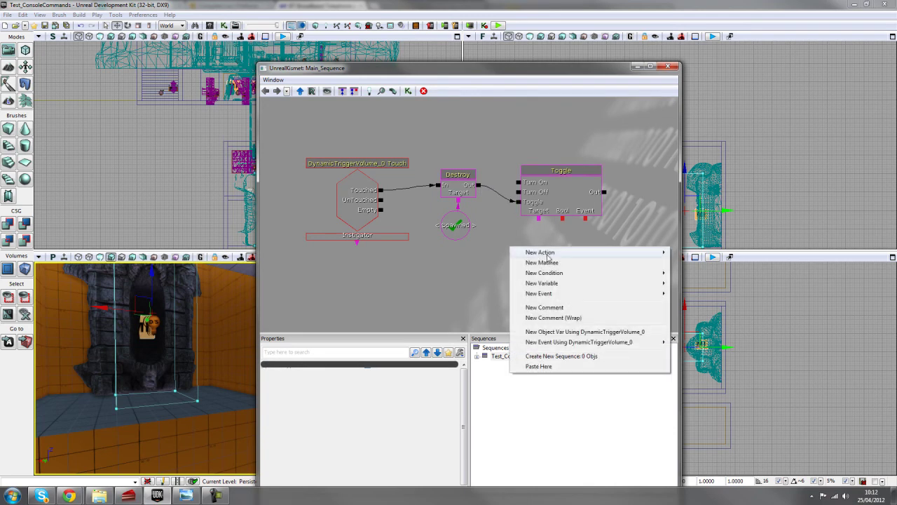
mouse_move(548, 253)
mouse_move(694, 477)
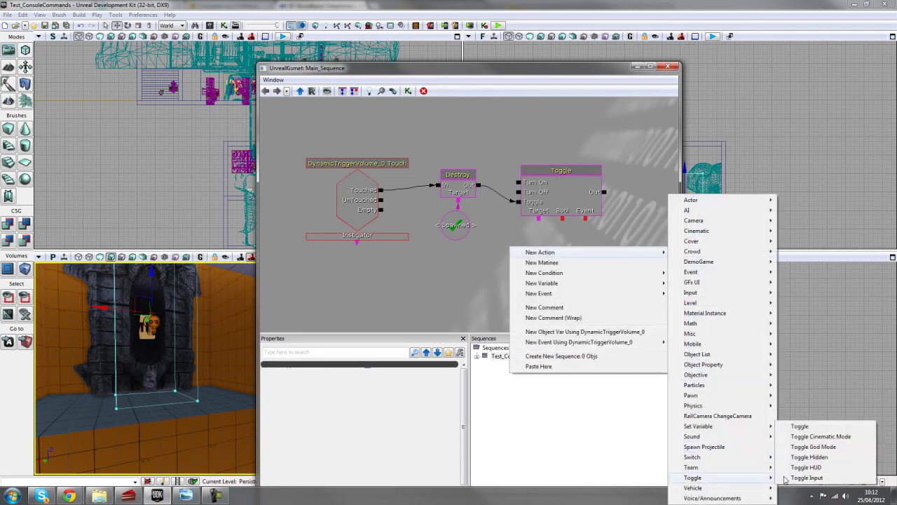
left_click(399, 297)
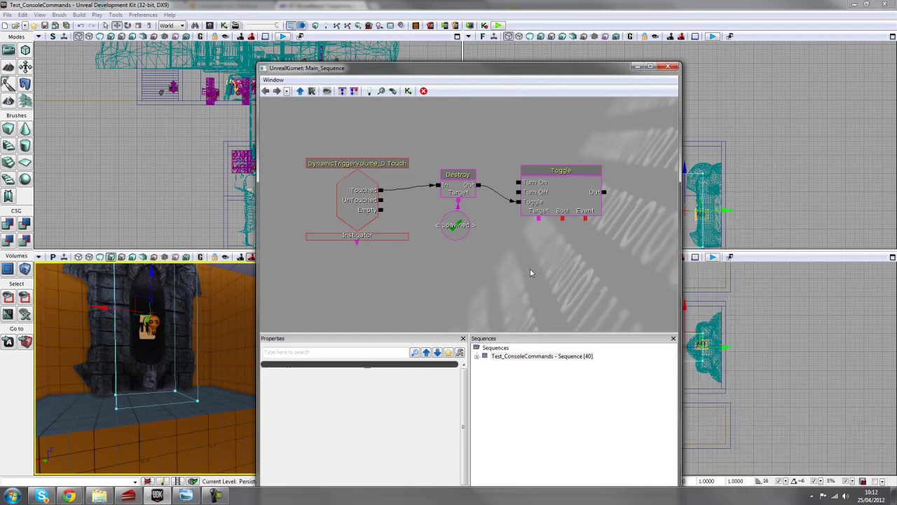
Select the two player starts in the level and add them as Target object variables of the new Toggle, arranged beneath it
right_click_drag(232, 399, 210, 434)
left_click(171, 359)
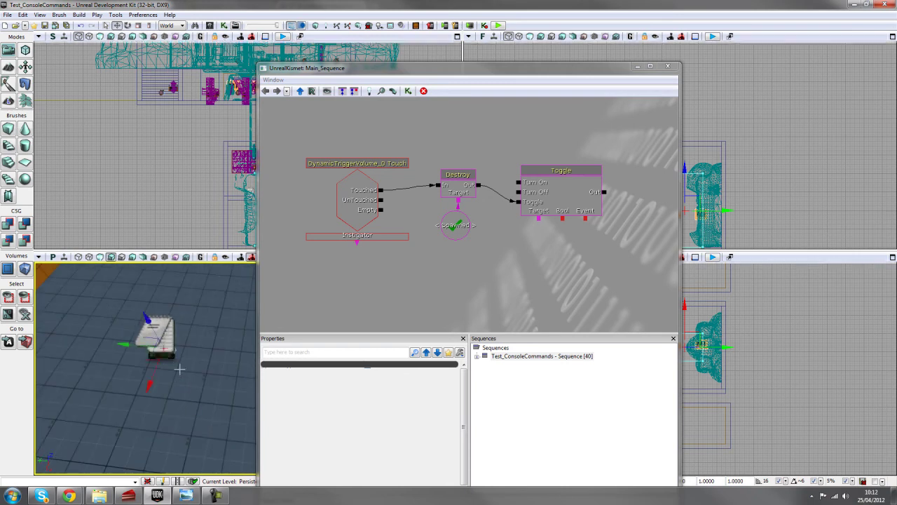
right_click_drag(170, 359, 151, 273)
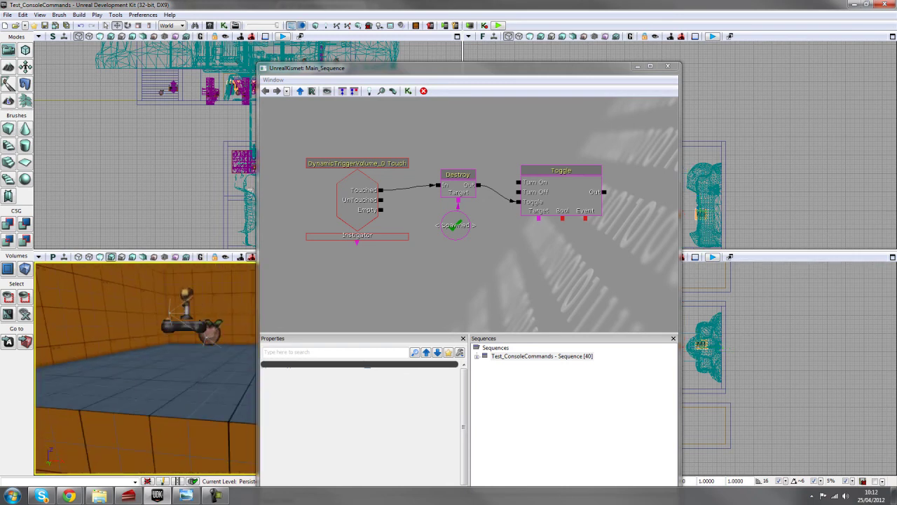
left_click(181, 323)
right_click_drag(183, 368, 144, 338)
left_click(131, 342)
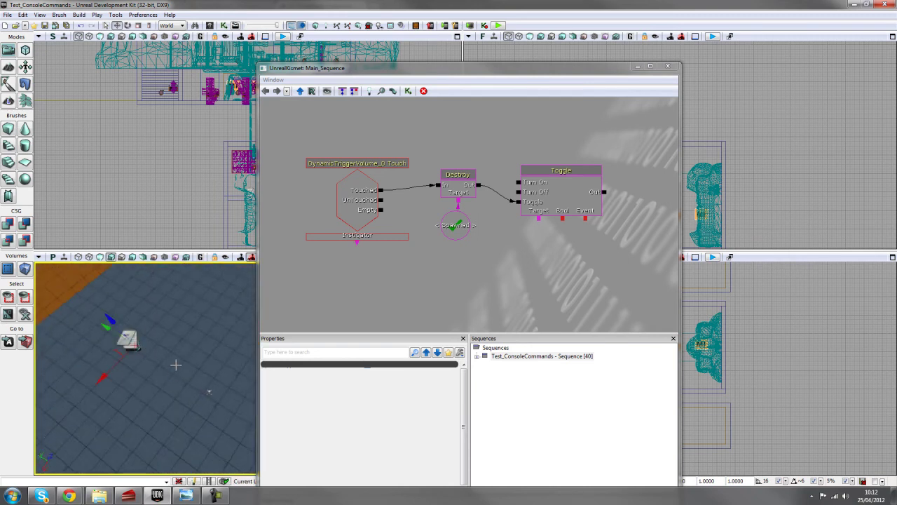
right_click_drag(176, 373, 133, 344)
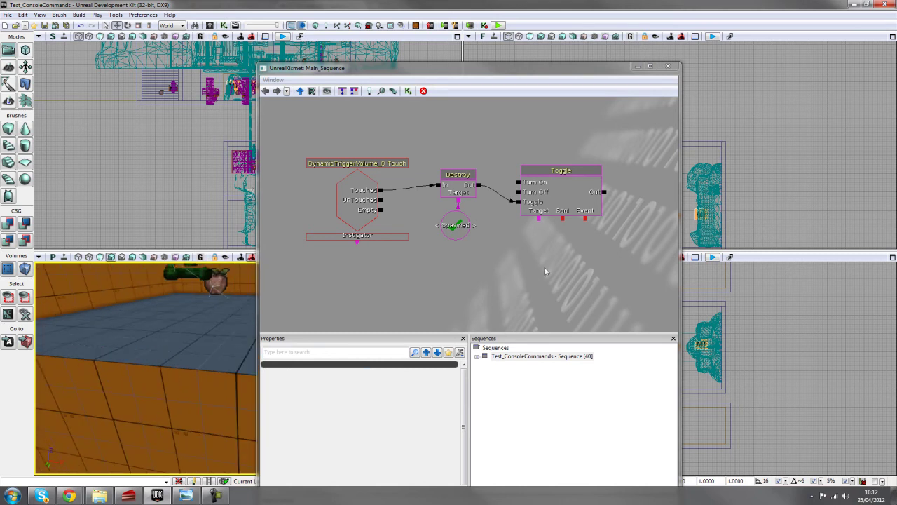
left_click_drag(548, 268, 501, 276)
right_click(493, 229)
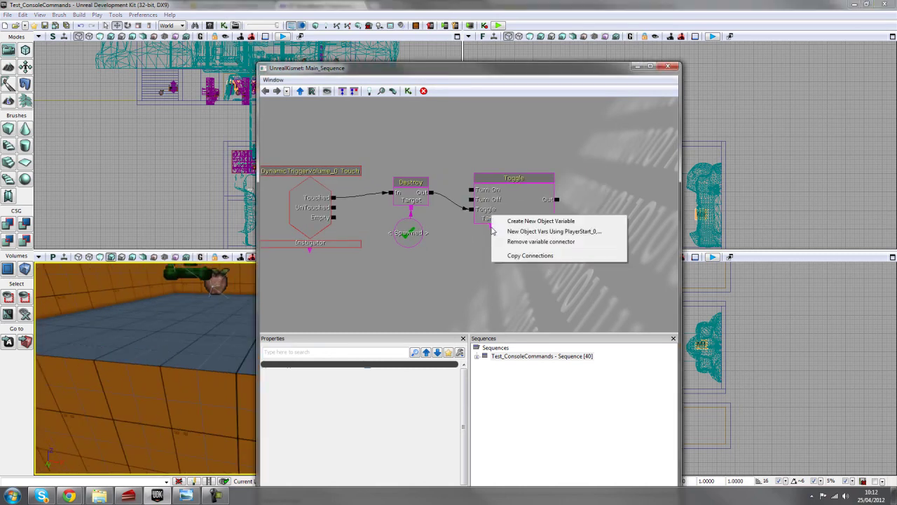
left_click(523, 233)
left_click_drag(516, 253, 511, 252, "ctrl")
right_click_drag(200, 321, 199, 410)
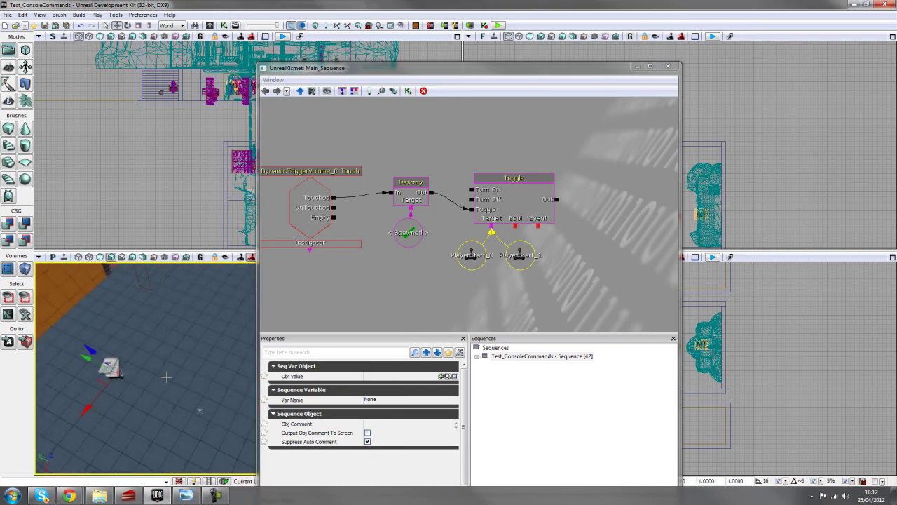
Clear the variable selection and add a new Matinee action beyond the Toggle action in the Kismet sequence
right_click_drag(128, 379, 128, 370)
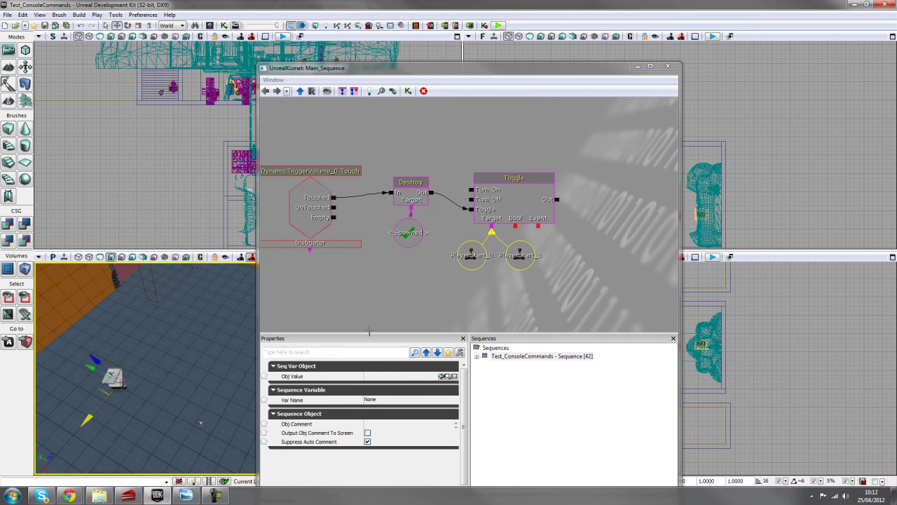
left_click(451, 301)
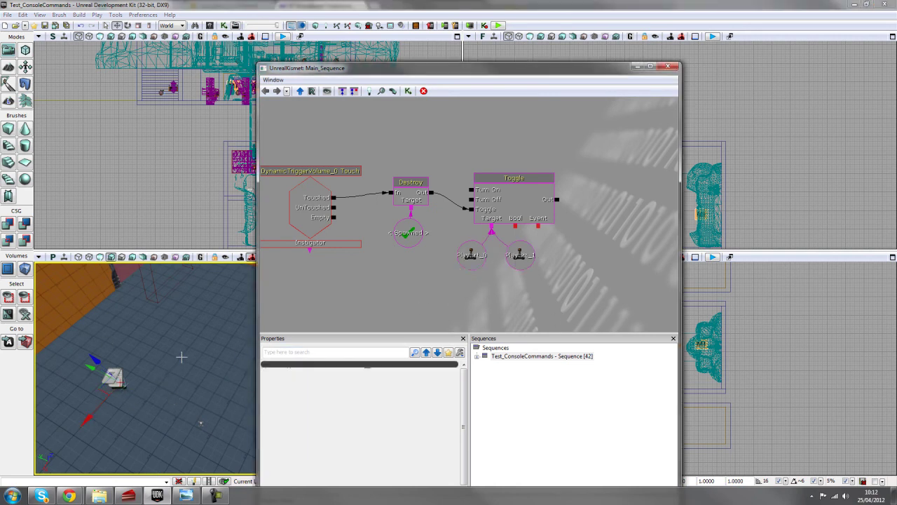
scroll(493, 289, "down", 4)
left_click_drag(493, 289, 444, 288)
scroll(445, 288, "up", 3)
mouse_move(151, 414)
right_mouse_down()
mouse_move(112, 331)
mouse_move(159, 425)
right_mouse_up()
left_click(155, 372)
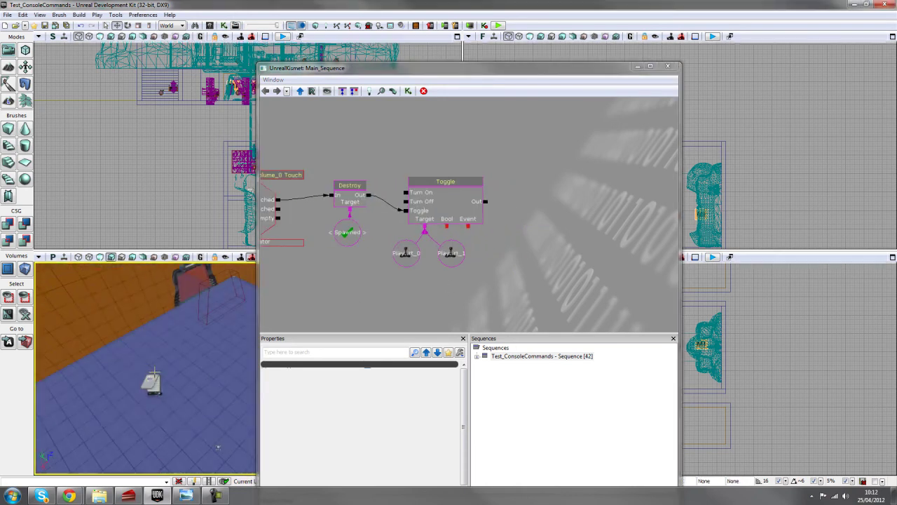
left_click(432, 276)
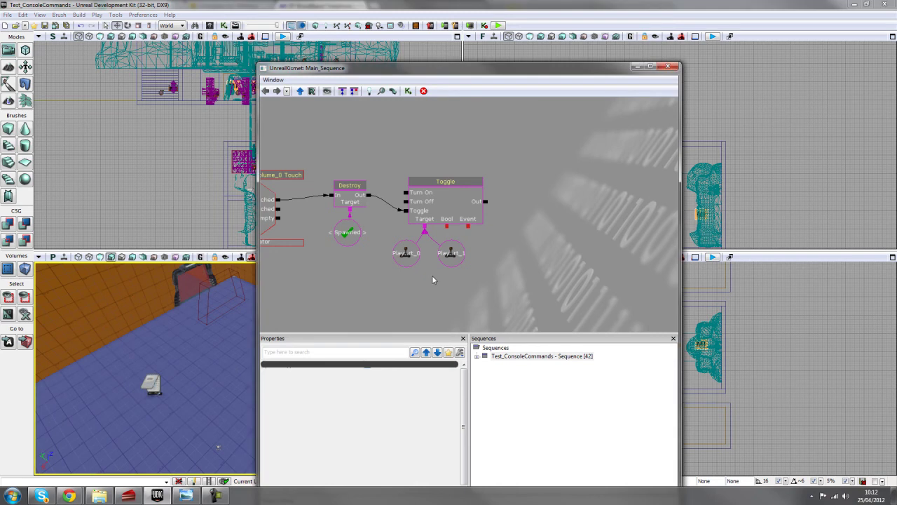
left_click(533, 172)
left_click_drag(566, 73, 459, 45)
Select the camera actor inside the portal and close Kismet
right_click_drag(728, 346, 704, 368)
scroll(705, 368, "up", 5)
left_click(704, 367)
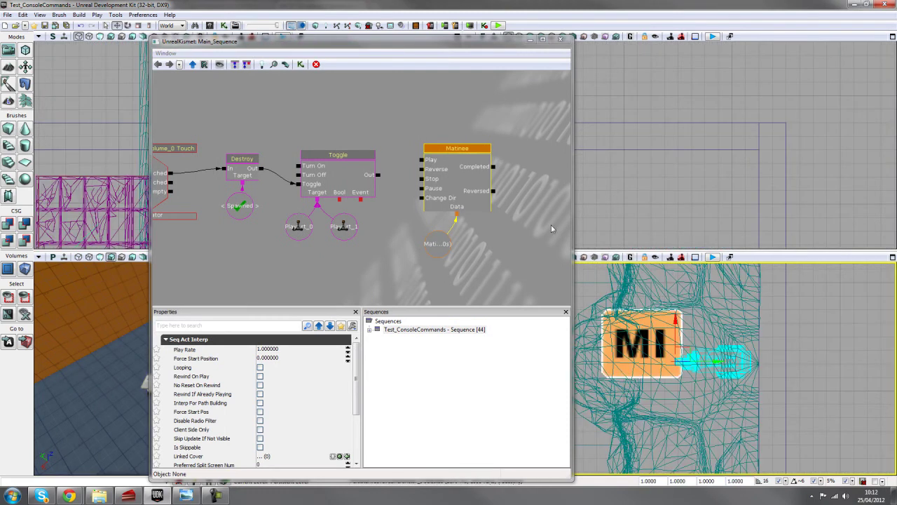
left_click(560, 40)
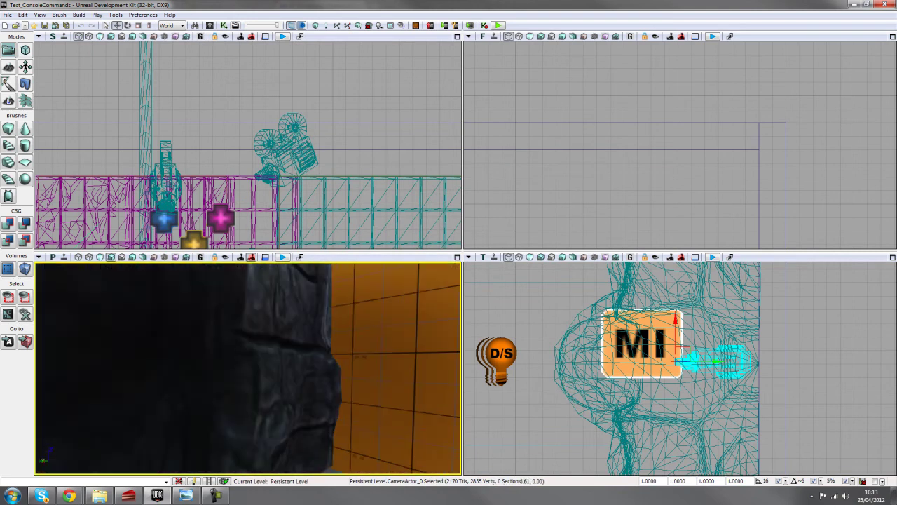
mouse_move(248, 368)
right_mouse_down()
mouse_move(157, 333)
mouse_move(302, 382)
mouse_move(342, 431)
mouse_move(371, 441)
mouse_move(366, 414)
mouse_move(231, 366)
right_mouse_up()
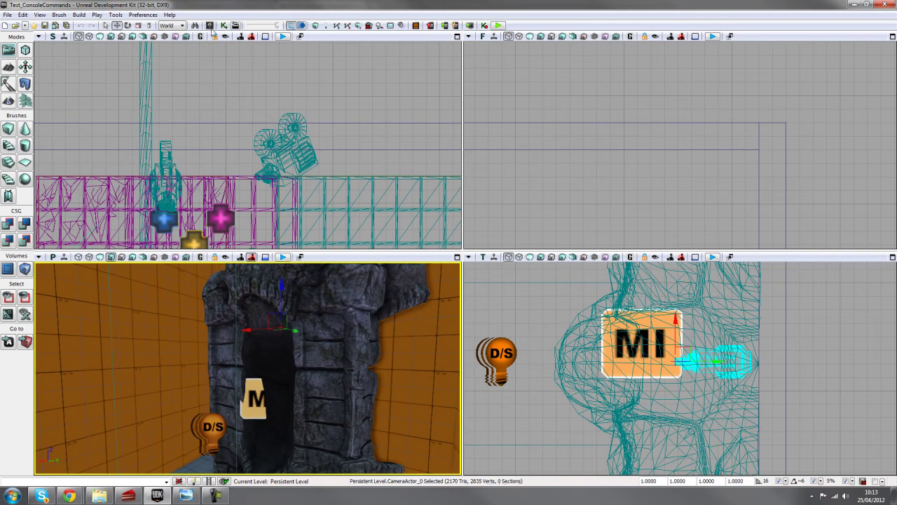
Look up the CameraActor class in the actor class list and inspect the portal area and the room floor
left_click(210, 26)
left_click(601, 110)
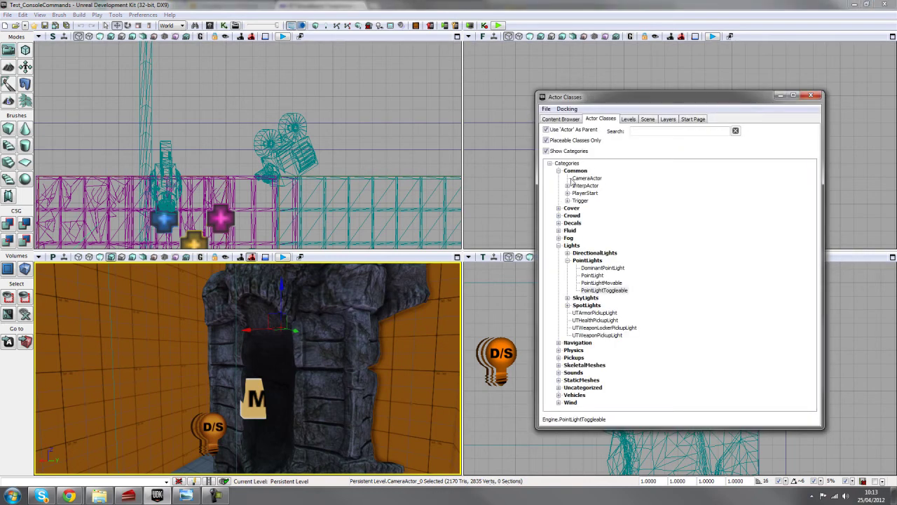
left_click(812, 95)
right_click_drag(376, 356, 357, 364)
right_click_drag(358, 329, 229, 326)
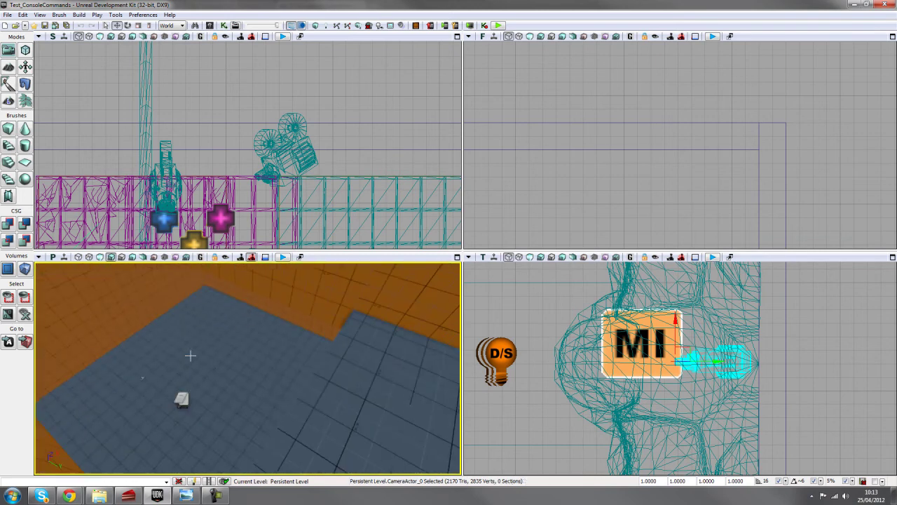
right_click_drag(197, 394, 305, 344)
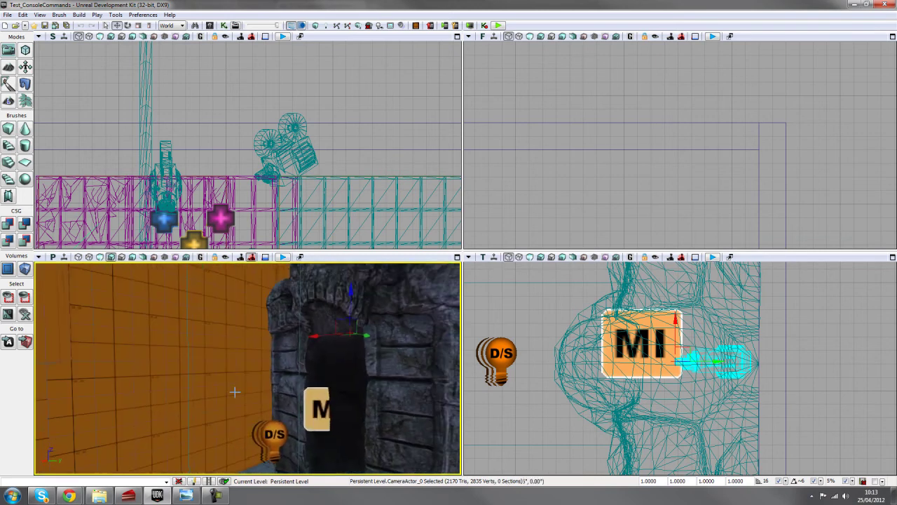
Open the new Matinee from Kismet and add a camera group named FallCam for the selected camera
left_click(225, 25)
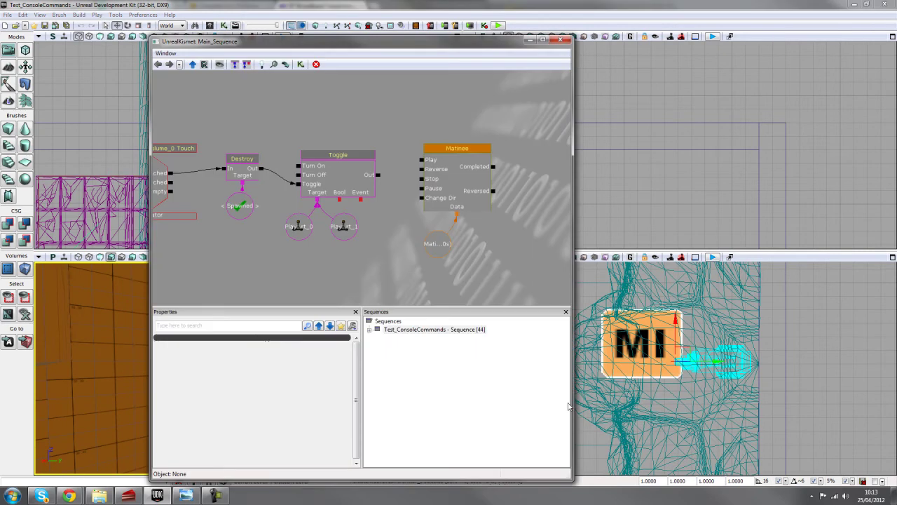
double_click(454, 190)
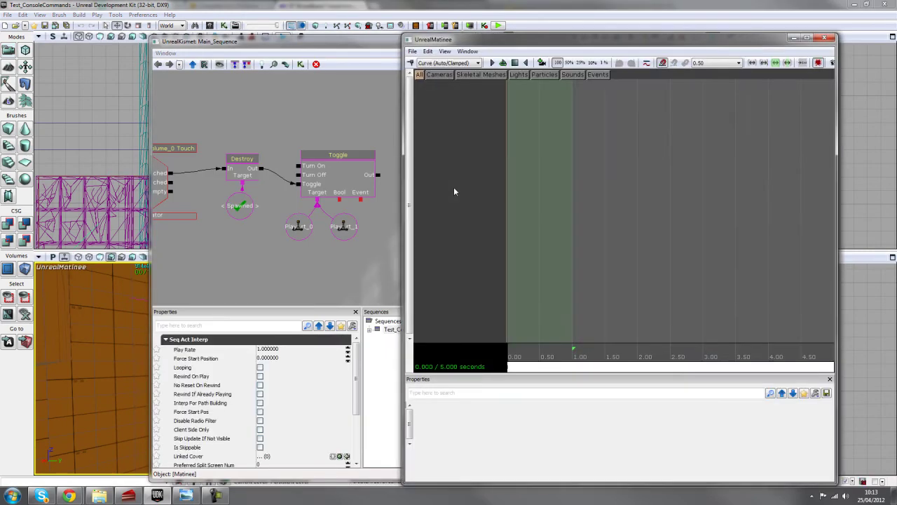
right_click(466, 157)
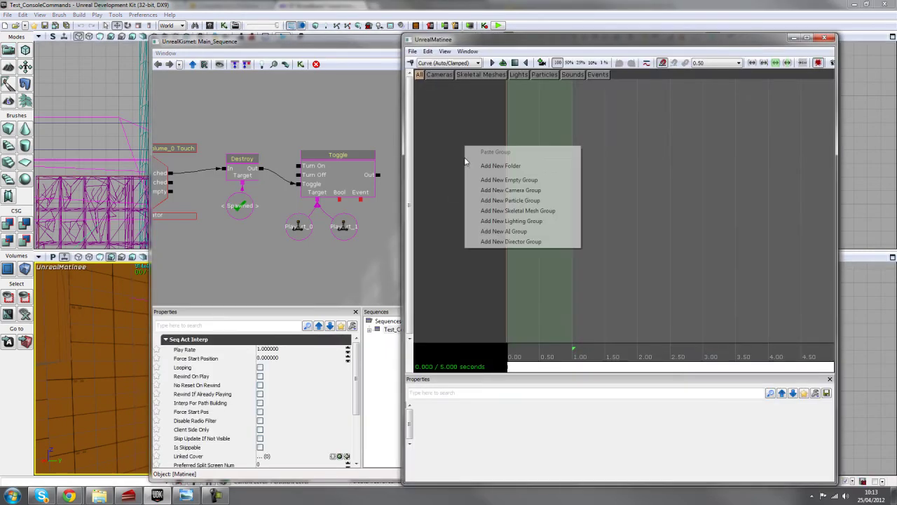
left_click(546, 191)
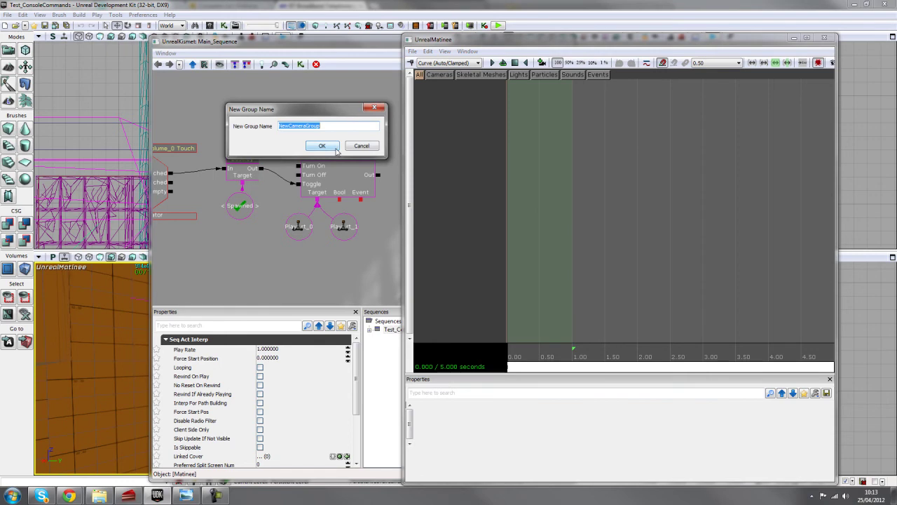
type("Fall Cam")
key("Return")
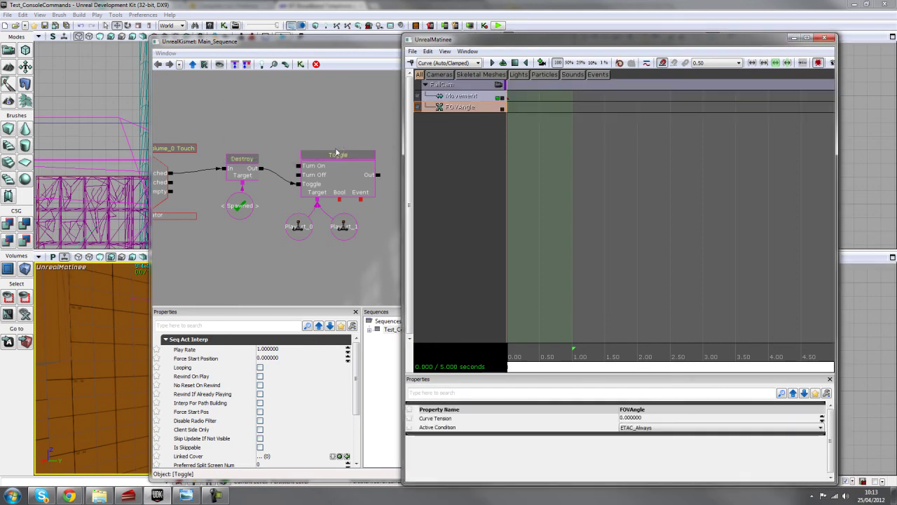
Close Kismet and shorten the Matinee sequence to 2.5 seconds
left_click(264, 44)
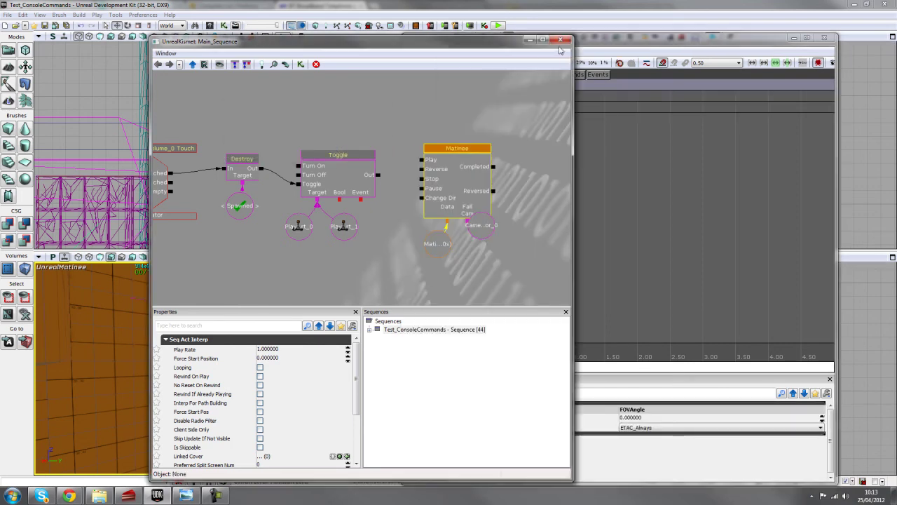
left_click(560, 40)
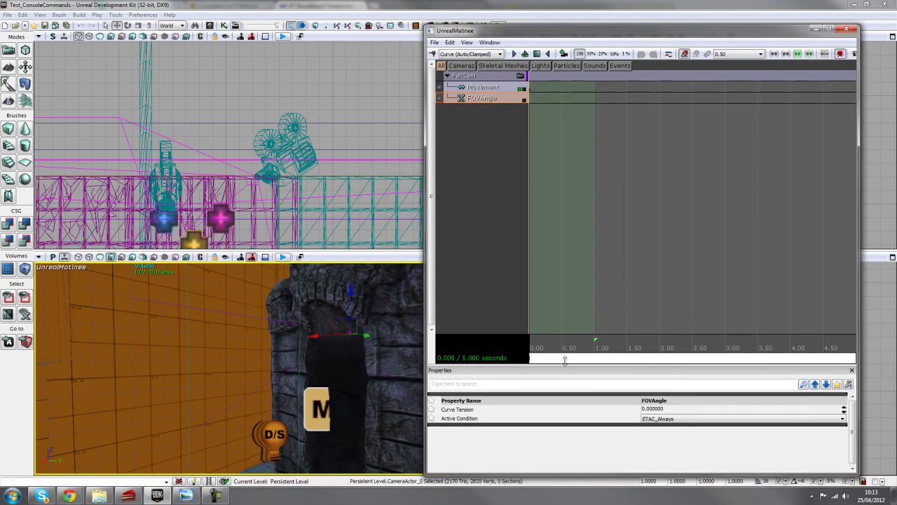
scroll(584, 354, "down", 3)
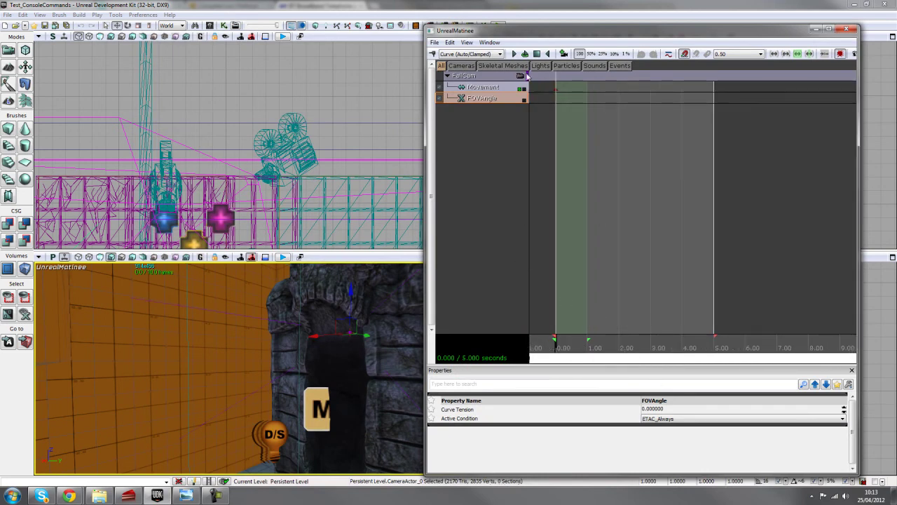
left_click_drag(699, 347, 770, 350)
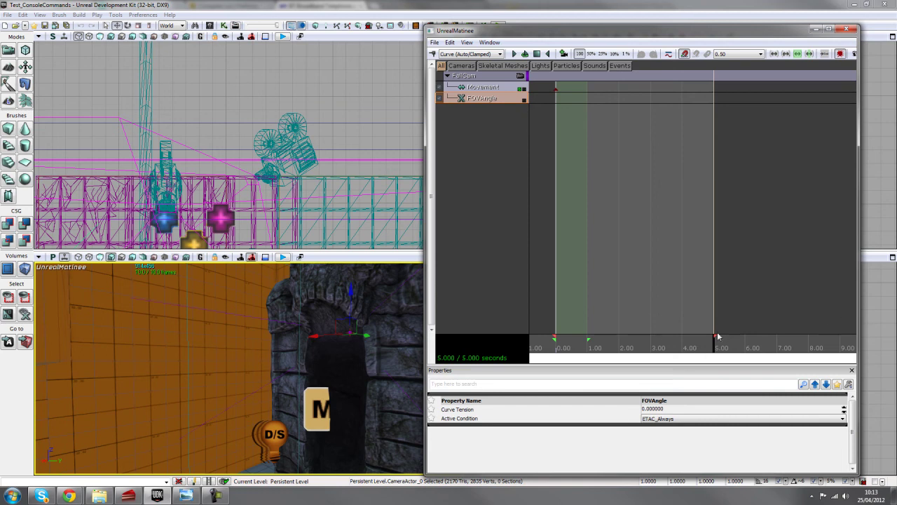
left_click_drag(711, 336, 636, 341)
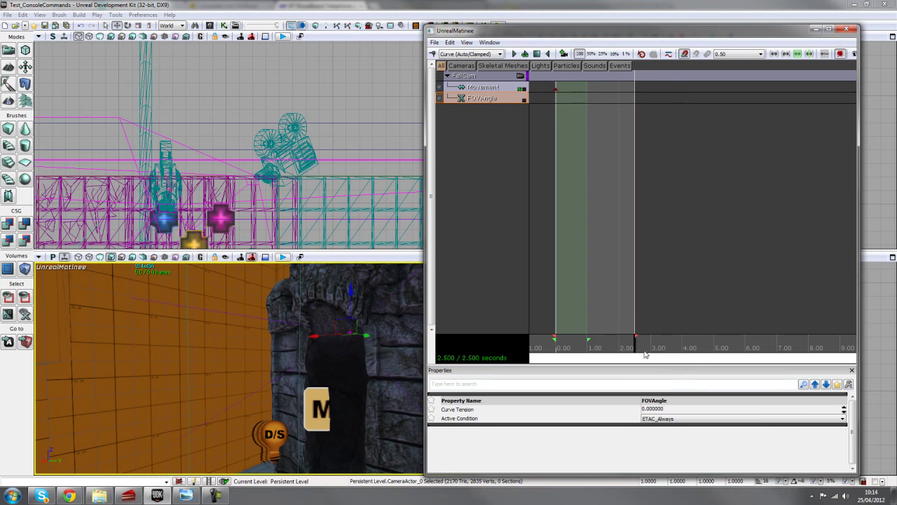
Add a Movement key at 2.5 seconds and close the Matinee editor
left_click(502, 91)
key("Return")
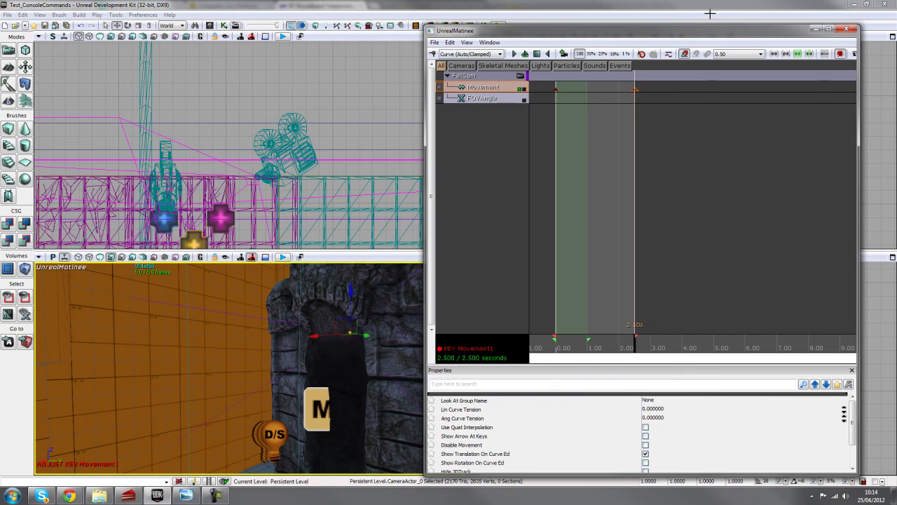
left_click_drag(732, 27, 629, 26)
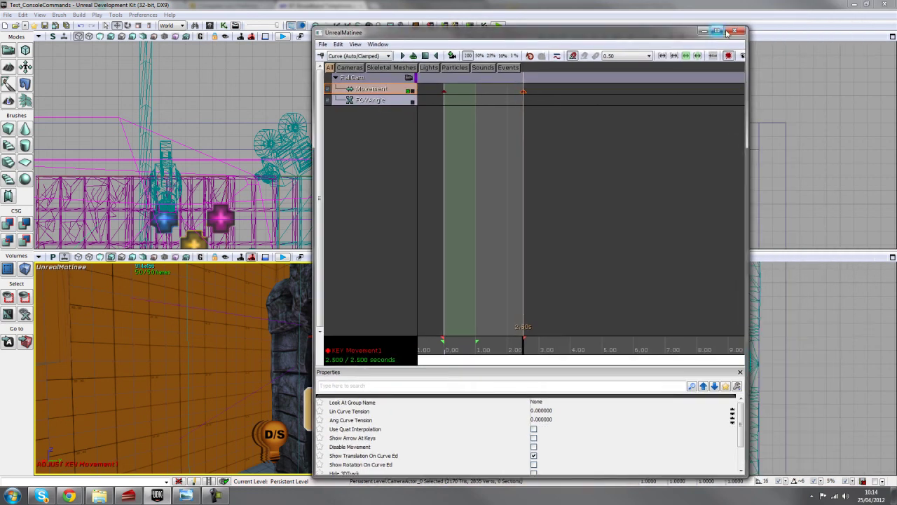
left_click(741, 30)
Reopen the Matinee from Kismet beside the level views and close the Kismet and Content Browser windows
scroll(701, 364, "down", 8)
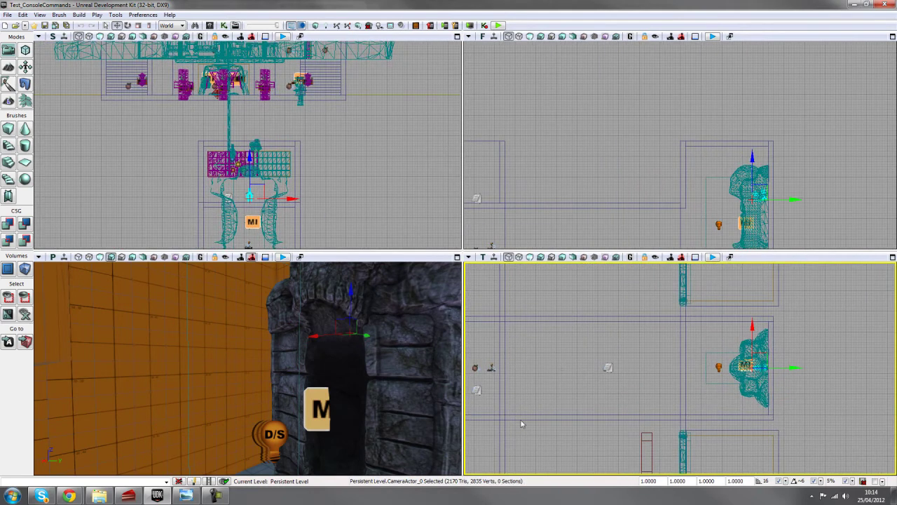
left_click(212, 25)
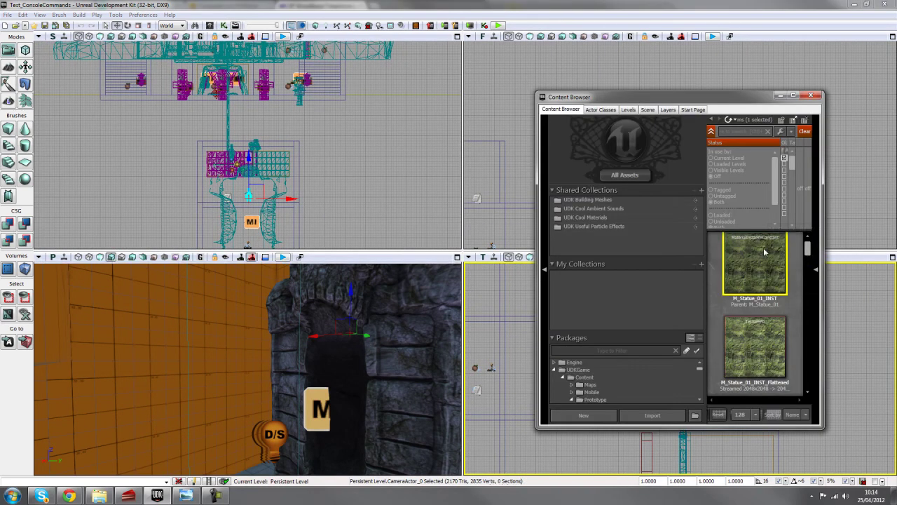
left_click(224, 25)
double_click(470, 175)
left_click(379, 100)
left_click_drag(570, 41, 311, 46)
left_click(560, 38)
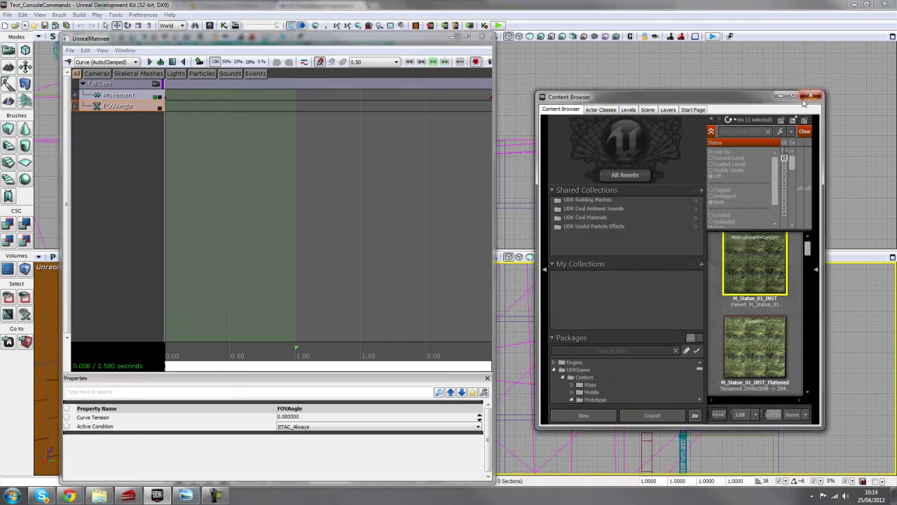
left_click(810, 96)
Select the Movement key at 2.5 seconds and move the camera horizontally out of the portal towards the player start
left_click_drag(391, 368, 398, 368)
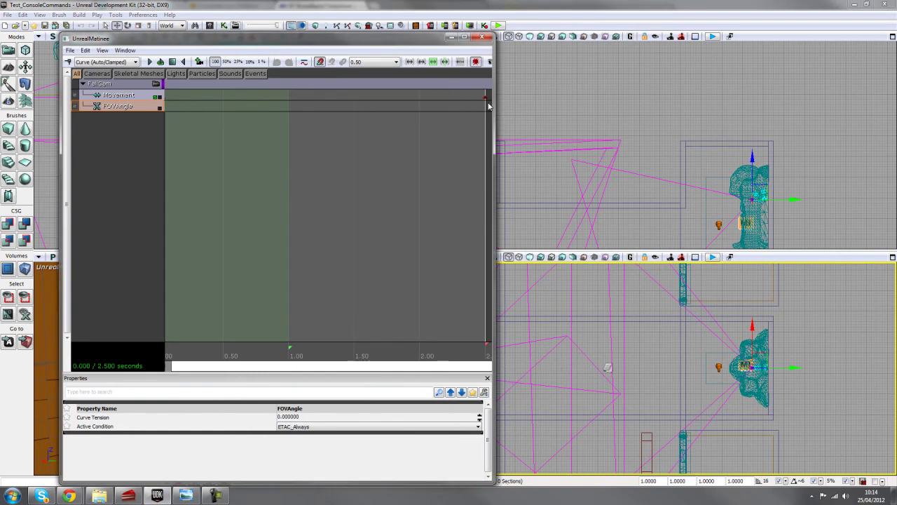
left_click(484, 97)
scroll(671, 363, "down", 2)
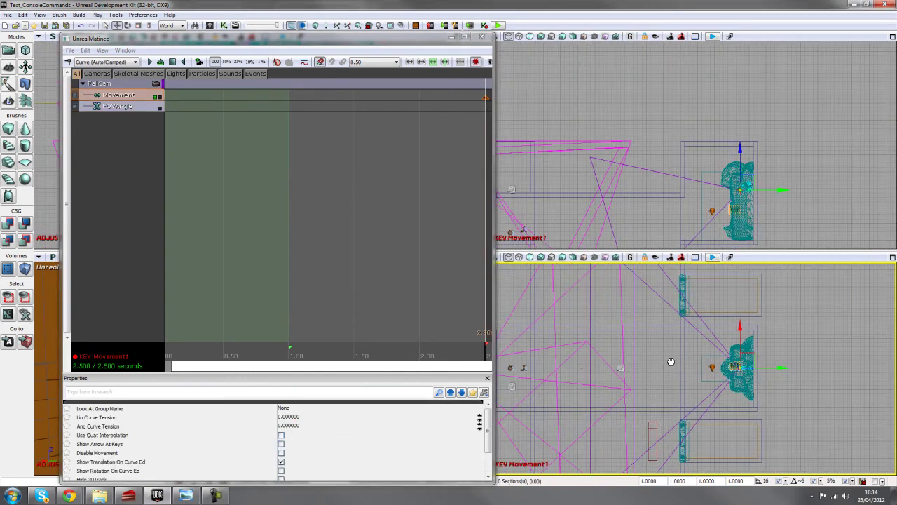
right_click_drag(670, 362, 782, 371)
left_click_drag(845, 362, 725, 363)
scroll(724, 363, "up", 3)
scroll(691, 361, "up", 4)
scroll(744, 189, "down", 5)
Lower the camera at the 2.5-second key to just above the player start and rotate it to face downwards
left_click_drag(732, 156, 665, 238)
left_click_drag(721, 118, 733, 20)
scroll(678, 87, "up", 3)
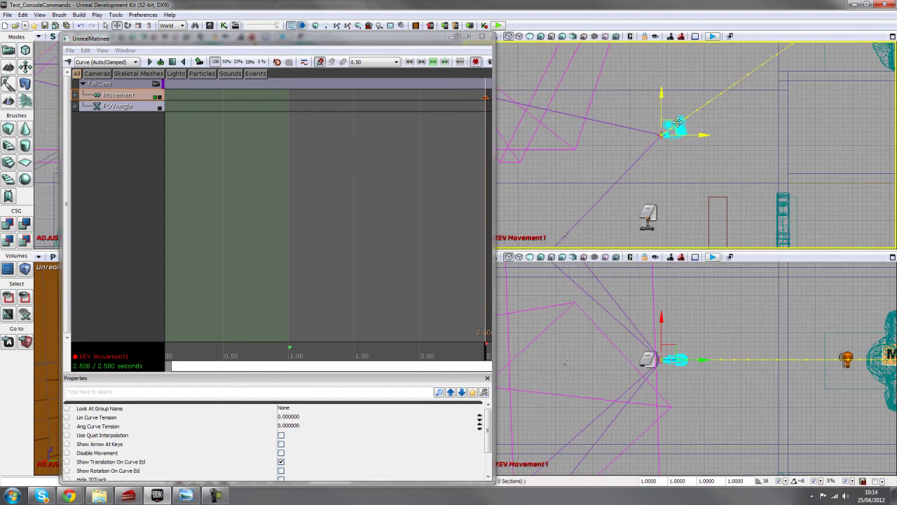
left_click_drag(677, 125, 598, 245)
key("space")
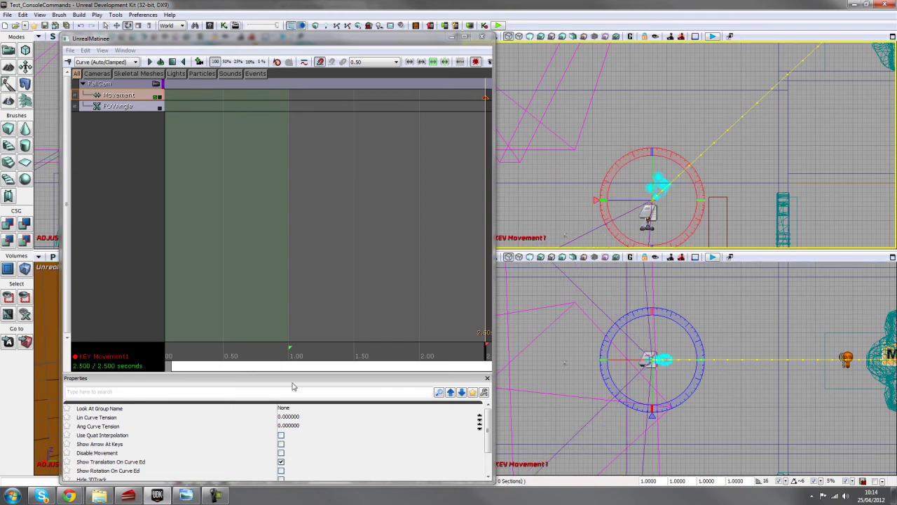
Add a Movement key at 1 second and move the camera up so its path arcs out in front of the portal
scroll(769, 165, "down", 3)
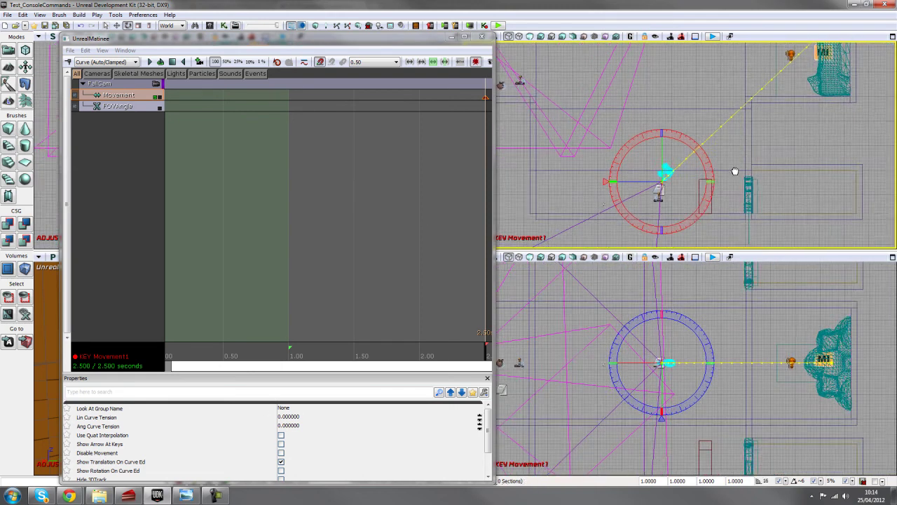
right_click_drag(748, 156, 727, 182)
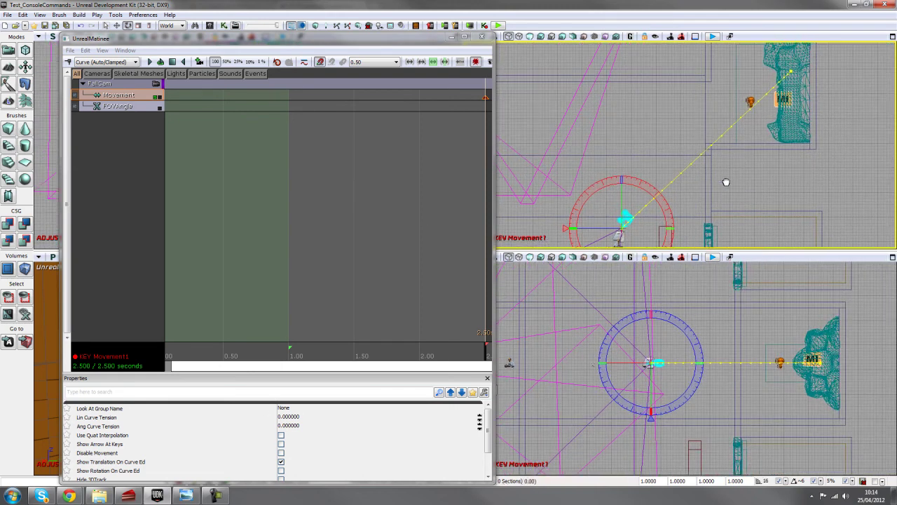
left_click(290, 355)
key("Return")
left_click_drag(768, 193, 875, 93, "ctrl")
scroll(760, 197, "down", 2)
right_click_drag(760, 196, 758, 204)
scroll(760, 193, "up", 3)
Fine-tune the camera's position at the 1-second key and tilt it slightly downwards
key("space")
key("space")
left_click_drag(734, 126, 706, 119)
key("space")
left_click_drag(667, 94, 646, 105)
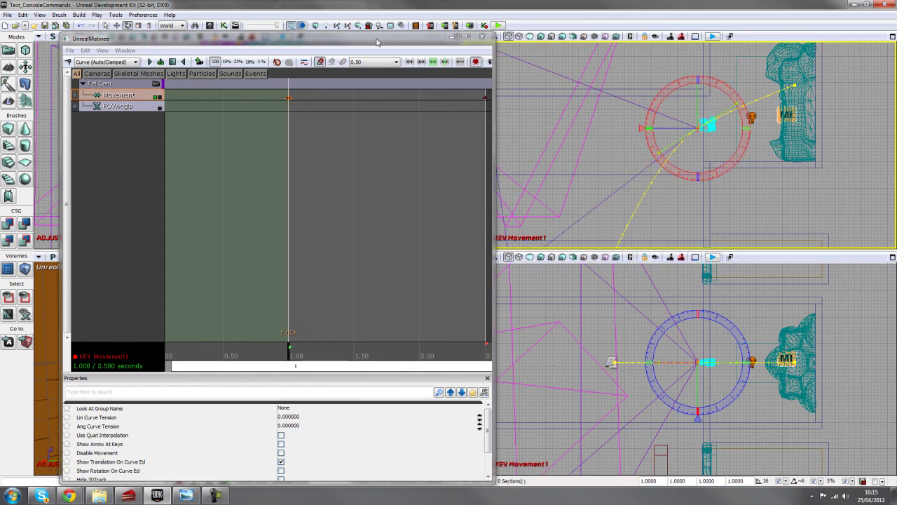
View the level through FallCam and return the Matinee to its start to check the opening camera view
left_click_drag(392, 39, 734, 37)
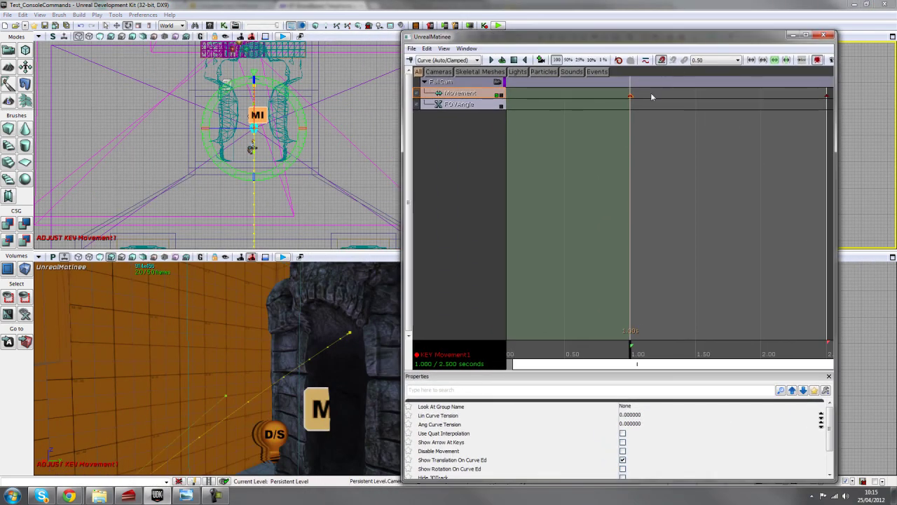
left_click(497, 82)
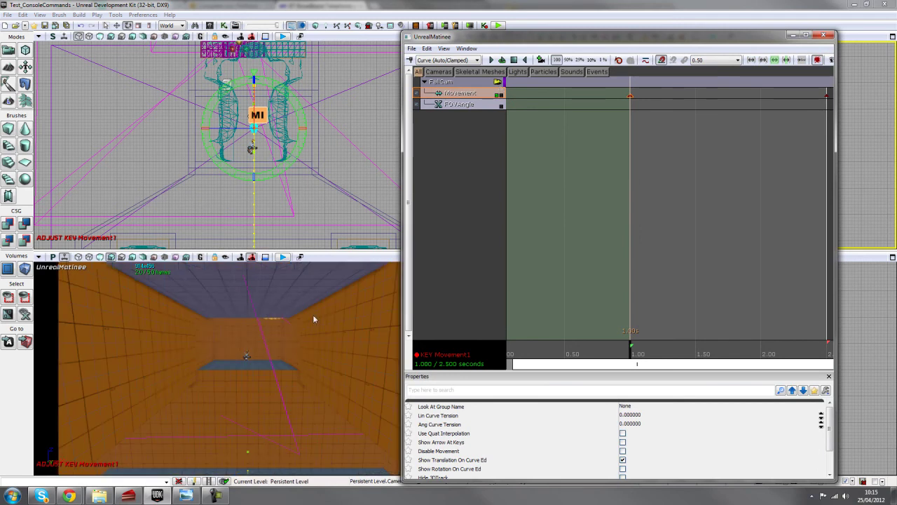
left_click(514, 60)
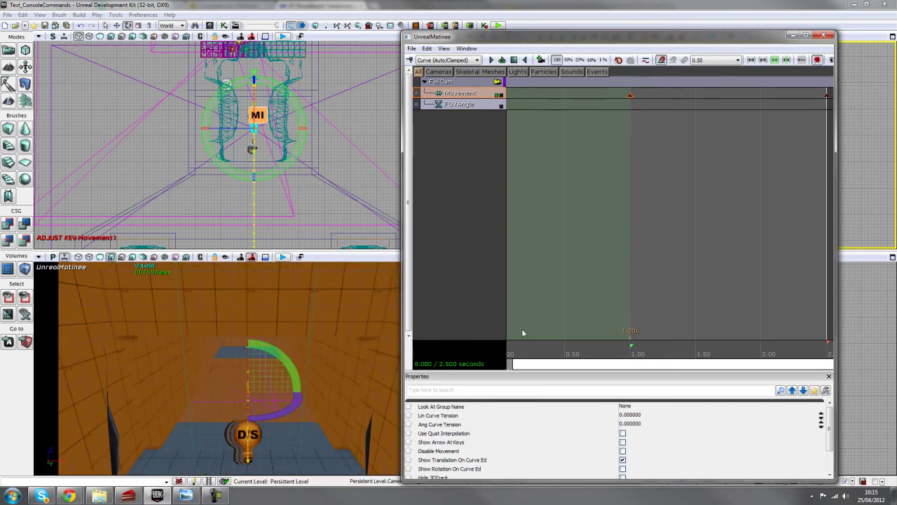
Play the FallCam Matinee through to preview the fall, and return it to its start
left_click(493, 283)
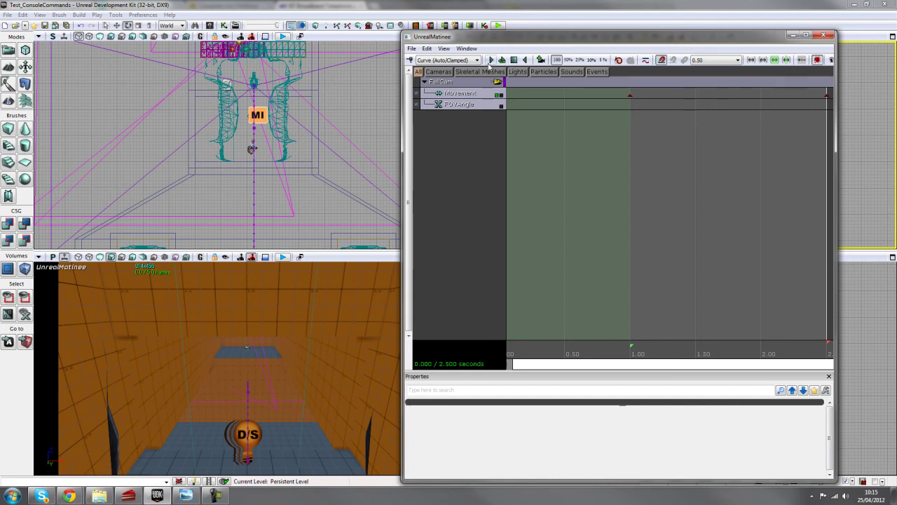
left_click(491, 61)
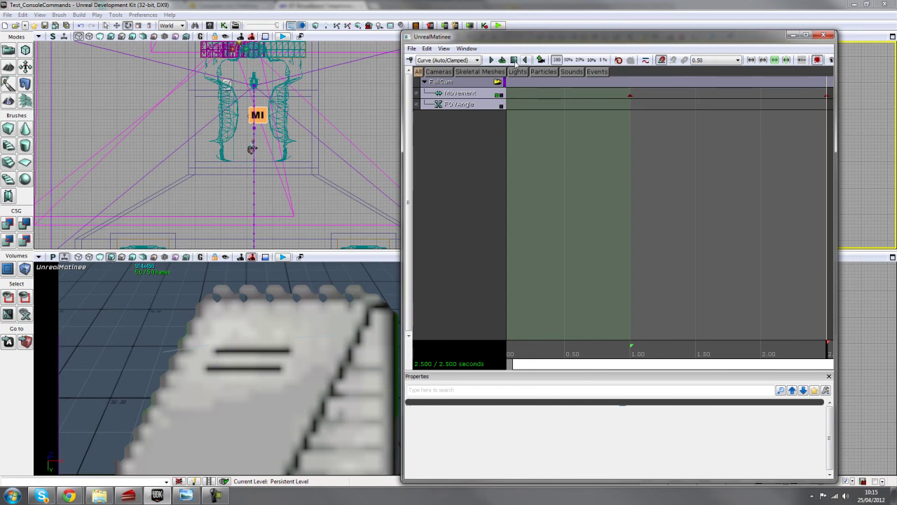
left_click(515, 61)
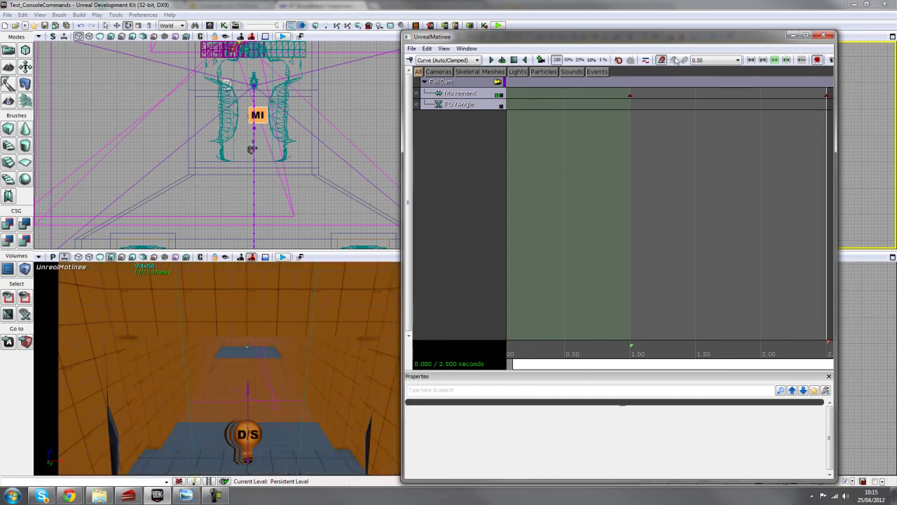
Minimise the Matinee editor and, in the Kismet sequence, connect the Toggle action's Out to the Matinee's Play input
left_click(794, 36)
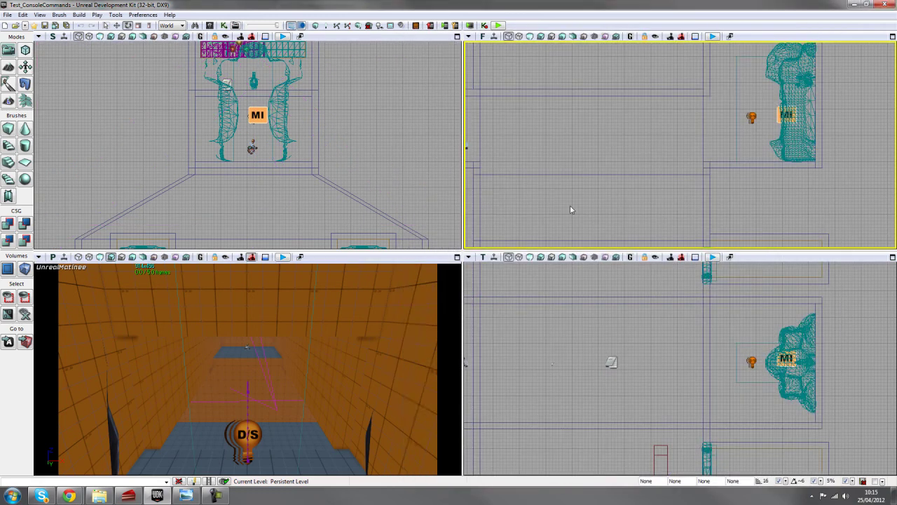
left_click(223, 26)
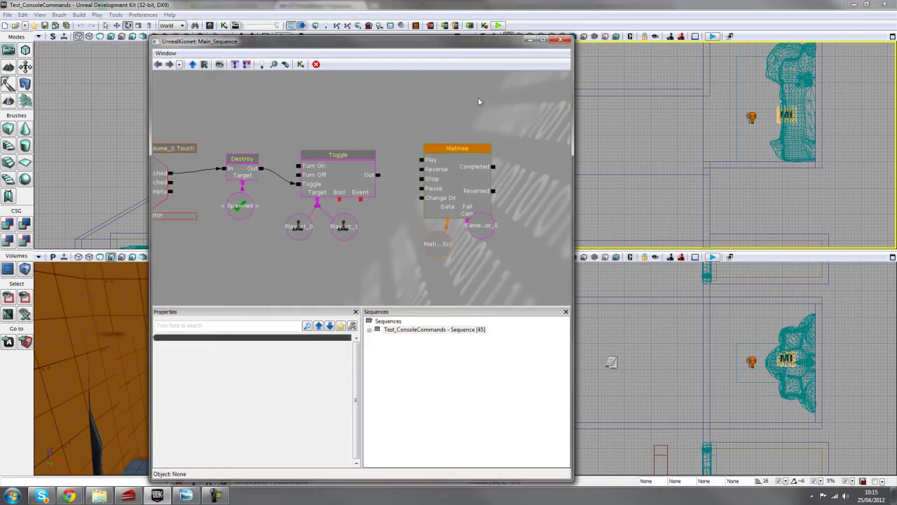
left_click_drag(488, 42, 747, 28)
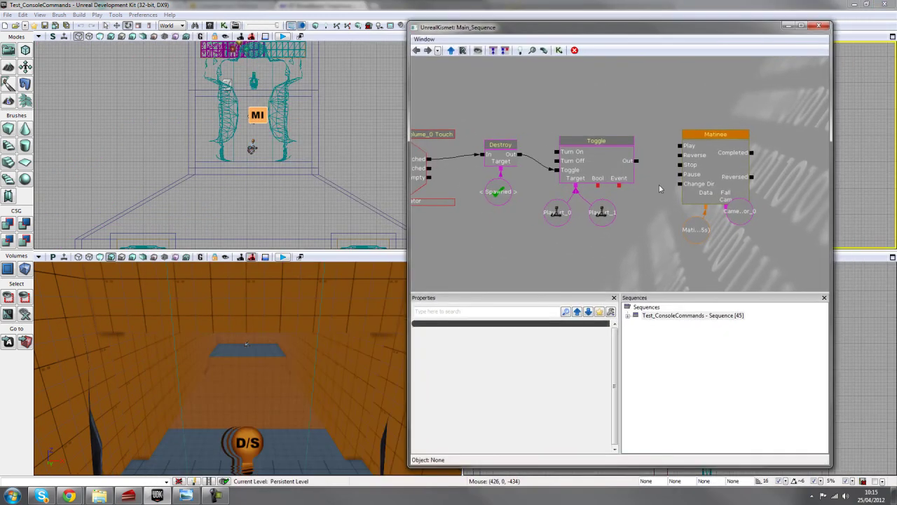
left_click_drag(587, 184, 631, 170)
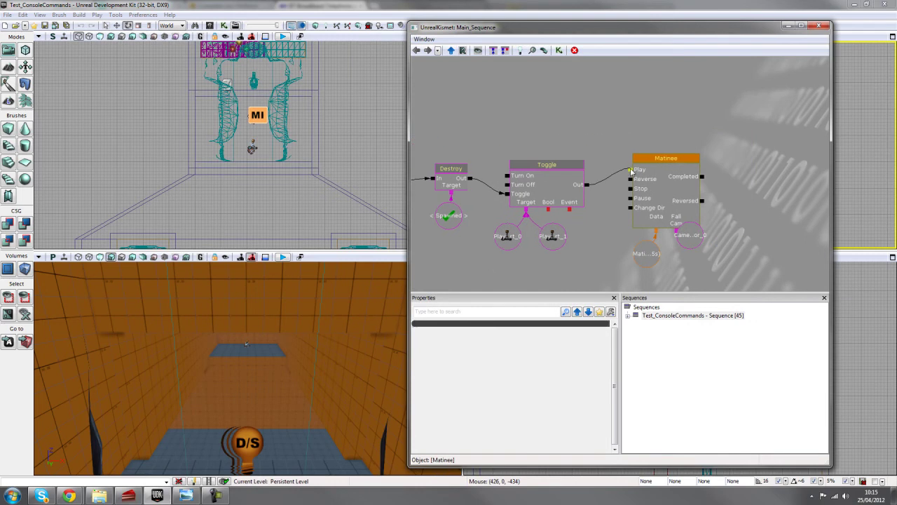
Add an Actor Factory action after the Matinee and connect the Matinee's Completed output to its Spawn Actor input
left_click_drag(689, 236, 608, 158)
scroll(694, 184, "up", 1)
scroll(491, 225, "down", 3)
right_click(599, 144)
mouse_move(635, 150)
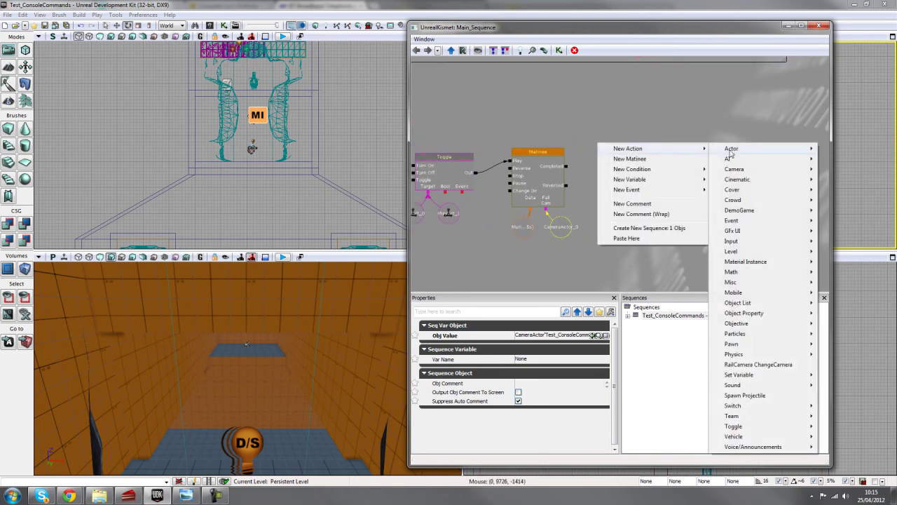
mouse_move(731, 153)
left_click(692, 150)
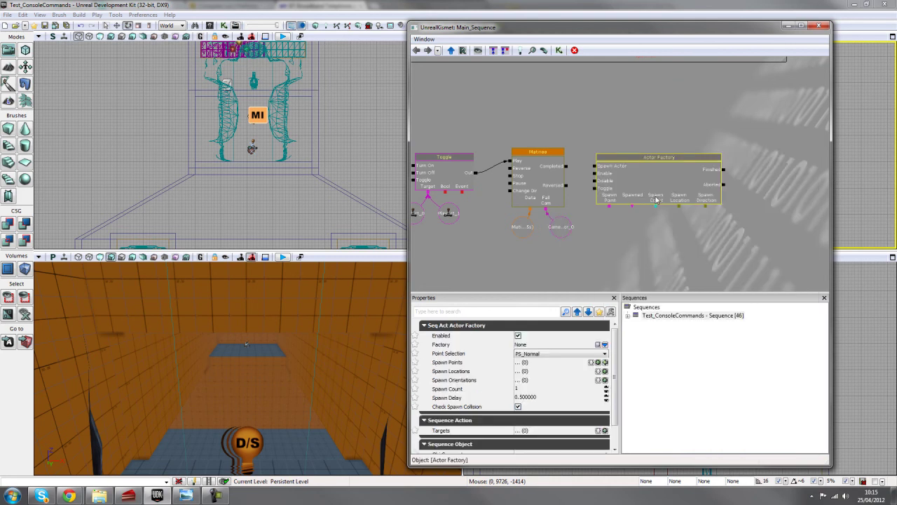
left_click_drag(567, 168, 594, 166)
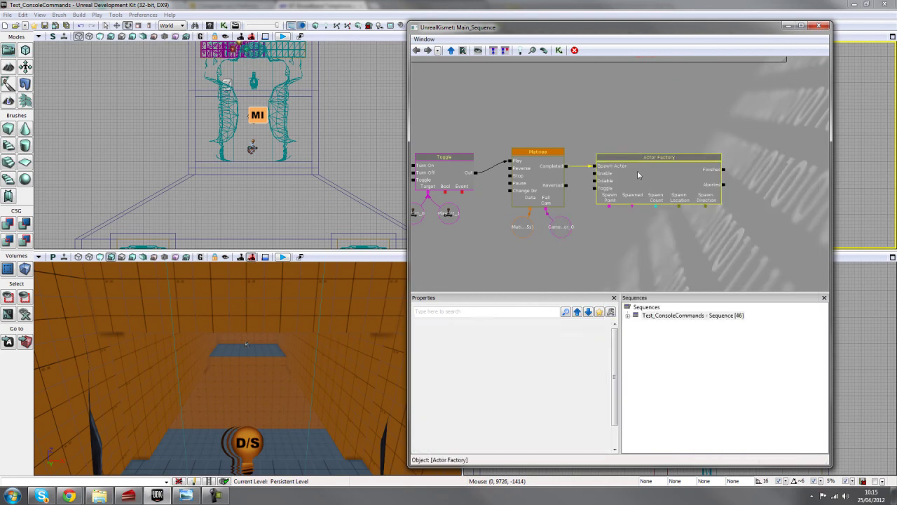
Set the new Actor Factory's factory type to UTActorFactoryAI
left_click(605, 344)
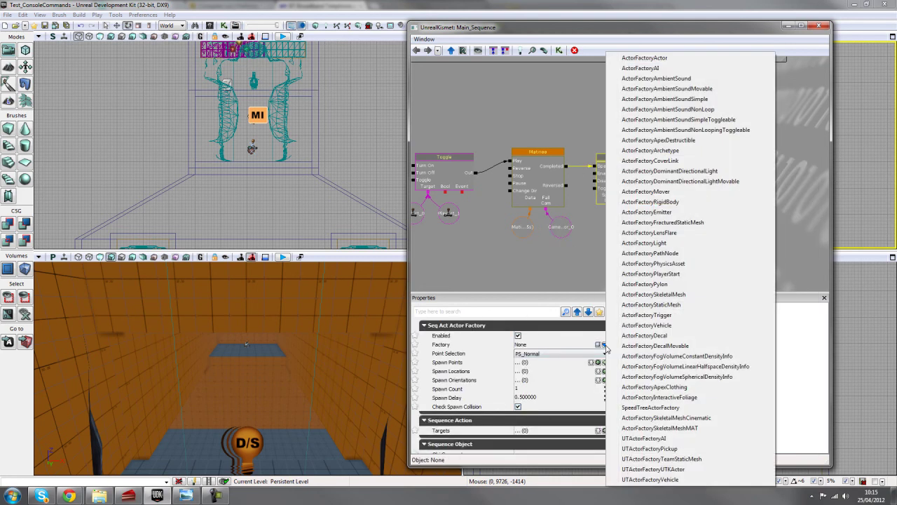
left_click(655, 440)
left_click_drag(664, 259, 615, 208)
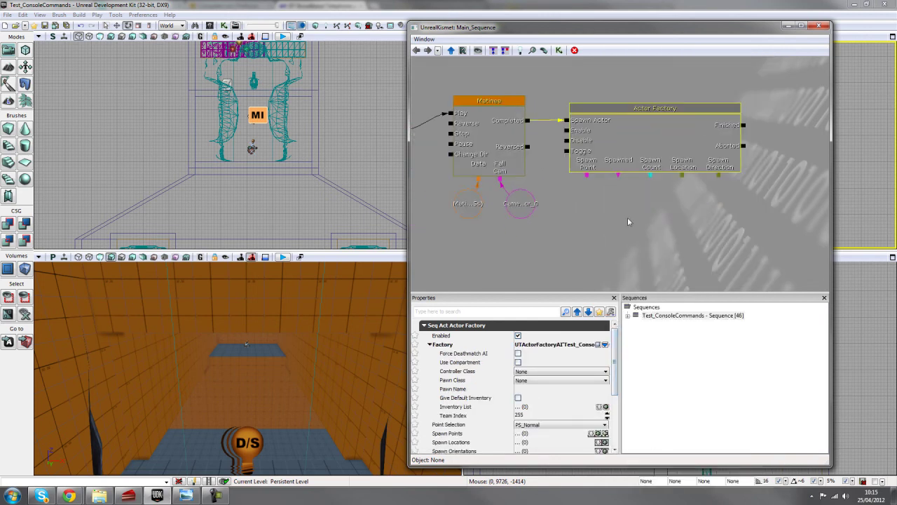
Select the note actor on the floor of the level and attach it as the Actor Factory's Spawn Point variable
right_click_drag(276, 401, 389, 415)
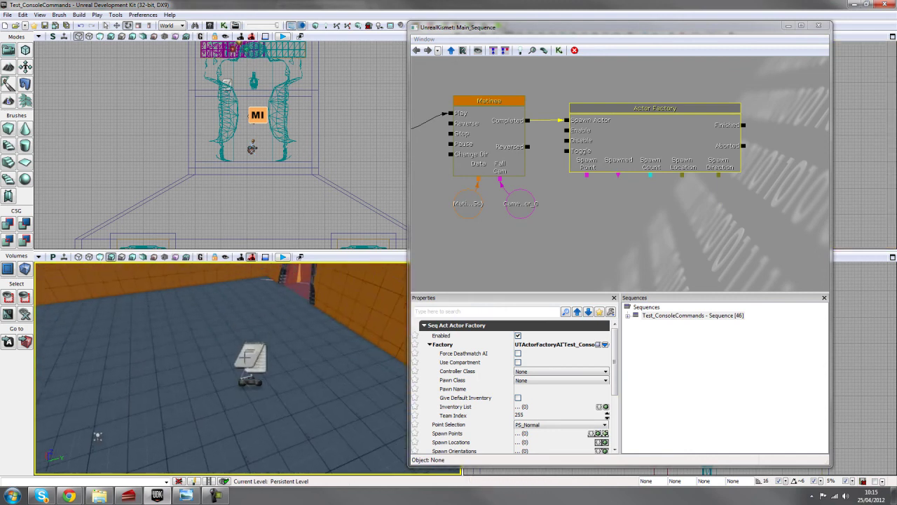
left_click(250, 359)
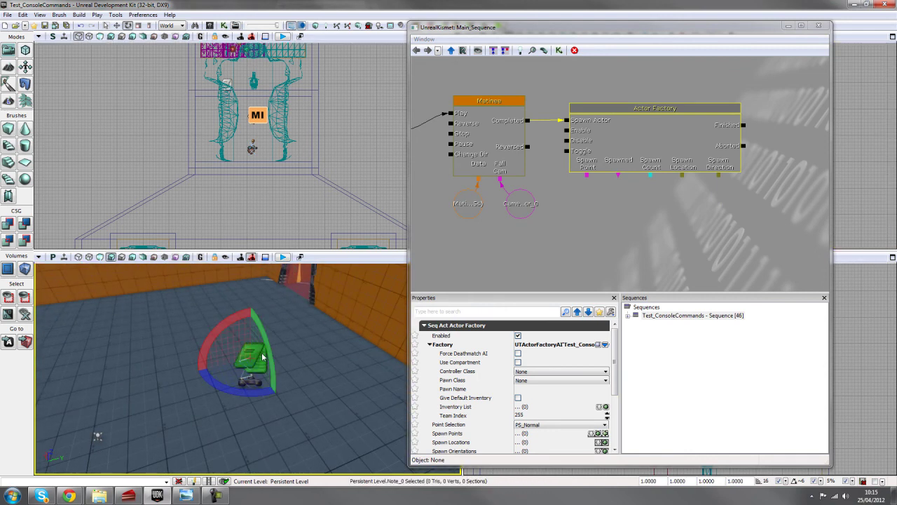
right_click(587, 176)
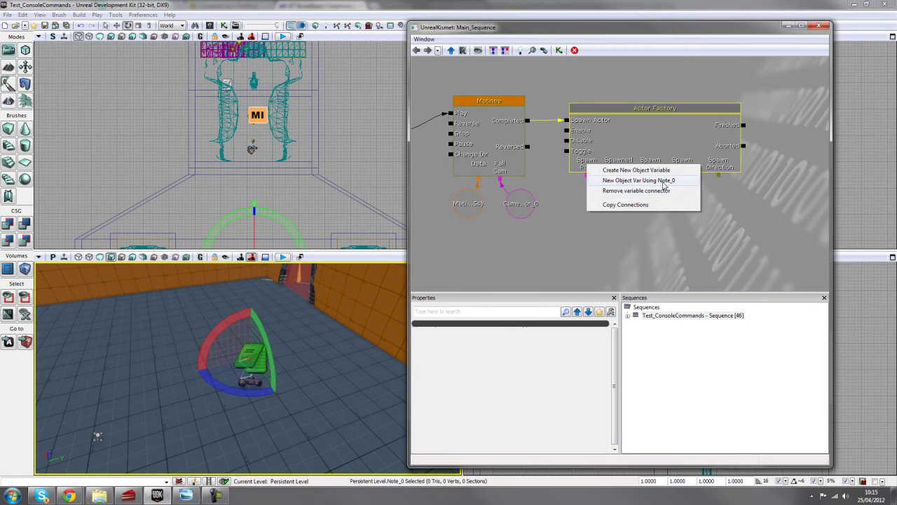
left_click(668, 180)
Create an object variable on the Actor Factory's Spawned connector, place it below the action and name it Possess
left_click_drag(664, 214, 570, 218)
scroll(611, 214, "down", 2)
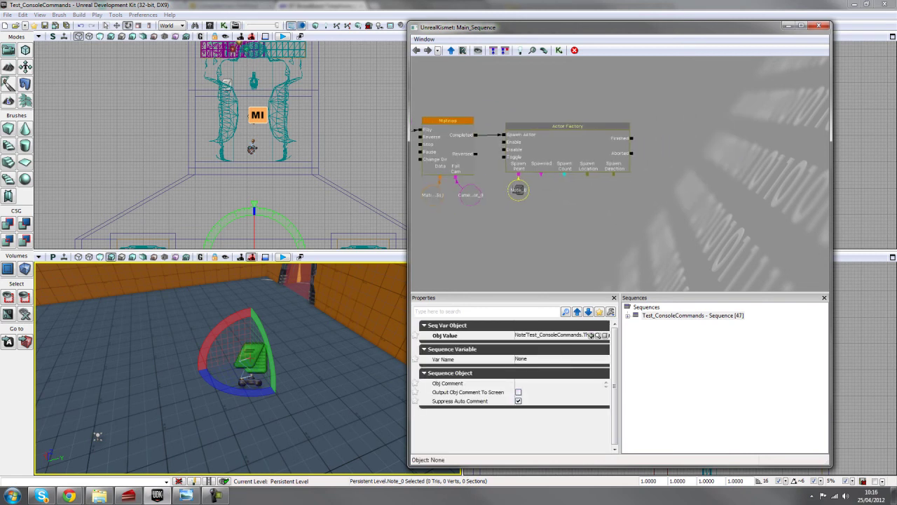
scroll(570, 217, "up", 2)
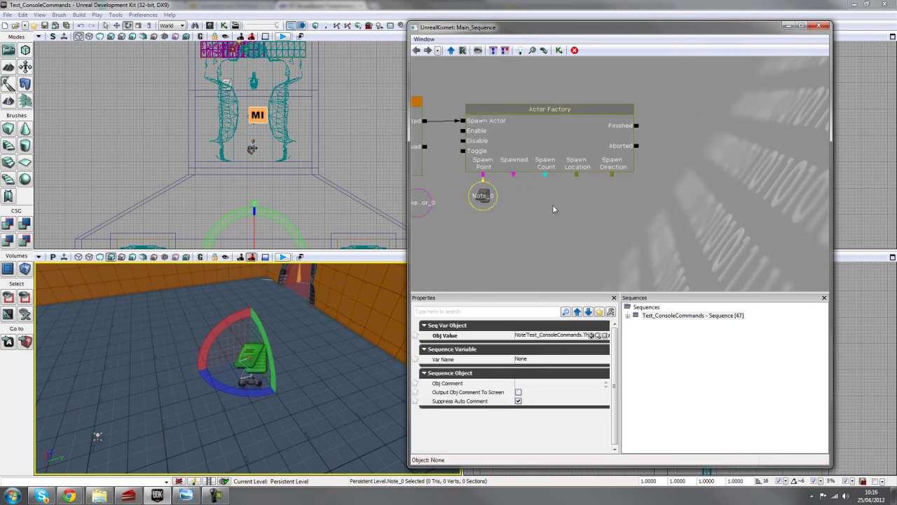
scroll(516, 178, "down", 1)
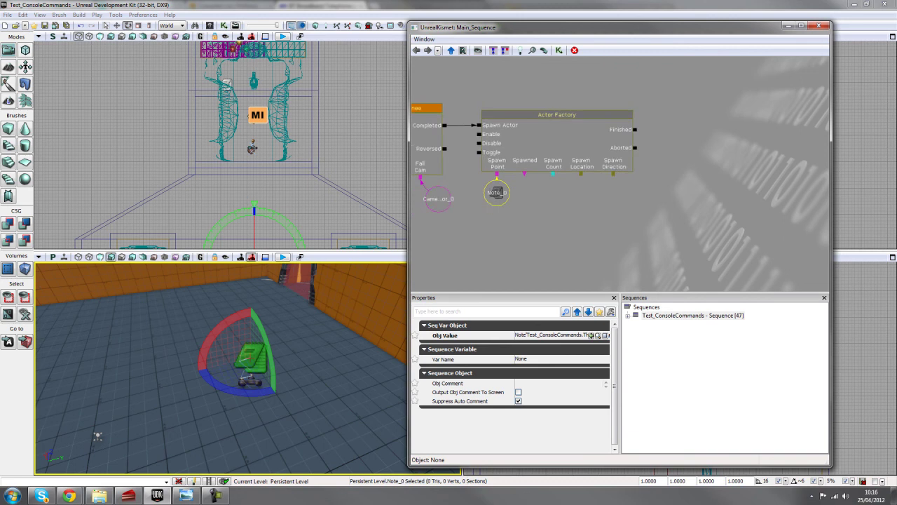
right_click(527, 180)
left_click(574, 170)
left_click_drag(522, 195, 623, 218)
left_click_drag(696, 220, 650, 220)
scroll(628, 226, "up", 1)
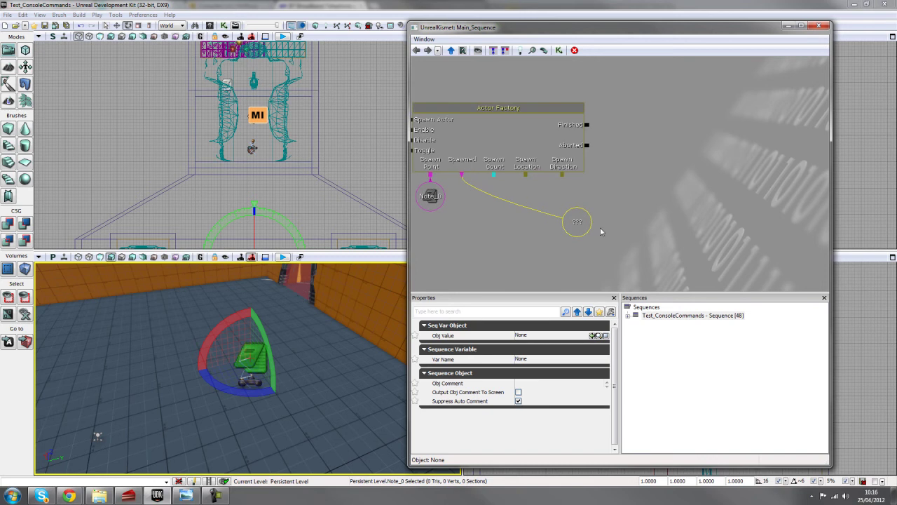
left_click(531, 359)
type("Possess")
key("Return")
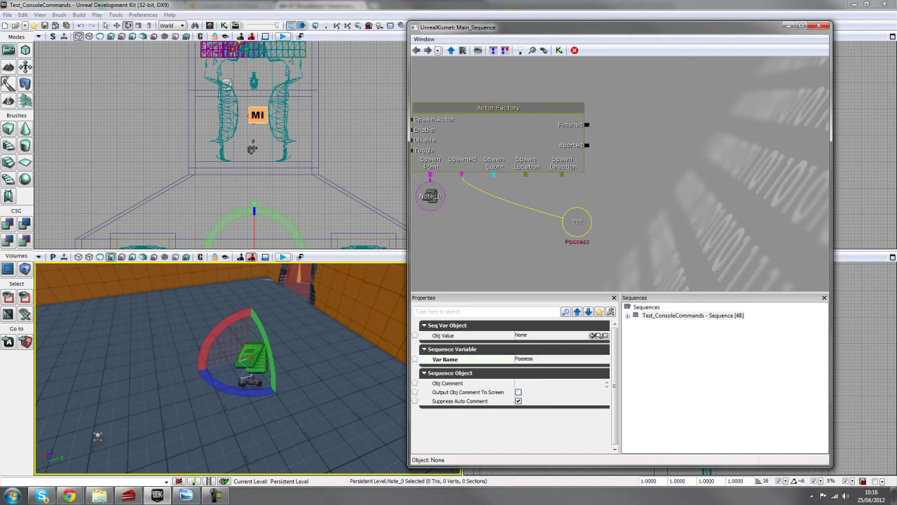
Review the existing setup sequence, examining the Possess variable on Attach To Event, the Death event and the actions it triggers
scroll(718, 182, "down", 5)
left_click_drag(718, 182, 694, 141)
scroll(694, 140, "up", 1)
left_click_drag(607, 148, 639, 121)
scroll(638, 122, "up", 7)
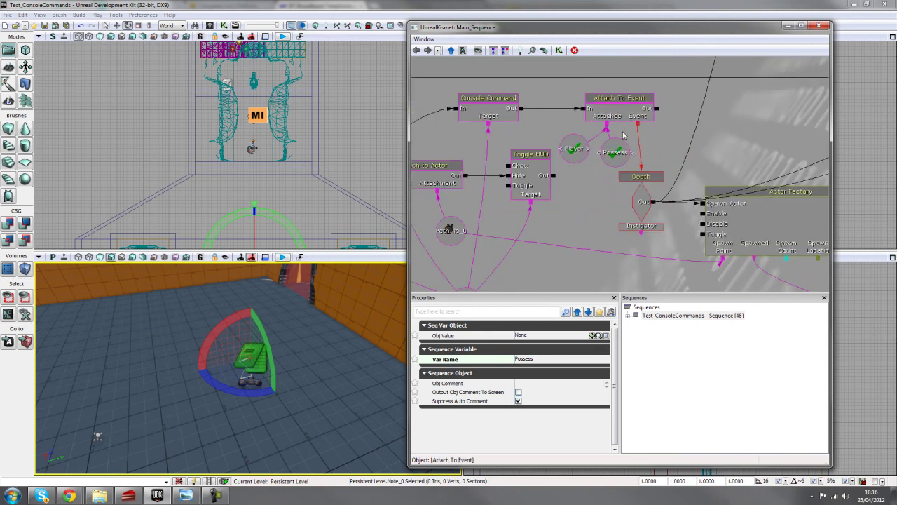
left_click(615, 152)
scroll(593, 192, "down", 2)
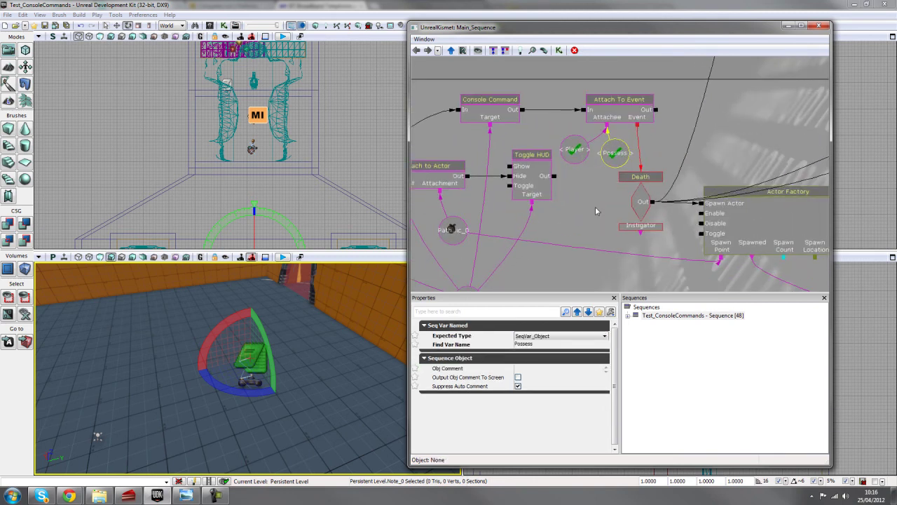
left_click_drag(595, 208, 570, 199)
left_click(612, 183)
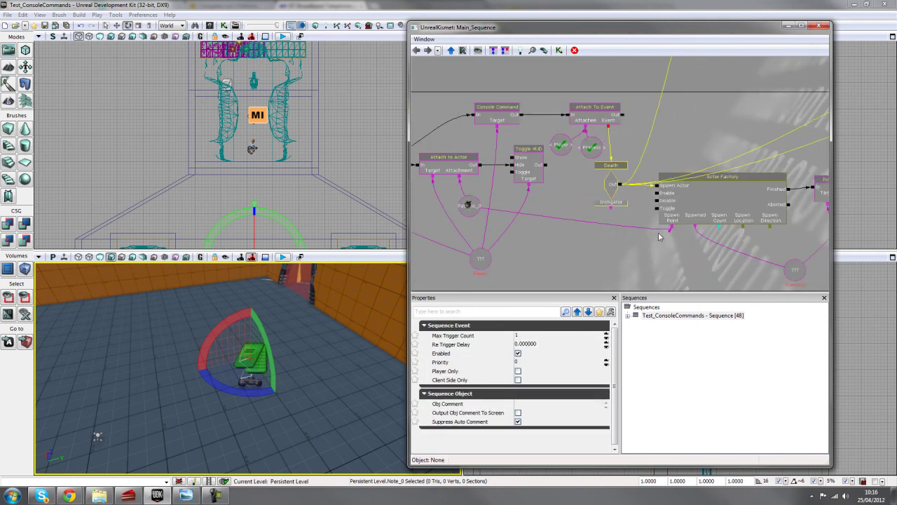
scroll(617, 174, "down", 1)
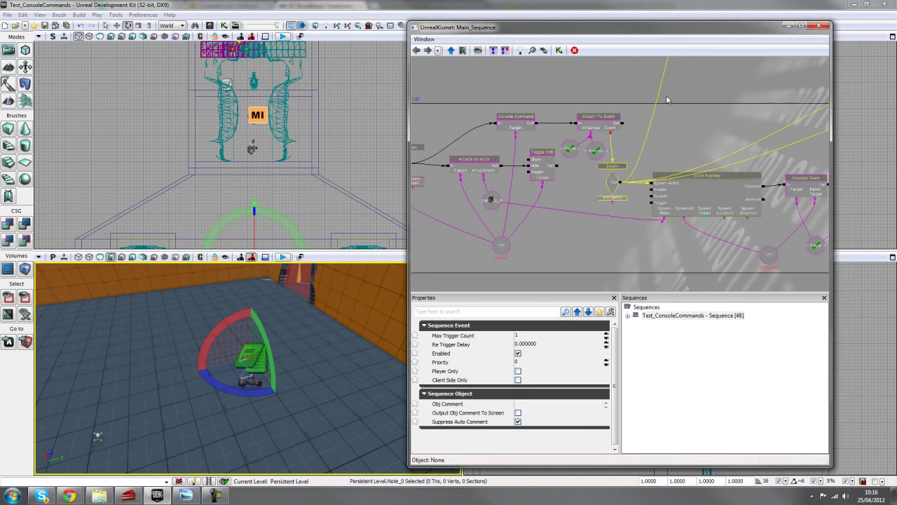
left_click(700, 143)
scroll(703, 149, "down", 2)
left_click_drag(703, 149, 626, 139)
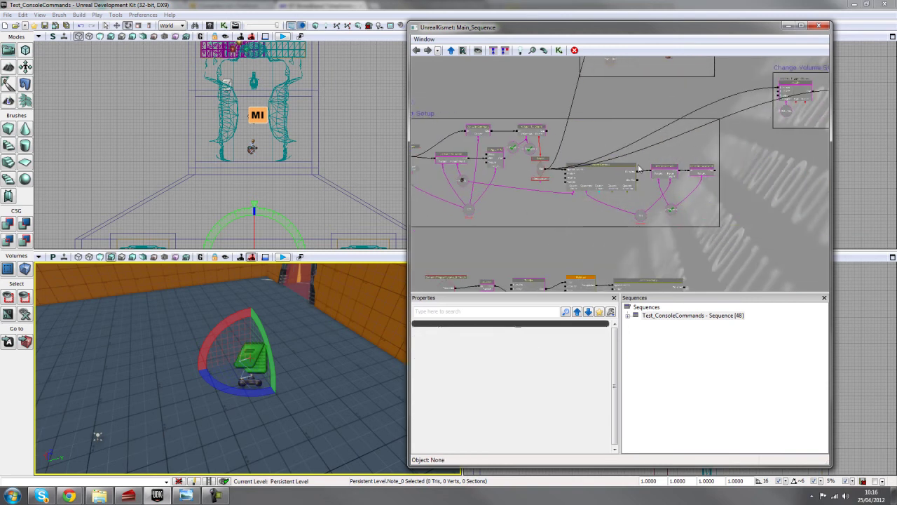
left_click_drag(578, 237, 628, 122)
left_click_drag(603, 136, 559, 132)
scroll(654, 128, "up", 2)
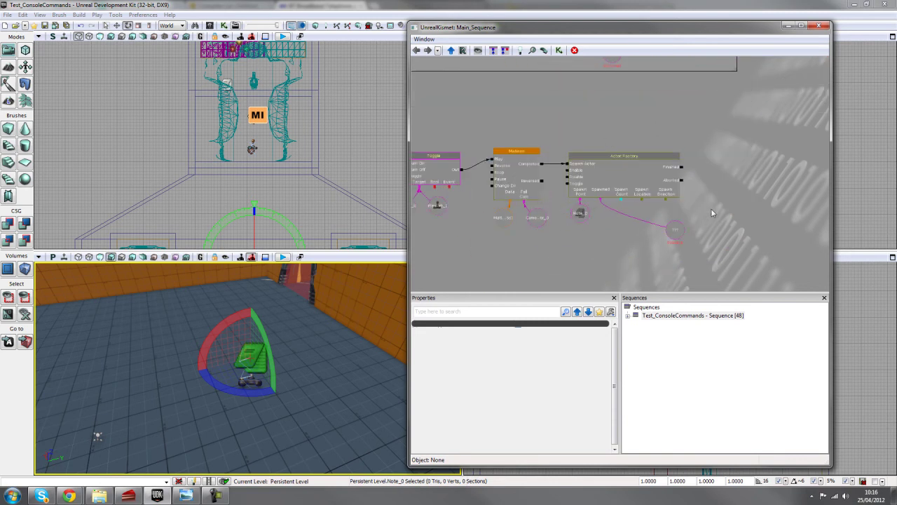
scroll(706, 215, "up", 3)
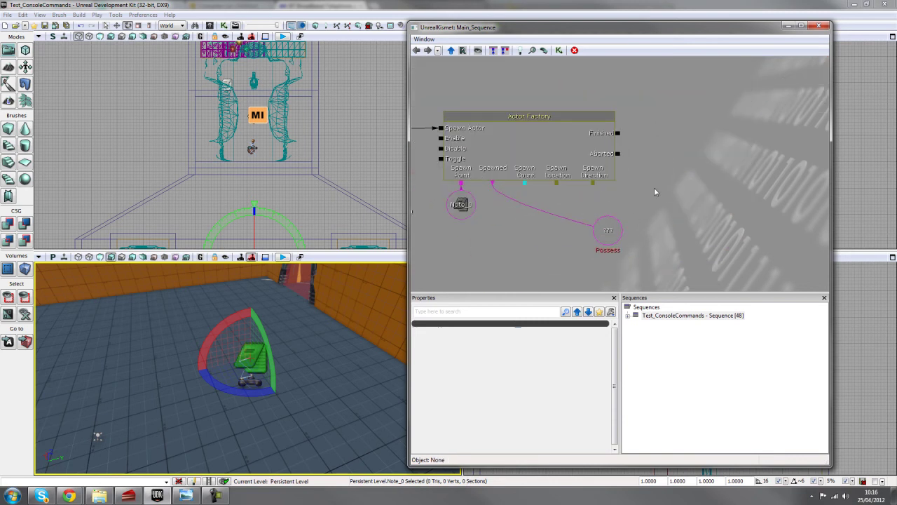
Add a Possess Pawn action after the new Actor Factory and connect the factory's Finished output to its In
left_click_drag(655, 192, 634, 211)
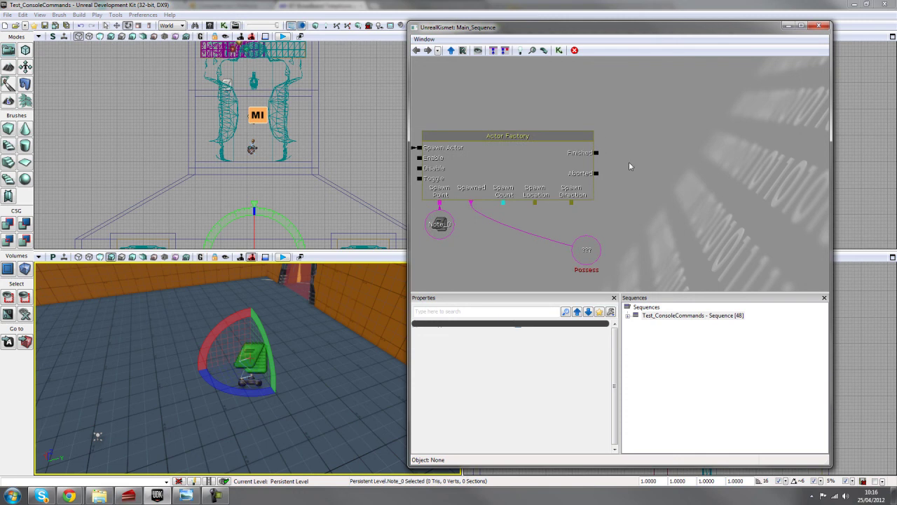
right_click(640, 130)
mouse_move(670, 135)
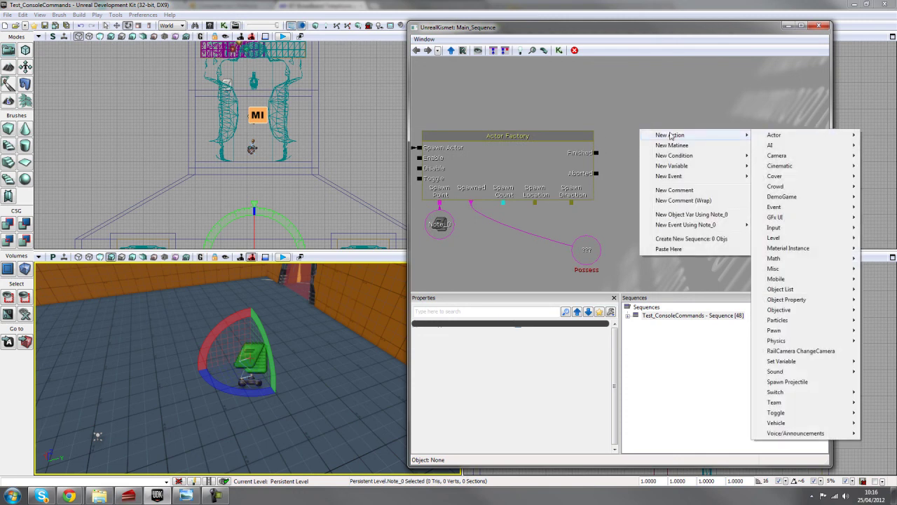
mouse_move(778, 330)
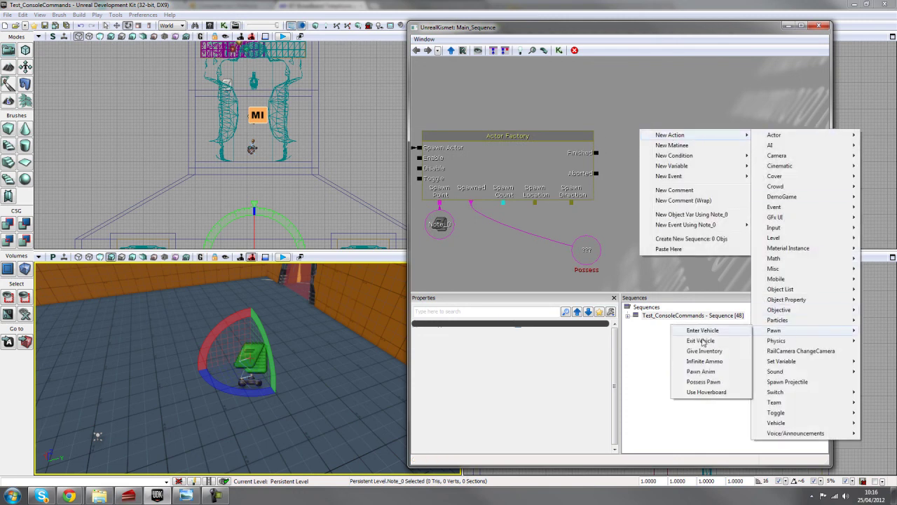
left_click(702, 382)
left_click_drag(595, 152, 637, 156)
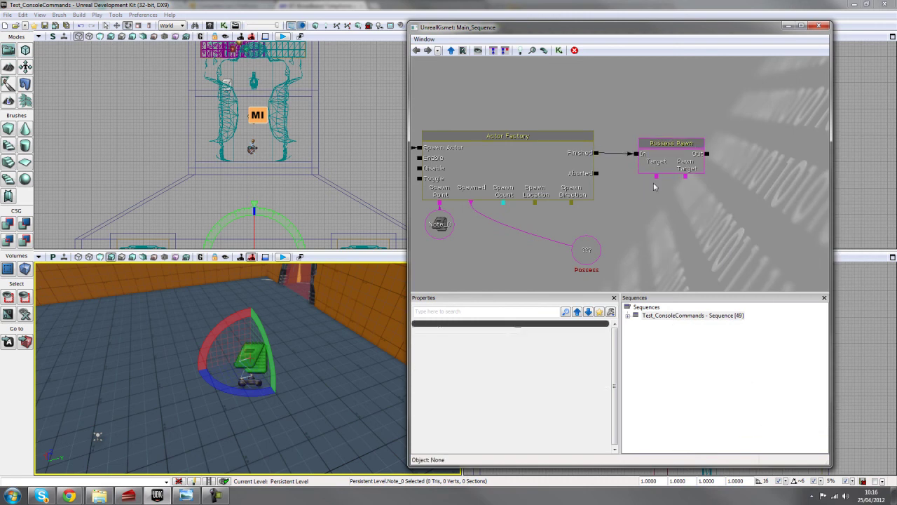
Attach a named variable to the Possess Pawn action's Target and set its Find Var Name to Player
key("n")
left_click(657, 178)
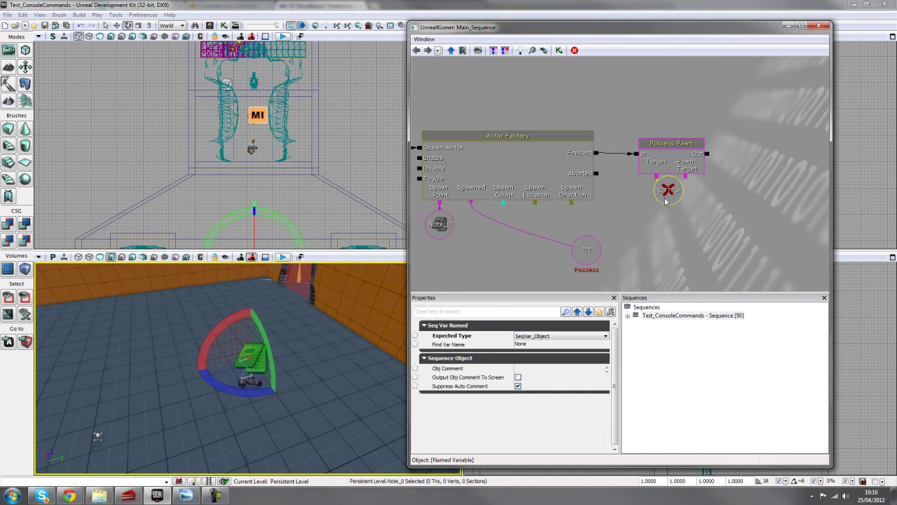
left_click_drag(669, 195, 652, 210)
left_click(529, 344)
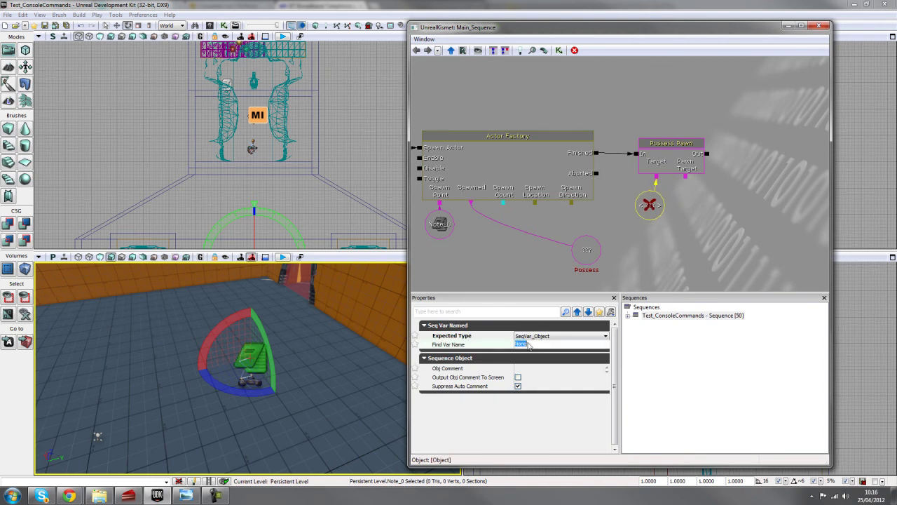
type("Player")
key("Return")
Connect the Possess Pawn action's Pawn Target to the Possess object variable
left_click_drag(686, 178, 619, 263)
scroll(671, 238, "down", 2)
left_click_drag(682, 243, 621, 229)
left_click(608, 210)
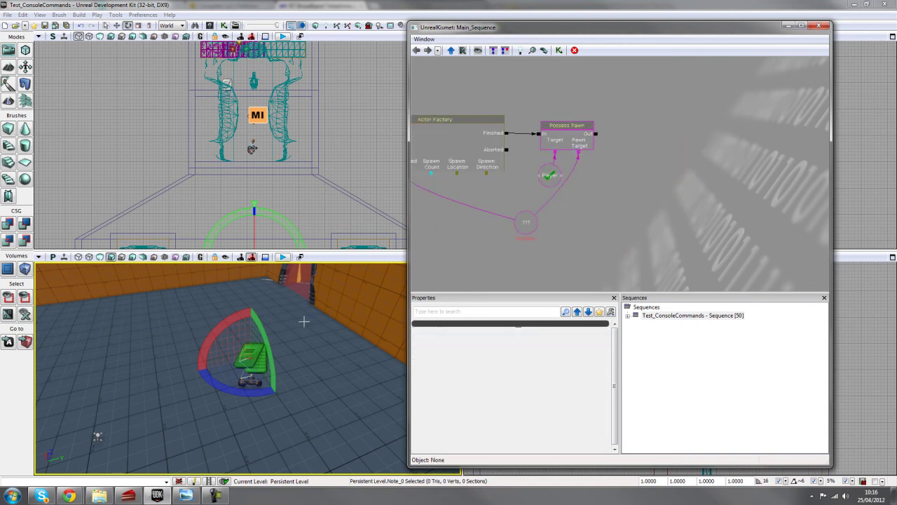
left_click_drag(615, 196, 625, 184)
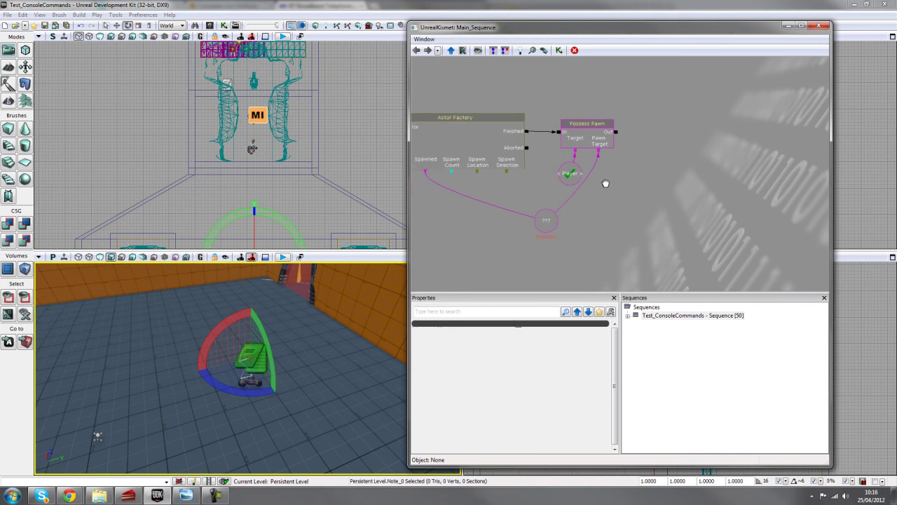
Add a Console Command action beside Possess Pawn and connect the Actor Factory's Finished output to its In
right_click(606, 170)
mouse_move(649, 176)
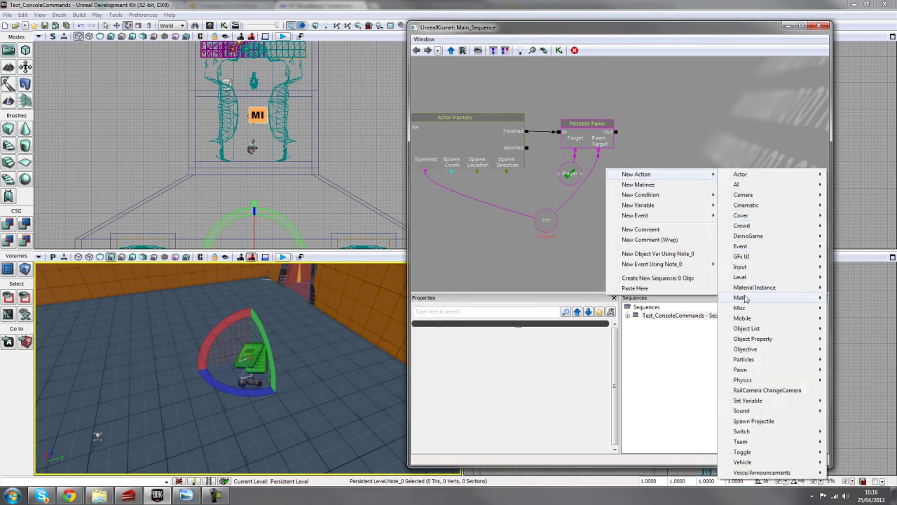
mouse_move(745, 310)
left_click(661, 333)
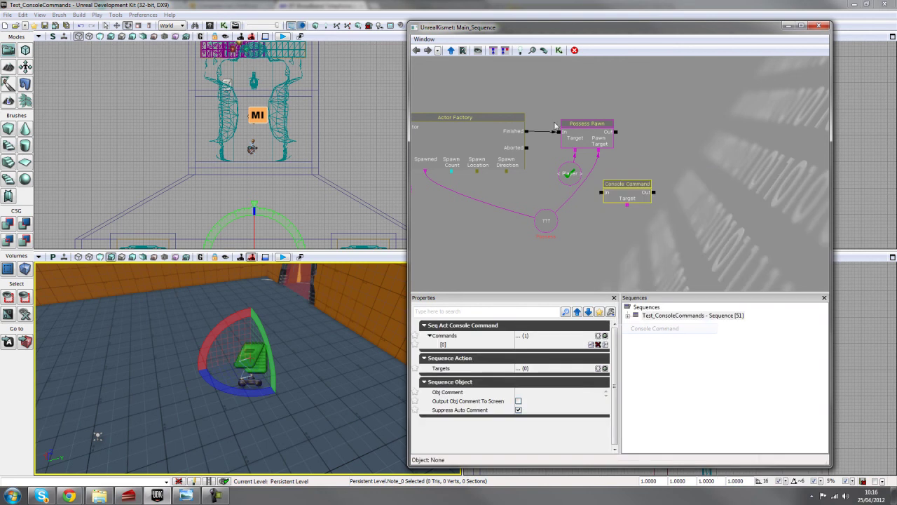
left_click_drag(527, 131, 599, 195)
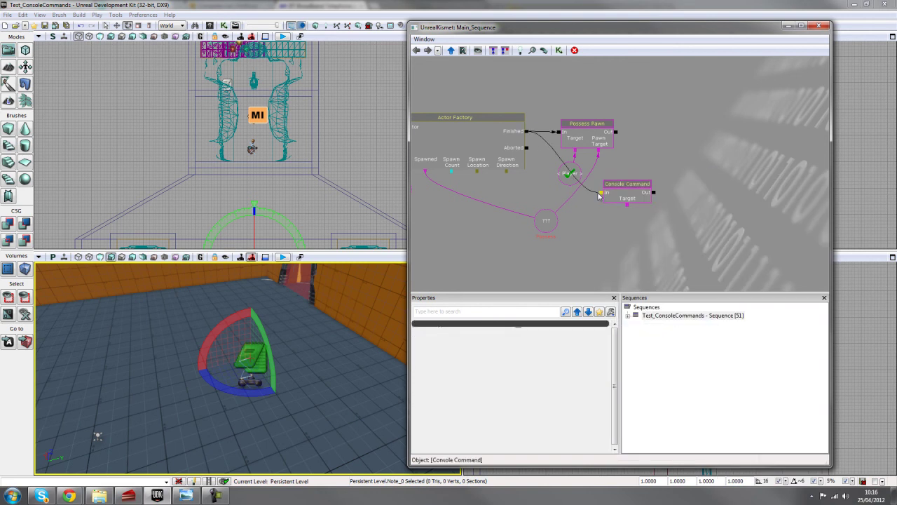
Connect the Console Command's Target to the Player variable and reposition both nodes around Possess Pawn
left_click_drag(628, 208, 565, 179)
left_click_drag(629, 193, 649, 90)
left_click_drag(569, 172, 612, 187)
left_click_drag(690, 146, 666, 188)
Set the first command of the Console Command action to God
left_click(634, 124)
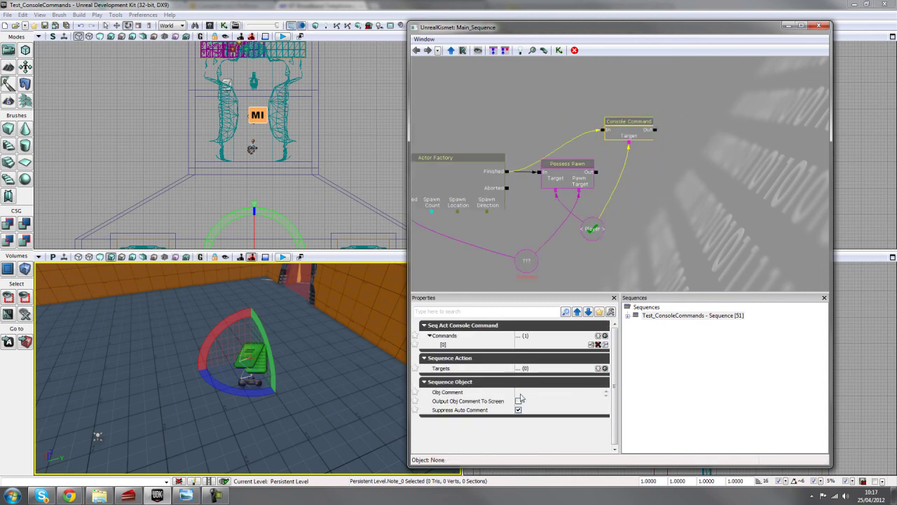
left_click(531, 345)
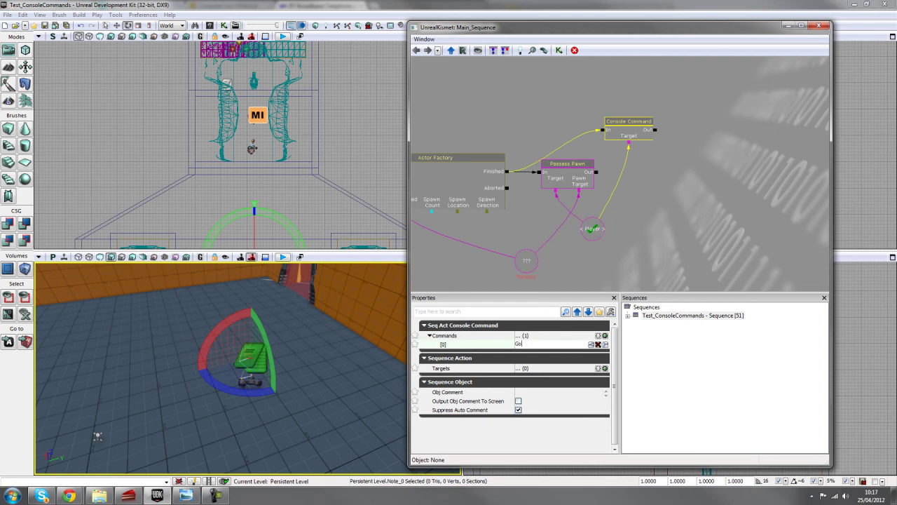
double_click(527, 345)
left_click(665, 197)
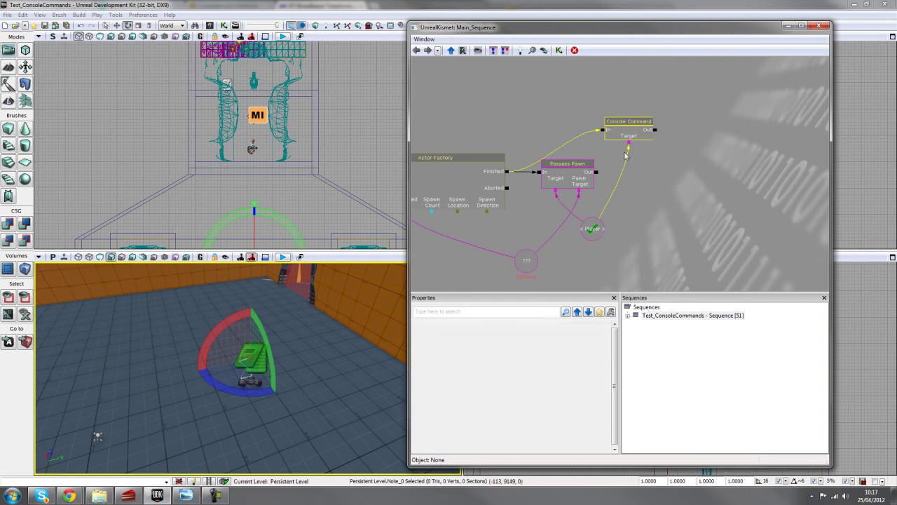
left_click_drag(567, 132, 576, 131)
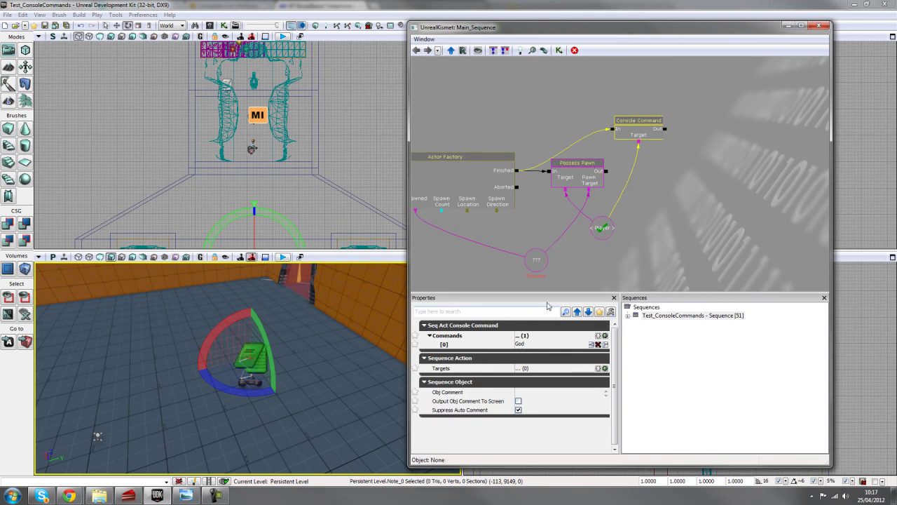
Examine how the new portal sequence compares with the Initial Bot Setup group, including its Console Command
scroll(625, 227, "down", 3)
left_click_drag(625, 227, 663, 232)
scroll(708, 203, "up", 3)
left_click_drag(712, 201, 607, 214)
scroll(607, 215, "up", 2)
left_click_drag(663, 163, 643, 165)
scroll(629, 189, "down", 2)
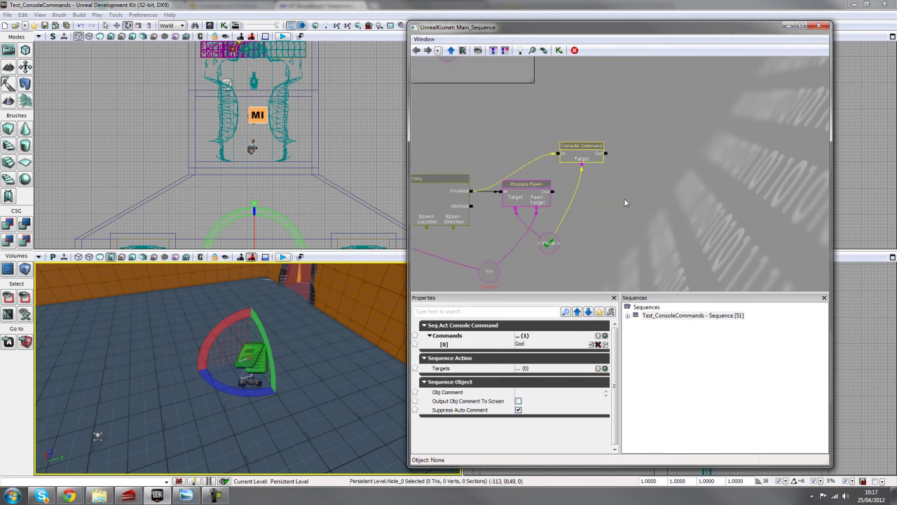
left_click(624, 198)
scroll(623, 197, "down", 3)
left_click_drag(621, 197, 768, 242)
scroll(553, 155, "down", 2)
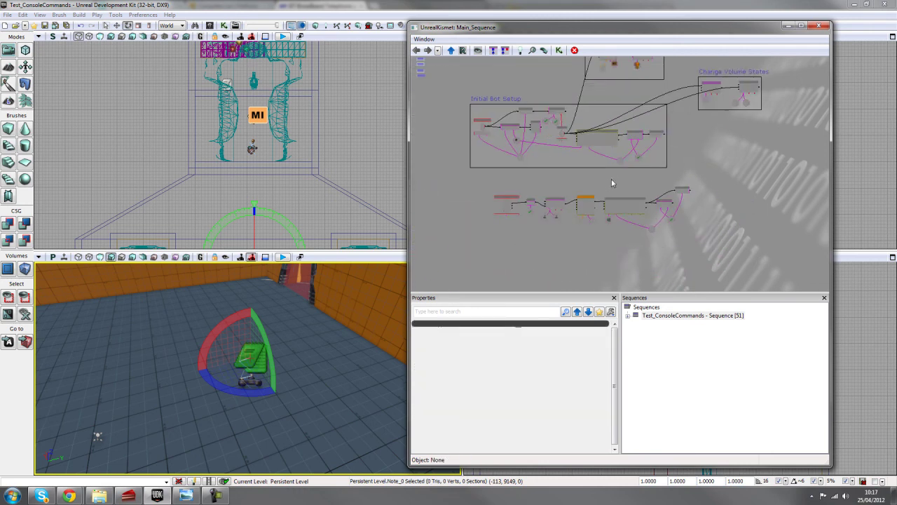
left_click_drag(613, 182, 590, 211)
left_click(670, 216)
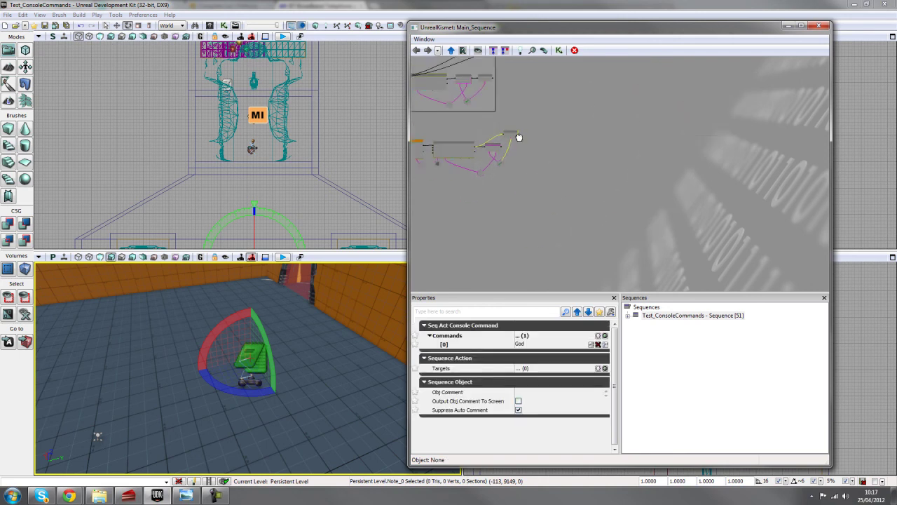
mouse_move(657, 226)
left_mouse_down()
mouse_move(544, 168)
mouse_move(438, 168)
mouse_move(582, 209)
mouse_move(659, 215)
left_mouse_up()
left_click_drag(698, 200, 711, 151)
Create a Remote Event and its matching Activate Remote Event action named PlayerSpawned beside the Console Command
scroll(695, 198, "up", 7)
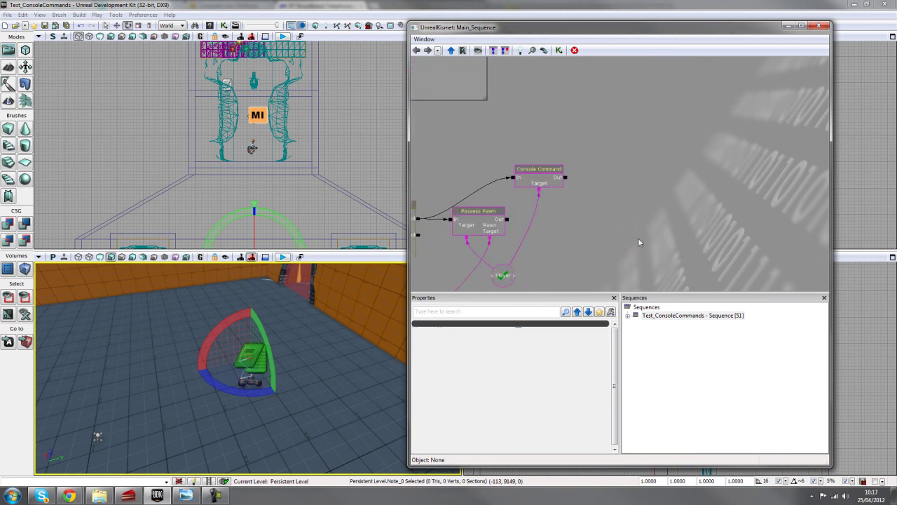
left_click(606, 195)
type("P")
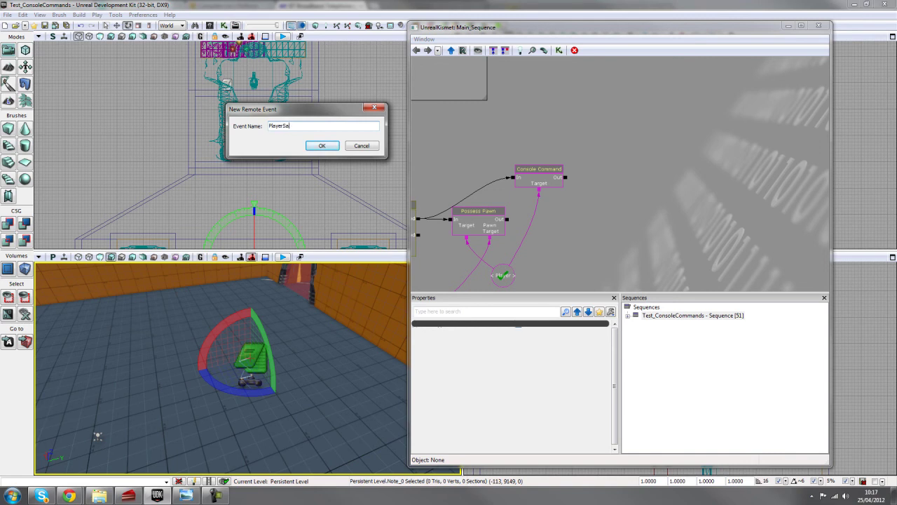
type("layerSpawned")
key("Return")
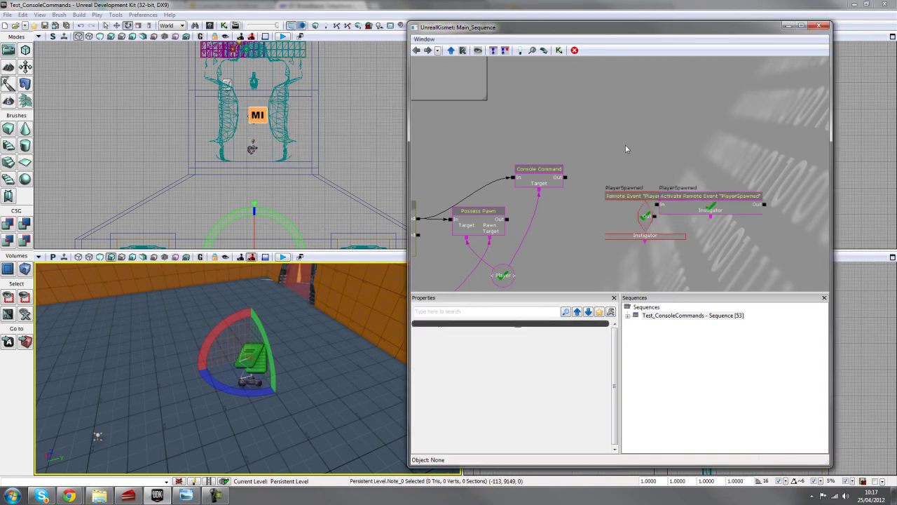
left_click(587, 87)
type("rrrrrrr")
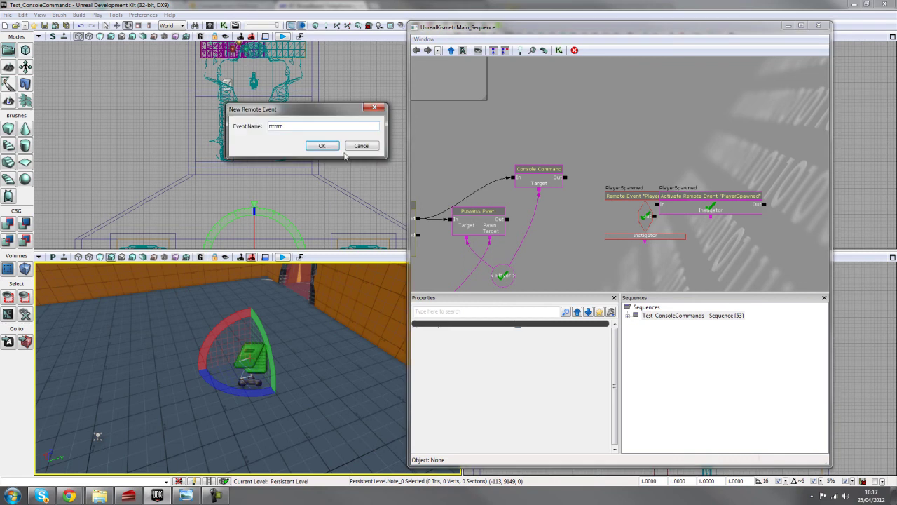
left_click(376, 146)
Place the PlayerSpawned Activate Remote Event action above its event and connect the Console Command's Out to its In
left_click_drag(709, 205, 655, 158)
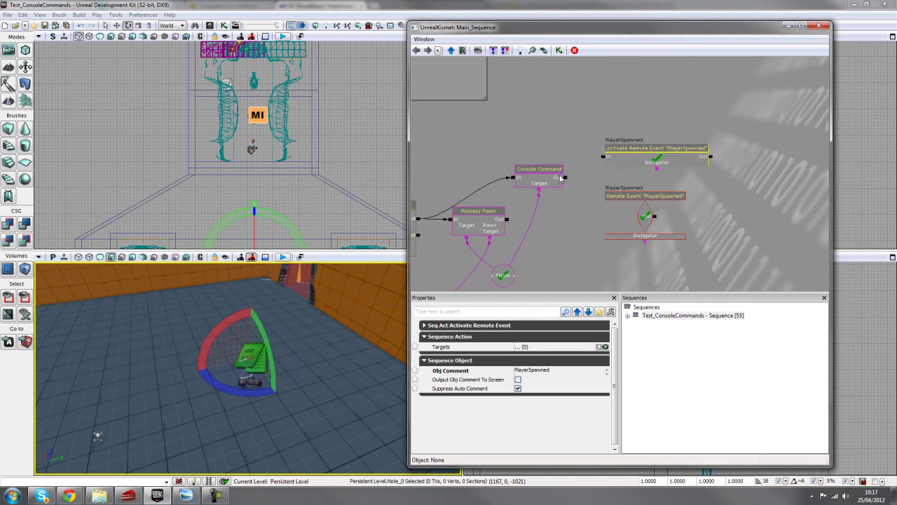
left_click_drag(565, 176, 603, 157)
scroll(603, 158, "down", 3)
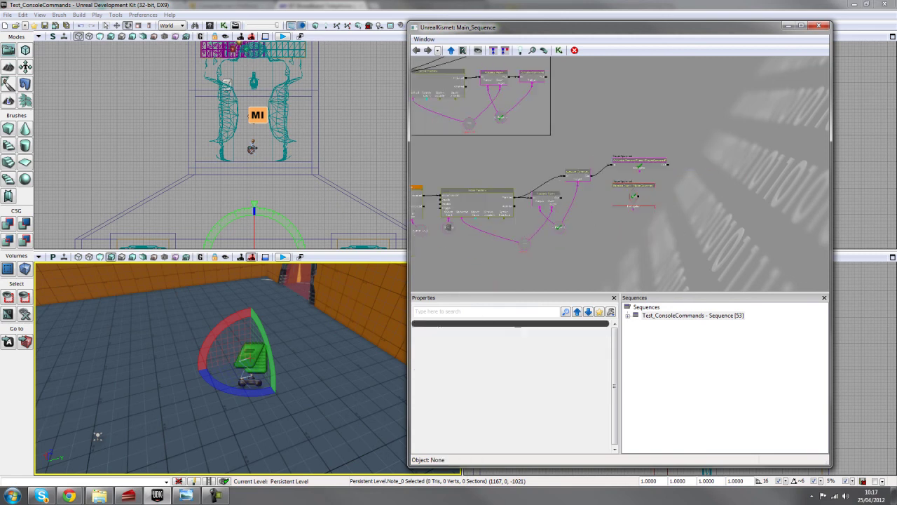
Move the PlayerSpawned Remote Event into the Initial Bot Setup box, shifting the Player Spawned event down to make room beneath it
left_click(634, 198)
left_click_drag(647, 245, 763, 271)
scroll(764, 272, "down", 2)
left_click_drag(731, 238, 467, 119, "ctrl")
scroll(456, 173, "up", 5)
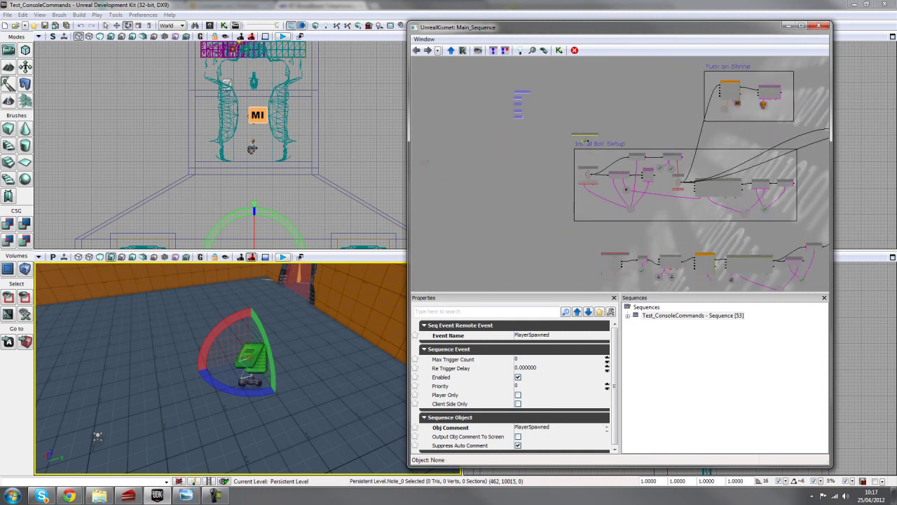
scroll(540, 161, "down", 3)
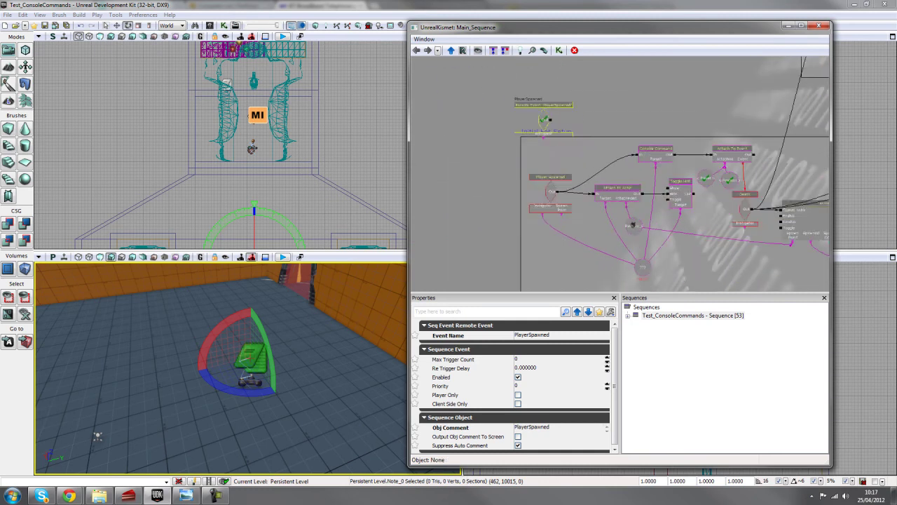
left_click(543, 194)
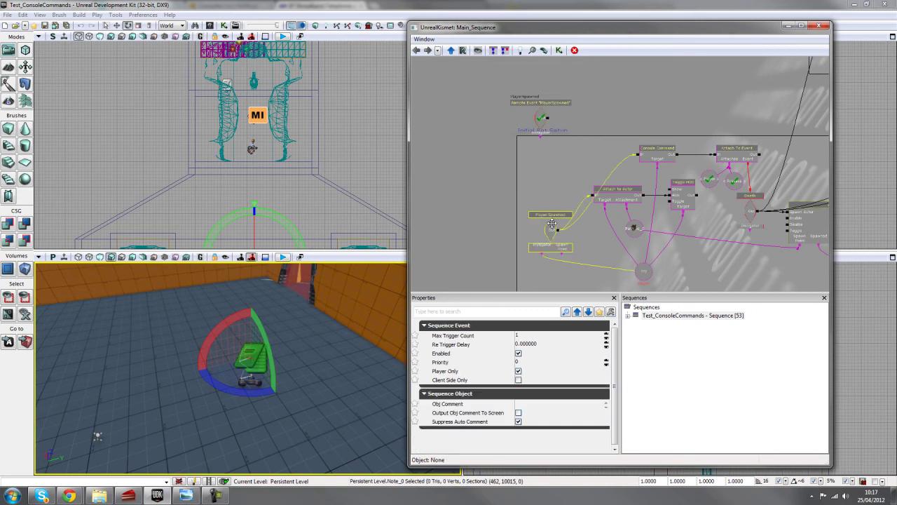
scroll(564, 161, "up", 3)
left_click_drag(526, 76, 538, 155, "ctrl")
Copy the Player Spawned event's output connections and paste them onto the PlayerSpawned Remote Event's Out
right_click(546, 251)
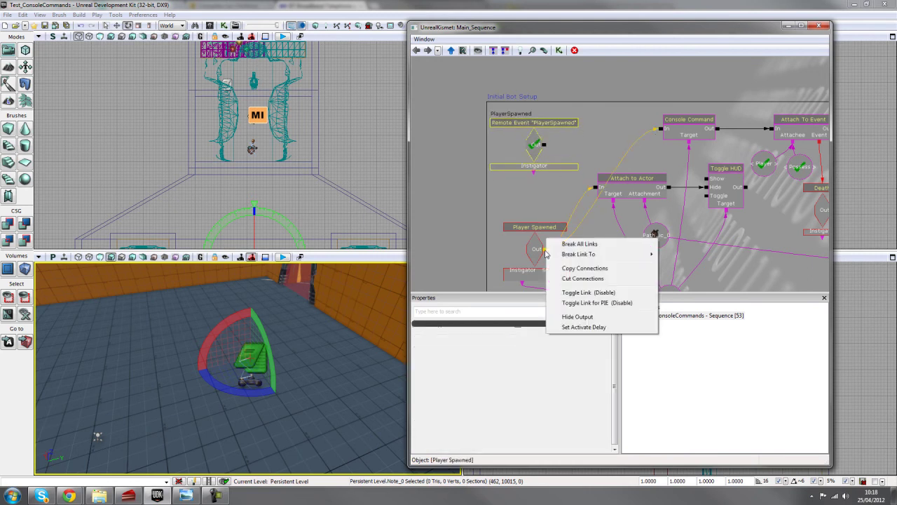
left_click(585, 268)
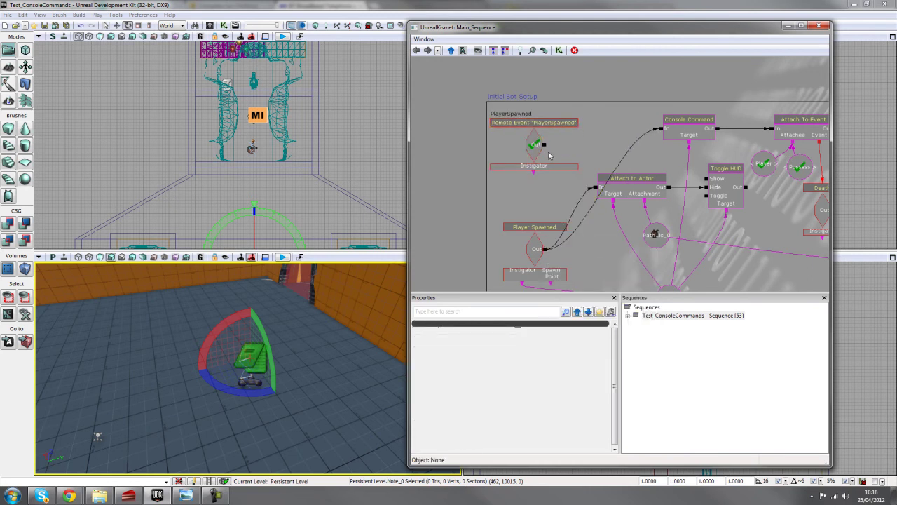
right_click(546, 147)
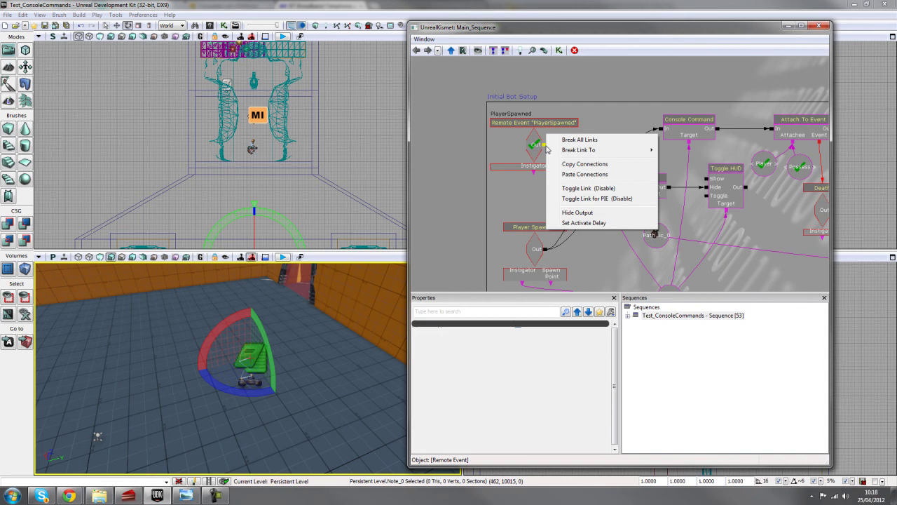
left_click(570, 174)
Add a named variable with Find Var Name Possess and connect the PlayerSpawned Remote Event's Instigator to it
left_click_drag(535, 196, 506, 157)
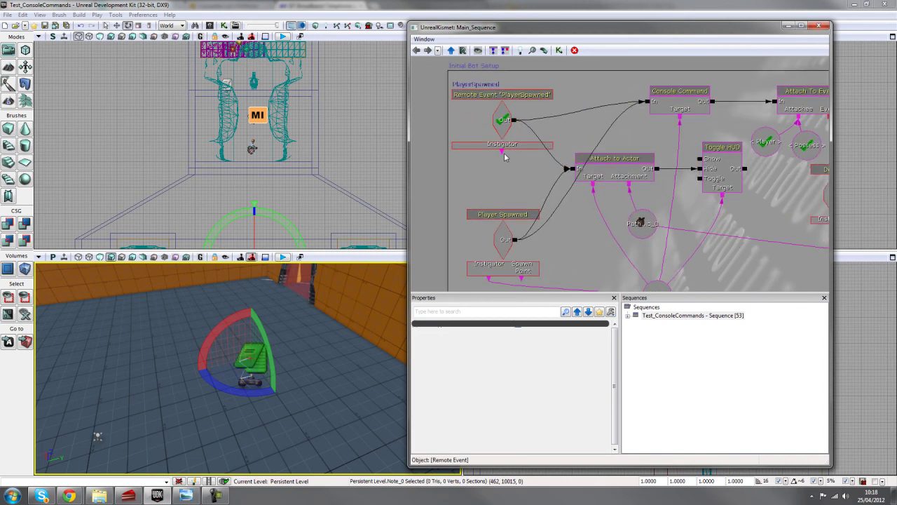
left_click(499, 168)
left_click(495, 166)
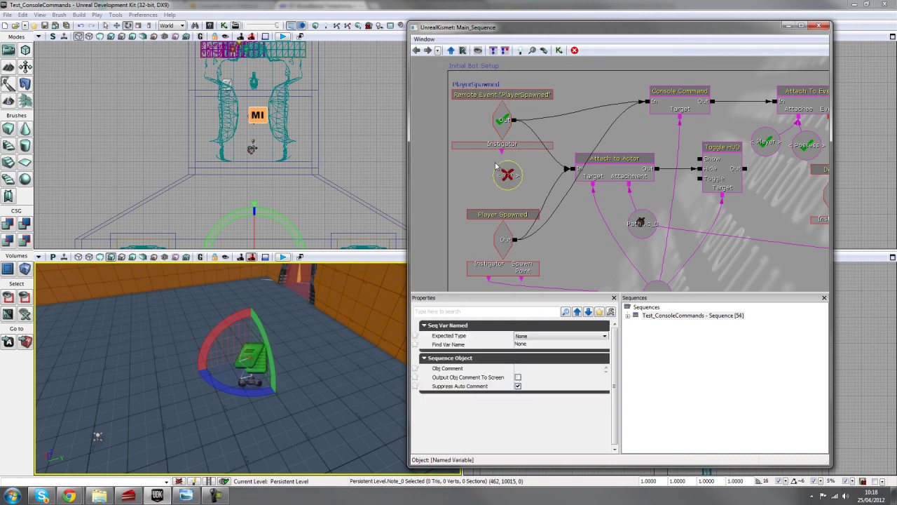
left_click(537, 345)
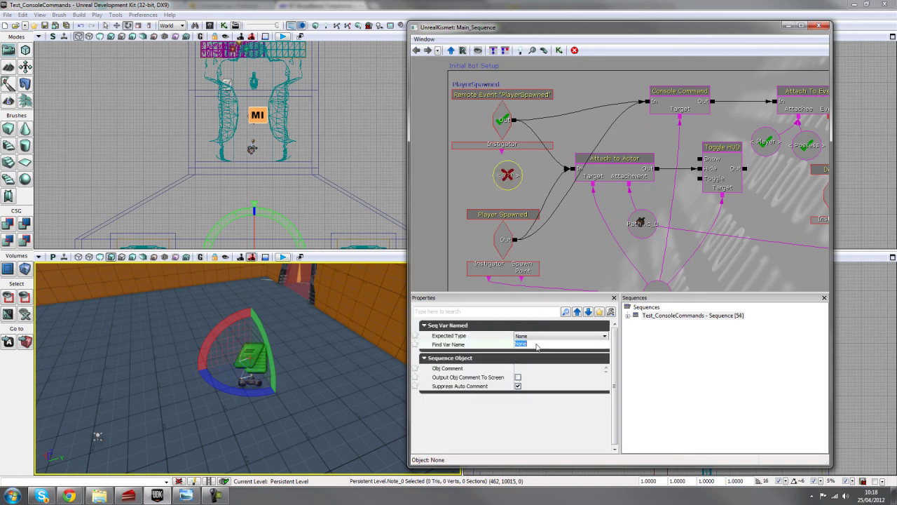
key("Return")
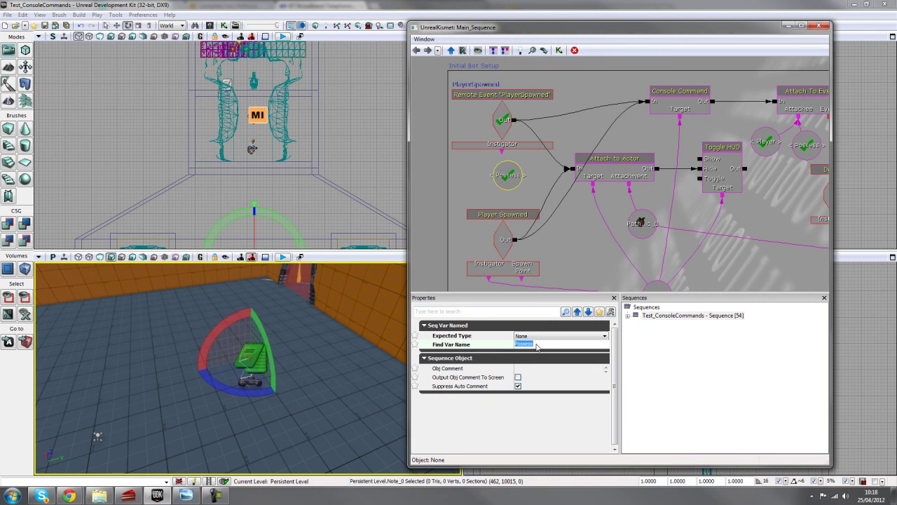
left_click_drag(503, 152, 510, 181)
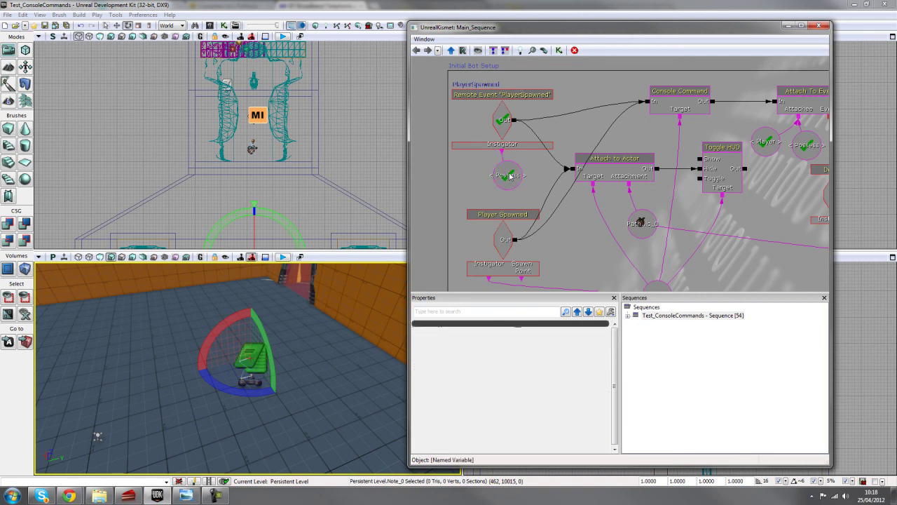
left_click(510, 176)
left_click(524, 174)
scroll(524, 174, "down", 1)
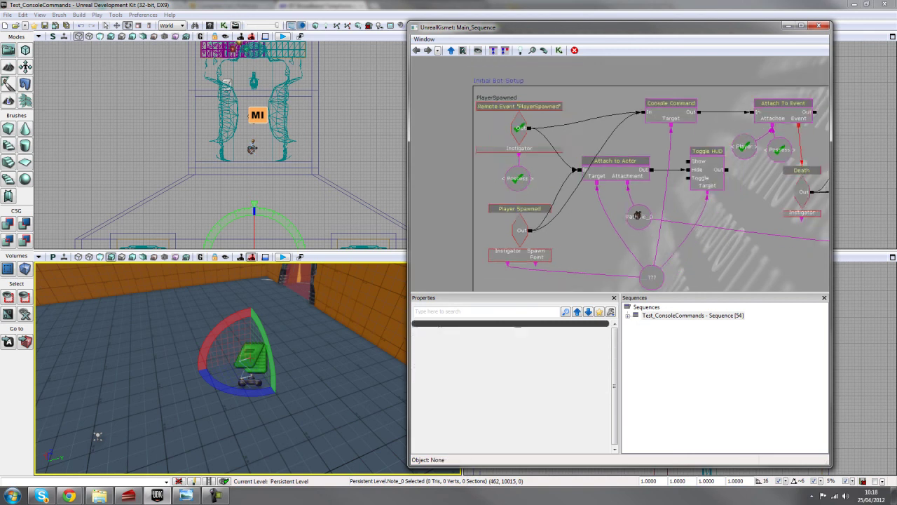
left_click(523, 175)
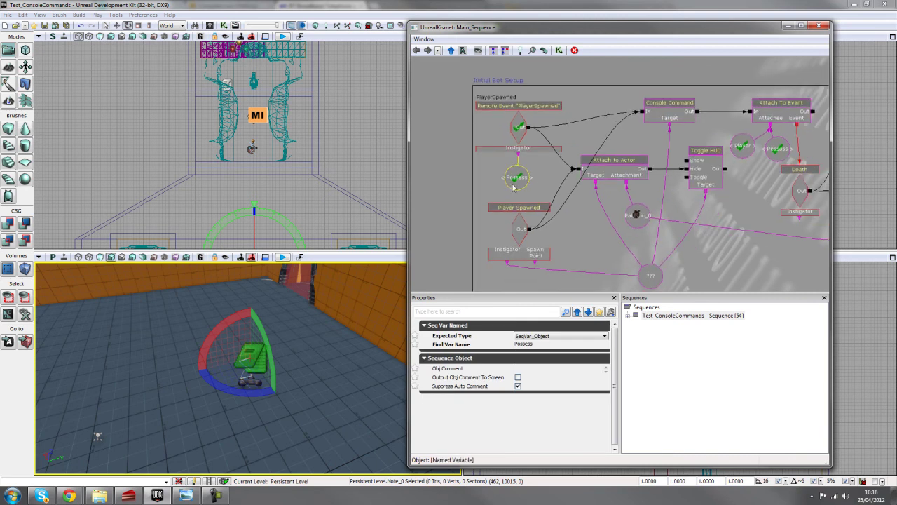
Review the respawn chain and the Initial Bot Setup, examining the Console Command, Possess Pawn and Attach to Actor connections
scroll(564, 212, "down", 5)
left_click_drag(613, 272, 509, 124)
left_click_drag(728, 247, 707, 249)
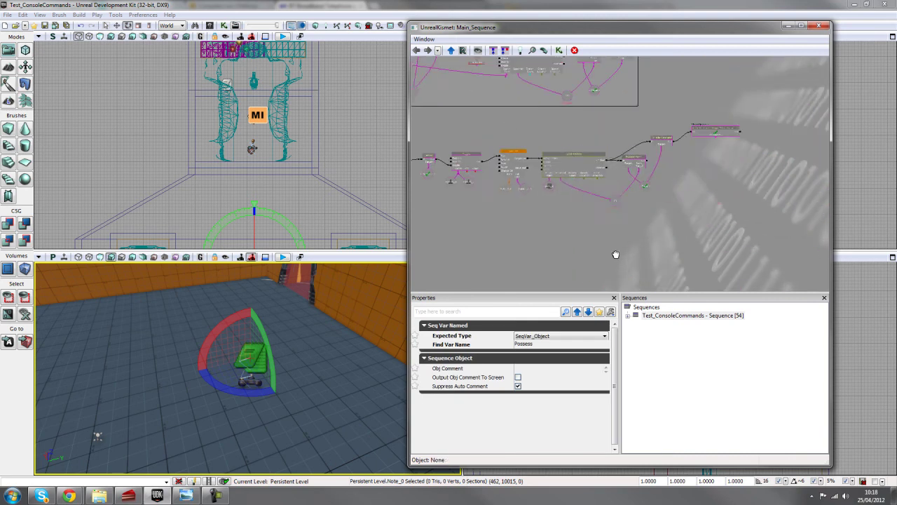
scroll(680, 156, "up", 5)
scroll(649, 168, "down", 5)
left_click_drag(634, 154, 652, 183)
left_click(609, 160)
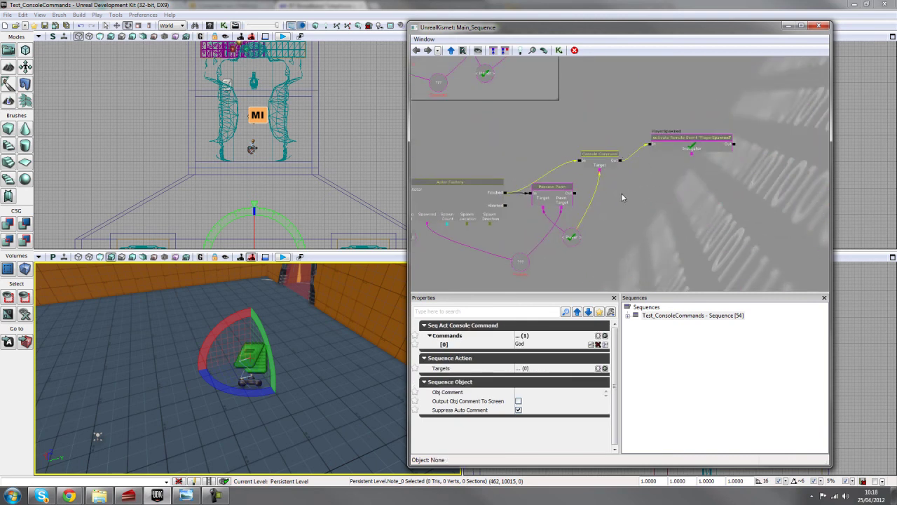
scroll(621, 184, "down", 4)
scroll(617, 176, "up", 8)
scroll(507, 229, "down", 5)
left_click(475, 198)
scroll(475, 198, "up", 3)
left_click(601, 188)
scroll(595, 126, "down", 3)
left_click_drag(592, 120, 797, 222)
left_click_drag(547, 169, 688, 222)
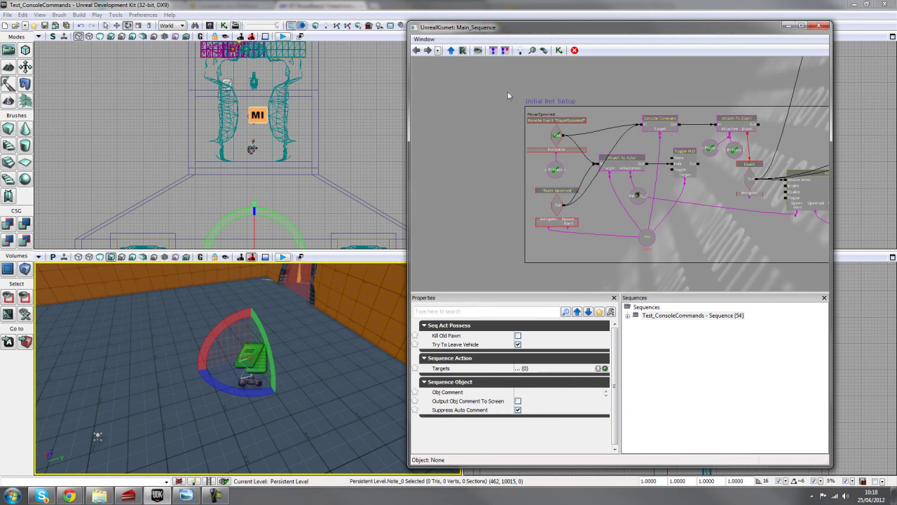
scroll(547, 203, "up", 2)
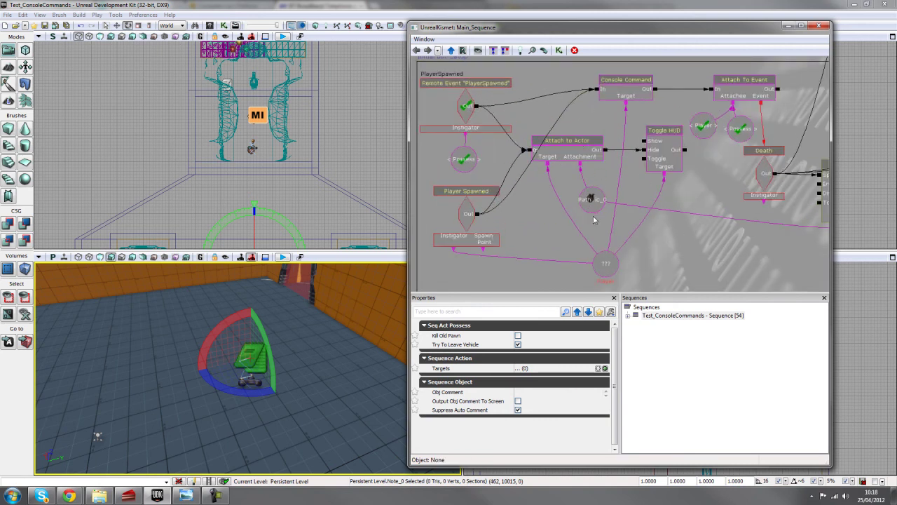
left_click(593, 203)
Add a remote event pair named Reverse near the PlayerSpawned activation and connect the last Console Command's Out to Activate Remote Event Reverse
scroll(662, 248, "down", 4)
left_click_drag(689, 227, 507, 166)
scroll(507, 165, "up", 5)
left_click_drag(615, 209, 625, 192)
left_click(620, 185)
scroll(618, 182, "down", 1)
scroll(622, 188, "up", 1)
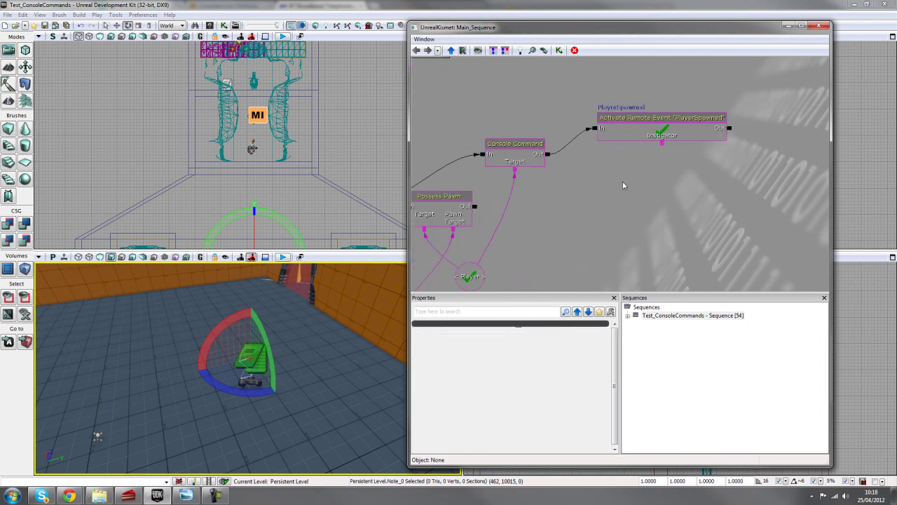
key("r")
left_click(622, 182)
type("rrr")
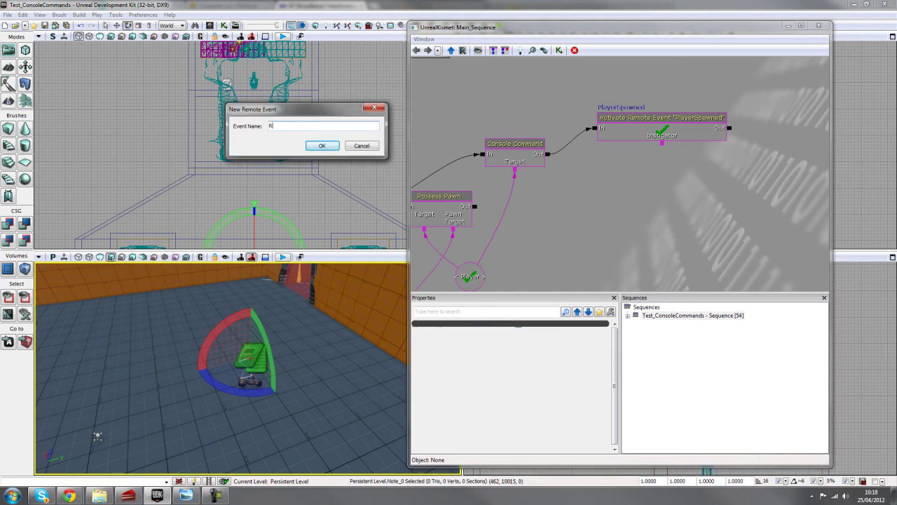
type("evers")
key("Return")
left_click_drag(708, 198, 629, 180, "ctrl")
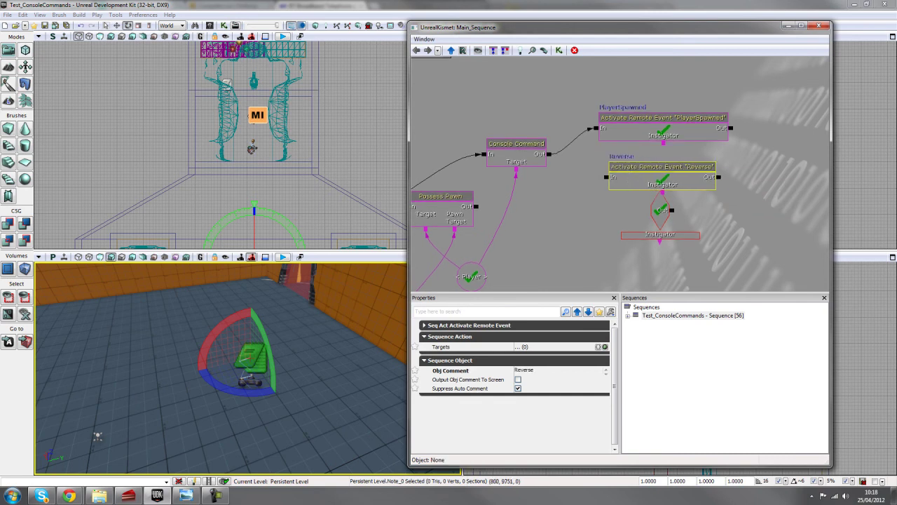
left_click_drag(551, 154, 606, 177)
Move the Reverse Remote Event beside the Turn on Shrine Matinee and widen the Turn on Shrine comment box to enclose it
scroll(701, 239, "down", 3)
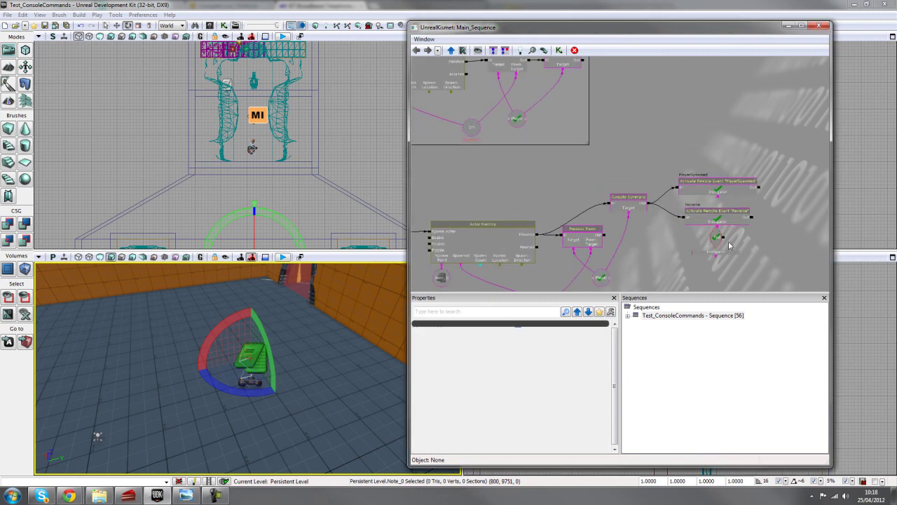
left_click_drag(712, 239, 413, 55, "ctrl")
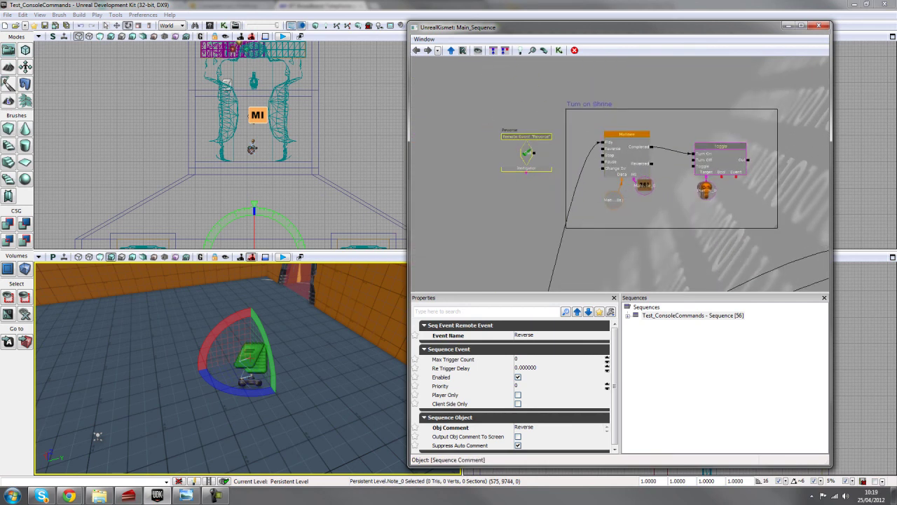
left_click_drag(603, 104, 502, 102)
left_click_drag(676, 223, 767, 227)
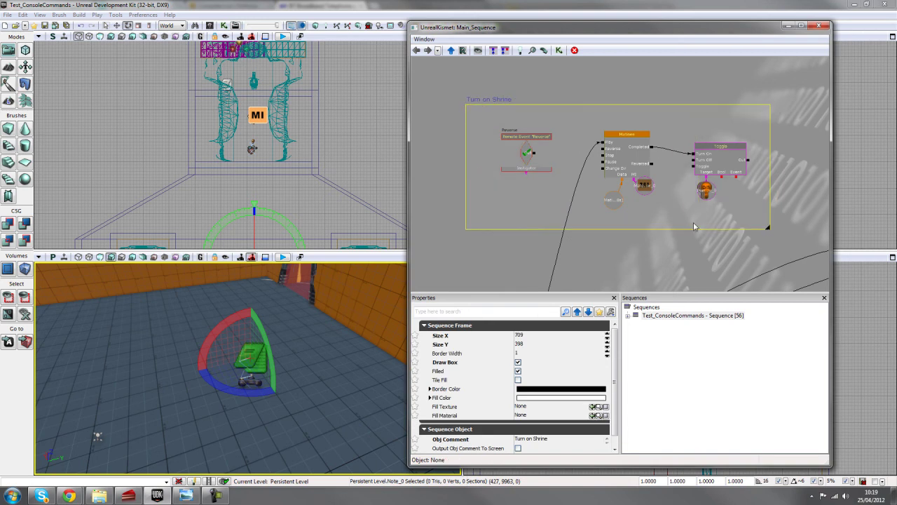
Connect the Reverse Remote Event's Out to the Turn on Shrine Matinee's Reverse, and the Matinee's Reversed output to the Toggle's Turn Off
scroll(767, 224, "up", 2)
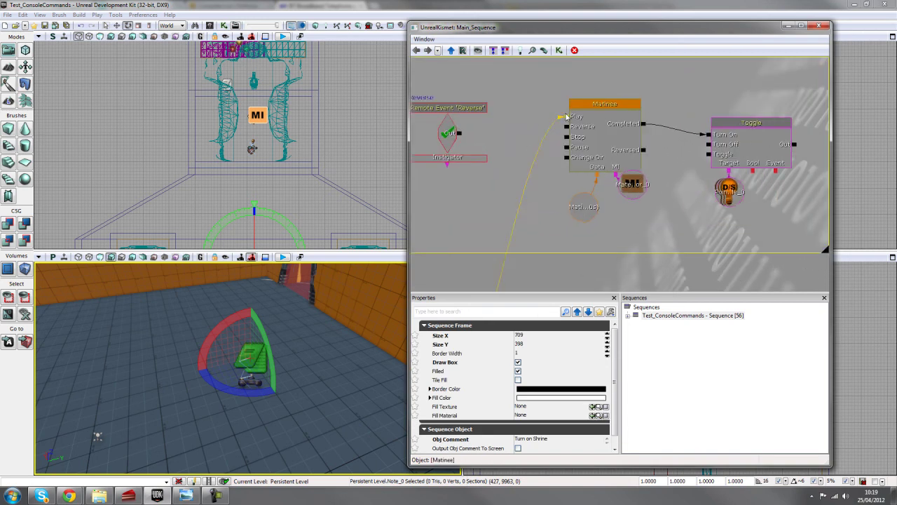
scroll(546, 216, "down", 7)
left_click_drag(631, 252, 564, 188)
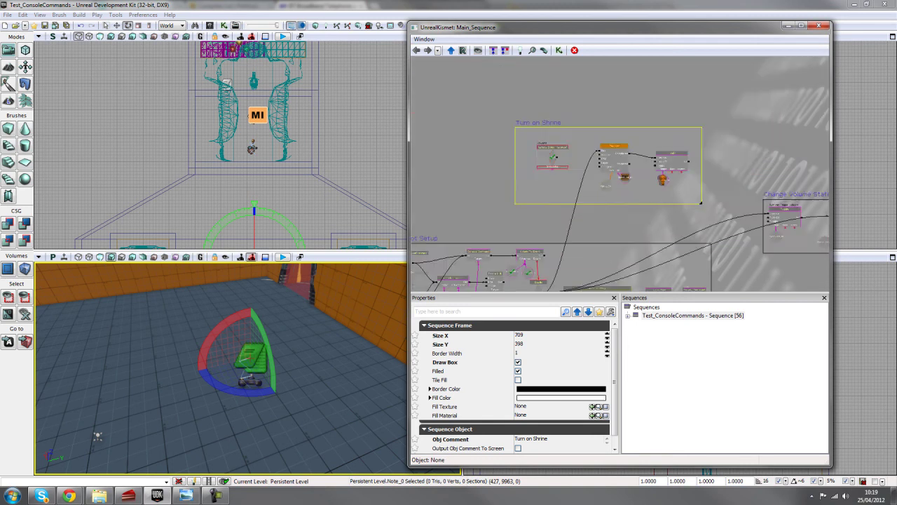
left_click_drag(662, 246, 678, 190)
scroll(678, 194, "up", 3)
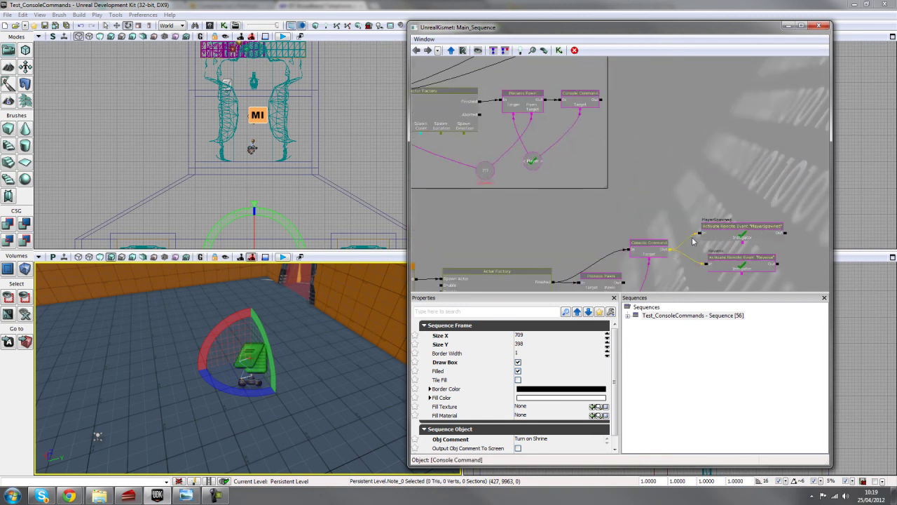
left_click(658, 254)
scroll(708, 203, "down", 3)
left_click_drag(701, 150, 807, 283)
scroll(536, 177, "up", 6)
left_click_drag(536, 177, 503, 205)
left_click_drag(498, 150, 606, 147)
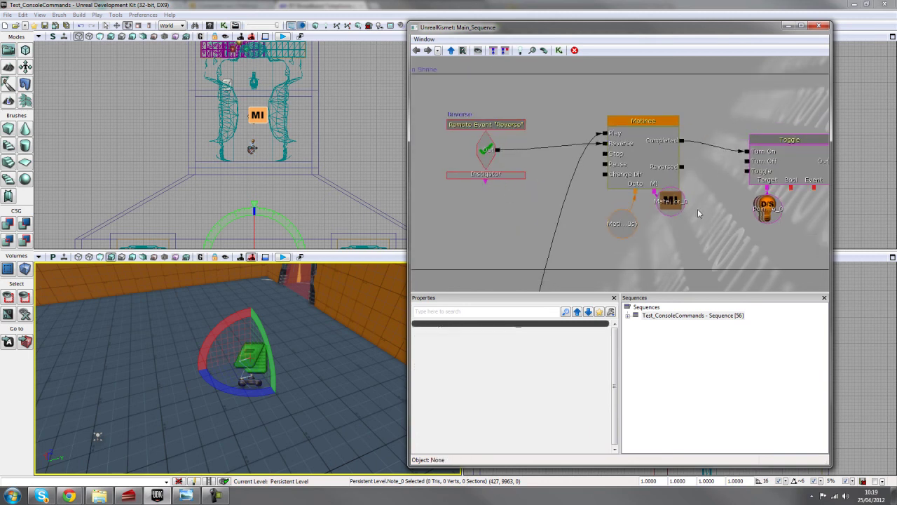
left_click_drag(701, 204, 670, 215)
left_click_drag(651, 178, 715, 172)
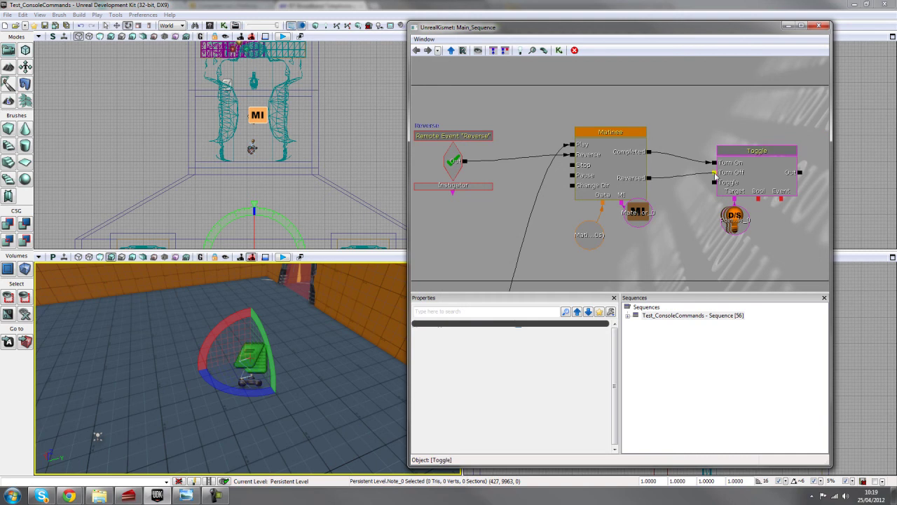
Review the Turn on Shrine group, examining the Reverse event, the Matinee and the objects linked to the Matinee and Toggle
scroll(691, 234, "down", 2)
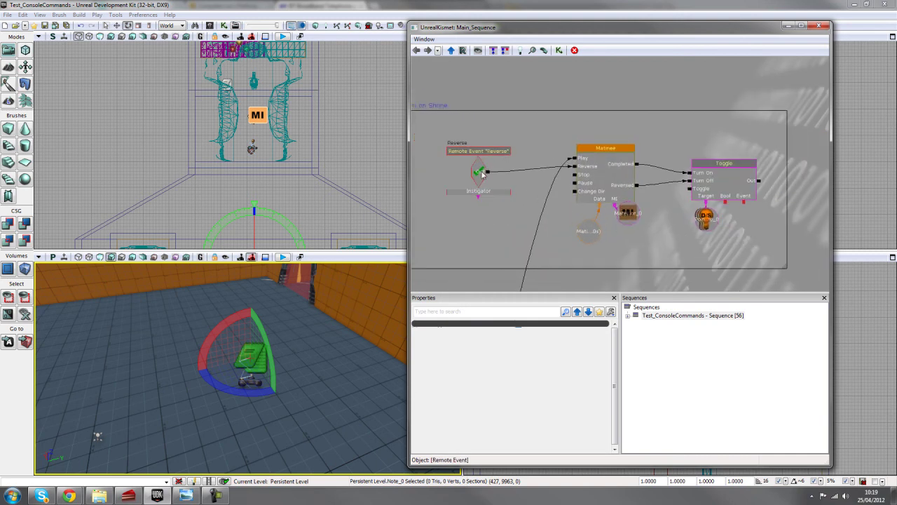
left_click(497, 171)
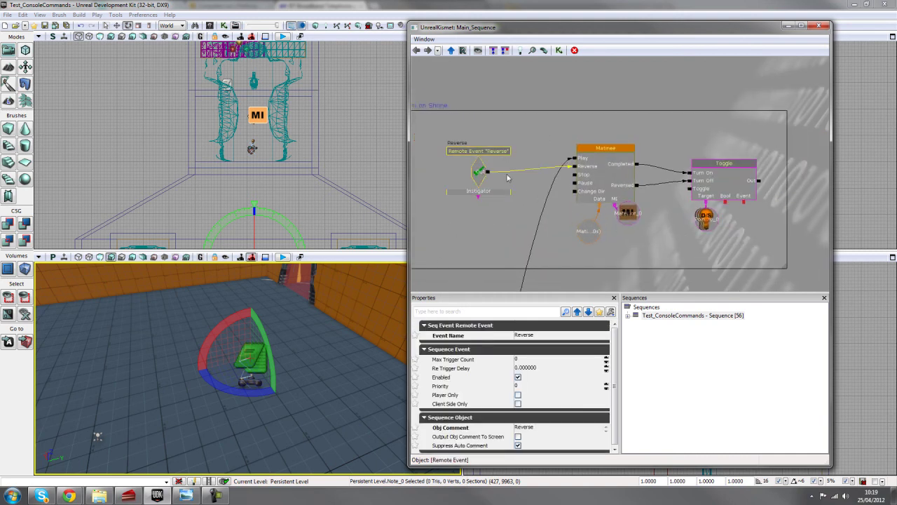
left_click(597, 173)
left_click(623, 213)
left_click_drag(628, 215, 635, 232)
left_click(633, 222)
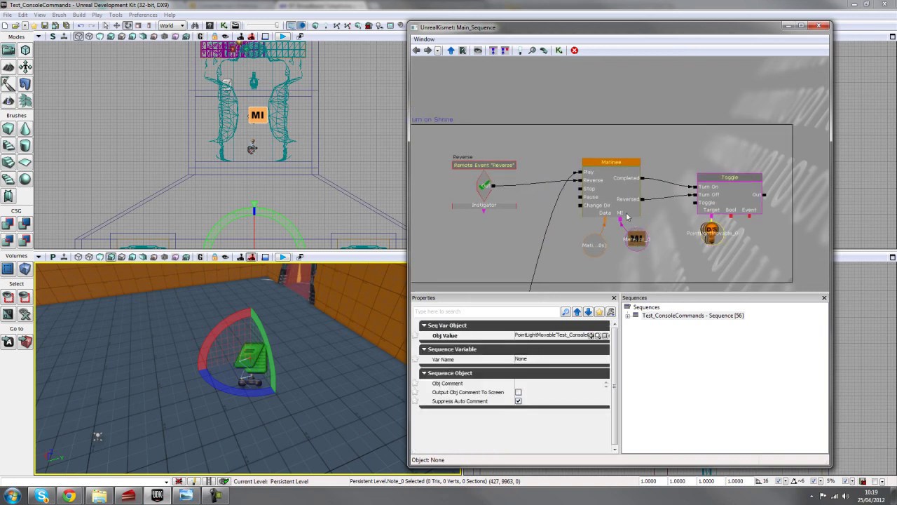
left_click(677, 161)
scroll(633, 238, "down", 8)
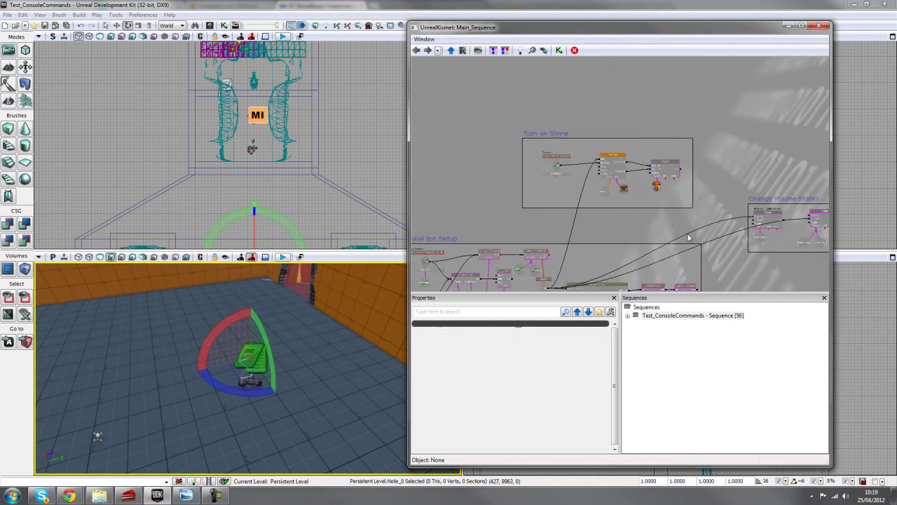
left_click(185, 495)
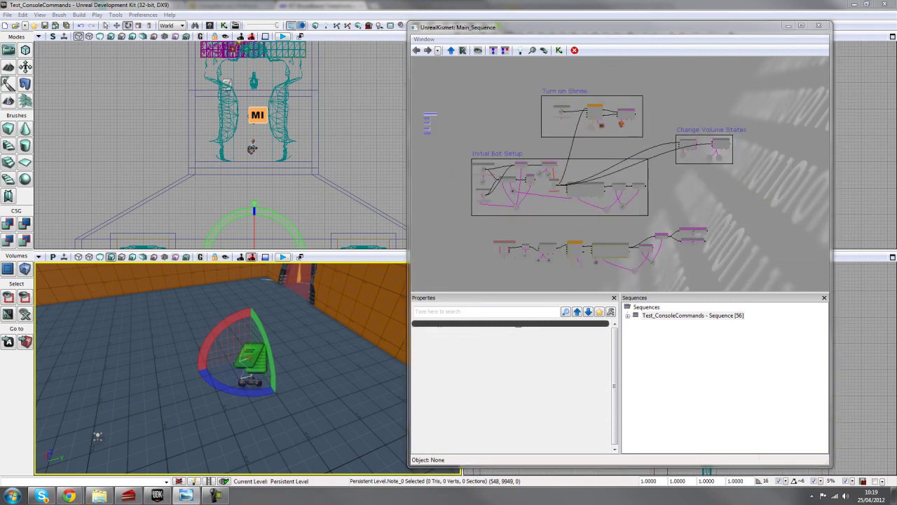
Connect the respawn Actor Factory's Finished output to Turn Off on the Dynamic Trigger Volume Toggle in Change Volume States
left_click_drag(729, 211, 679, 178)
scroll(632, 166, "up", 5)
left_click_drag(620, 152, 608, 215)
scroll(630, 110, "down", 4)
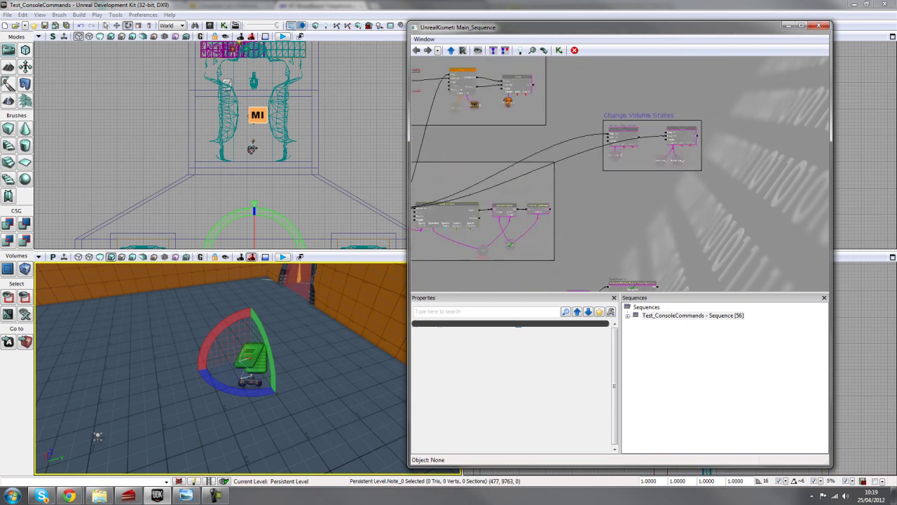
scroll(629, 169, "up", 5)
scroll(607, 198, "down", 1)
left_click_drag(631, 114, 626, 182)
scroll(626, 182, "up", 4)
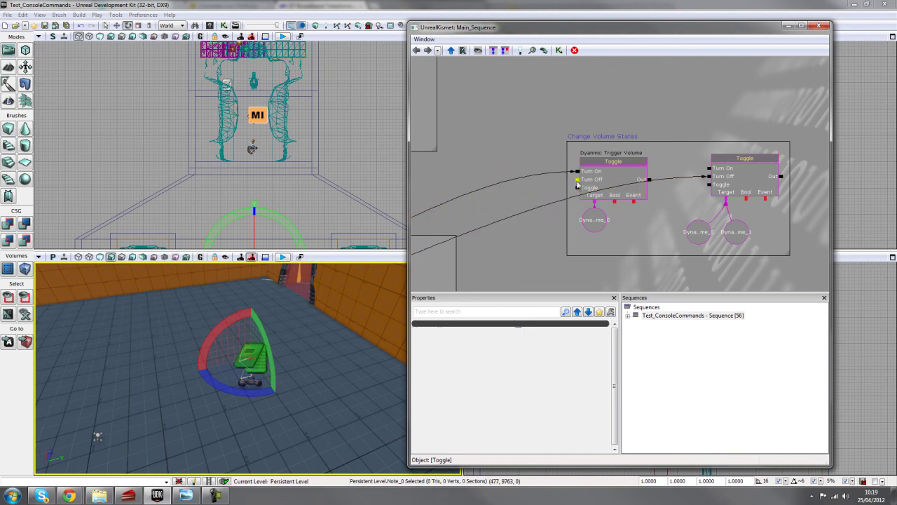
scroll(656, 273, "down", 3)
left_click_drag(607, 112, 644, 151)
scroll(633, 122, "up", 4)
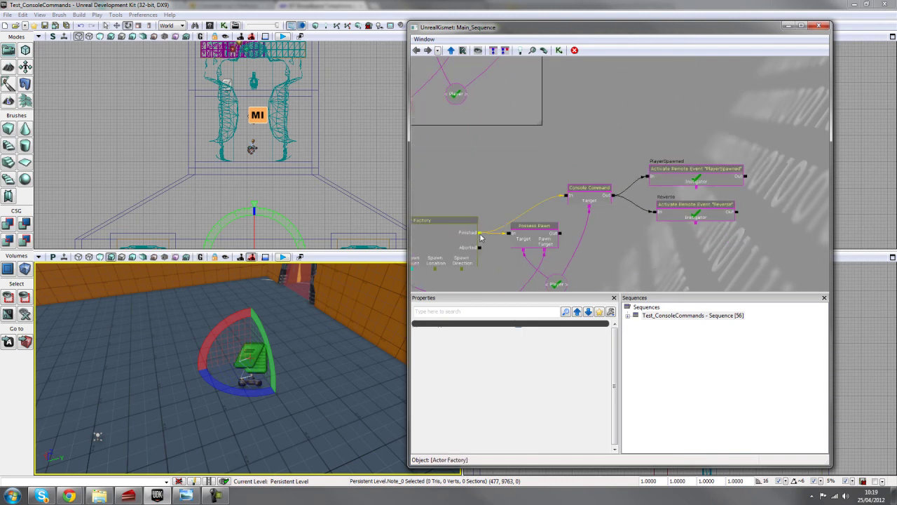
left_click_drag(481, 232, 645, 144)
Connect the respawn Actor Factory's Finished output to Turn On of the second Toggle in Change Volume States
scroll(650, 188, "down", 4)
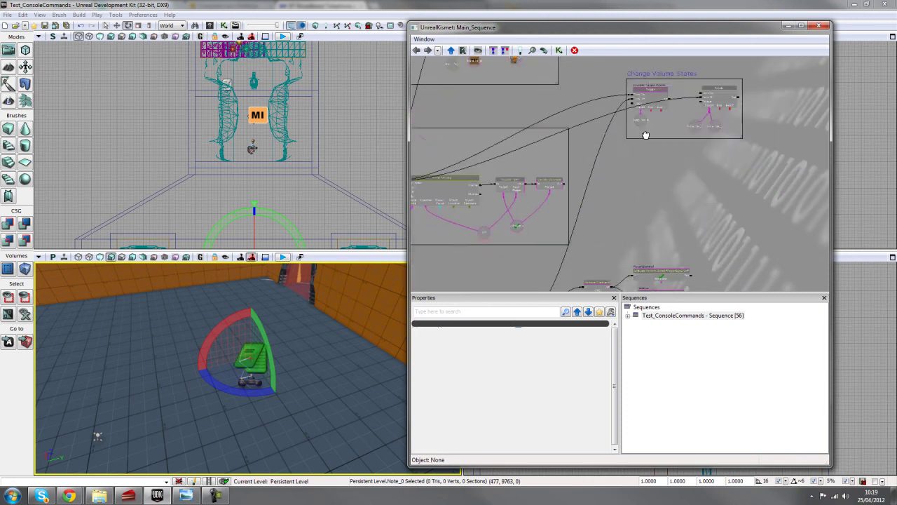
left_click_drag(651, 187, 639, 78)
left_click_drag(526, 236, 694, 132)
scroll(622, 162, "up", 3)
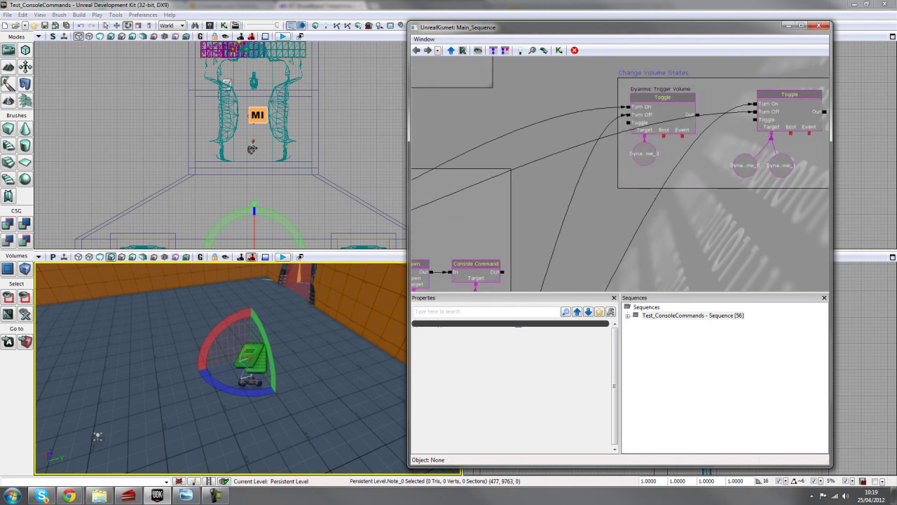
Move the Change Volume States box and all its nodes down so it sits level with the Initial Bot Setup box
scroll(685, 234, "down", 5)
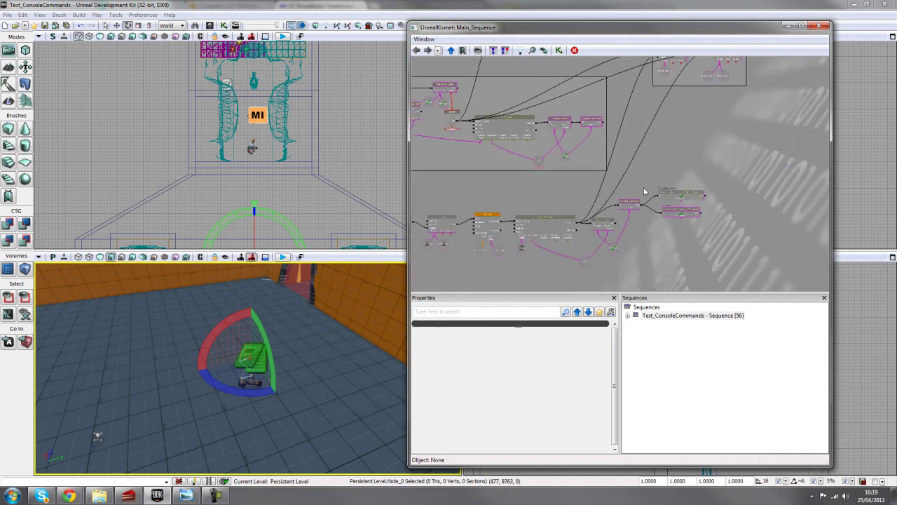
scroll(699, 137, "down", 4)
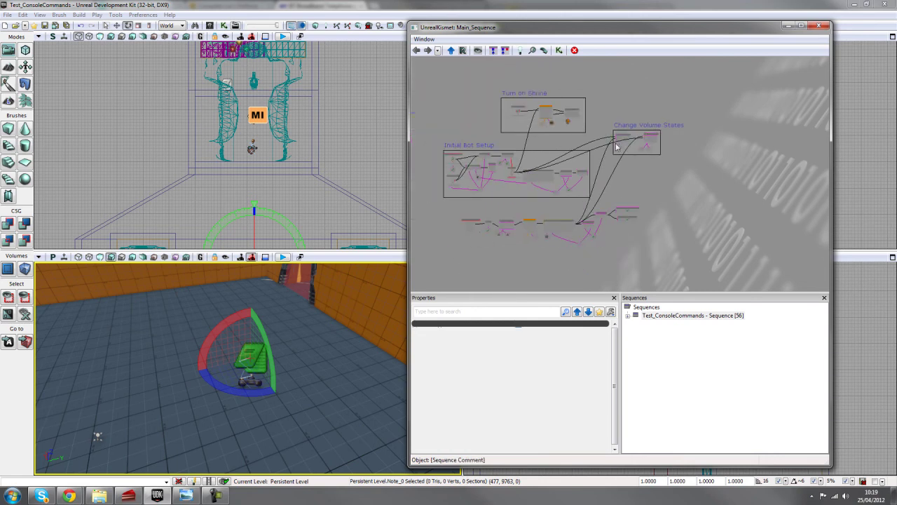
scroll(637, 200, "up", 2)
left_click_drag(637, 168, 562, 101, "ctrl+alt")
left_click(634, 167)
left_click_drag(709, 197, 571, 123, "ctrl+alt")
left_click_drag(593, 155, 623, 234, "ctrl")
Wrap the whole respawn chain below Initial Bot Setup in a comment box titled Enter Shrine
scroll(624, 235, "down", 4)
left_click_drag(685, 229, 724, 130)
scroll(685, 227, "up", 4)
left_click(685, 228)
scroll(680, 230, "down", 3)
left_click_drag(652, 241, 710, 213)
left_click_drag(737, 206, 495, 190, "ctrl+alt")
type("cE")
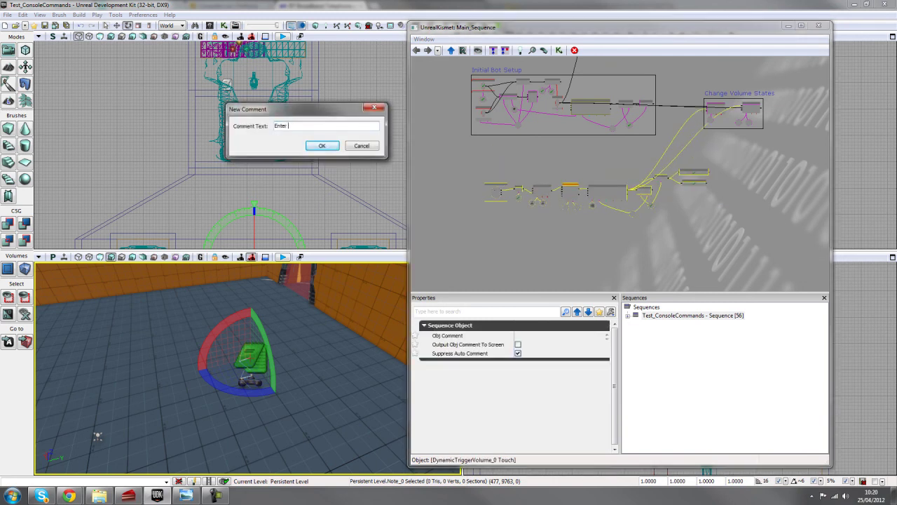
type("nter Shrine")
key("Return")
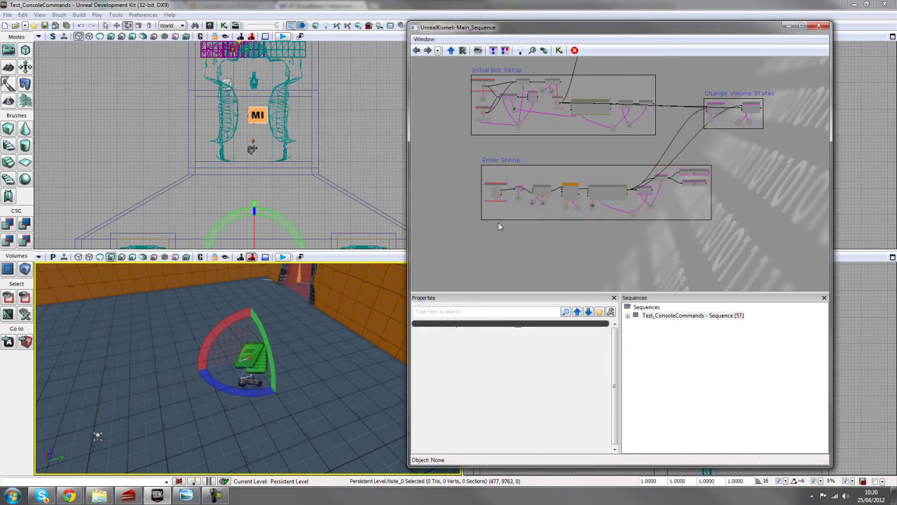
Review the Enter Shrine chain, including its Matinee and Actor Factory, and how it links to the other comment groups
left_click_drag(471, 153, 738, 231, "ctrl+alt")
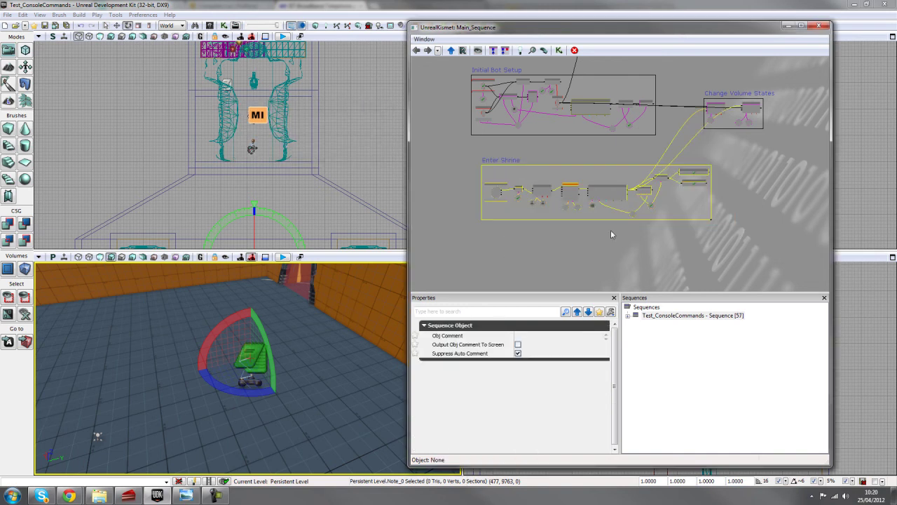
scroll(603, 233, "up", 2)
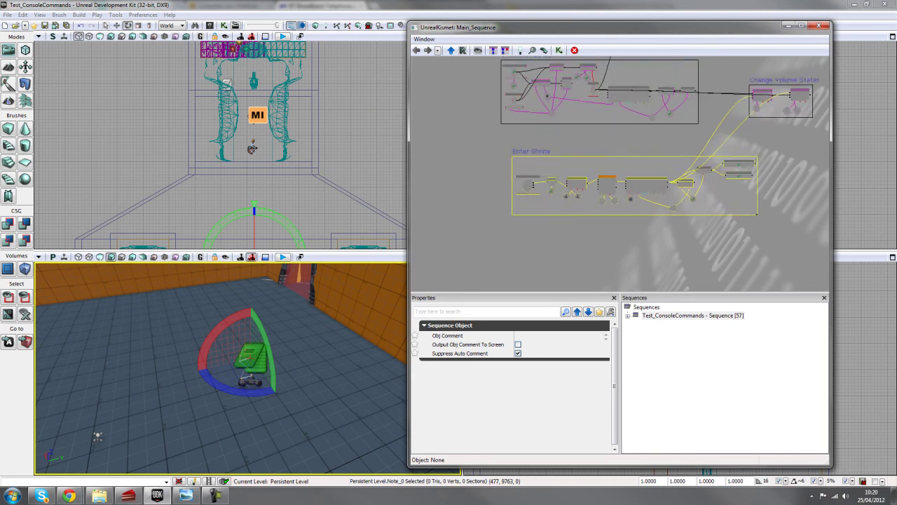
left_click(561, 236)
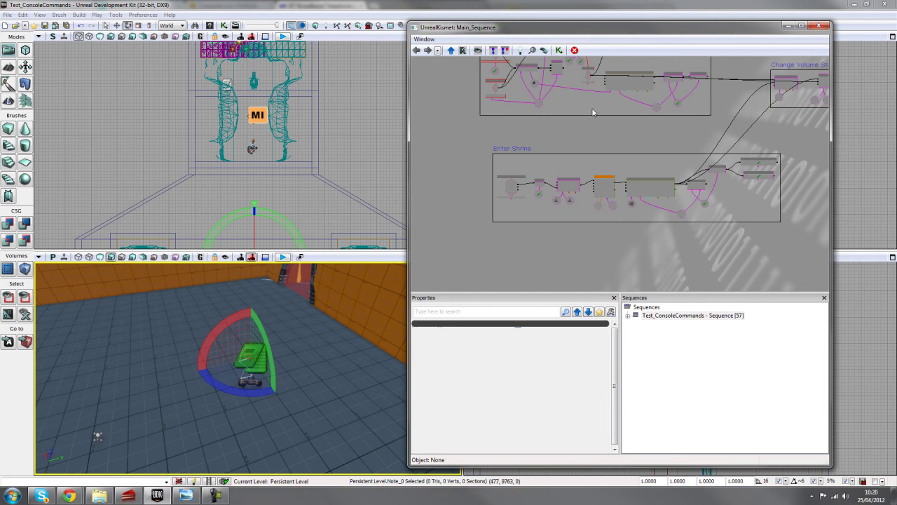
left_click(593, 191)
right_click(647, 189)
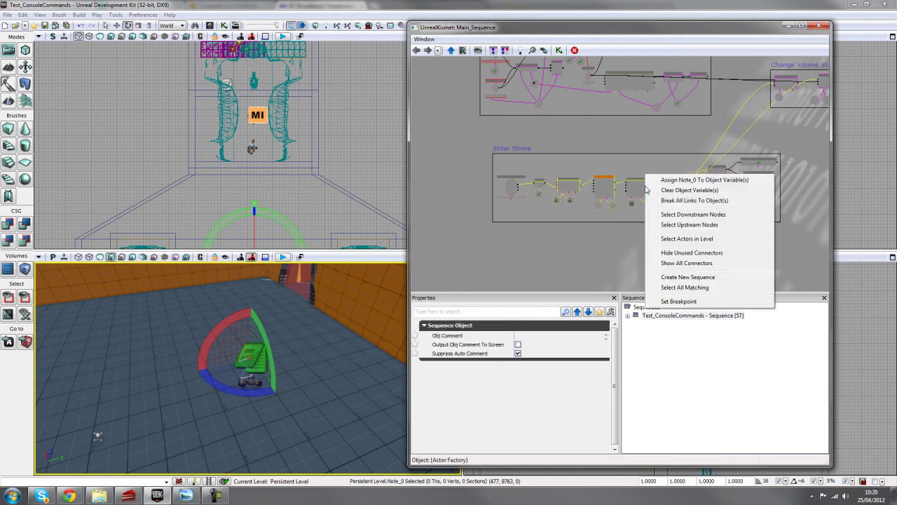
left_click(614, 266)
left_click_drag(614, 266, 583, 270)
scroll(577, 217, "up", 3)
left_click_drag(577, 217, 623, 199)
left_click(603, 176)
scroll(604, 153, "down", 4)
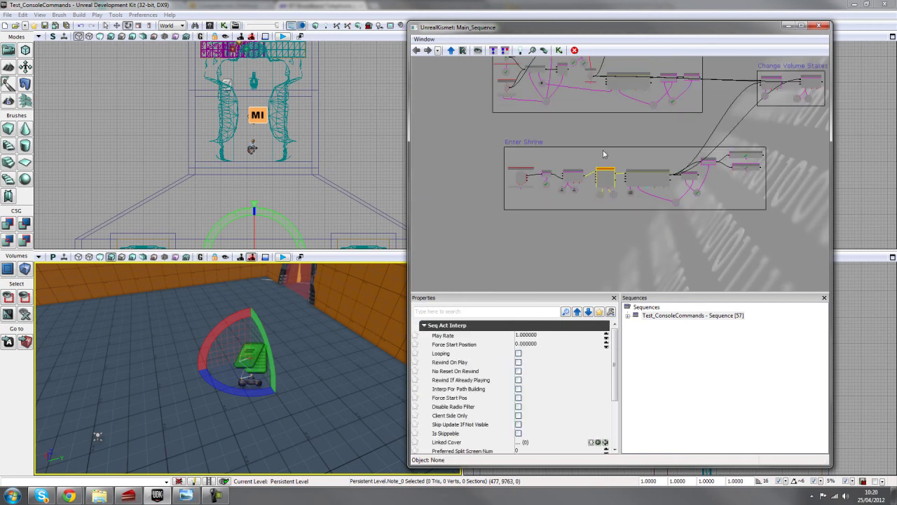
left_click(615, 125)
left_click_drag(615, 124, 578, 201)
scroll(572, 144, "up", 1)
scroll(573, 150, "down", 5)
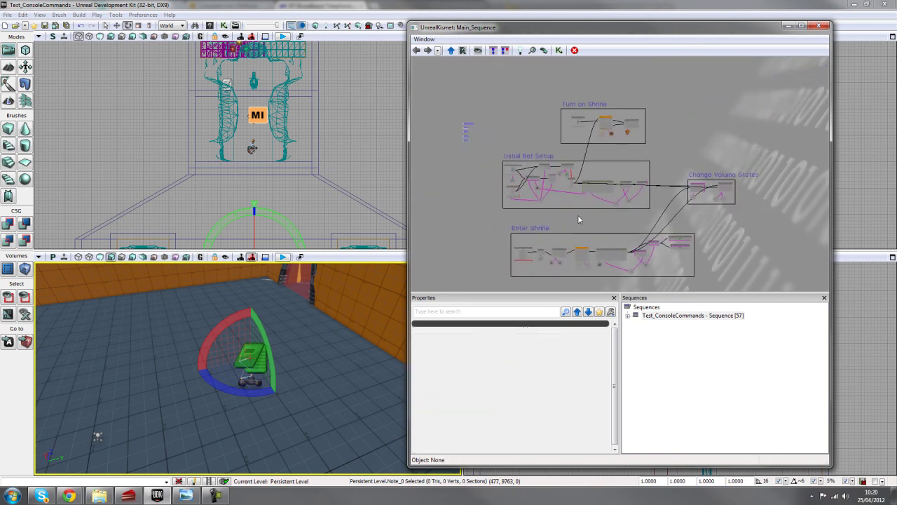
scroll(577, 204, "up", 2)
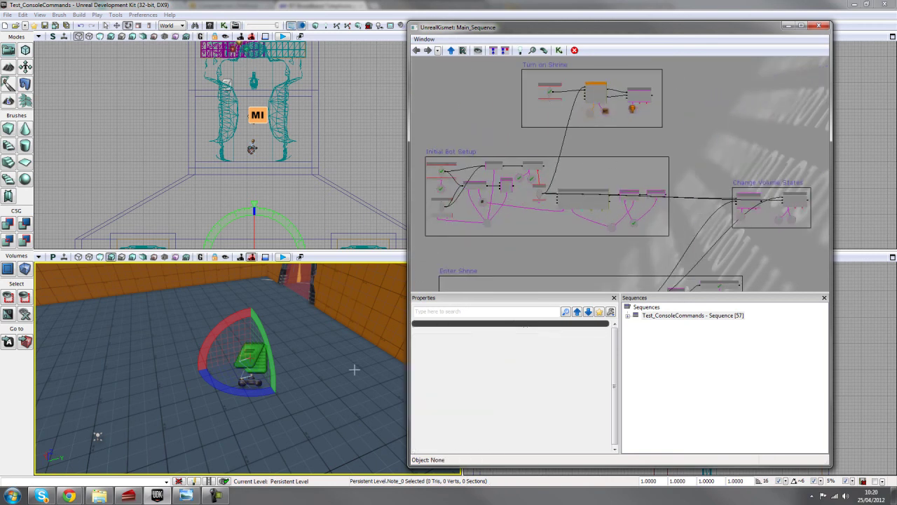
Locate and select the dynamic path node beside the player start in the perspective view
right_click_drag(334, 379, 229, 378)
left_click(213, 349)
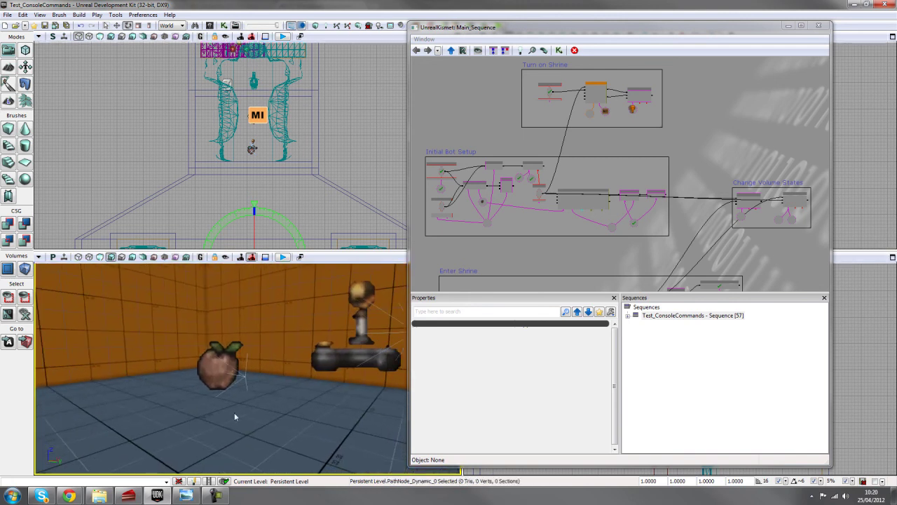
right_click_drag(257, 429, 285, 400)
left_click(216, 330)
right_click_drag(236, 427, 214, 429)
left_click(112, 358)
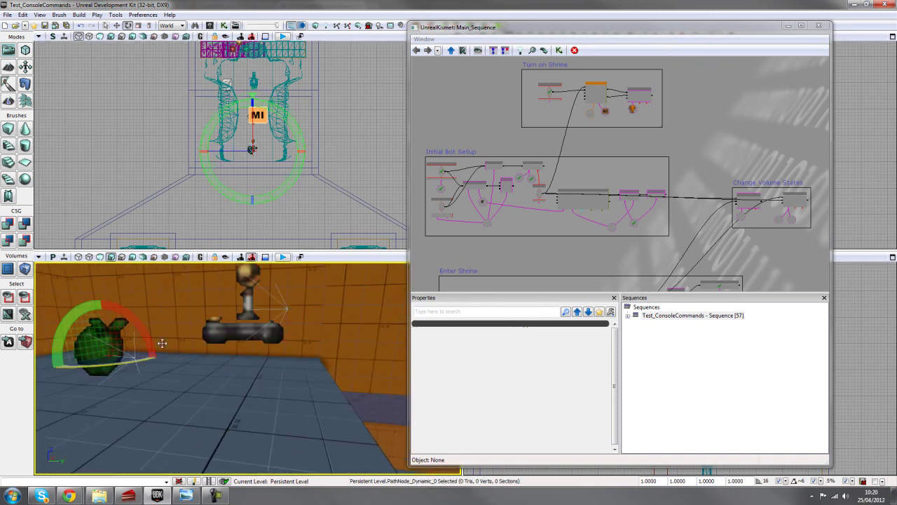
Examine the Initial Bot Setup group's Actor Factory settings alongside the player start and the lower floor in the perspective view
left_click_drag(551, 254, 621, 250)
scroll(608, 254, "up", 2)
scroll(547, 249, "up", 3)
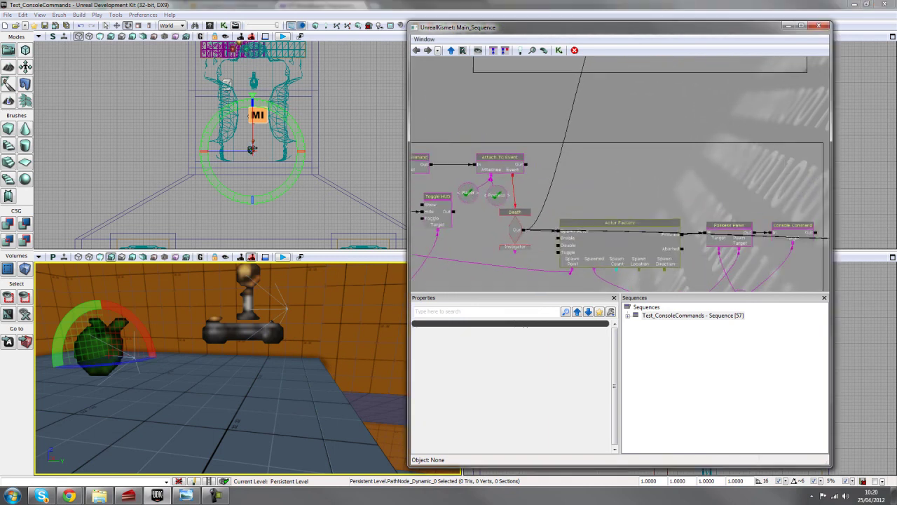
right_click(594, 172)
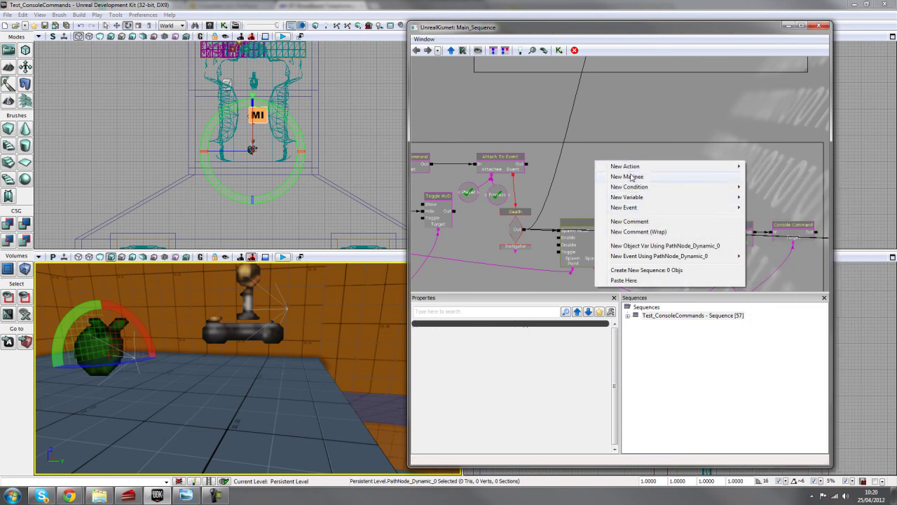
left_click(577, 227)
left_click_drag(614, 181, 601, 119)
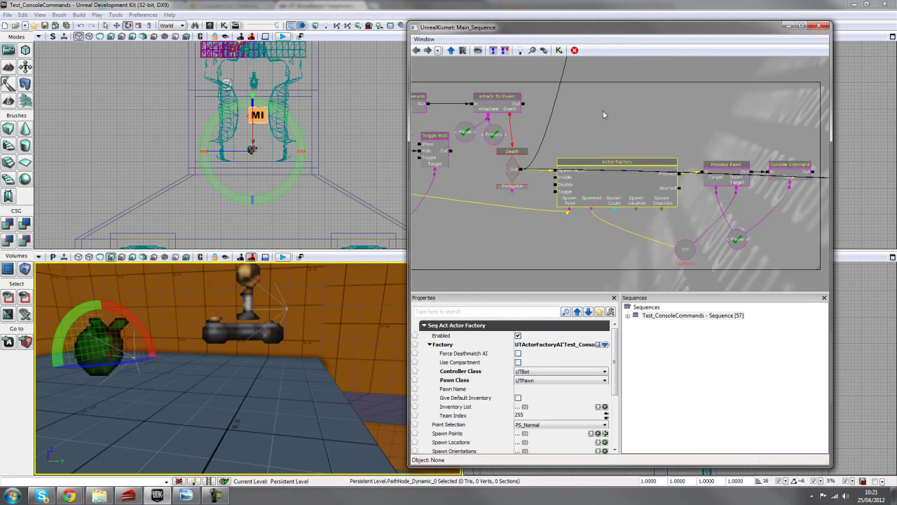
left_click(265, 343)
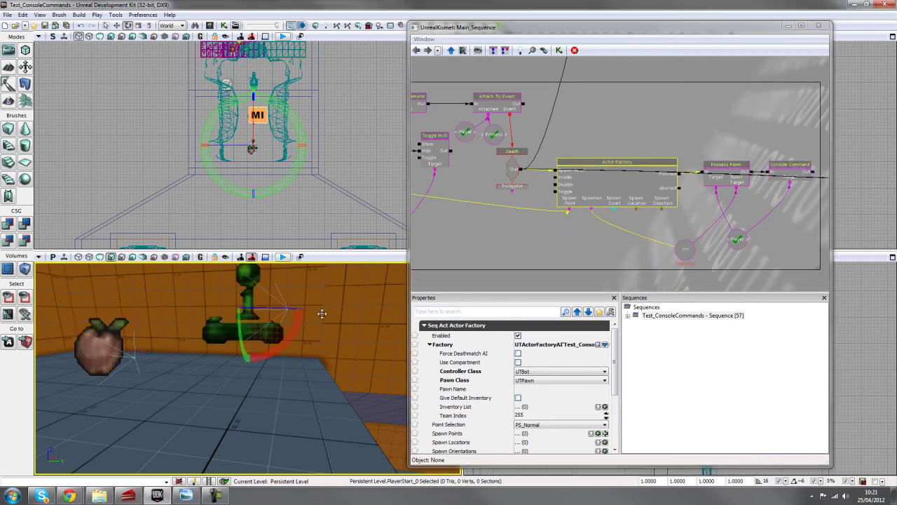
right_click_drag(265, 343, 350, 374)
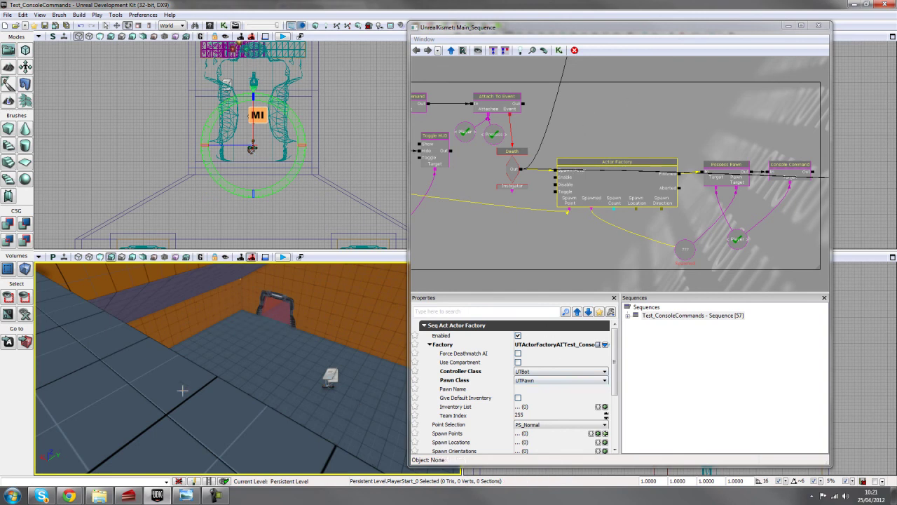
right_click_drag(324, 404, 345, 416)
scroll(501, 244, "down", 2)
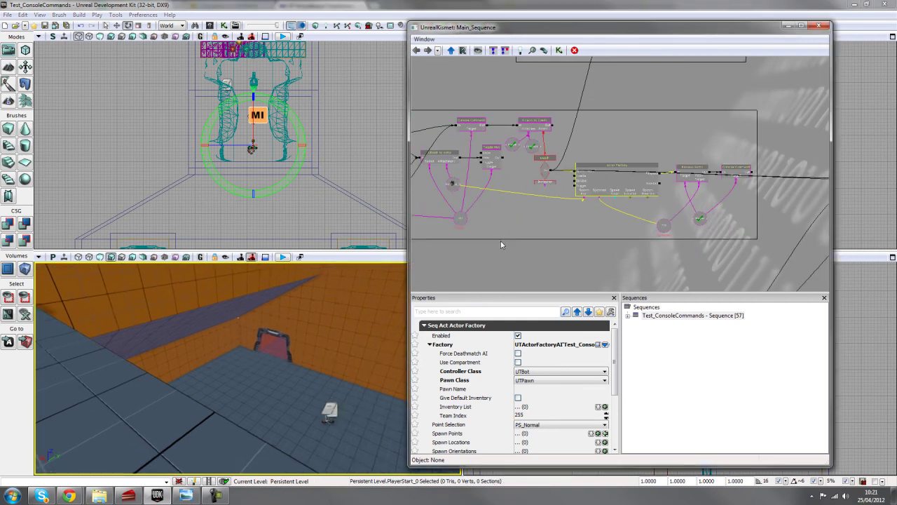
scroll(579, 230, "down", 2)
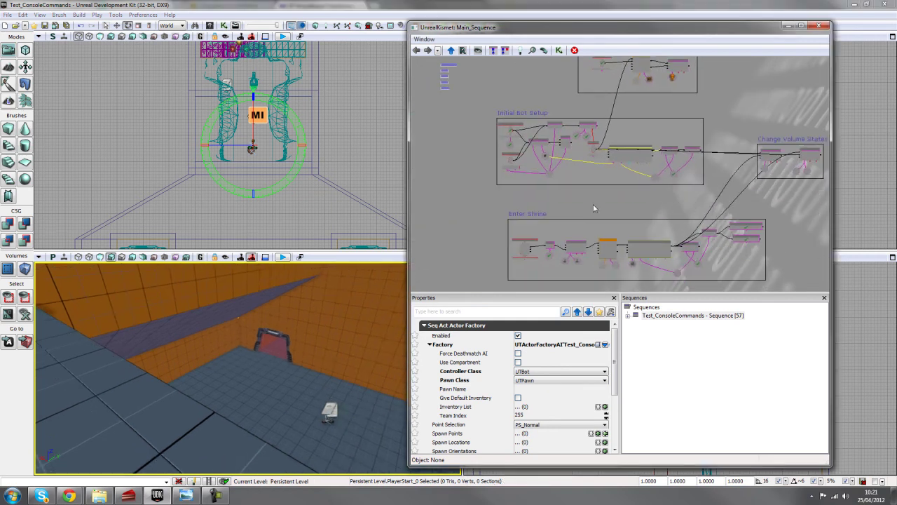
Examine the dynamic path node beside the player start and compare the Enter Shrine comment group with the portal room
right_click_drag(238, 356, 239, 356)
left_click(89, 330)
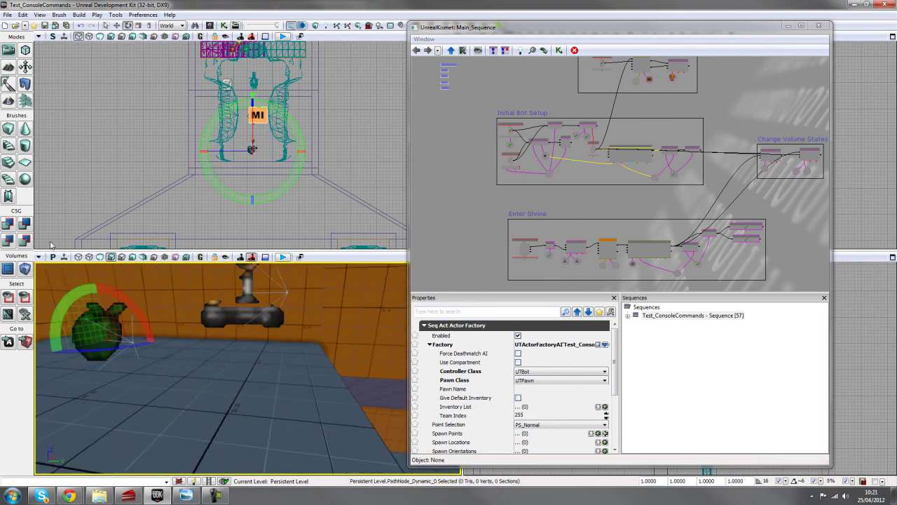
right_click_drag(89, 330, 78, 294)
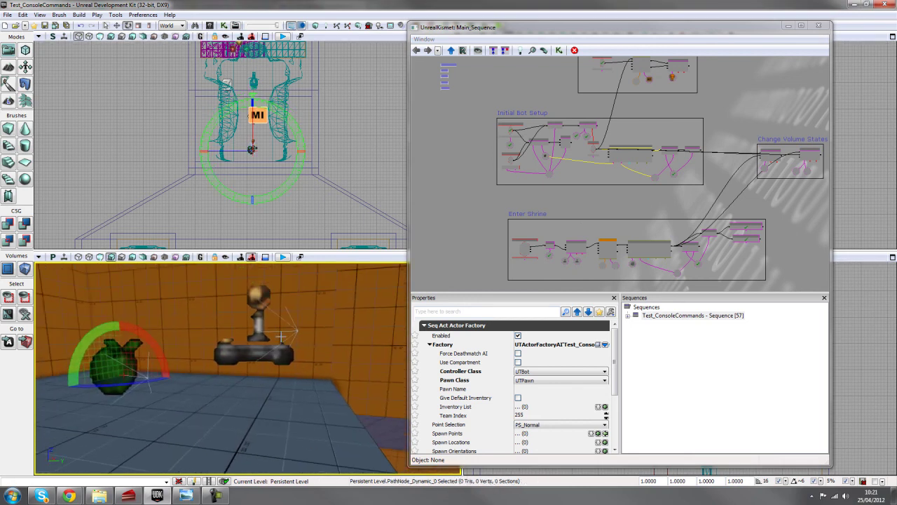
right_click_drag(237, 394, 242, 392)
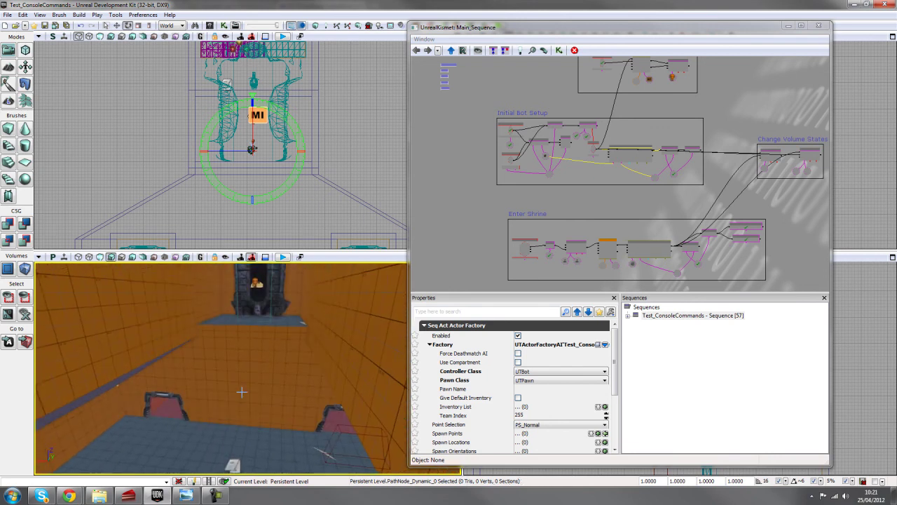
left_click(562, 204)
left_click_drag(562, 204, 527, 170)
scroll(527, 170, "up", 1)
right_click_drag(248, 396, 248, 395)
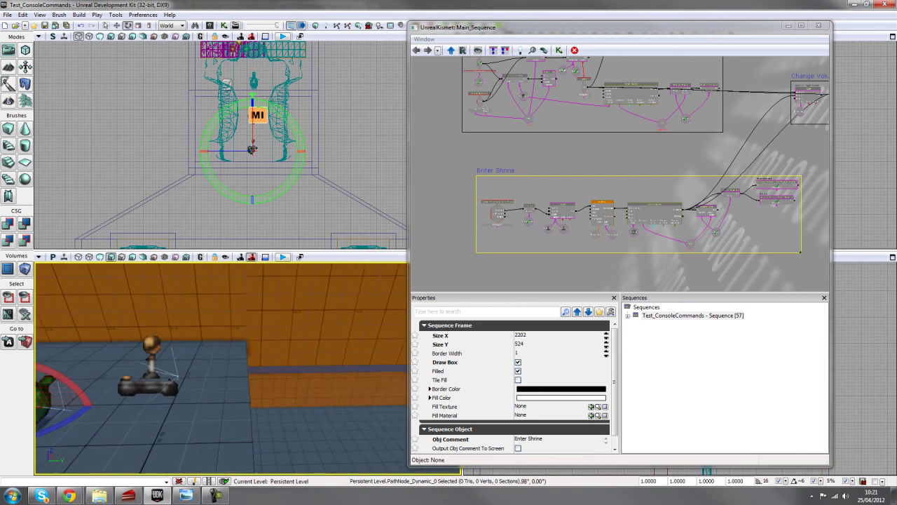
left_click(600, 271)
scroll(581, 172, "down", 3)
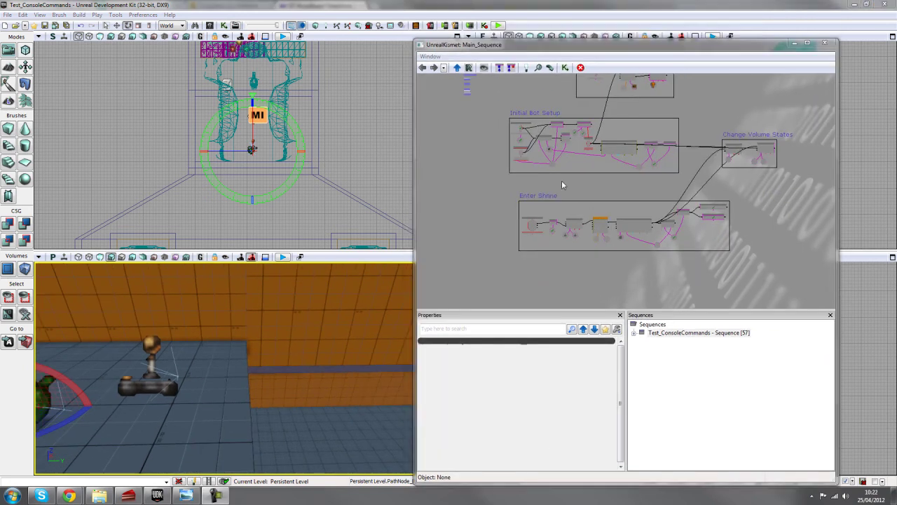
Playtest the level by running into the lit shrine portal, and end the preview after the respawn
left_click(497, 25)
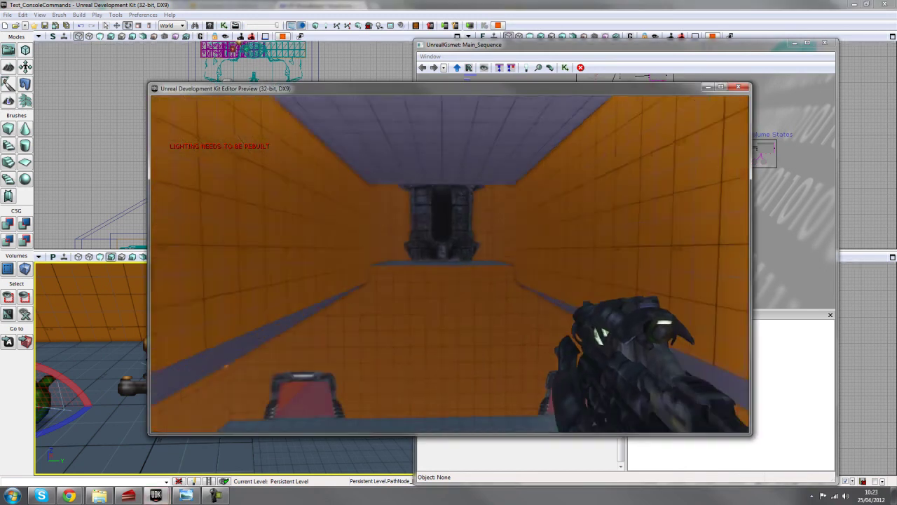
key("w")
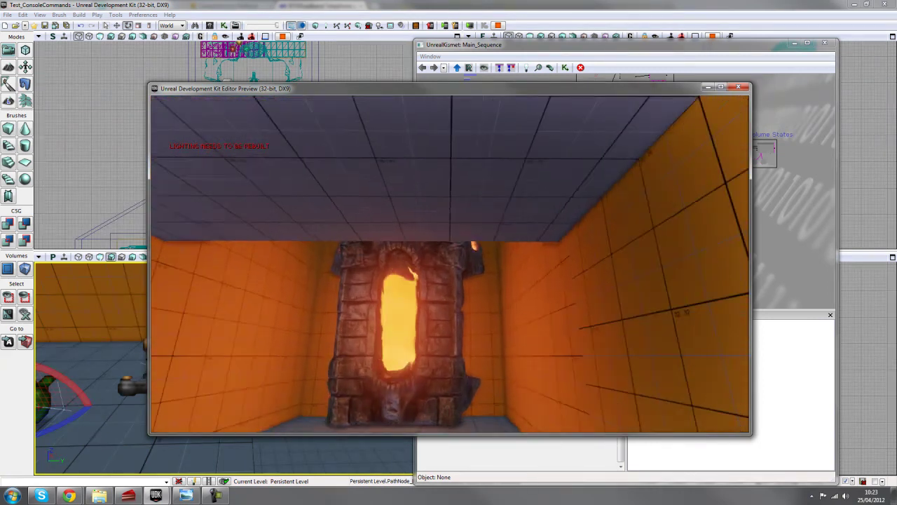
key("w")
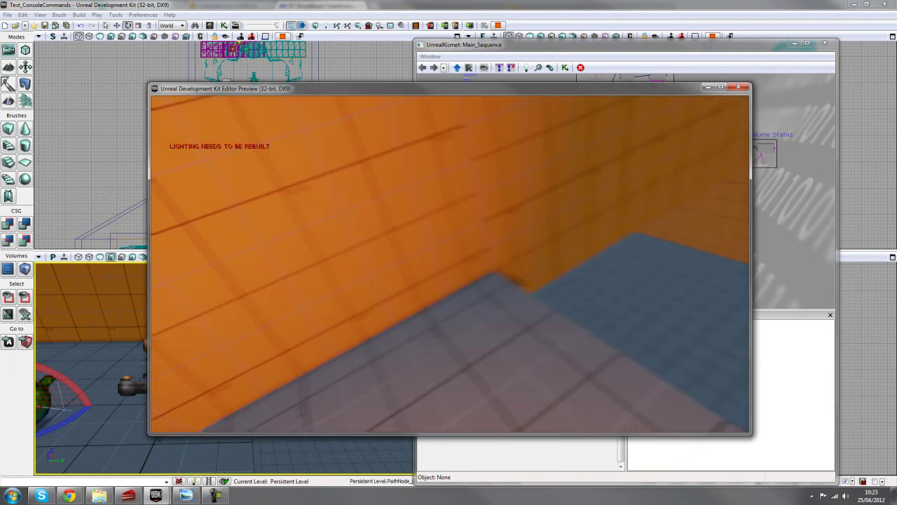
left_click(450, 264)
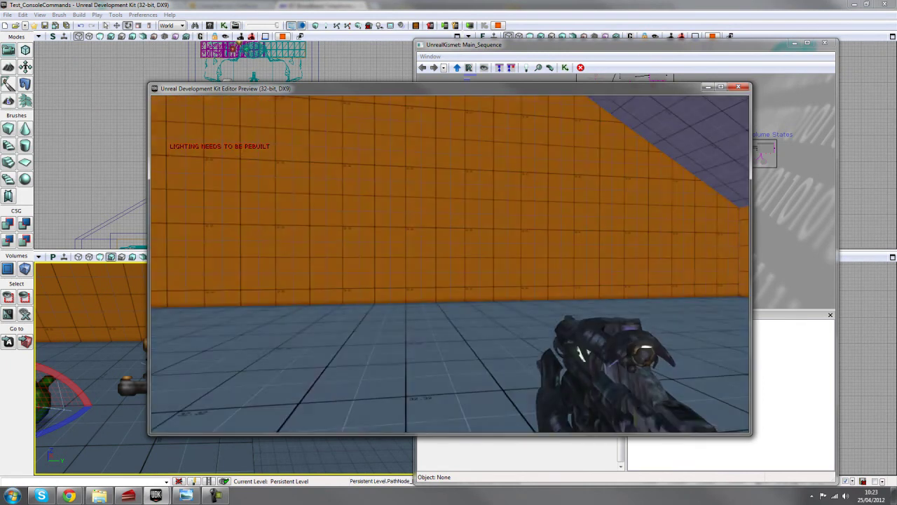
key("Escape")
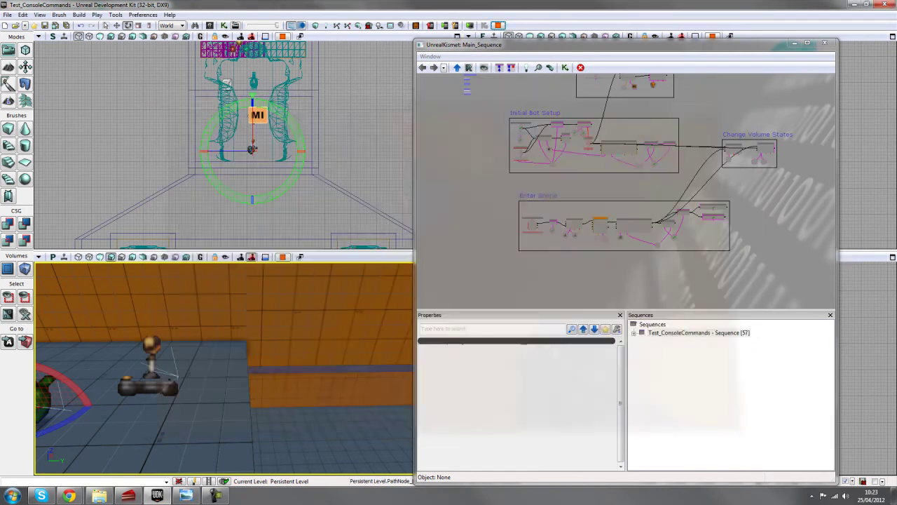
Open the Enter Shrine Matinee for editing and add a new director group to it
scroll(612, 233, "up", 6)
left_click_drag(571, 307, 637, 273)
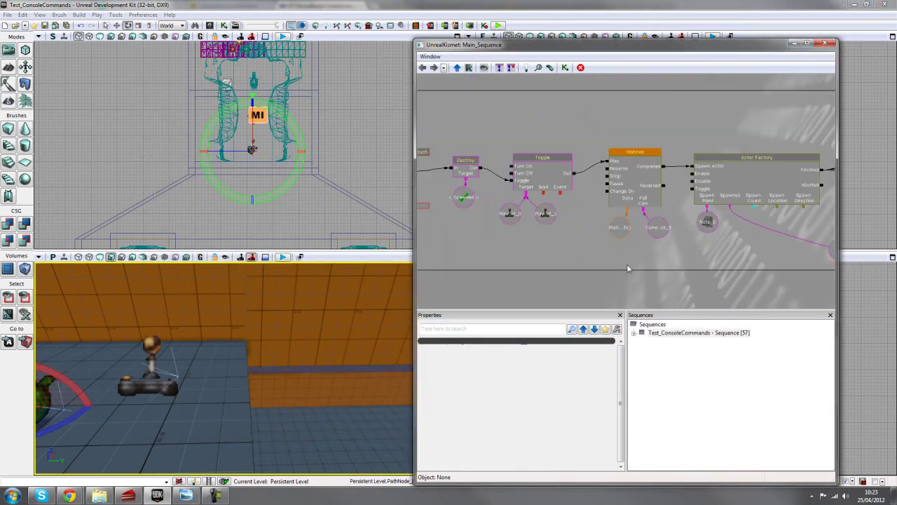
double_click(636, 191)
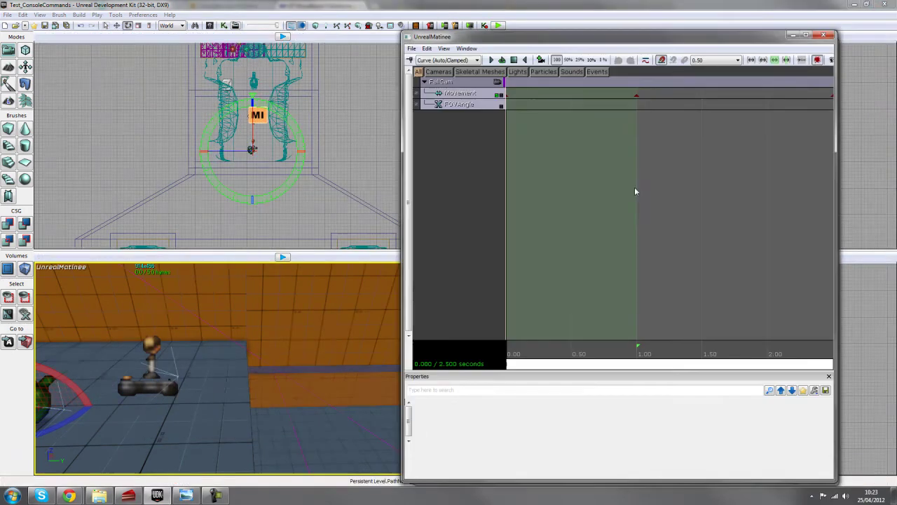
right_click(471, 144)
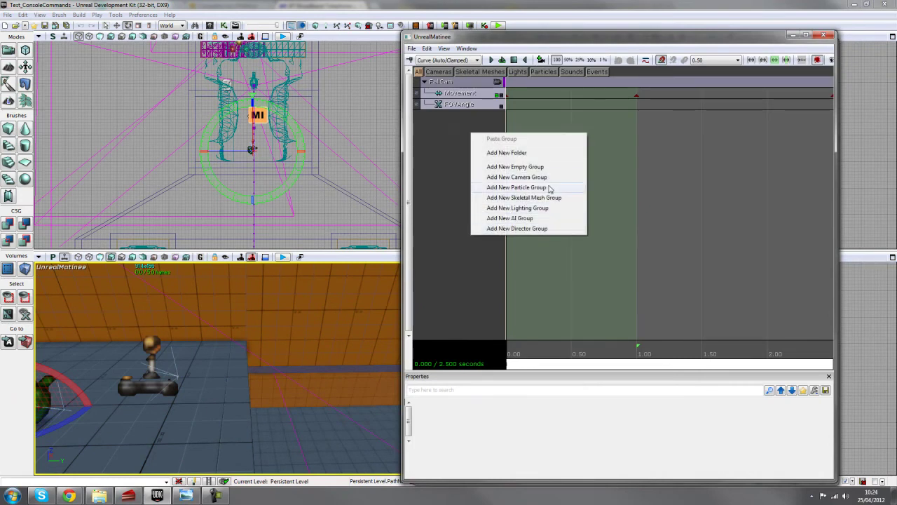
left_click(540, 229)
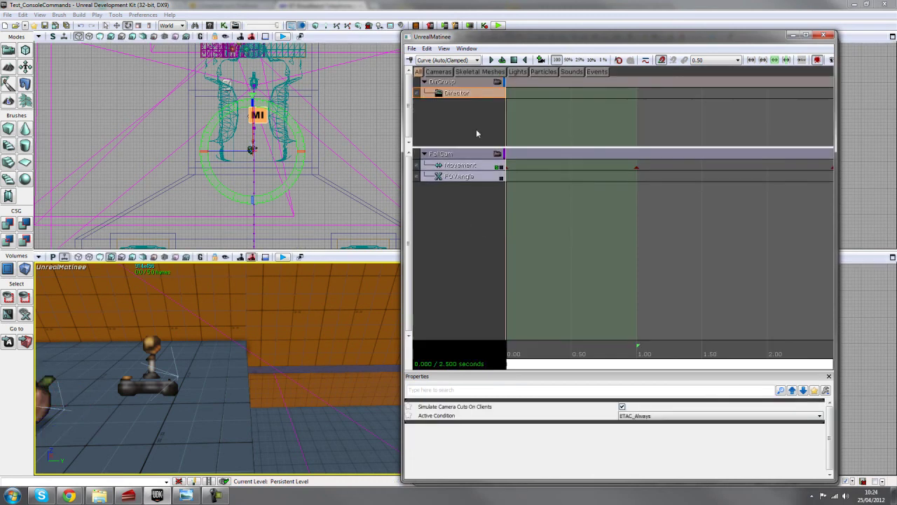
Add a cut to the FallCam group at 0.00 seconds on the Director track and close the Matinee editor
left_click_drag(603, 363, 617, 361)
scroll(601, 316, "down", 3)
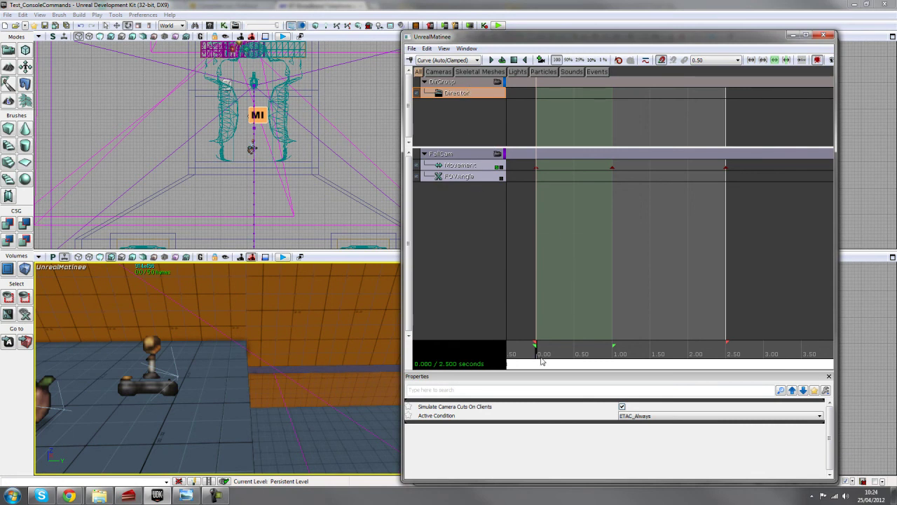
key("Return")
left_click(469, 240)
left_click(436, 243)
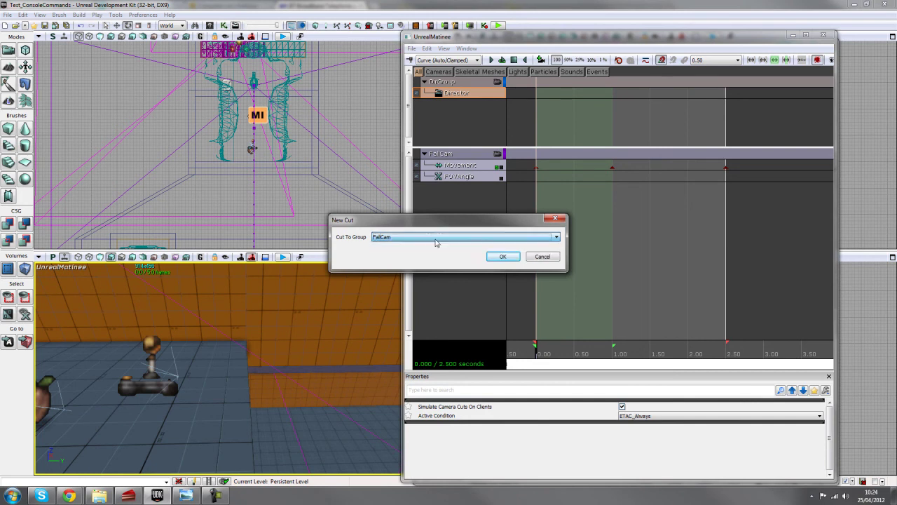
left_click(502, 258)
left_click(481, 309)
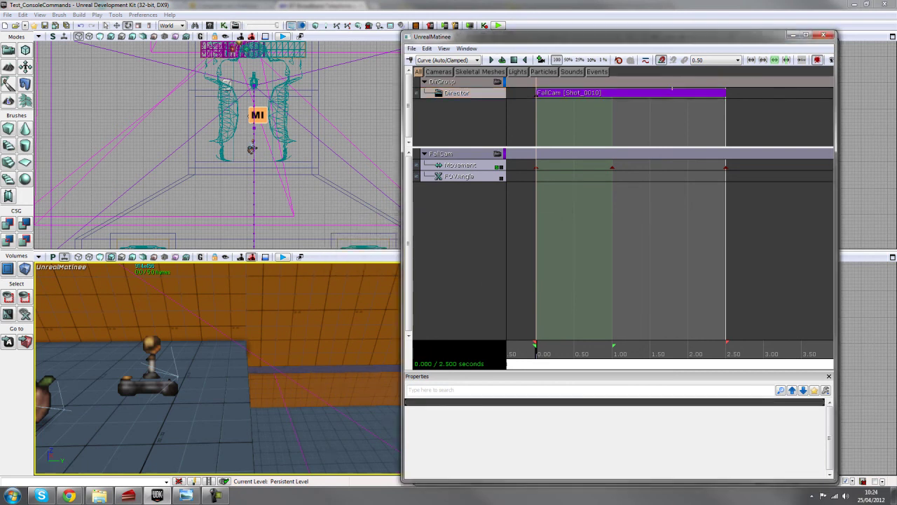
left_click(826, 36)
Set the Enter Shrine Actor Factory's pawn class to UTPawn and its controller class to UTBot
left_click_drag(617, 257, 517, 244)
scroll(607, 256, "up", 1)
scroll(607, 257, "down", 2)
scroll(631, 231, "up", 2)
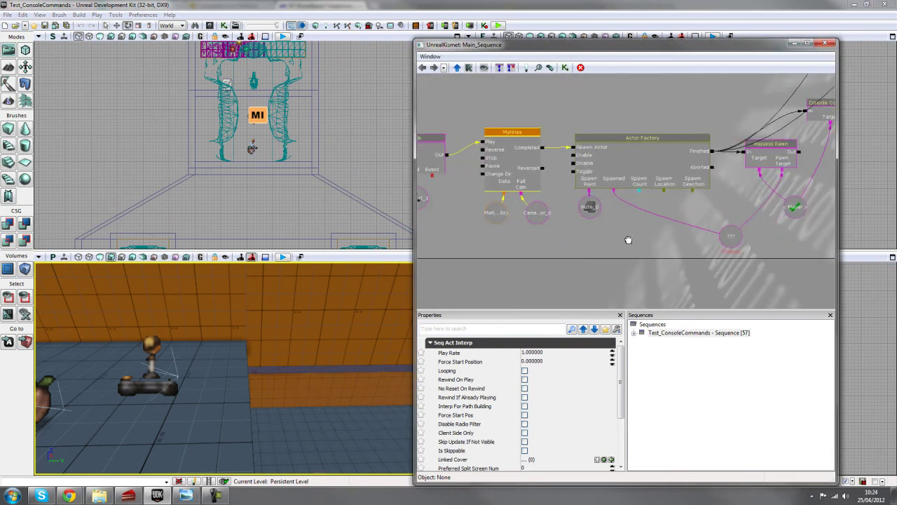
left_click(607, 158)
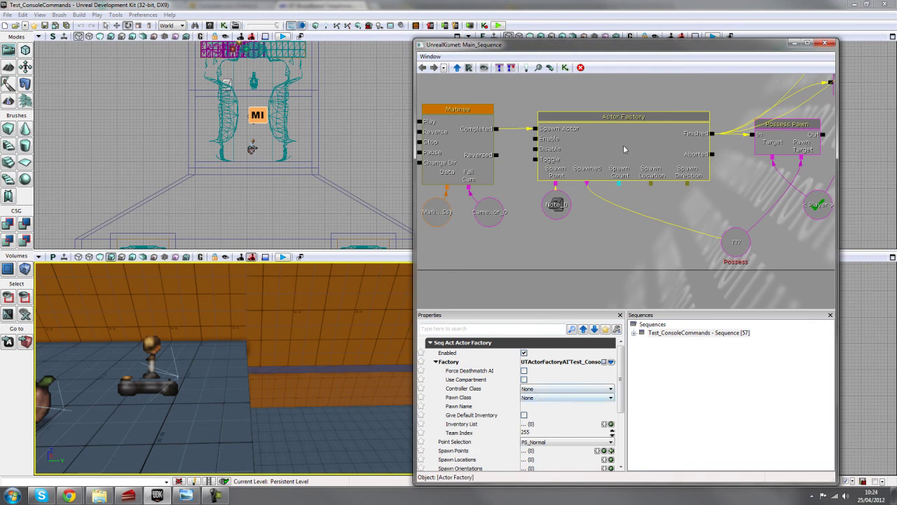
scroll(588, 217, "down", 2)
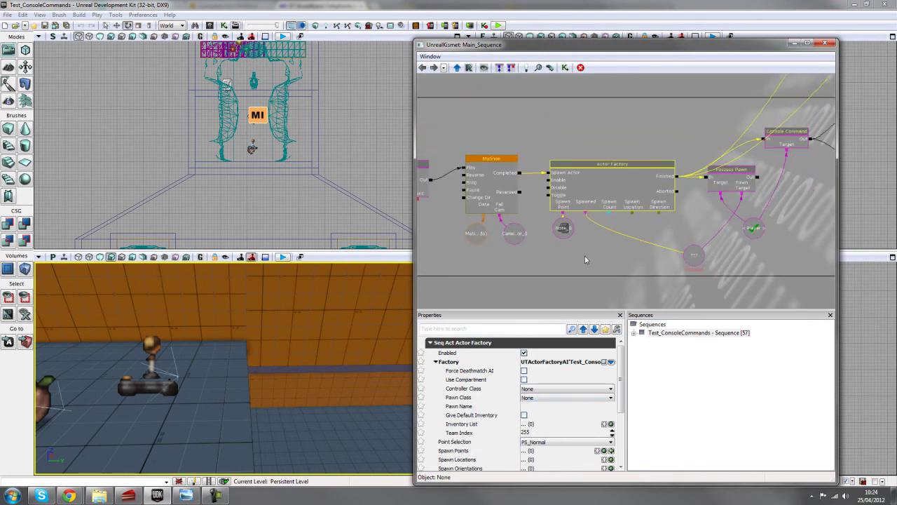
scroll(586, 260, "up", 1)
left_click(544, 398)
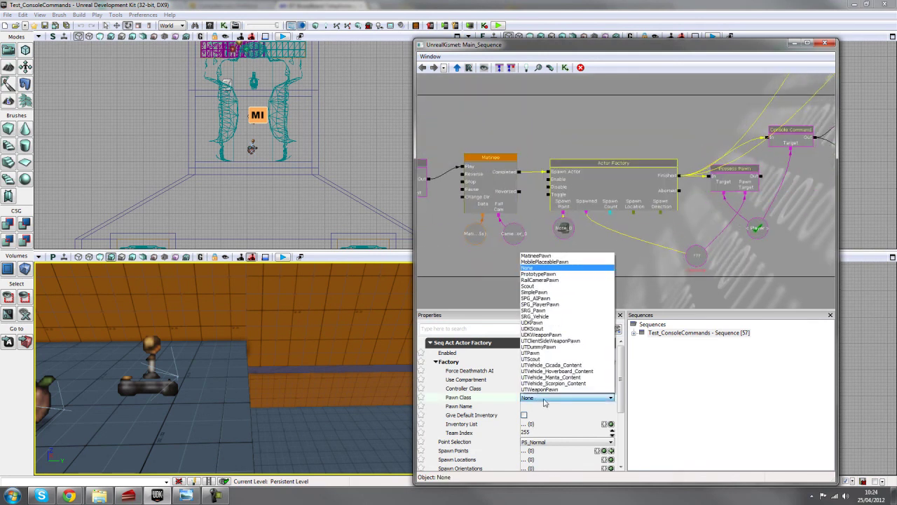
left_click(535, 388)
left_click(535, 388)
left_click(532, 416)
Enable Give Default Inventory on the Enter Shrine Actor Factory and add UTWeap_LinkGun to its inventory list
left_click(524, 415)
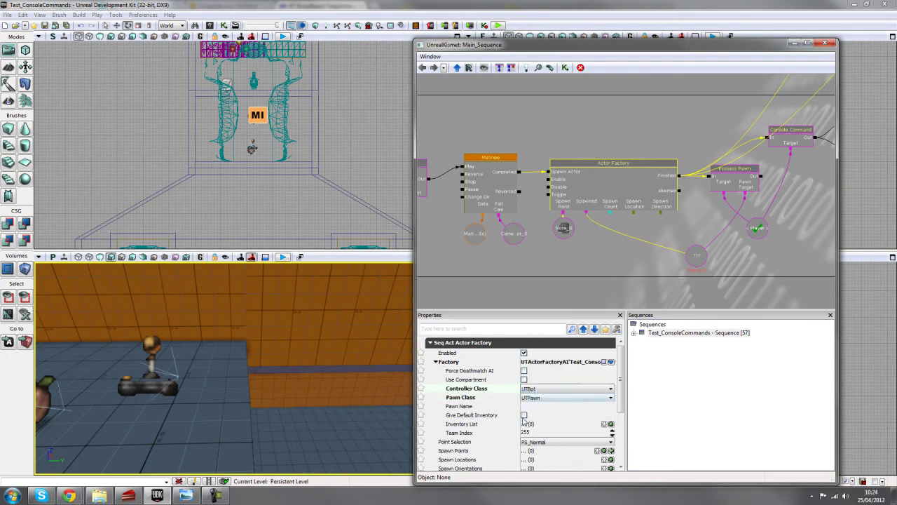
left_click(523, 415)
left_click(605, 424)
left_click(589, 433)
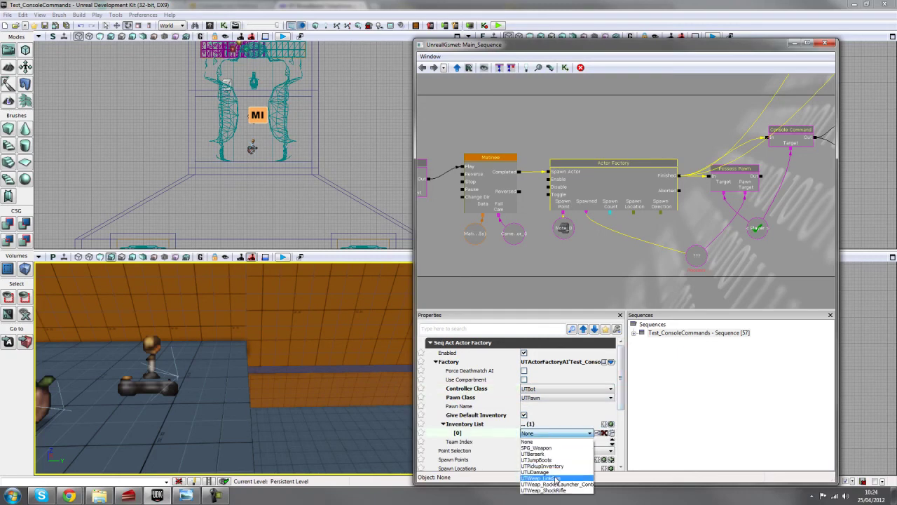
left_click(541, 478)
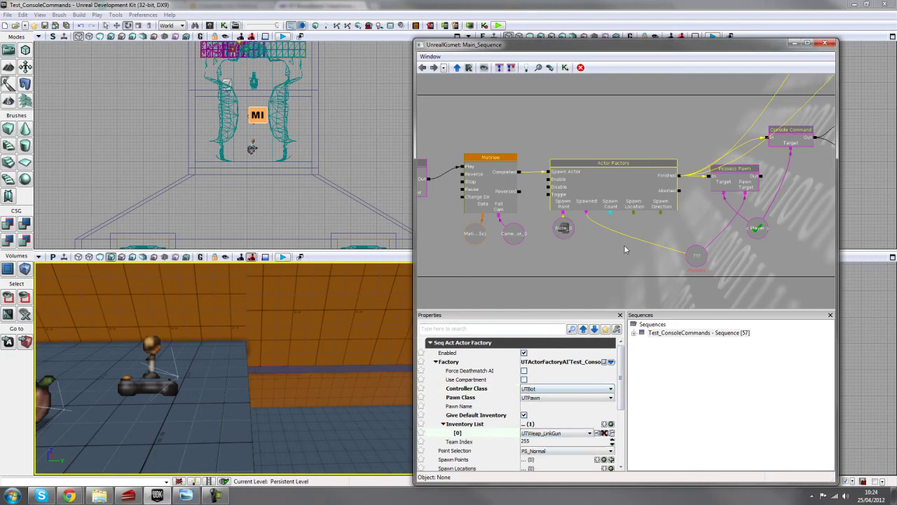
left_click(593, 254)
Play-test the level in the editor preview, moving forward and backward around the shrine and portal area, and end the preview
scroll(593, 254, "up", 1)
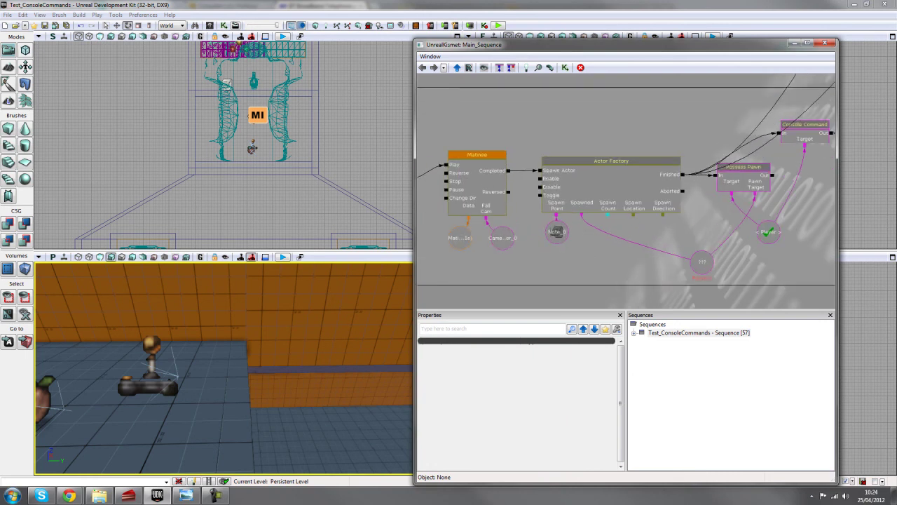
scroll(588, 253, "down", 3)
left_click(612, 200)
scroll(581, 247, "up", 2)
left_click_drag(549, 253, 645, 249)
left_click(582, 247)
scroll(600, 249, "down", 3)
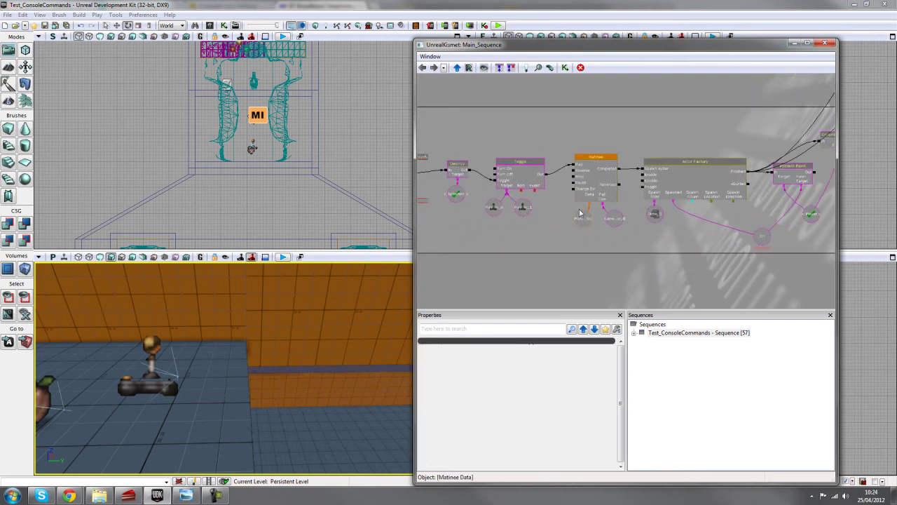
left_click(497, 26)
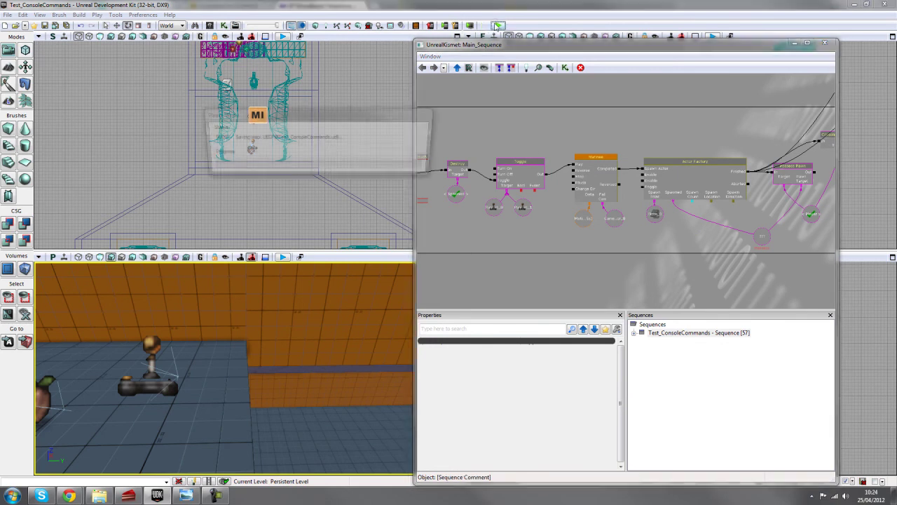
key("w")
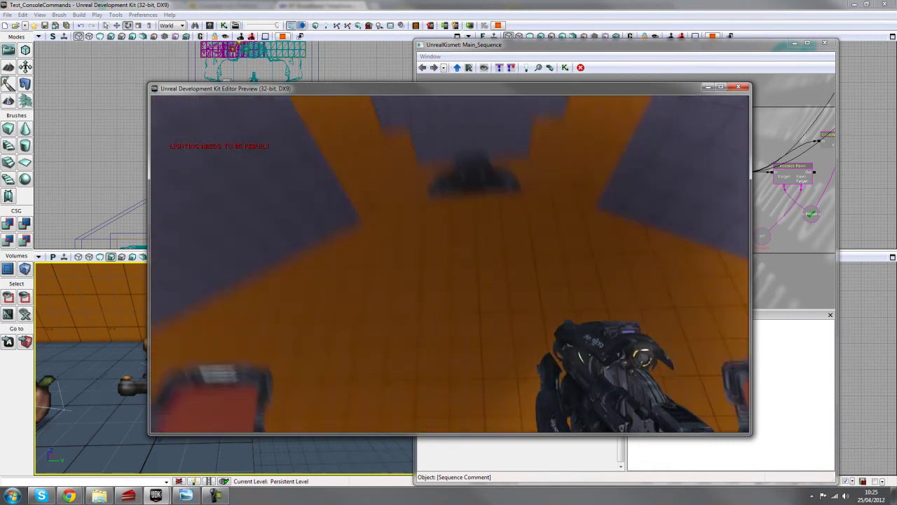
key("s")
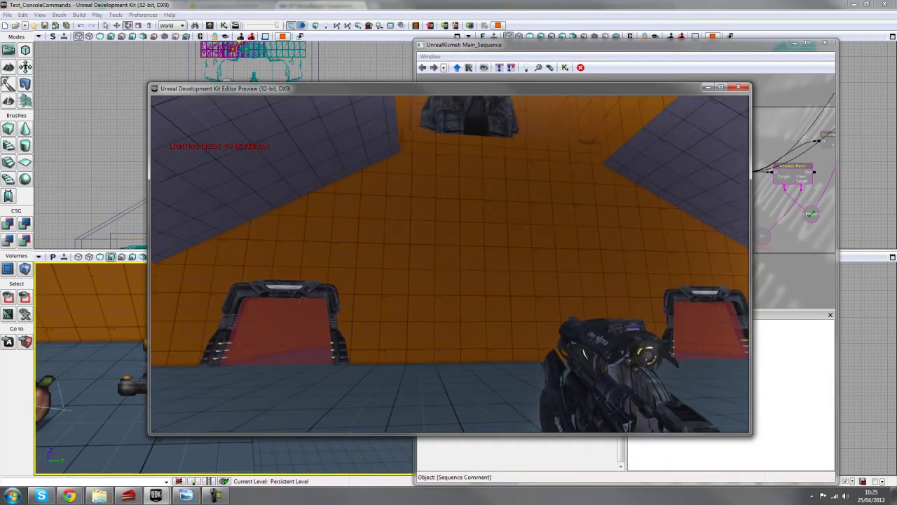
key("Escape")
Examine the red portals, the lower room and the shrine in the perspective viewport
right_click_drag(177, 361, 105, 361)
left_click(177, 361)
right_click_drag(186, 369, 291, 382)
right_click_drag(200, 343, 182, 339)
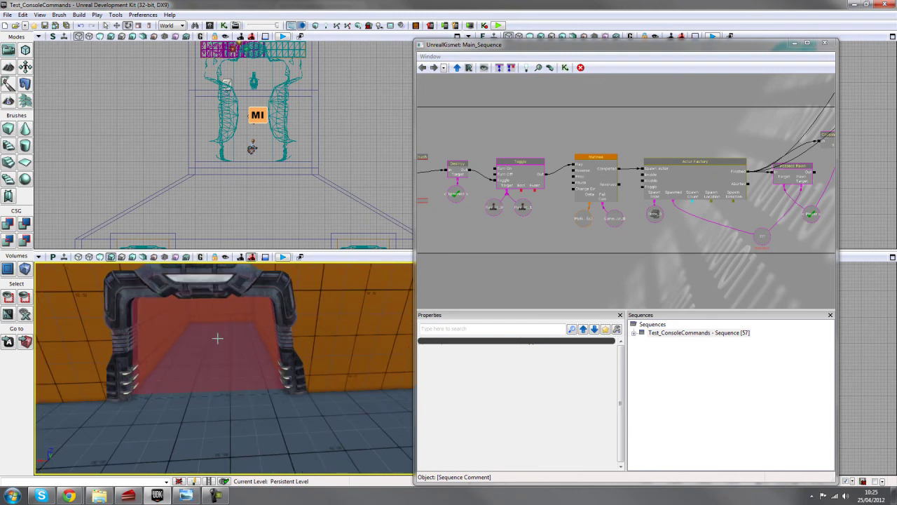
left_click_drag(218, 339, 292, 315)
left_click_drag(281, 352, 272, 363)
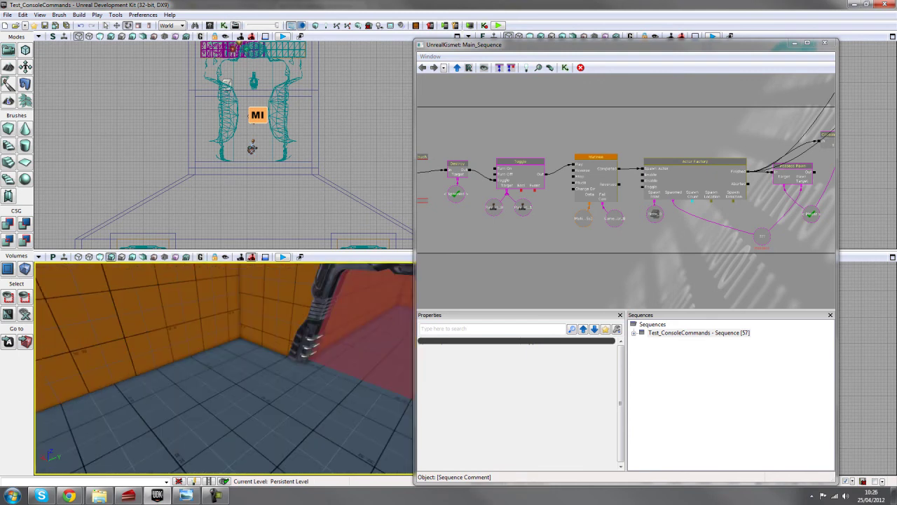
left_click_drag(266, 319, 266, 340)
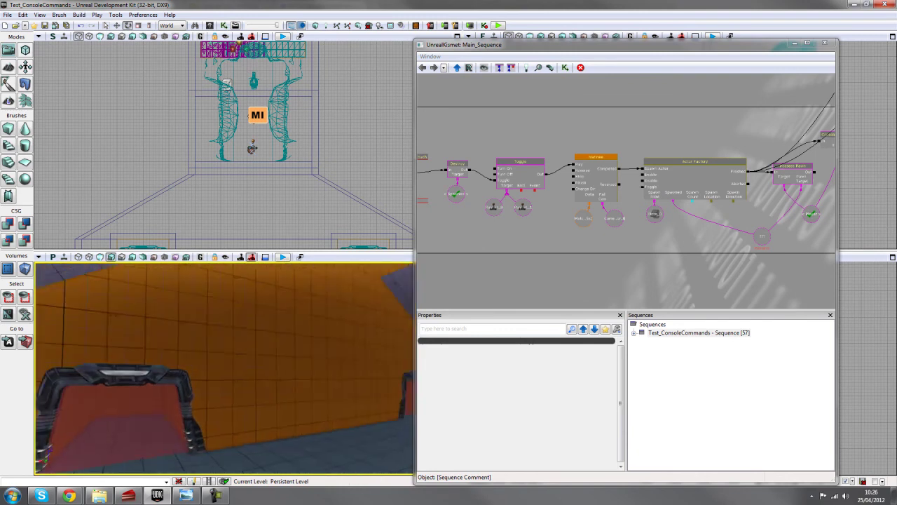
right_click_drag(301, 358, 260, 383)
right_click_drag(295, 347, 323, 392)
left_click_drag(265, 374, 265, 374)
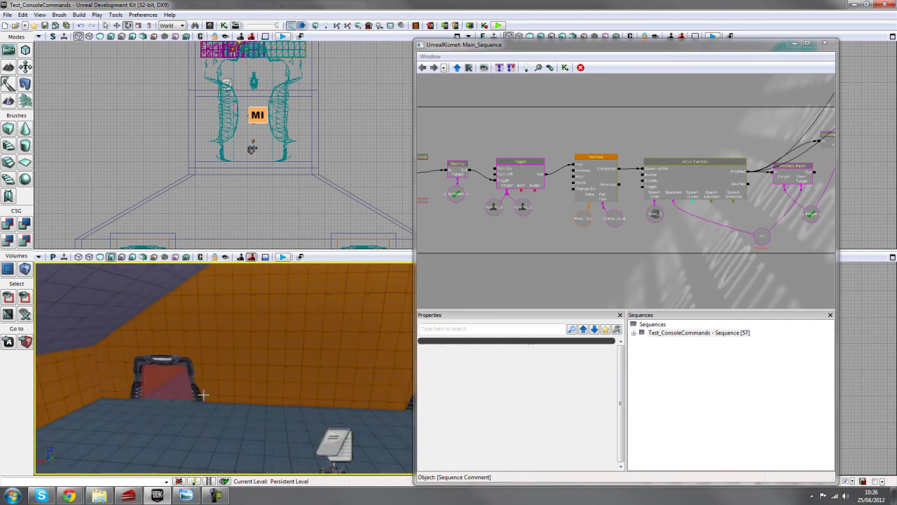
right_click_drag(265, 374, 312, 368)
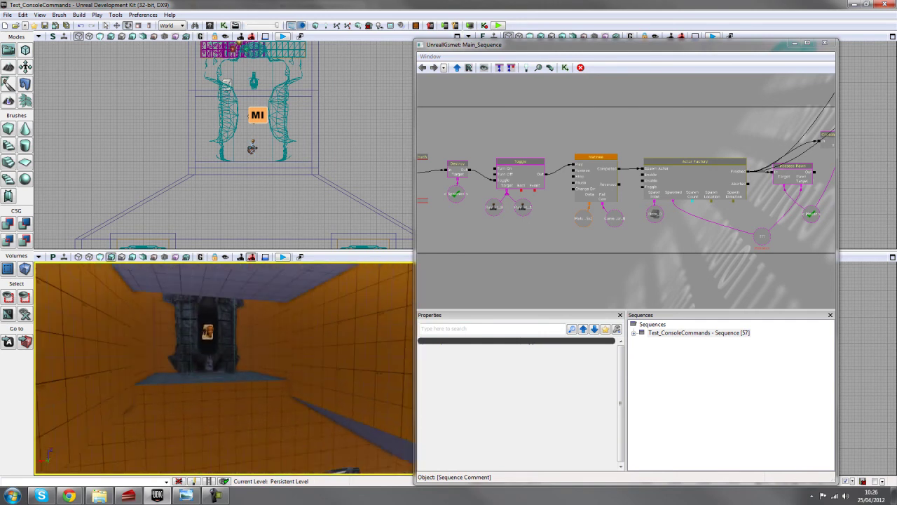
Review the overall Kismet layout and examine the Actor Factory section of the Initial Bot Setup group
left_click(586, 282)
scroll(586, 282, "down", 5)
left_click_drag(584, 283, 539, 341)
left_click_drag(579, 205, 576, 225)
scroll(576, 225, "down", 2)
scroll(577, 227, "up", 2)
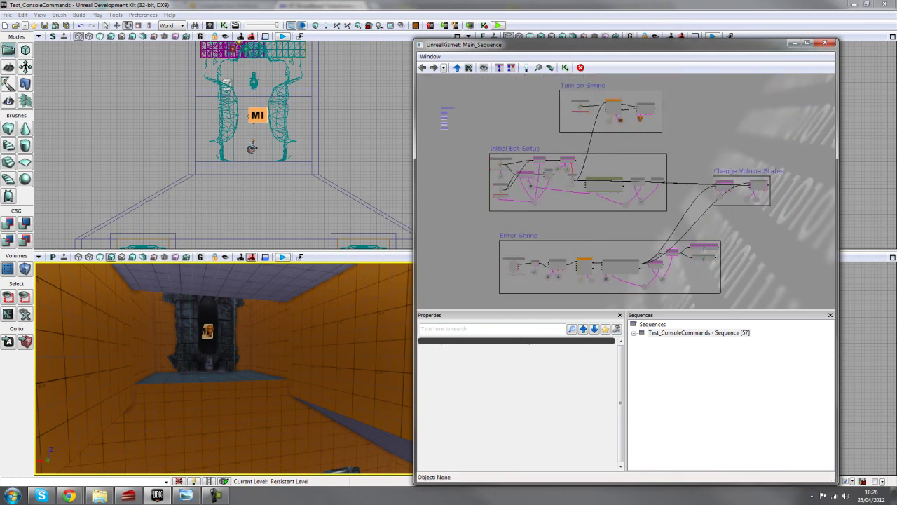
scroll(558, 227, "up", 4)
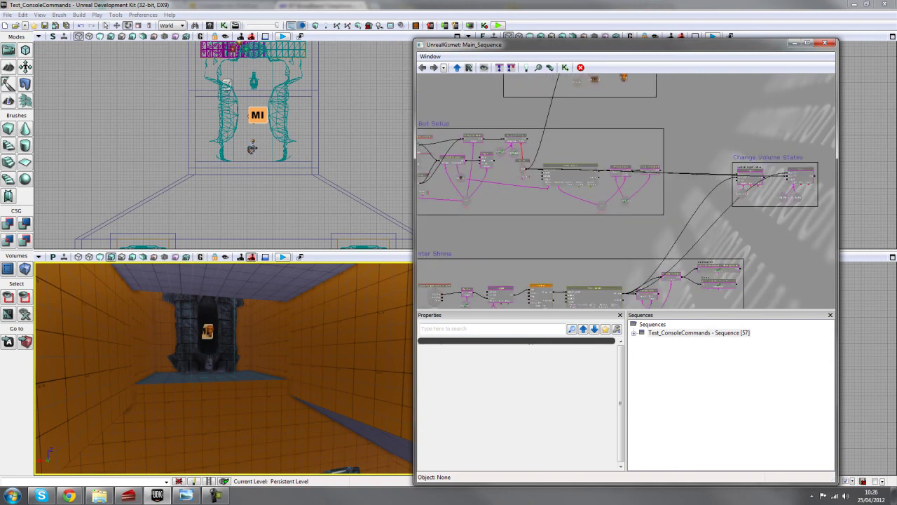
scroll(634, 234, "up", 5)
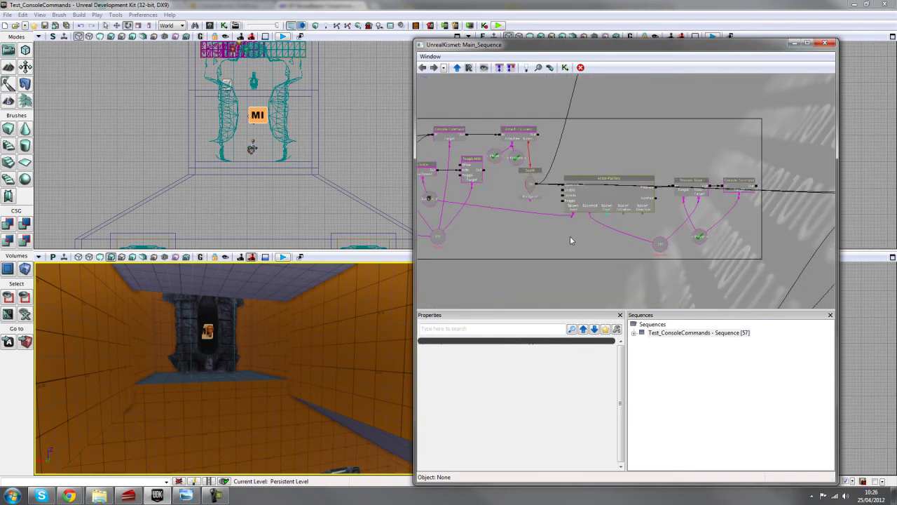
Inspect the settings of the Possess Pawn and Console Command actions in the Initial Bot Setup group
left_click(623, 159)
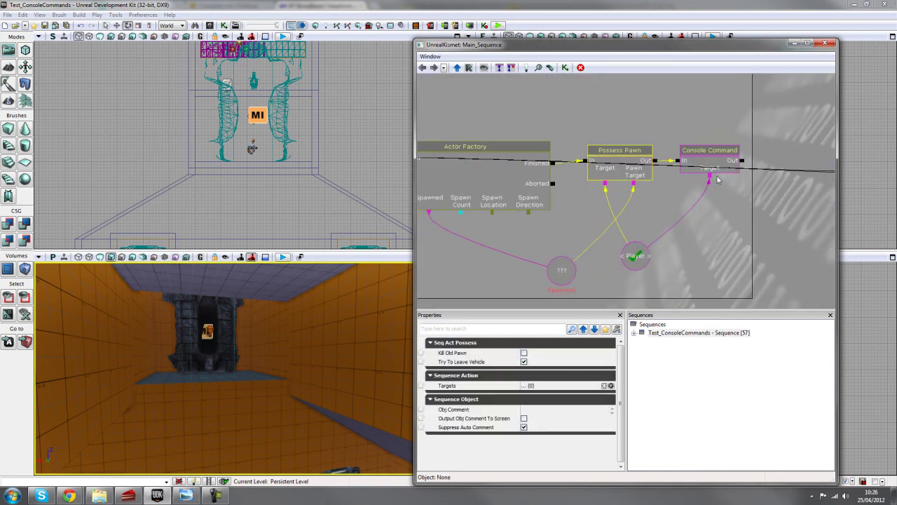
left_click(725, 154)
left_click_drag(718, 235, 683, 236)
scroll(684, 236, "up", 1)
left_click(594, 158)
left_click(678, 159)
left_click(577, 157)
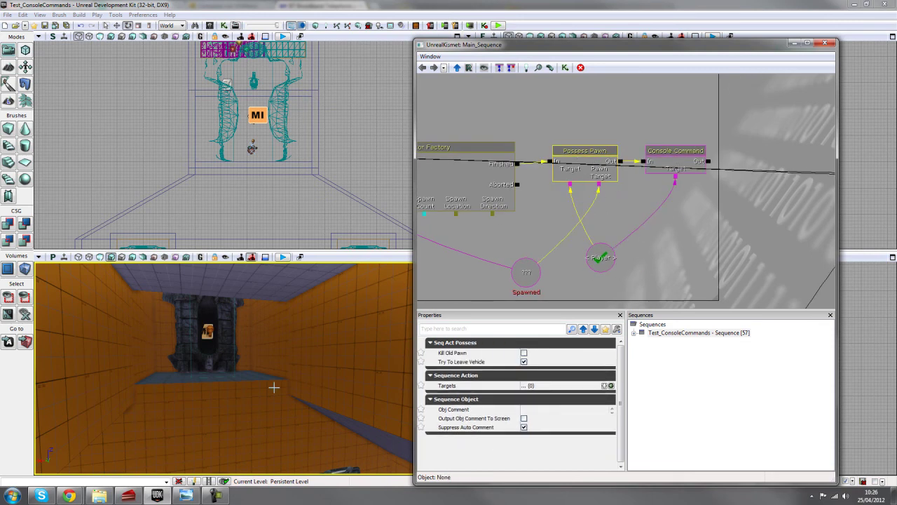
Check the two portals in the viewport, and inspect the Initial Bot Setup Console Command and its Player named variable
left_click_drag(301, 357, 298, 347)
right_click_drag(298, 347, 300, 358)
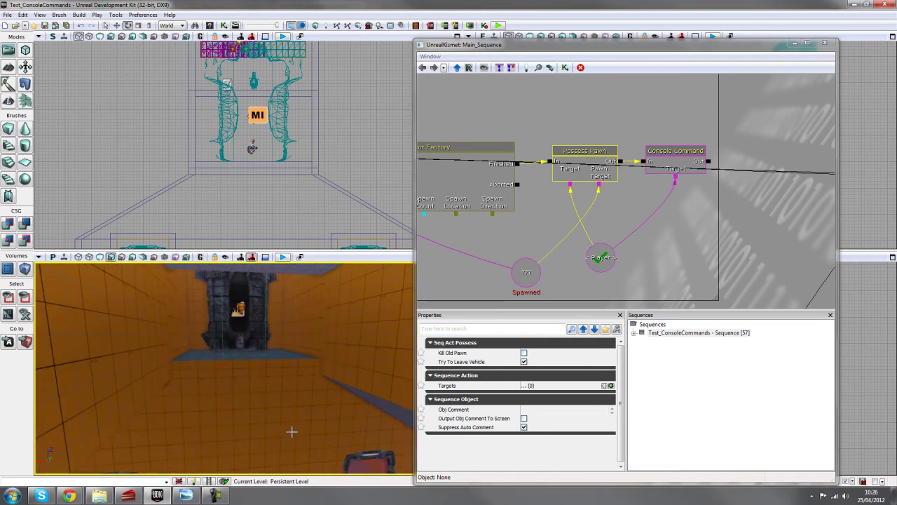
right_click_drag(292, 431, 199, 436)
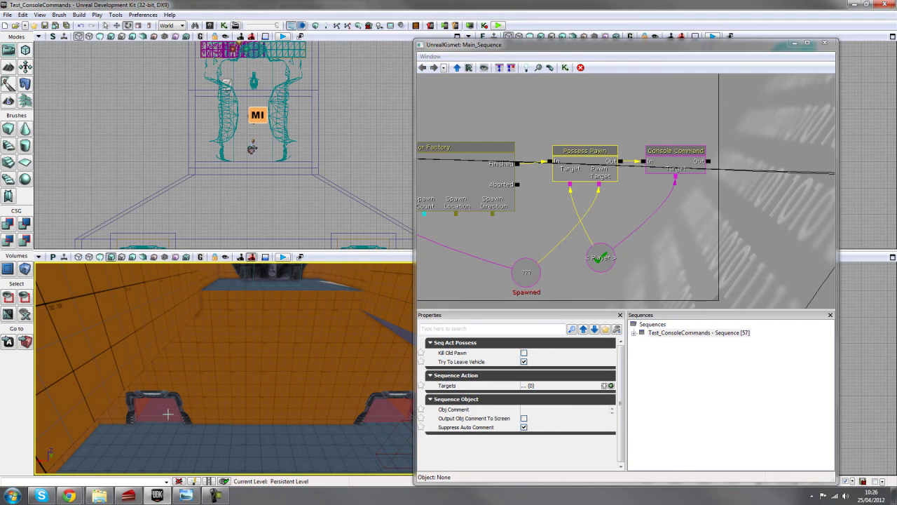
left_click(498, 240)
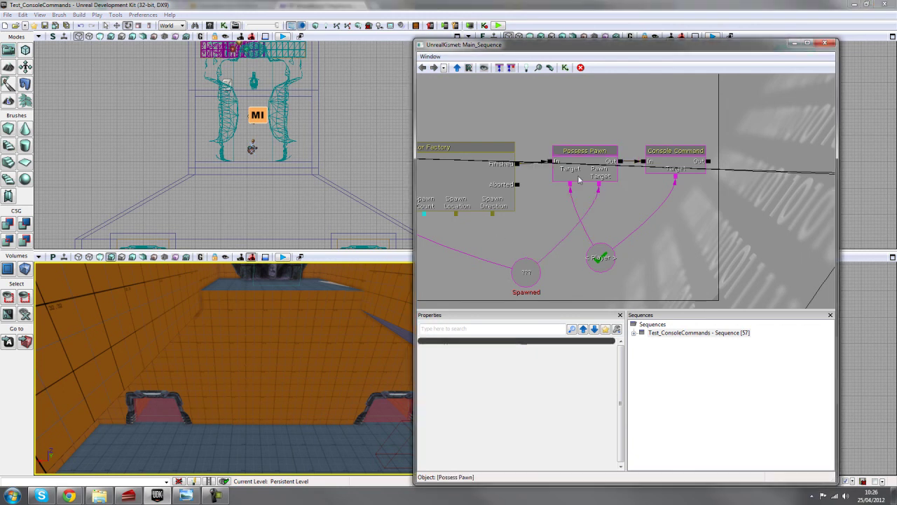
left_click(674, 152)
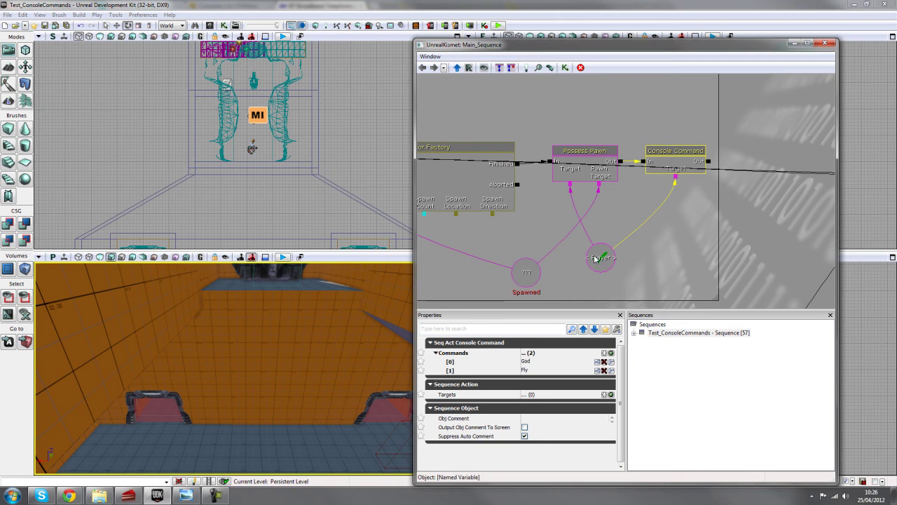
left_click(595, 259)
scroll(600, 257, "down", 8)
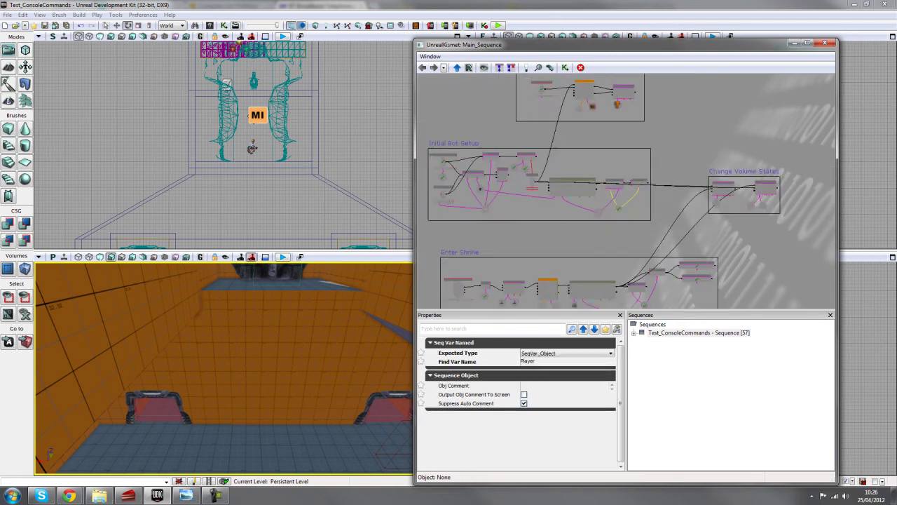
scroll(649, 292, "up", 1)
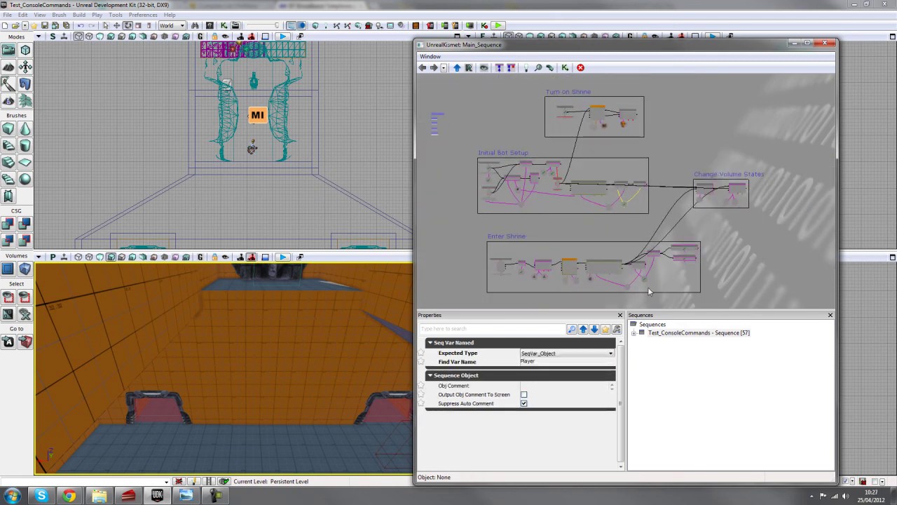